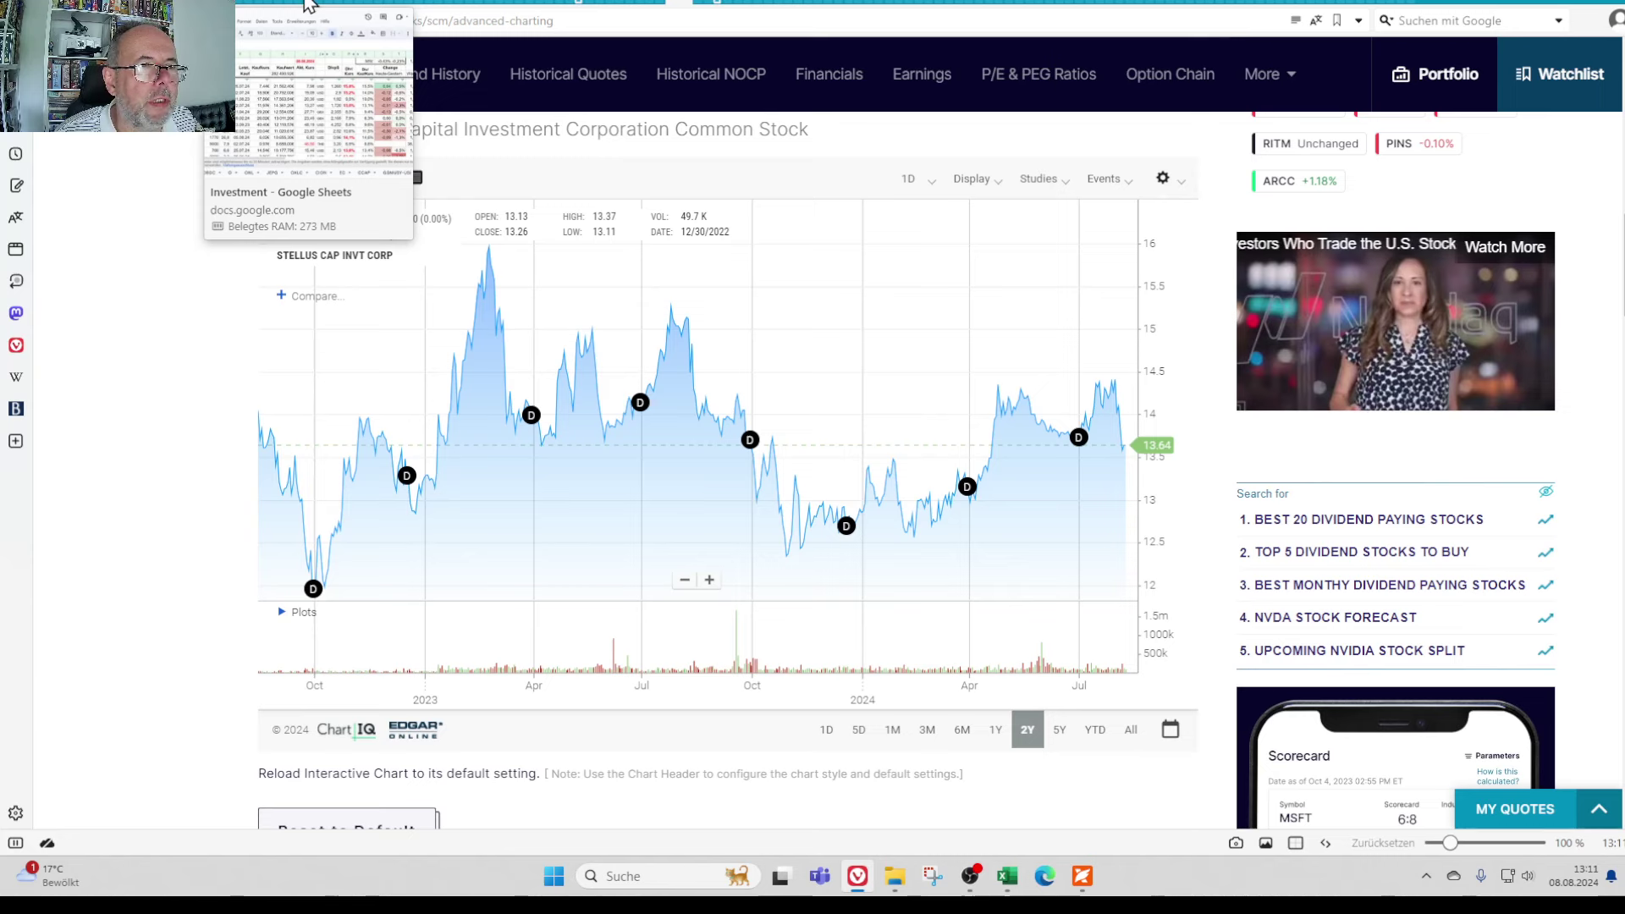
- Switch to the Investment spreadsheet and review Stellus Capital's share count, ppm, purchase date, purchase price, purchase value and current price in row 18
{"action": "left_click", "coordinate": [312, 7]}
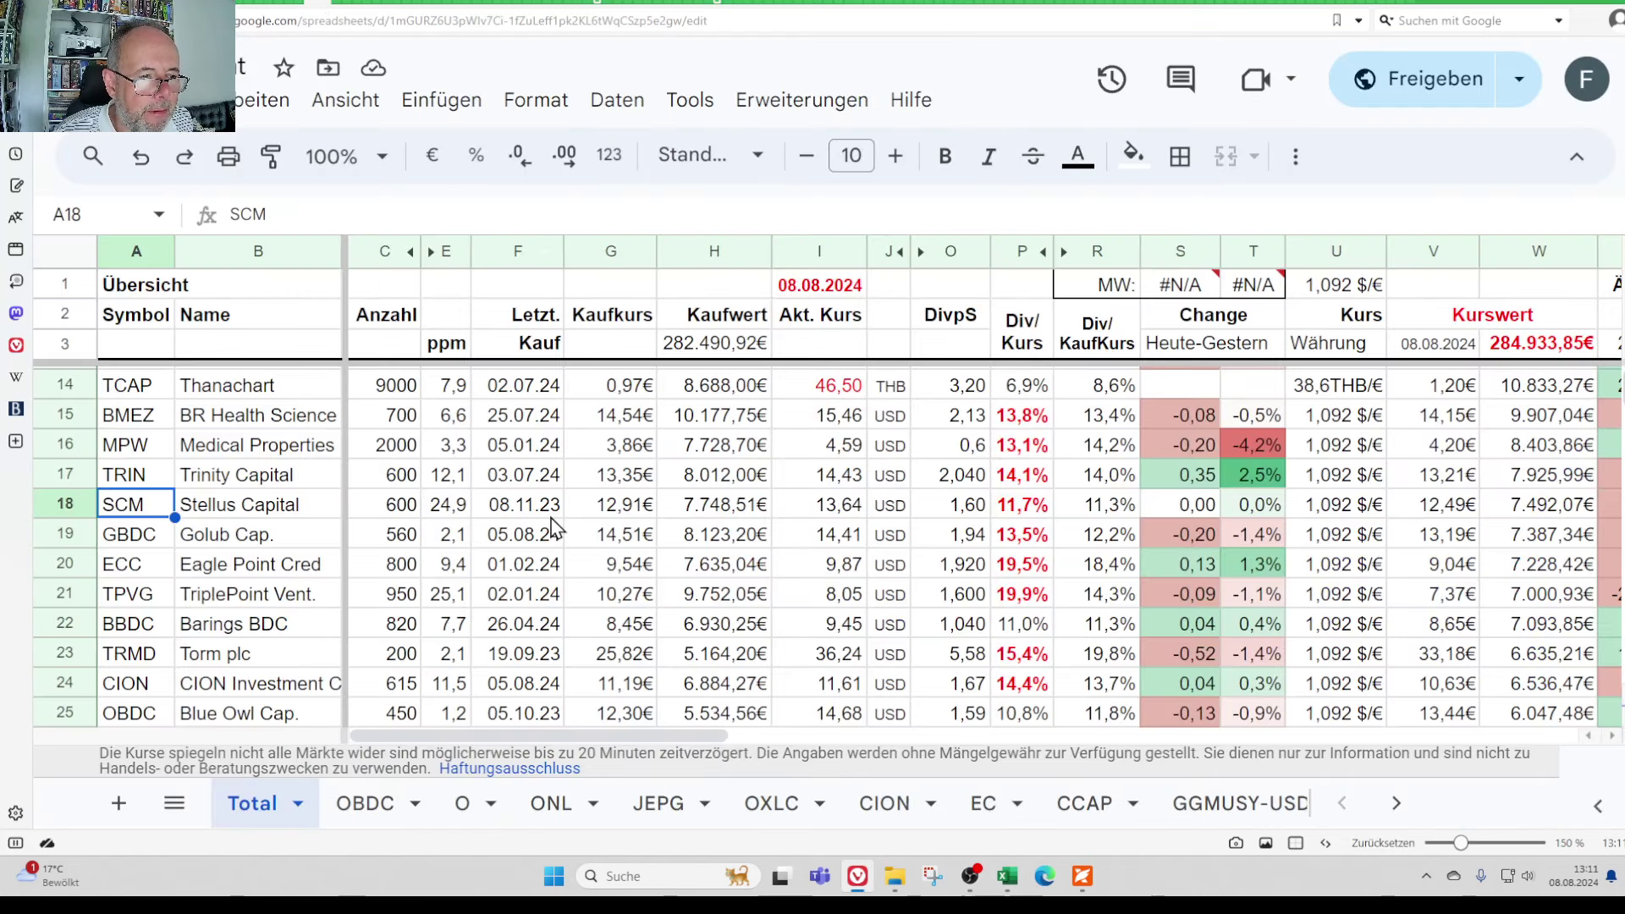
{"action": "left_click", "coordinate": [202, 513]}
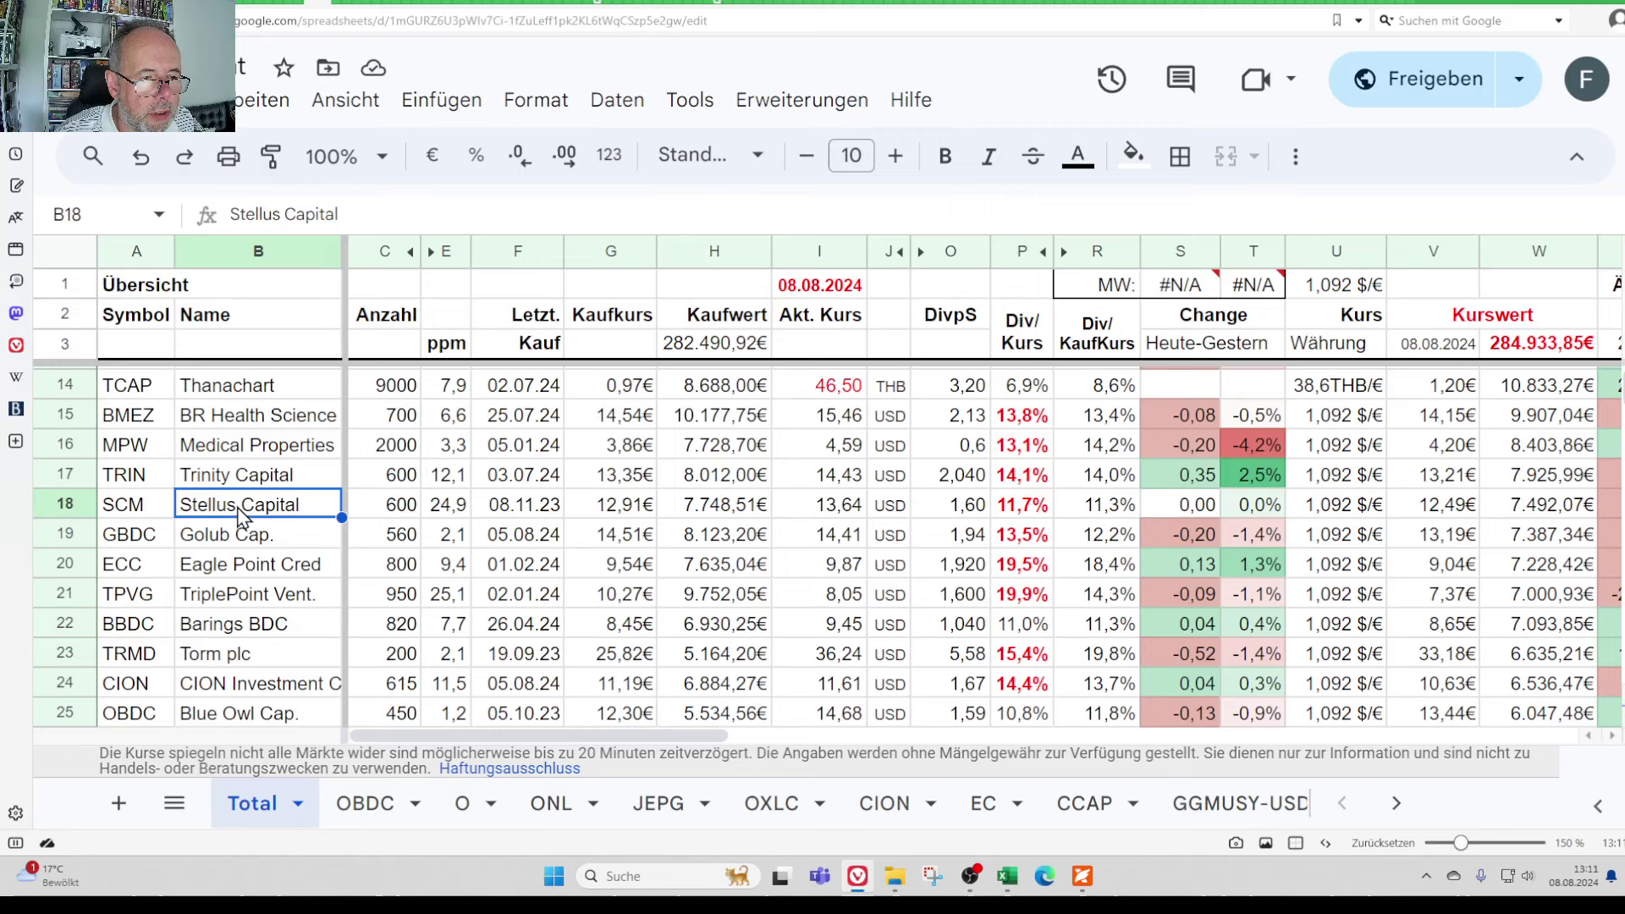
{"action": "key", "text": "Right"}
{"action": "key", "text": "Right"}
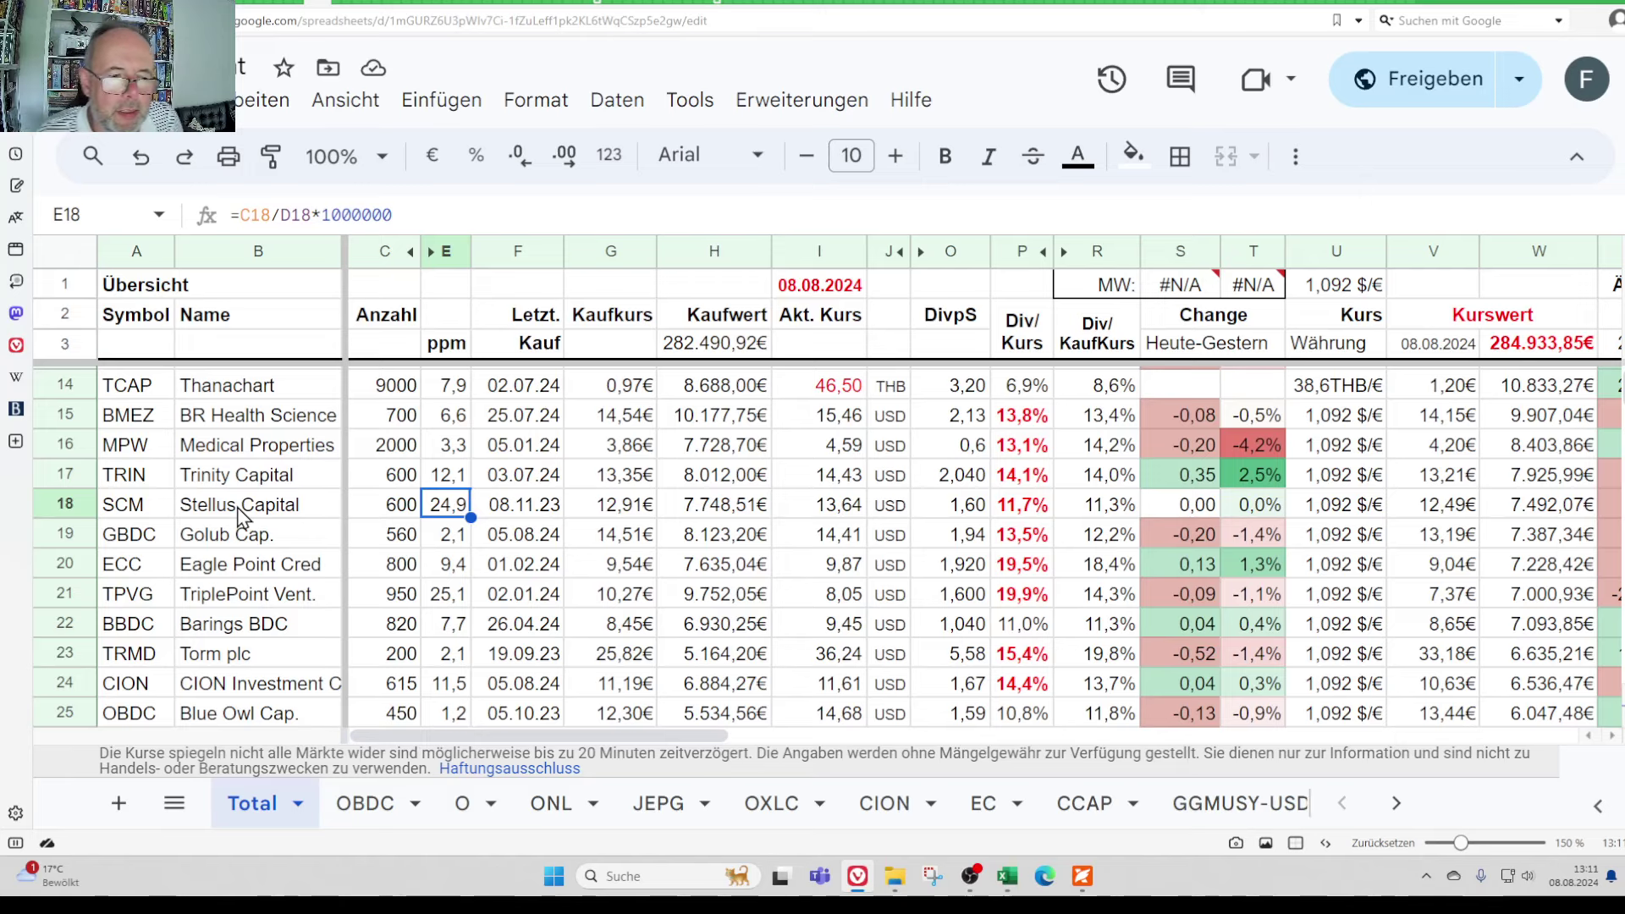
{"action": "key", "text": "Left"}
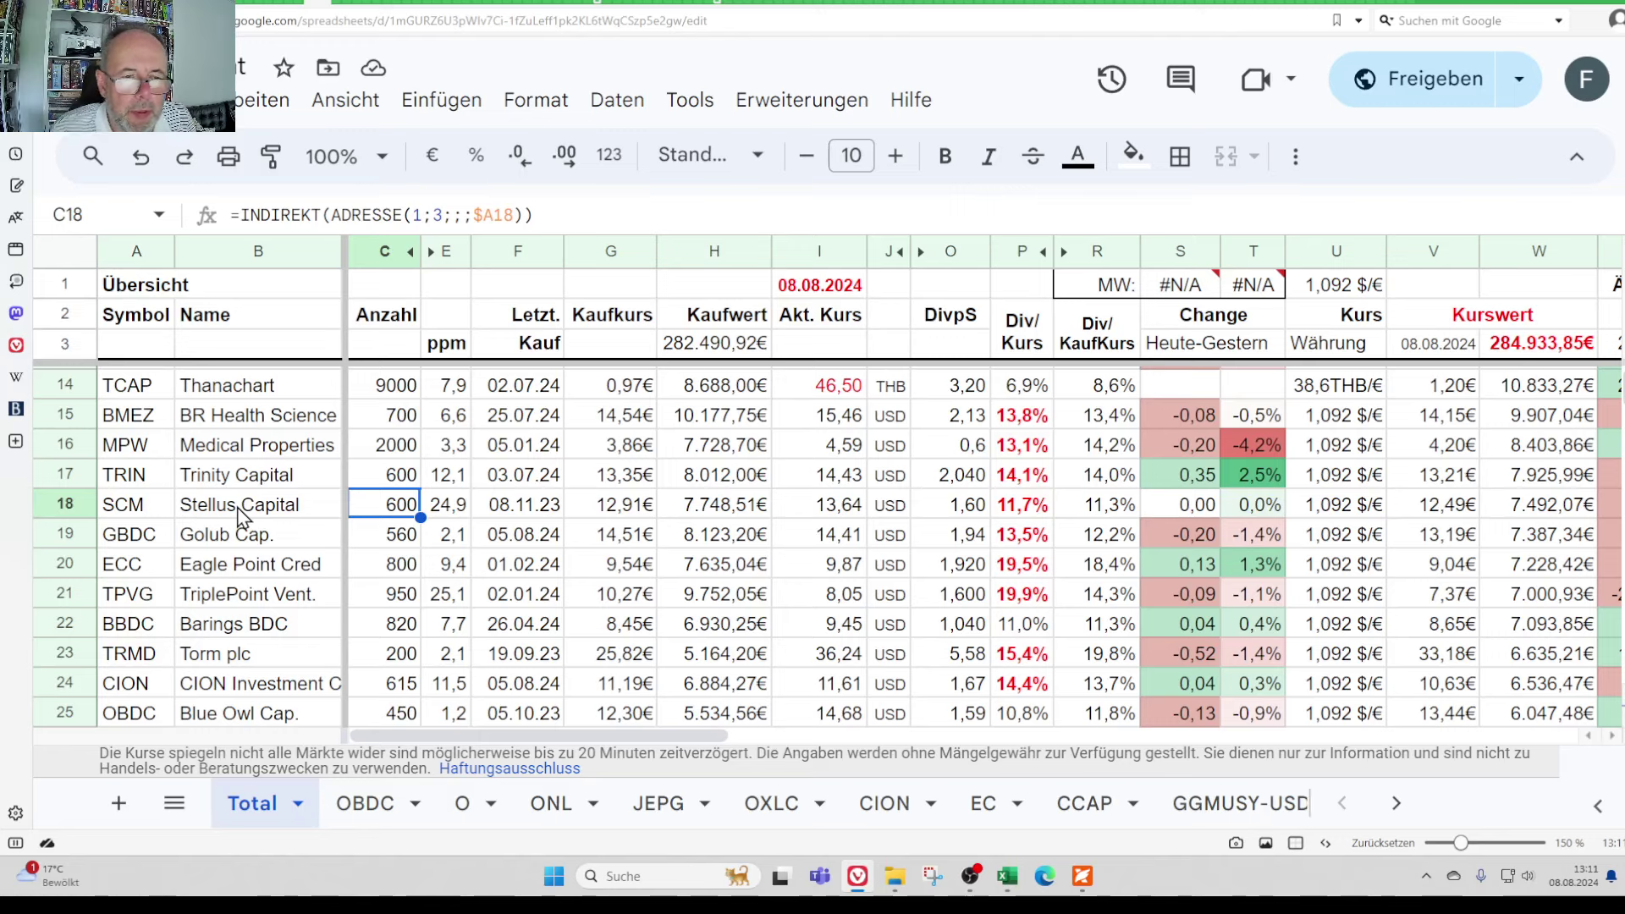
{"action": "key", "text": "Right"}
{"action": "key", "text": "Right"}
{"action": "key", "text": "Right"}
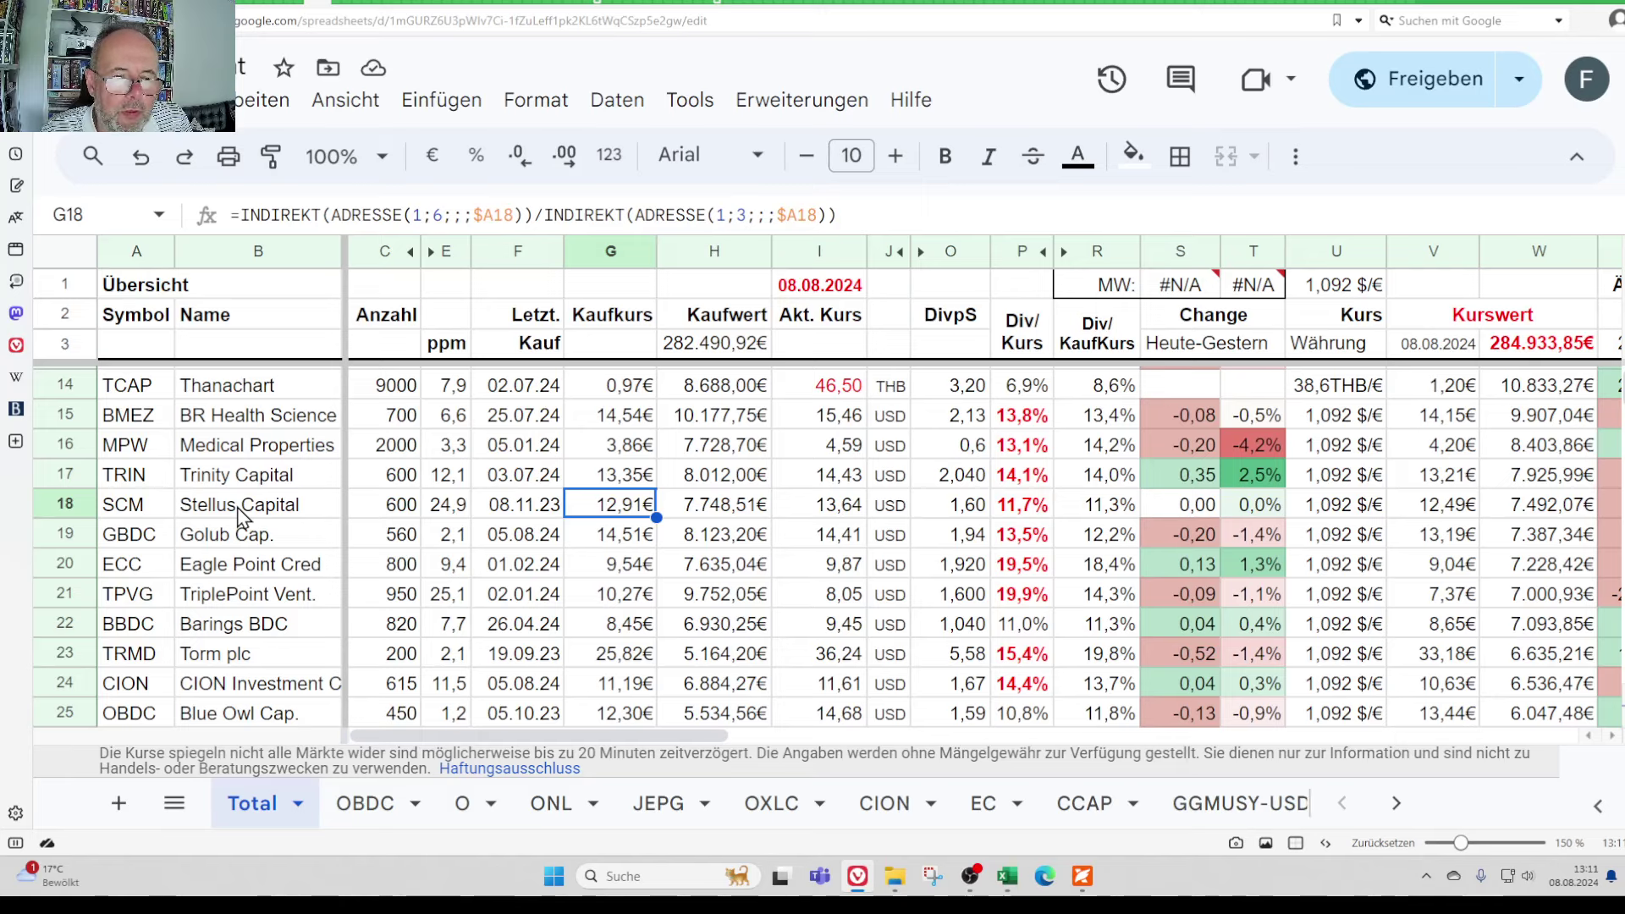
{"action": "key", "text": "Right"}
{"action": "key", "text": "Right"}
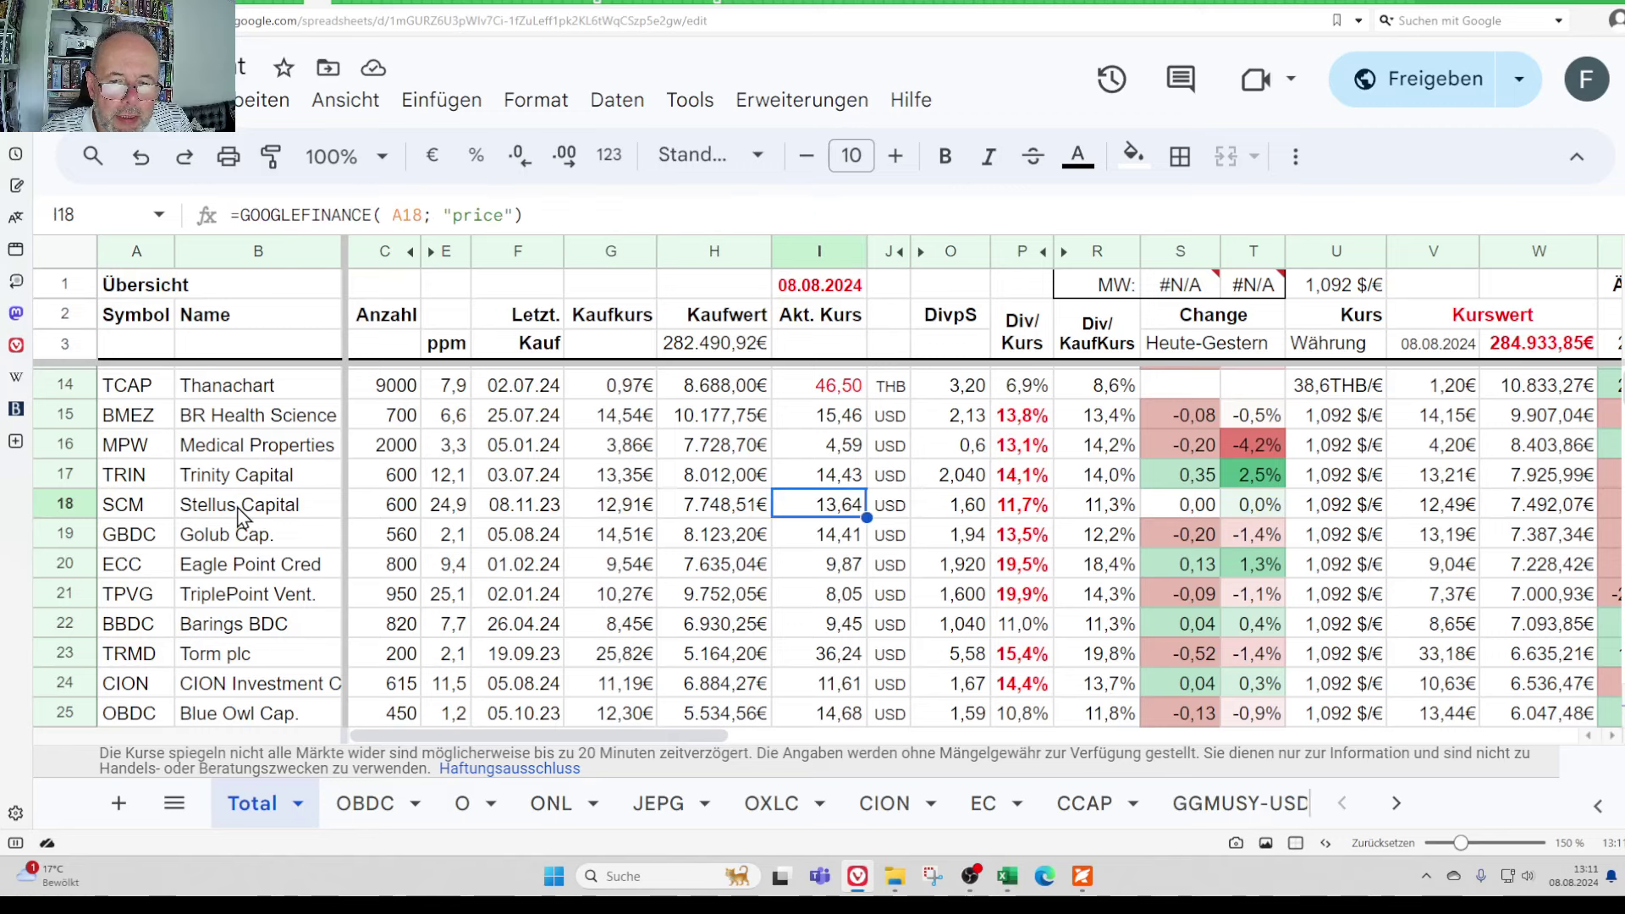
- Examine Stellus Capital's dividend per share, dividend yields on current and purchase price, and daily price change in row 18
{"action": "key", "text": "Right"}
{"action": "key", "text": "Right"}
{"action": "key", "text": "Right"}
{"action": "key", "text": "Right"}
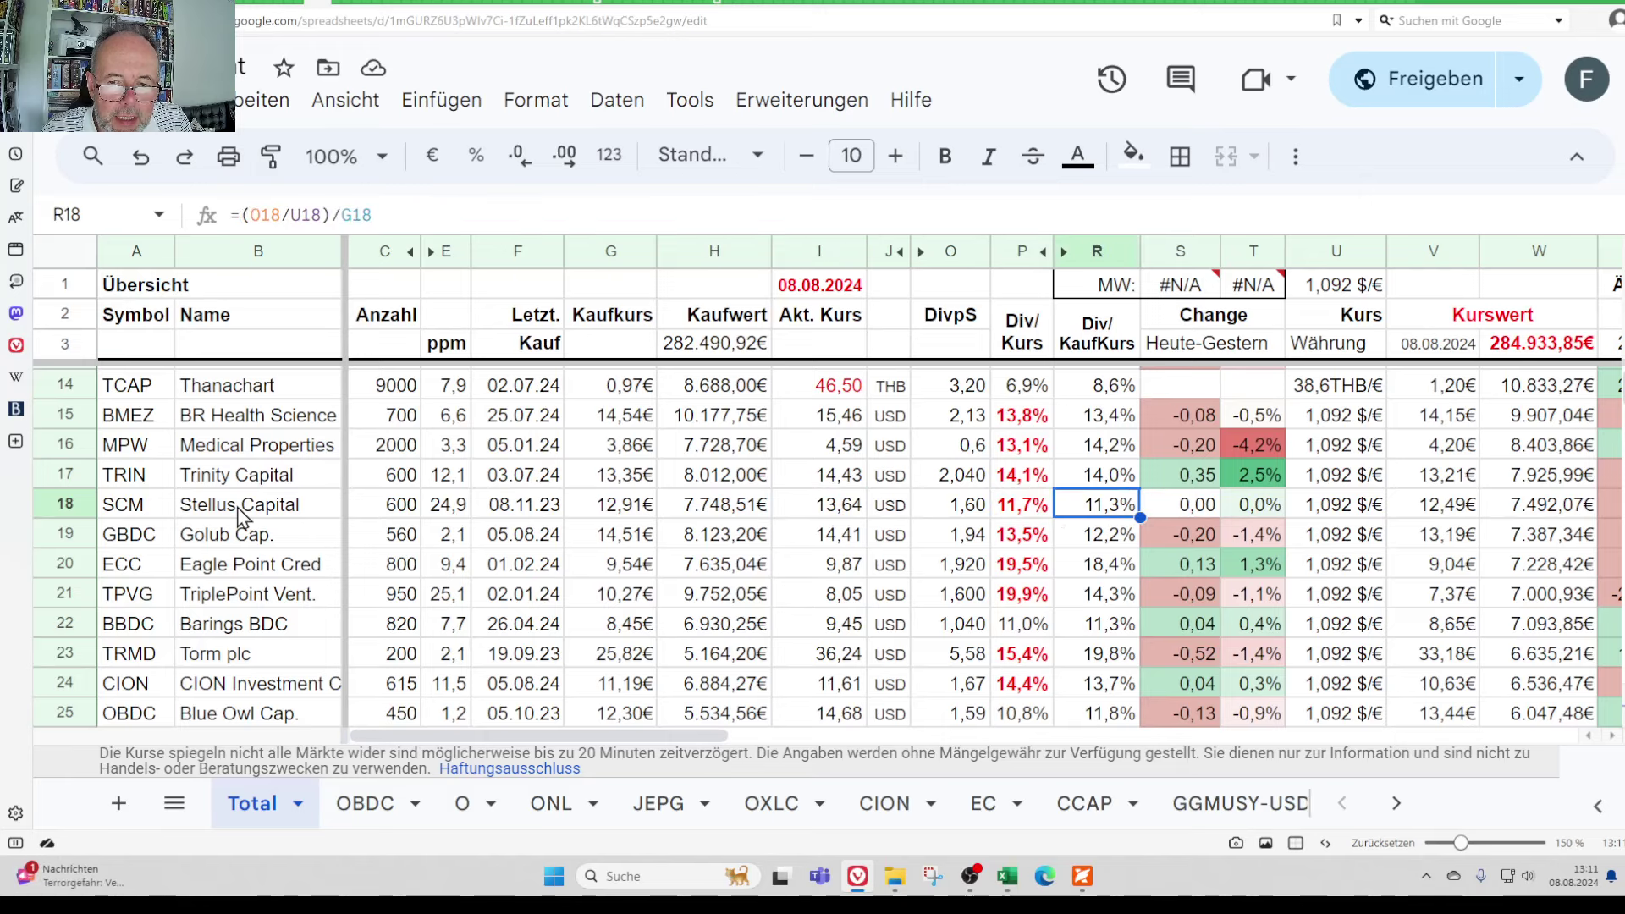
{"action": "key", "text": "Left"}
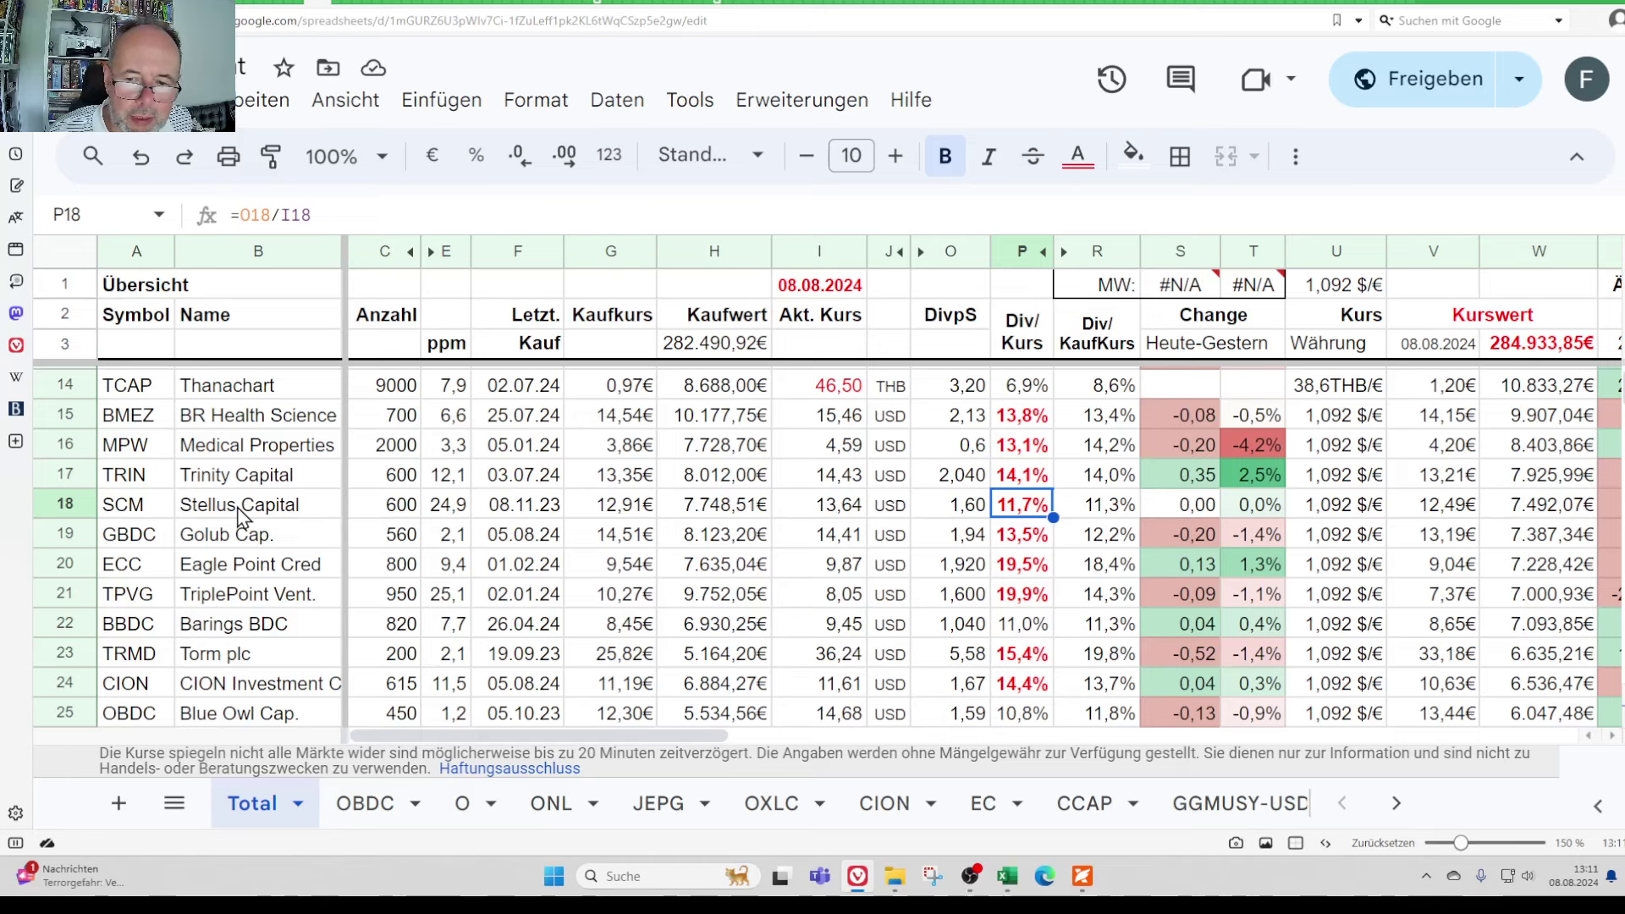
{"action": "key", "text": "Right"}
{"action": "key", "text": "Right"}
{"action": "key", "text": "Right"}
{"action": "key", "text": "Right"}
{"action": "key", "text": "Left"}
{"action": "key", "text": "Left"}
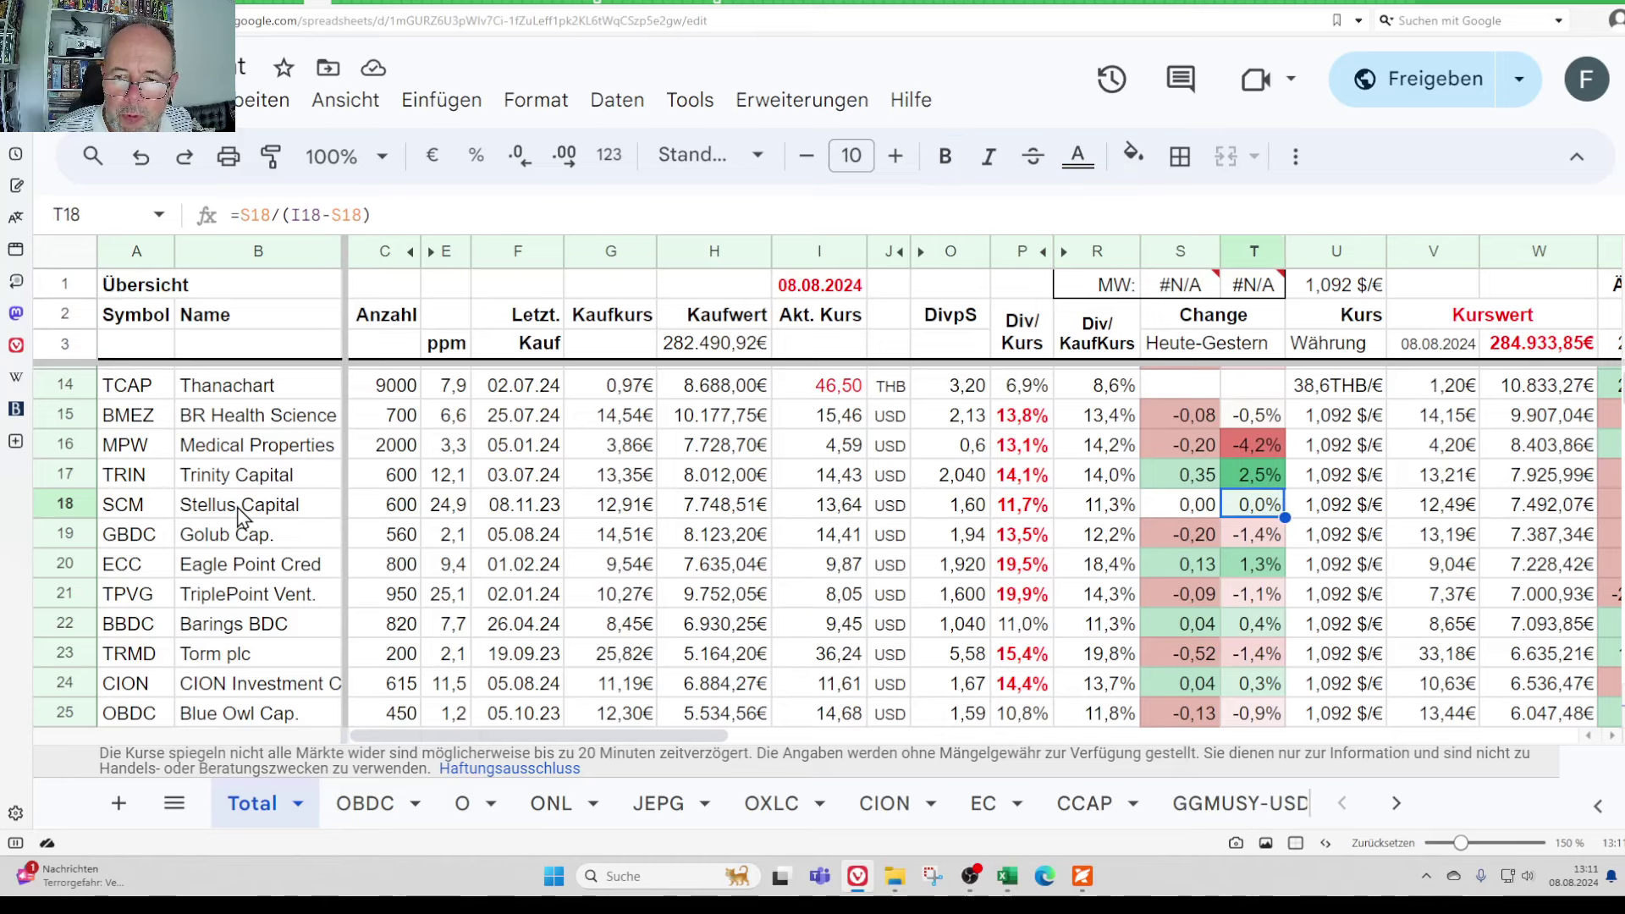
{"action": "key", "text": "Right"}
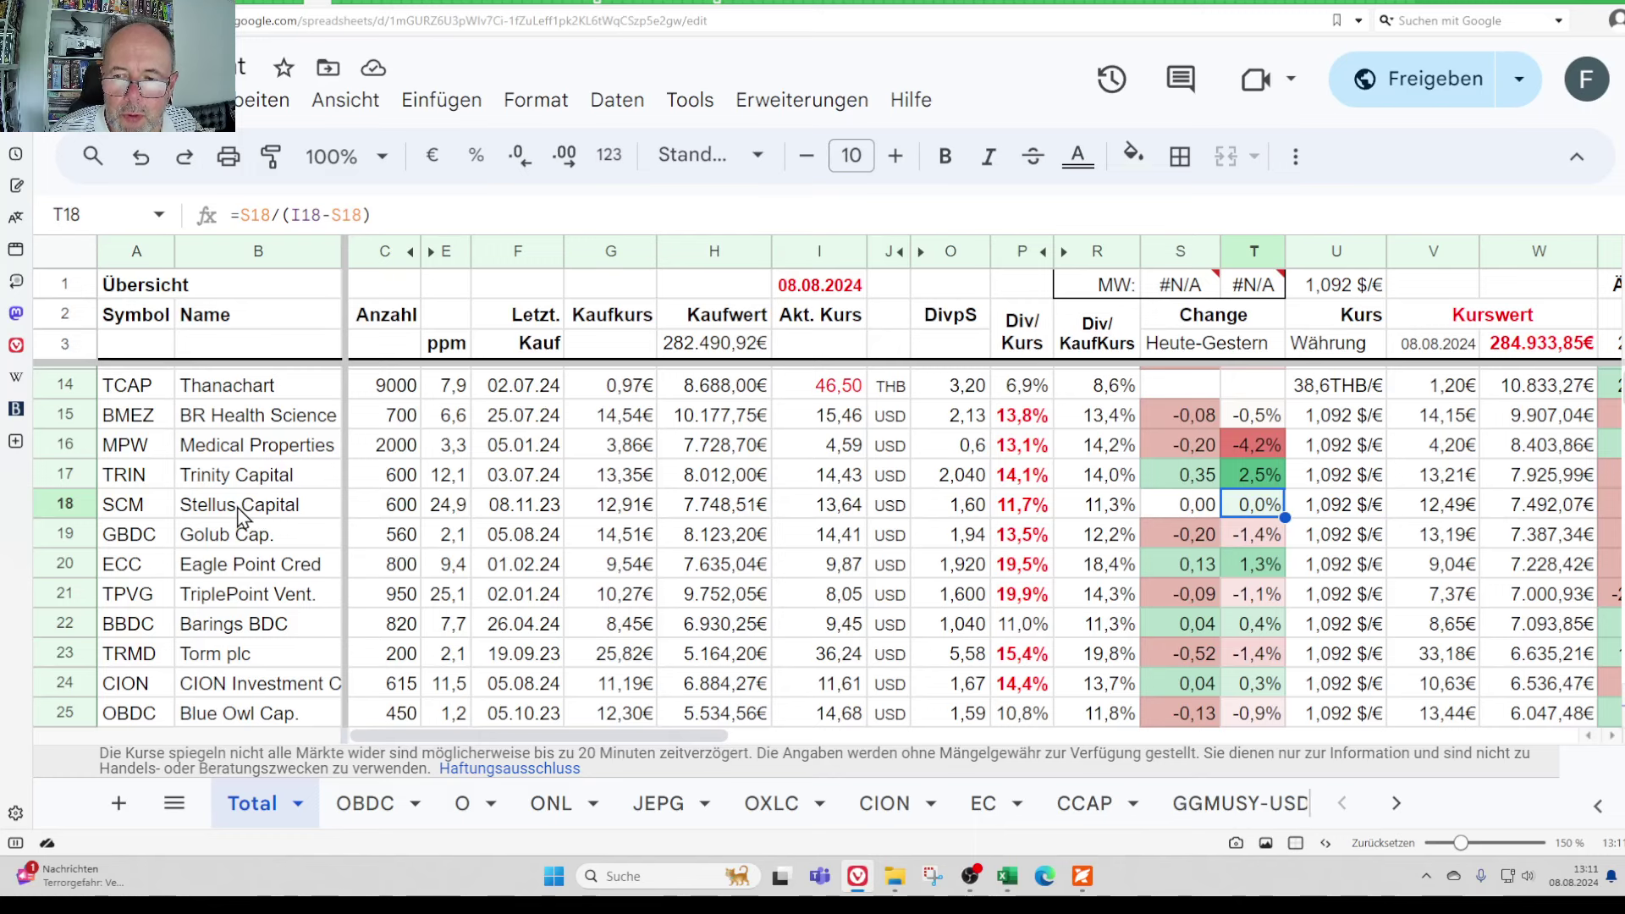
- Check Stellus Capital's exchange rate, market value, unrealised change and realised gain or loss in row 18
{"action": "key", "text": "Right"}
{"action": "key", "text": "Right"}
{"action": "key", "text": "Right"}
{"action": "key", "text": "Right"}
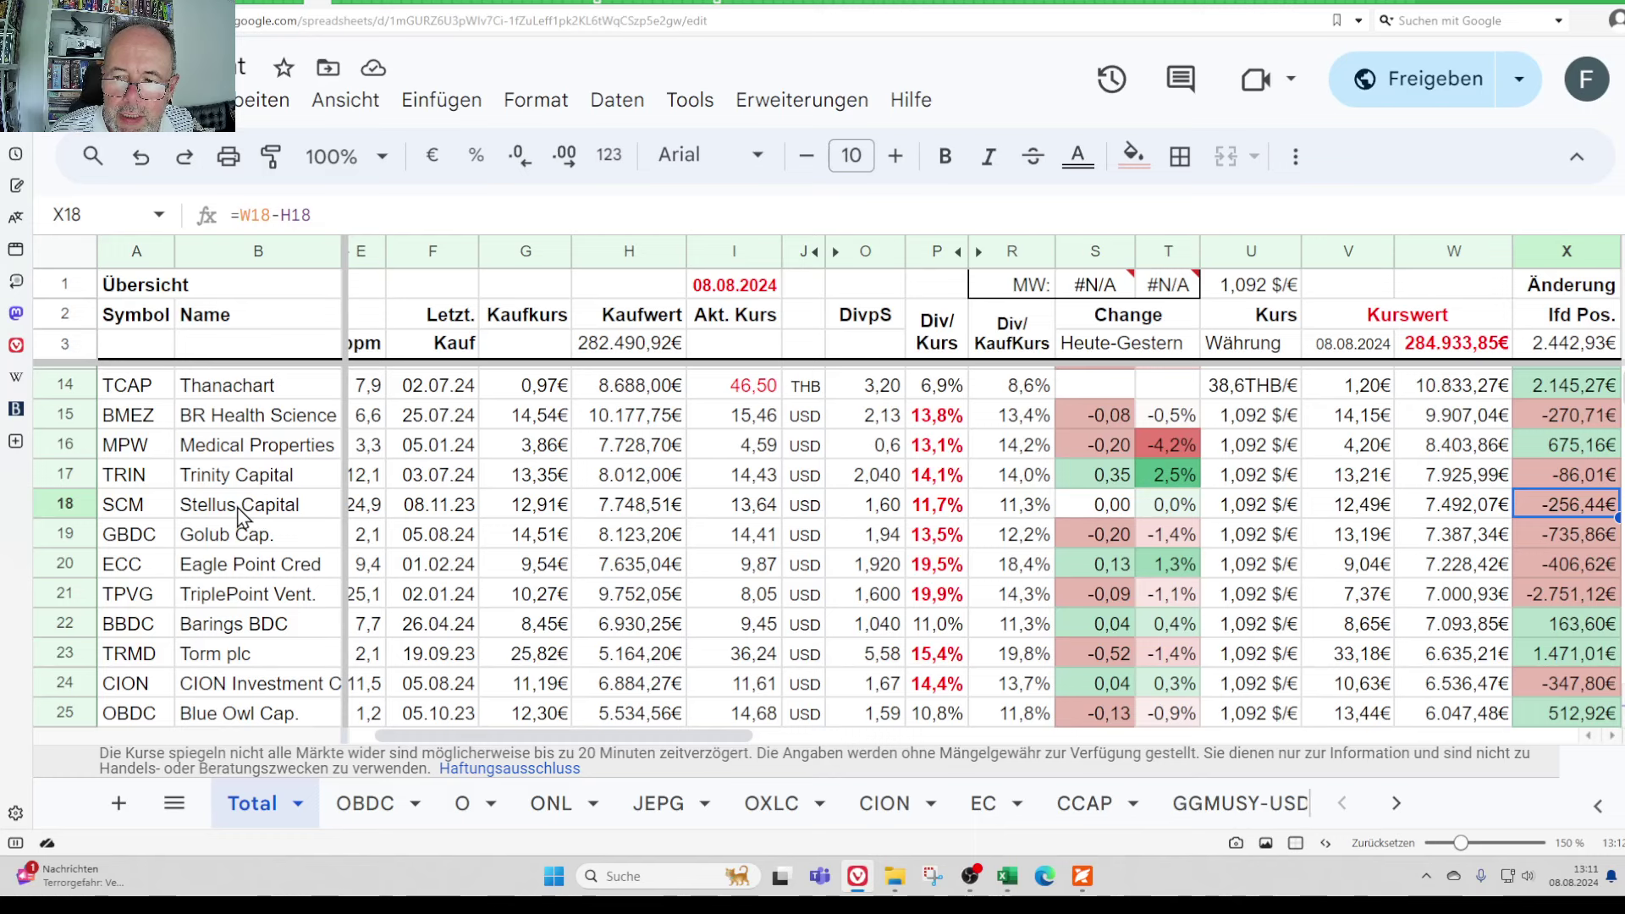
{"action": "key", "text": "Right"}
{"action": "key", "text": "Right"}
{"action": "key", "text": "Right"}
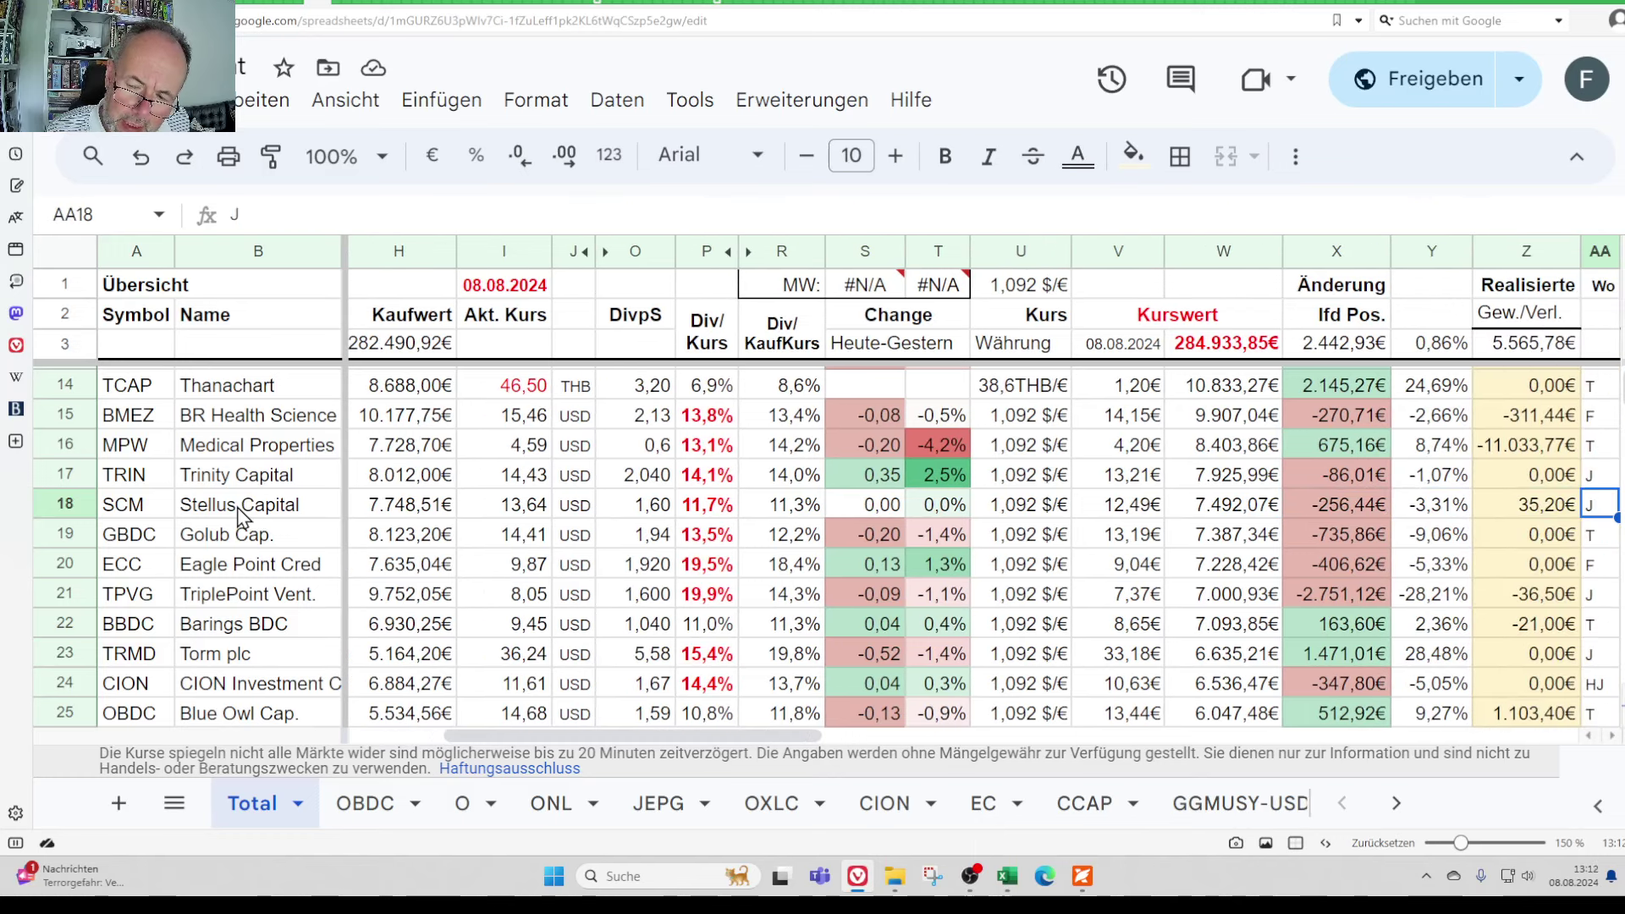
{"action": "key", "text": "Left"}
{"action": "key", "text": "Right"}
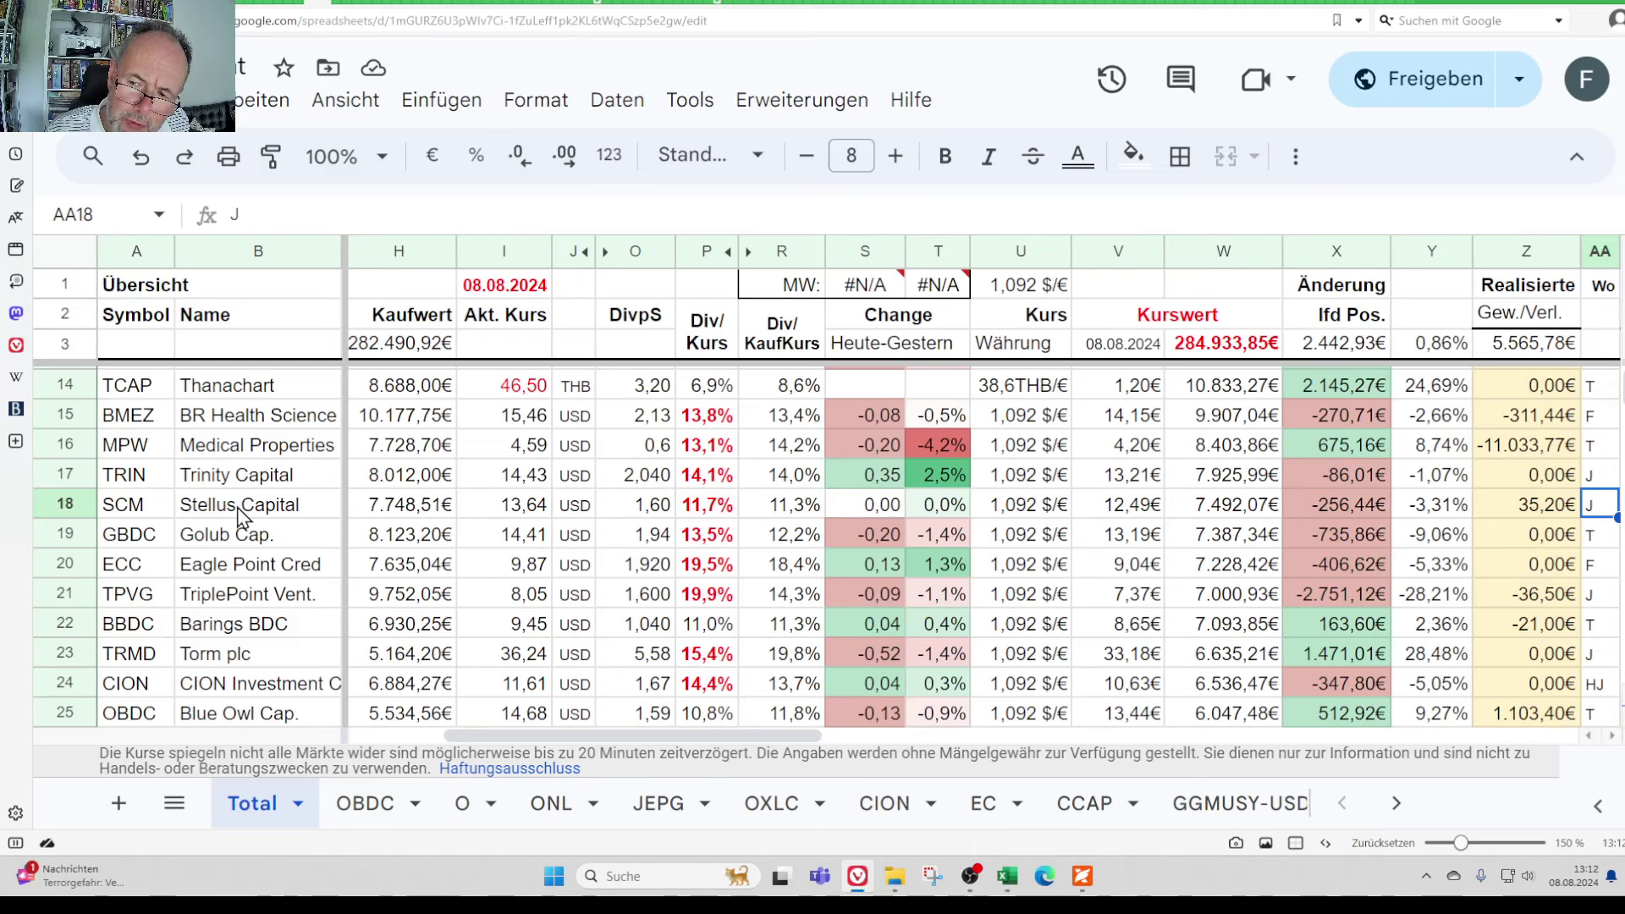
- Review Stellus Capital's total and yearly gross dividends, overall change and annual internal interest rate in row 18
{"action": "key", "text": "Right"}
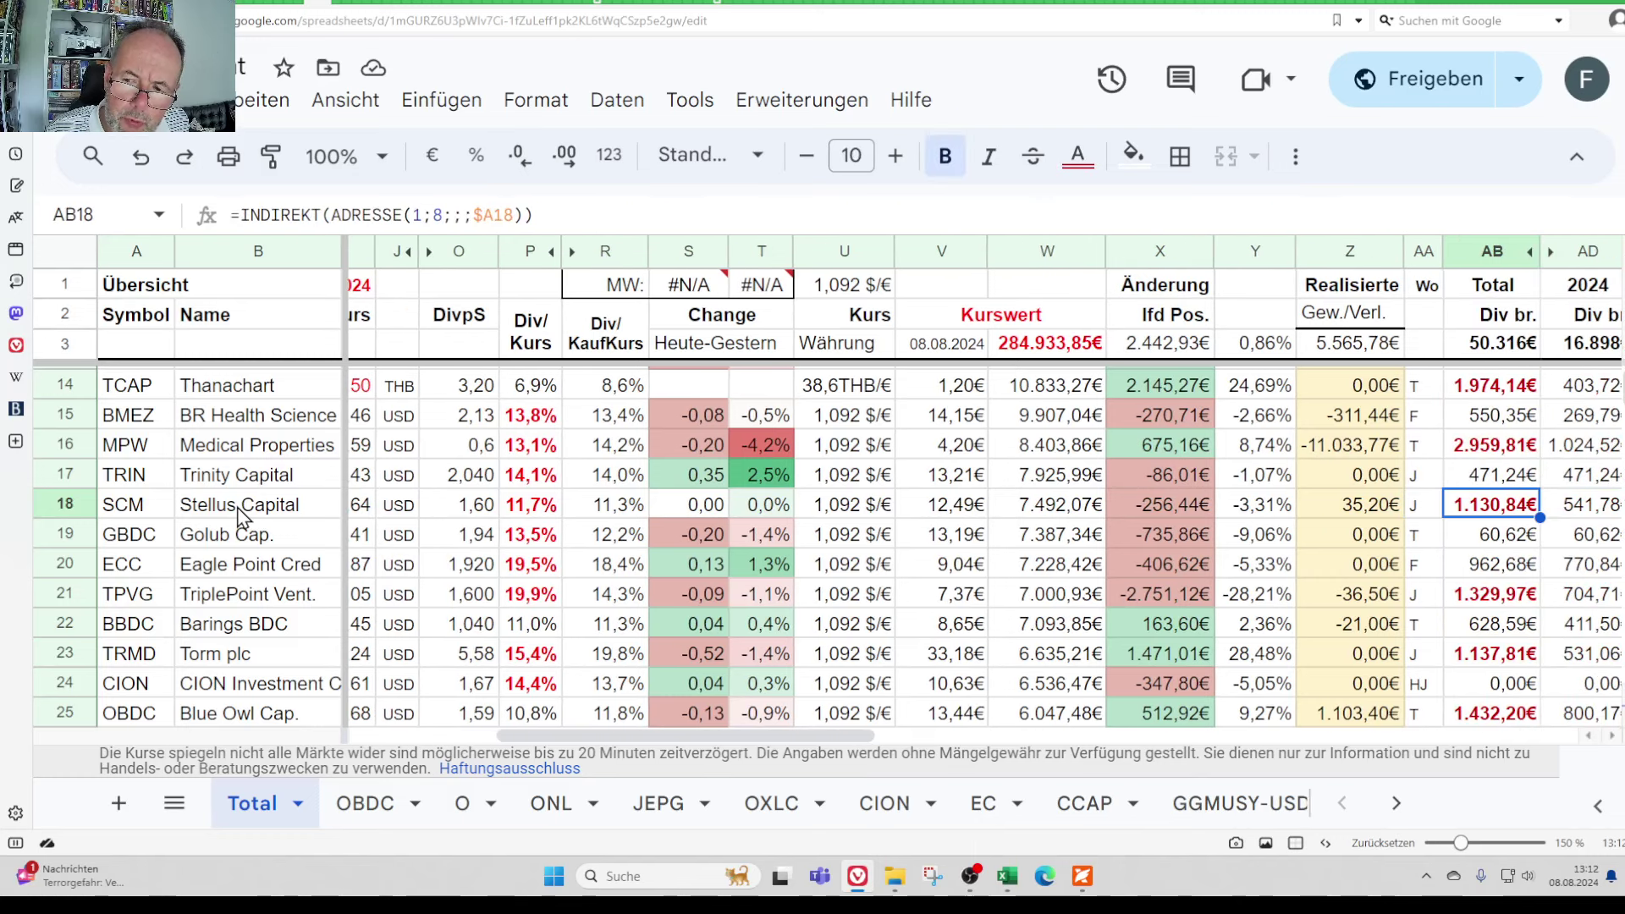
{"action": "key", "text": "Right"}
{"action": "key", "text": "Right"}
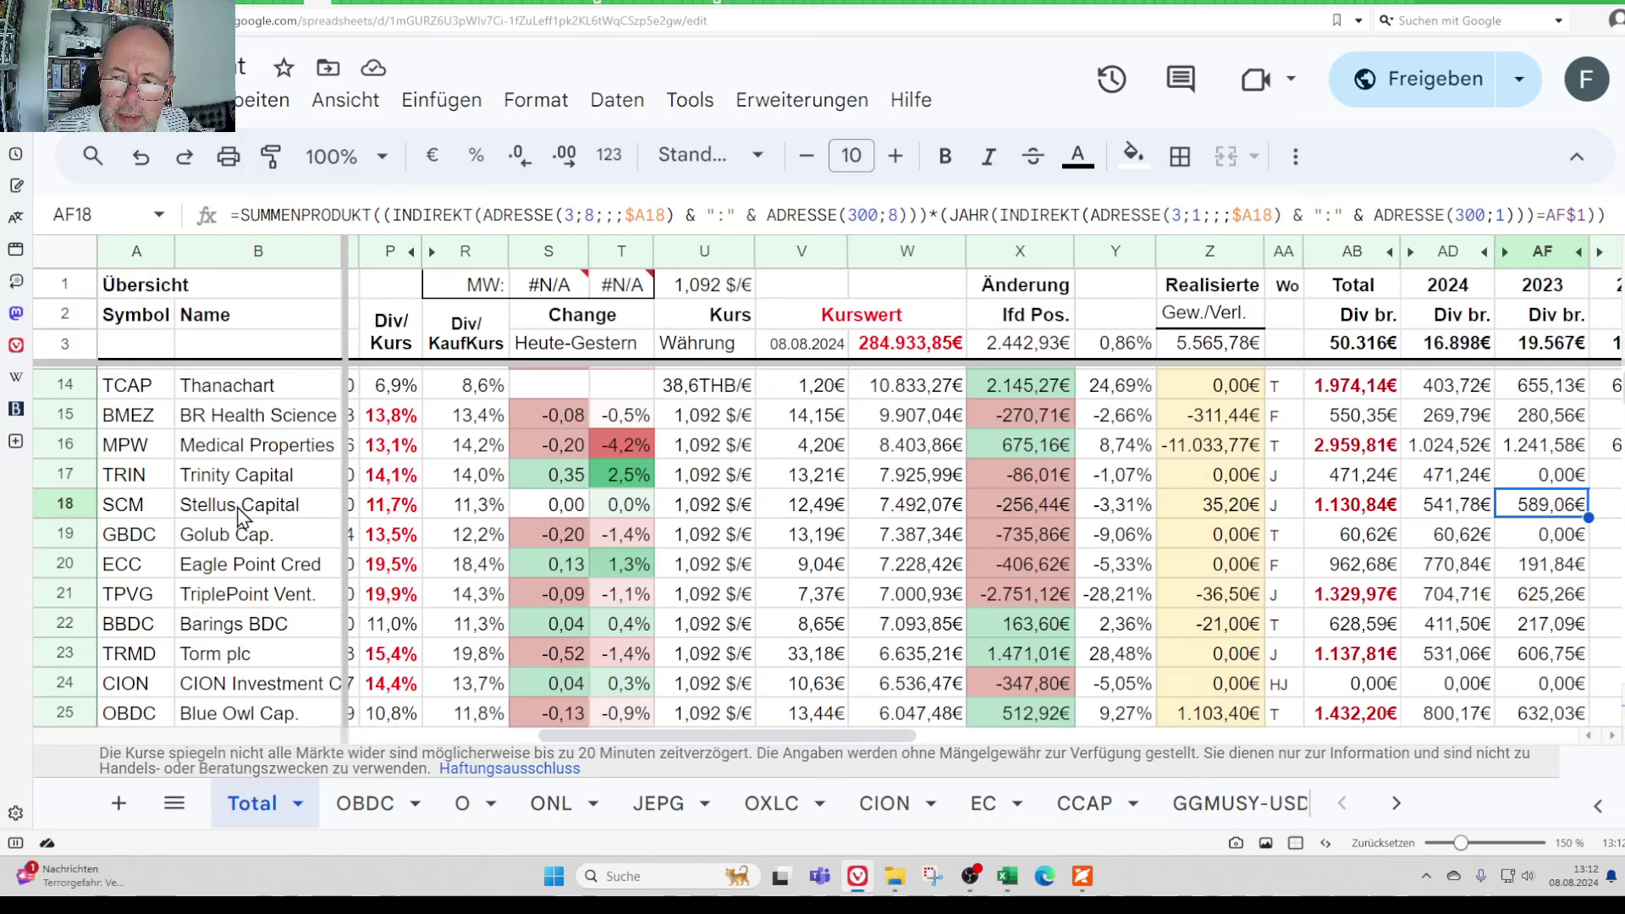
{"action": "key", "text": "Right"}
{"action": "key", "text": "Right"}
{"action": "key", "text": "Right"}
{"action": "key", "text": "Right"}
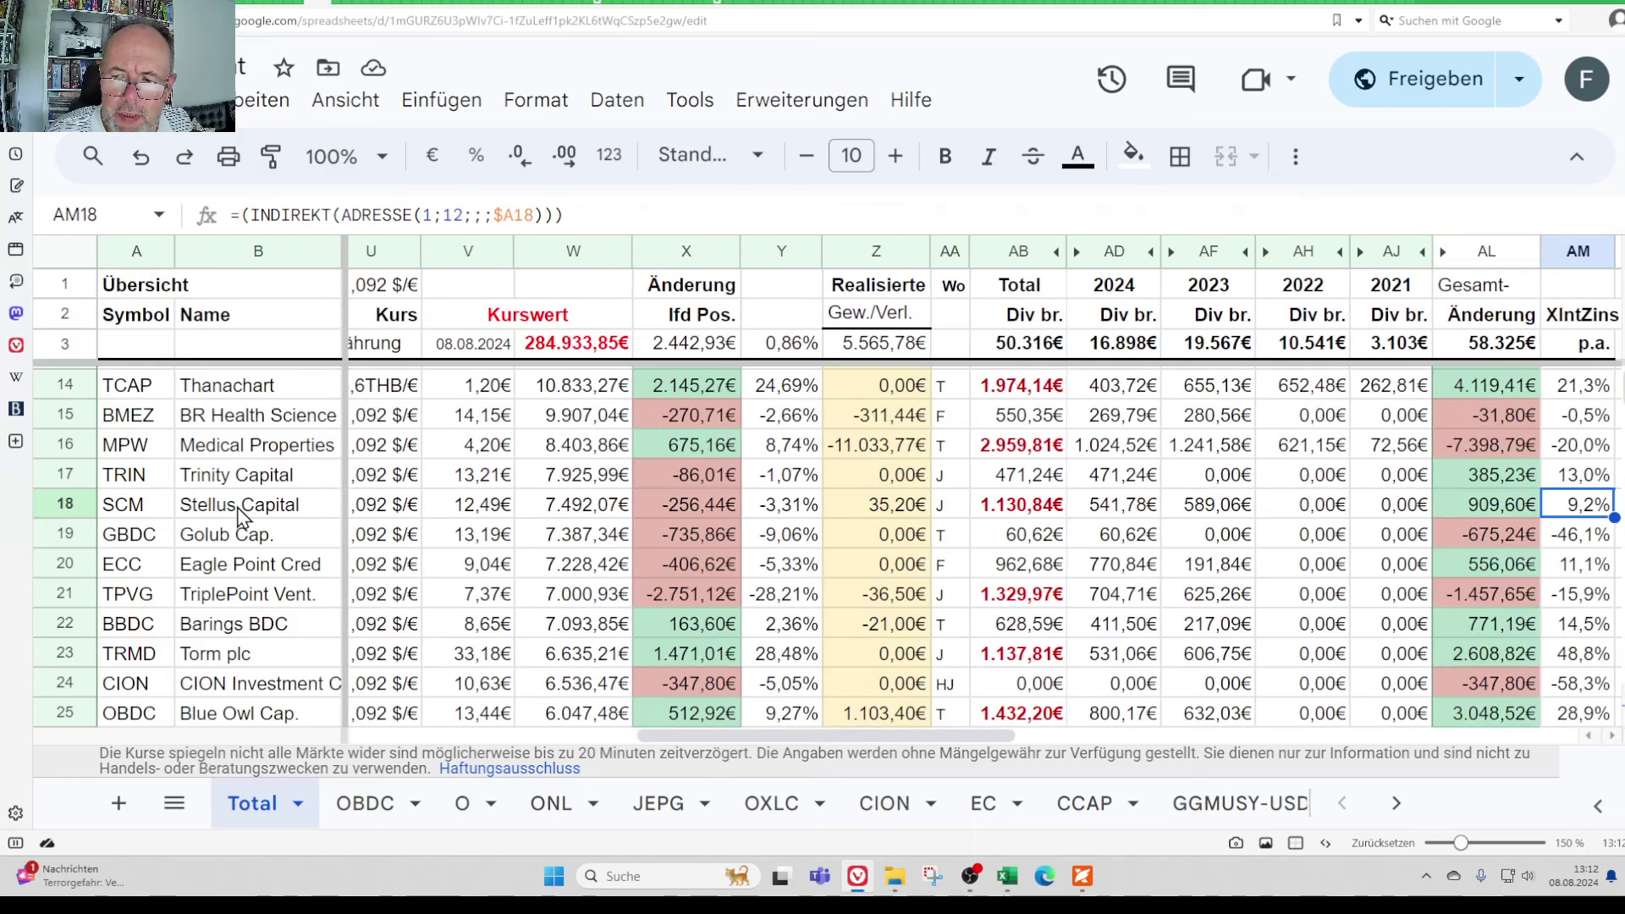
{"action": "key", "text": "Left"}
{"action": "key", "text": "Right"}
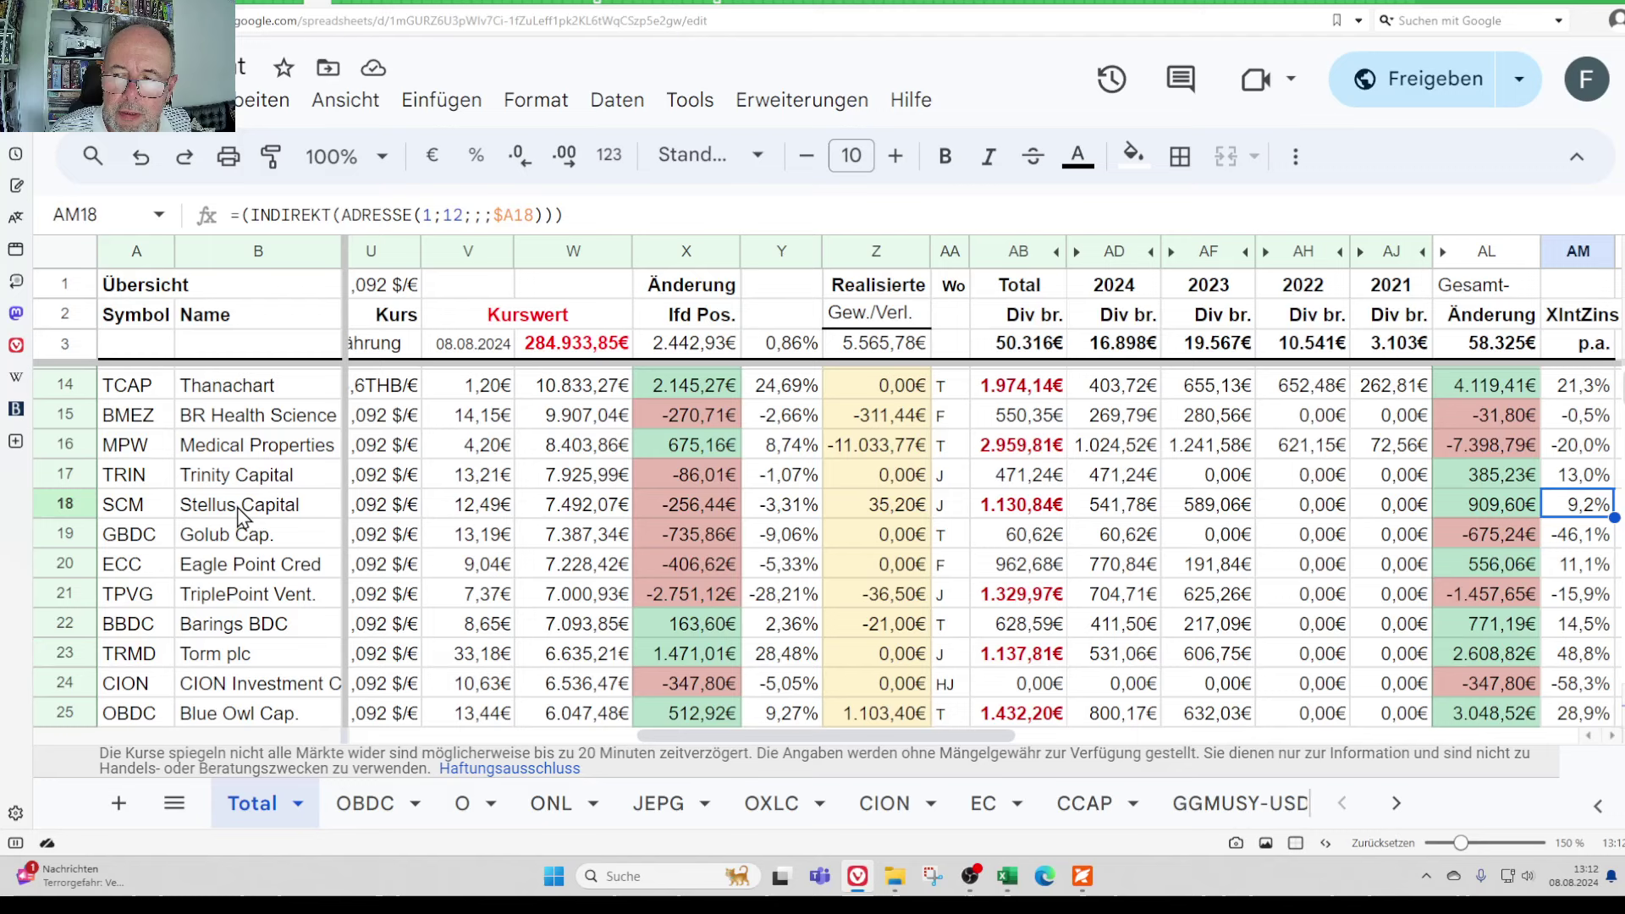
- Return to the SCM symbol cell A18 at the start of the Stellus Capital row
{"action": "key", "text": "Left"}
{"action": "key", "text": "Left"}
{"action": "key", "text": "Left"}
{"action": "key", "text": "Left"}
{"action": "key", "text": "Left"}
{"action": "key", "text": "Left"}
{"action": "key", "text": "Left"}
{"action": "key", "text": "Left"}
{"action": "key", "text": "Left"}
{"action": "key", "text": "Left"}
{"action": "key", "text": "Left"}
{"action": "key", "text": "Left"}
{"action": "key", "text": "Left"}
{"action": "key", "text": "Left"}
{"action": "key", "text": "Left"}
{"action": "key", "text": "Left"}
{"action": "key", "text": "Left"}
{"action": "key", "text": "Left"}
{"action": "key", "text": "Left"}
{"action": "key", "text": "Left"}
{"action": "key", "text": "Left"}
{"action": "key", "text": "Left"}
{"action": "key", "text": "Left"}
{"action": "key", "text": "Left"}
{"action": "key", "text": "Left"}
{"action": "key", "text": "Left"}
{"action": "key", "text": "Left"}
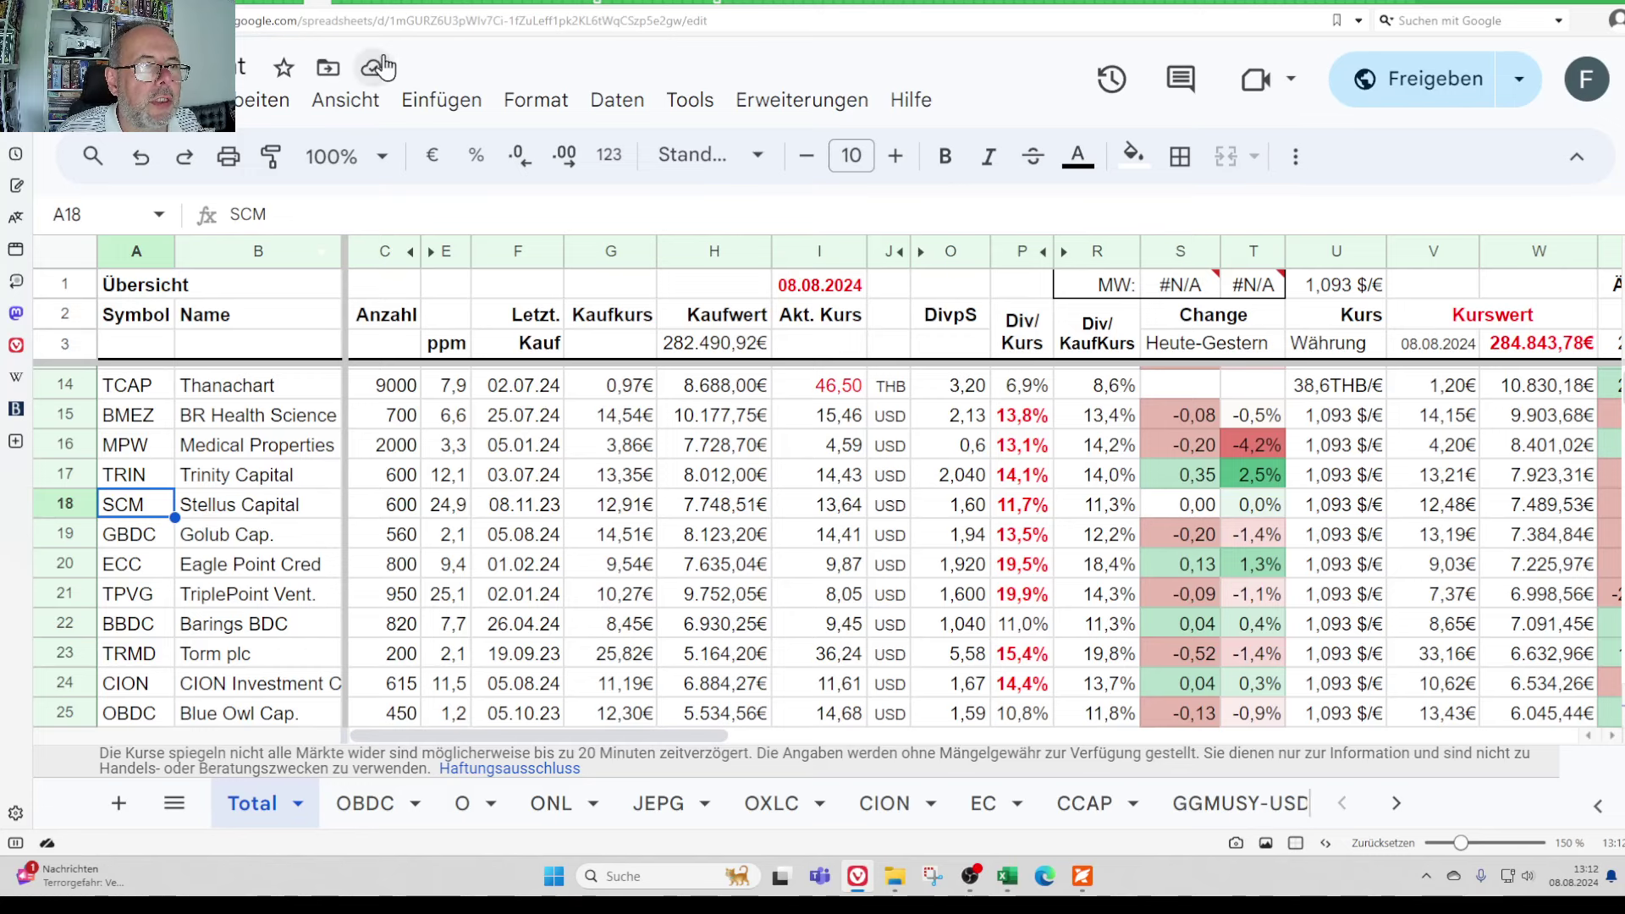
- Switch to the company figures spreadsheet, open the SCM sheet and collapse the row groups beneath rows 13 and 23
{"action": "left_click", "coordinate": [394, 8]}
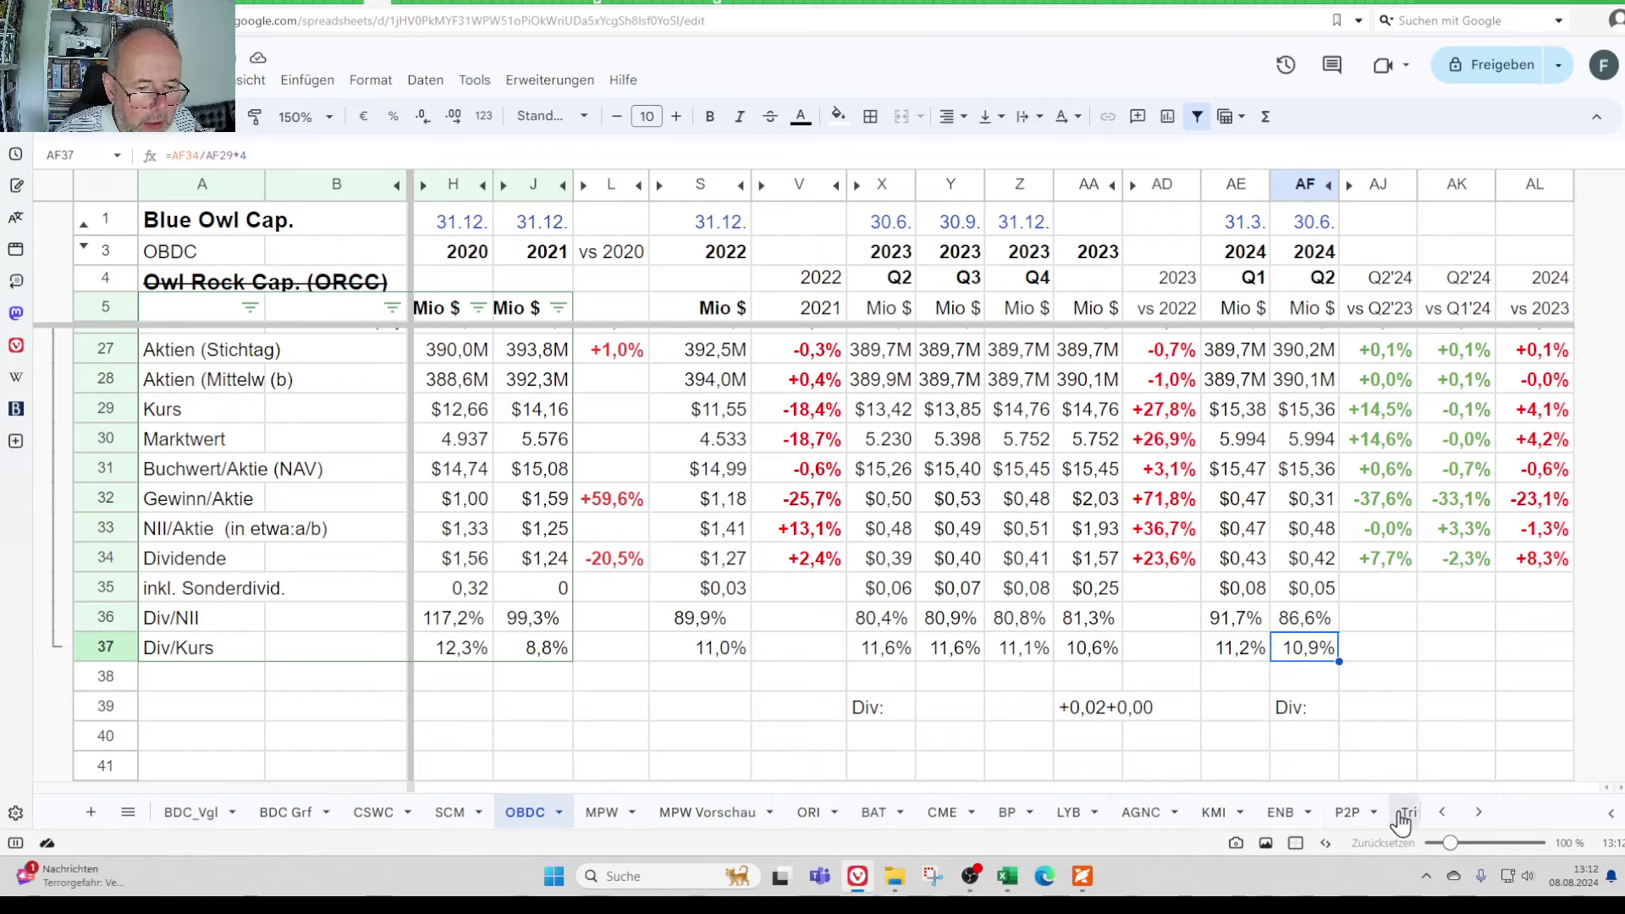
{"action": "left_click", "coordinate": [450, 813]}
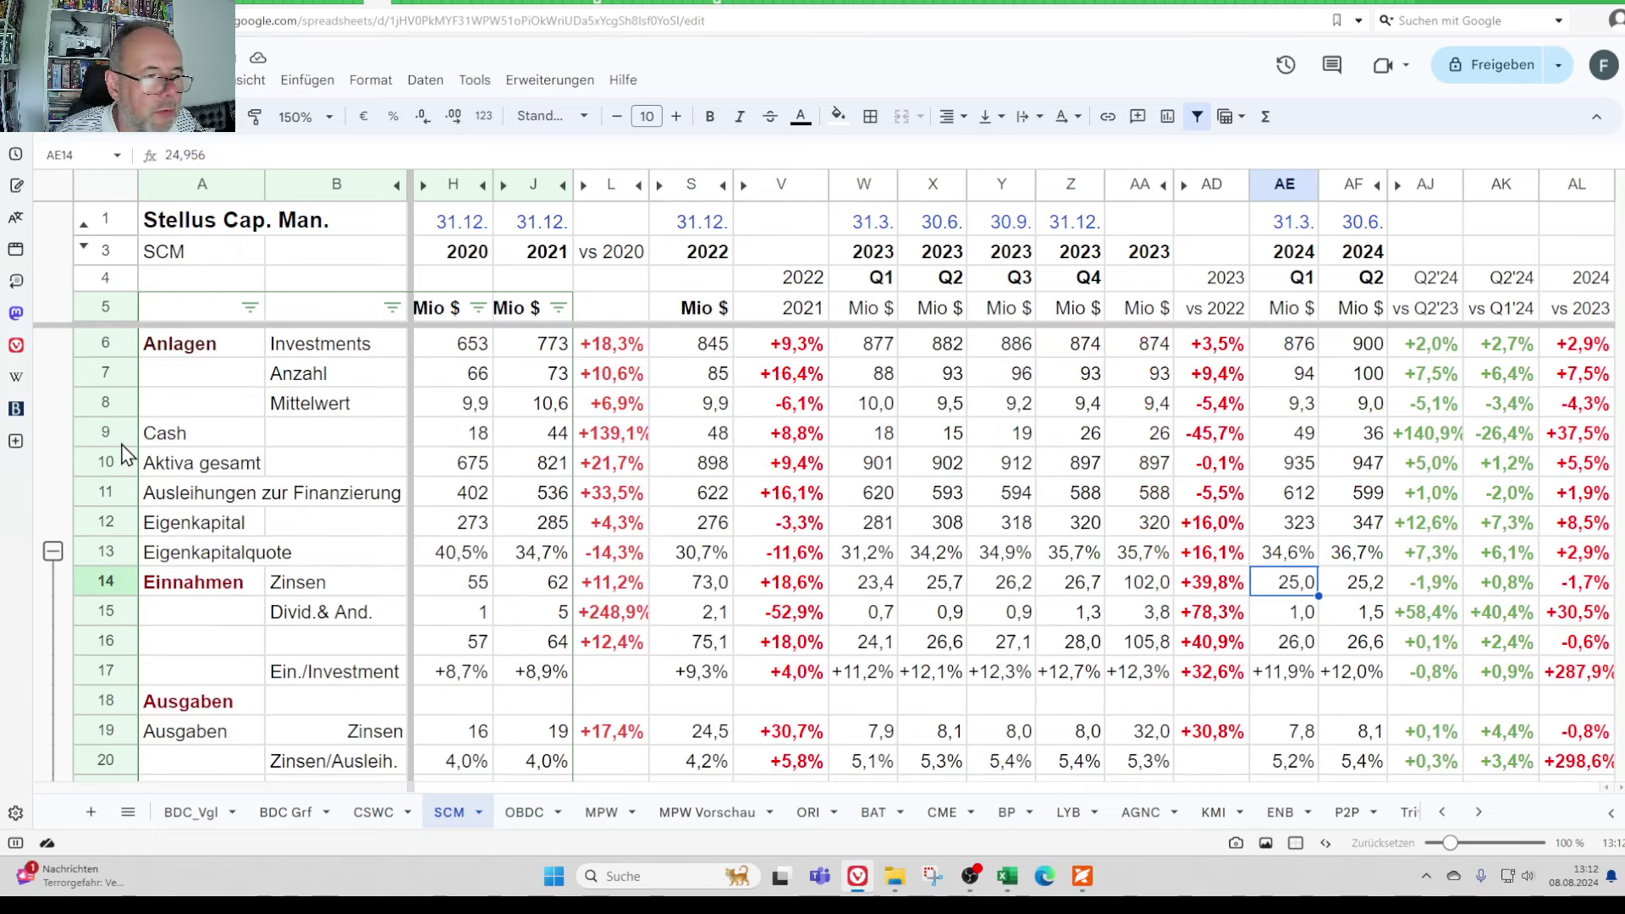
{"action": "left_click", "coordinate": [53, 552]}
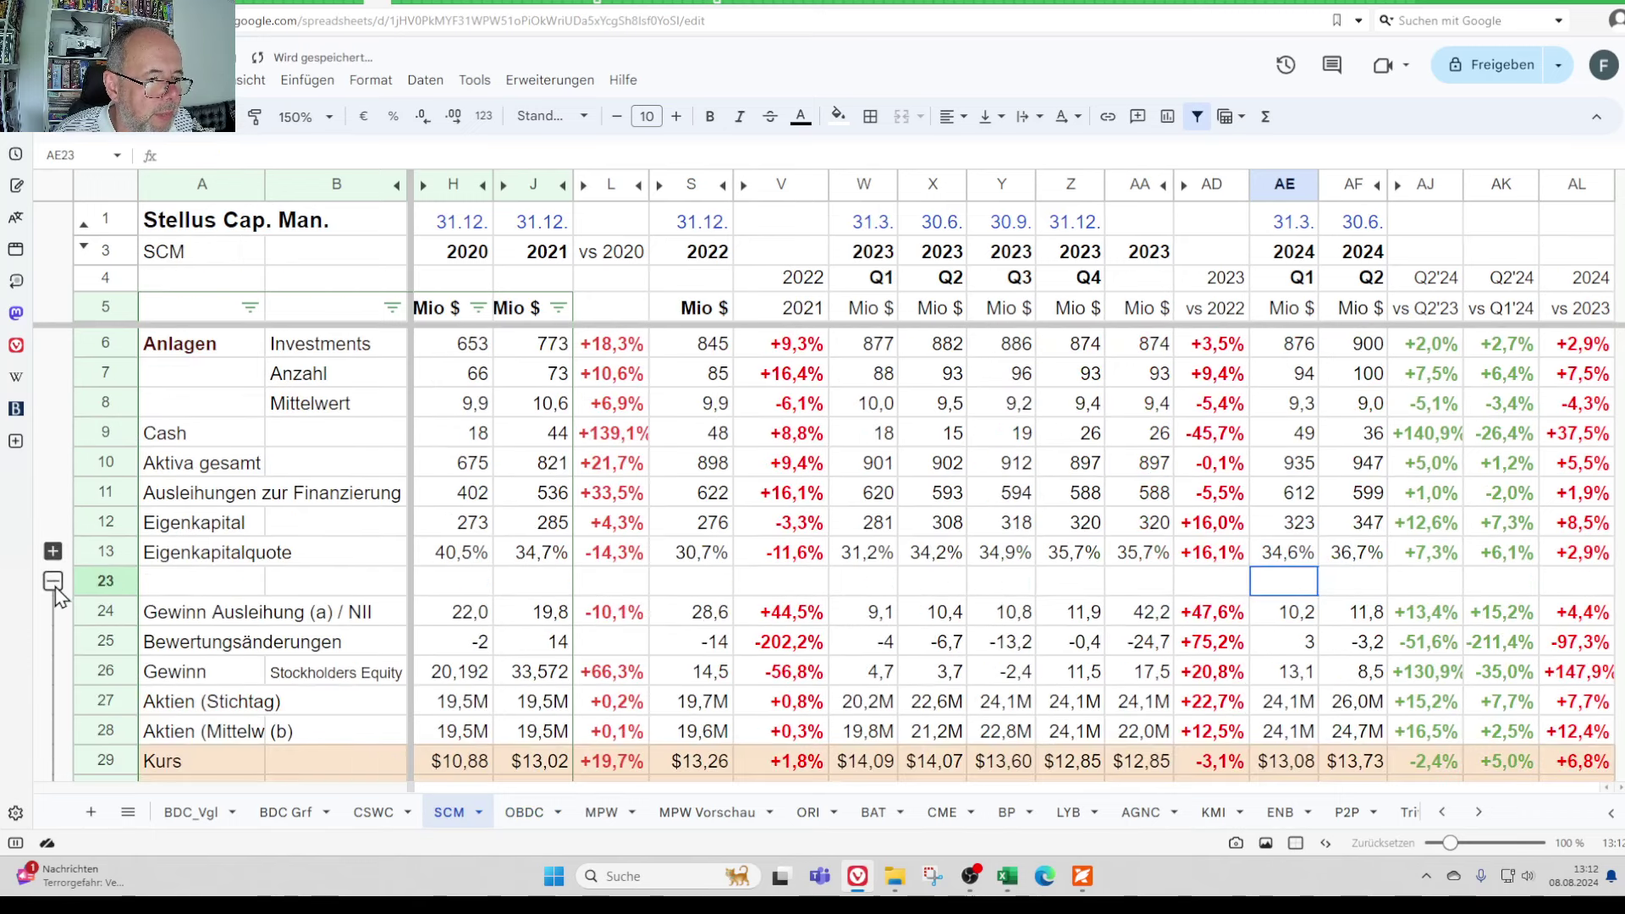
{"action": "left_click", "coordinate": [54, 584]}
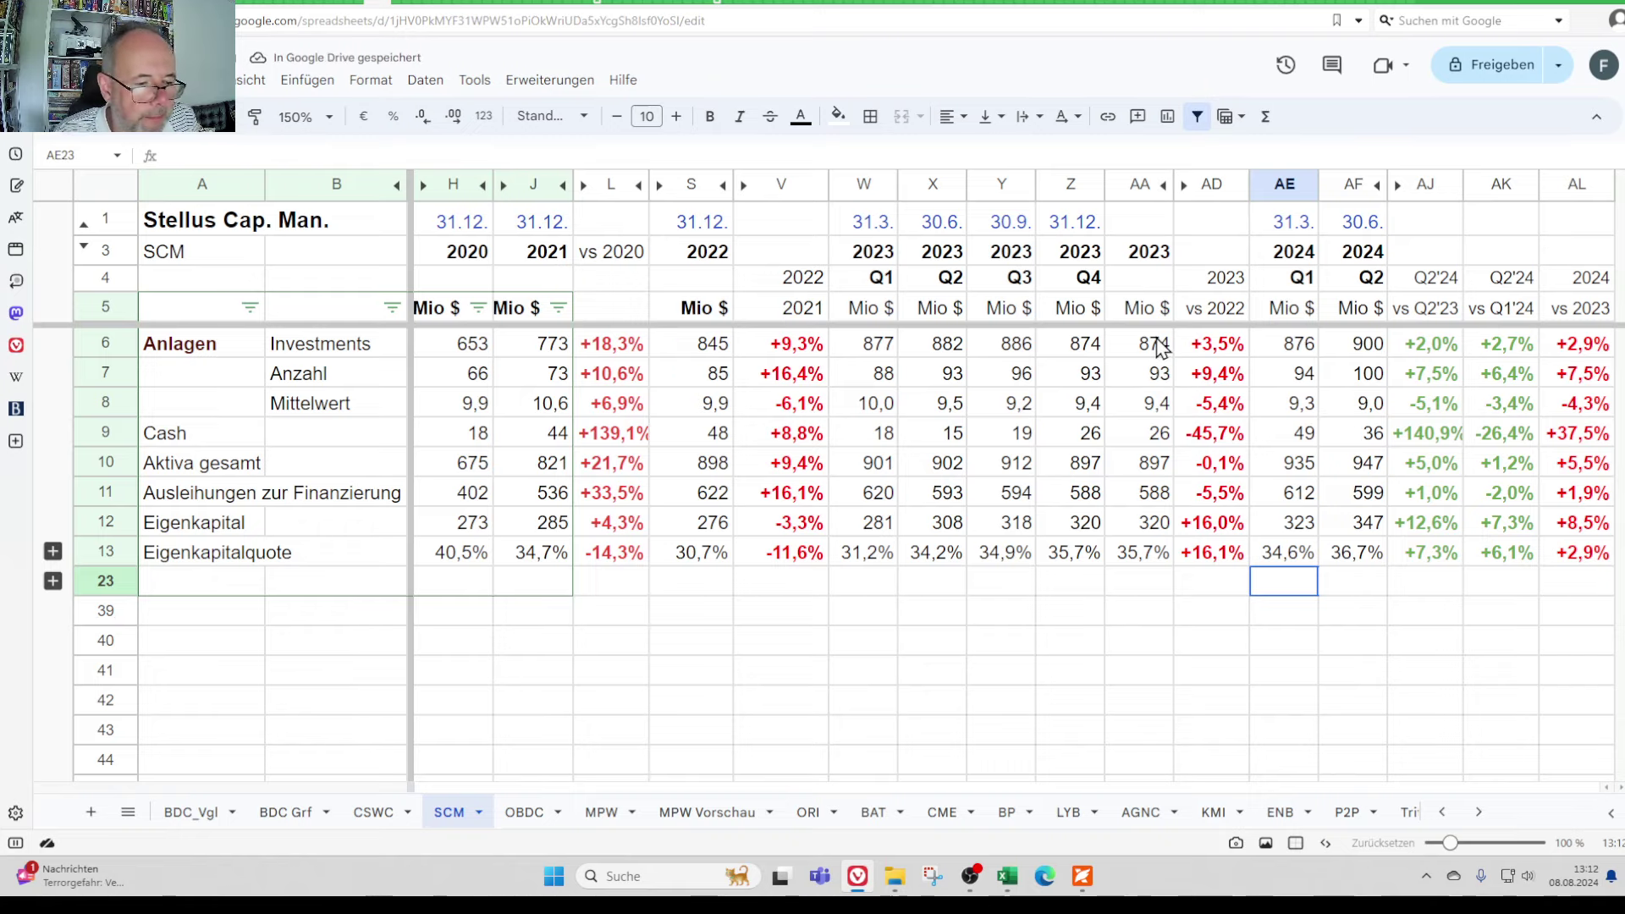
- Compare Stellus's Q2 2024 investments with the Q1 2024 figure in row 6
{"action": "left_click", "coordinate": [1359, 281]}
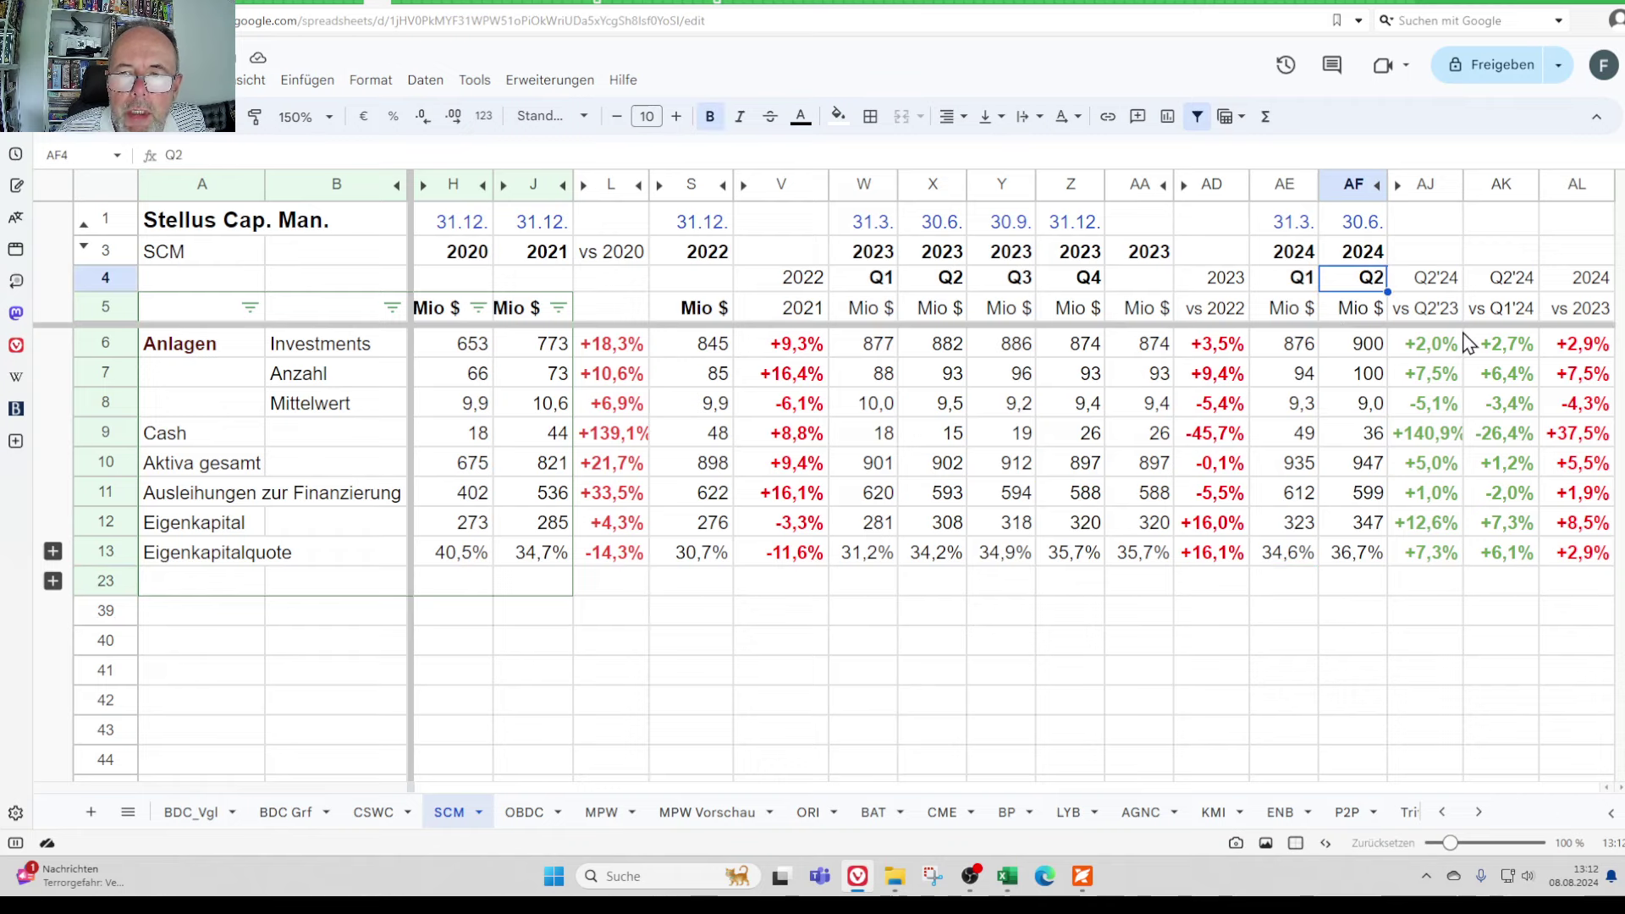
{"action": "key", "text": "Down"}
{"action": "key", "text": "Down"}
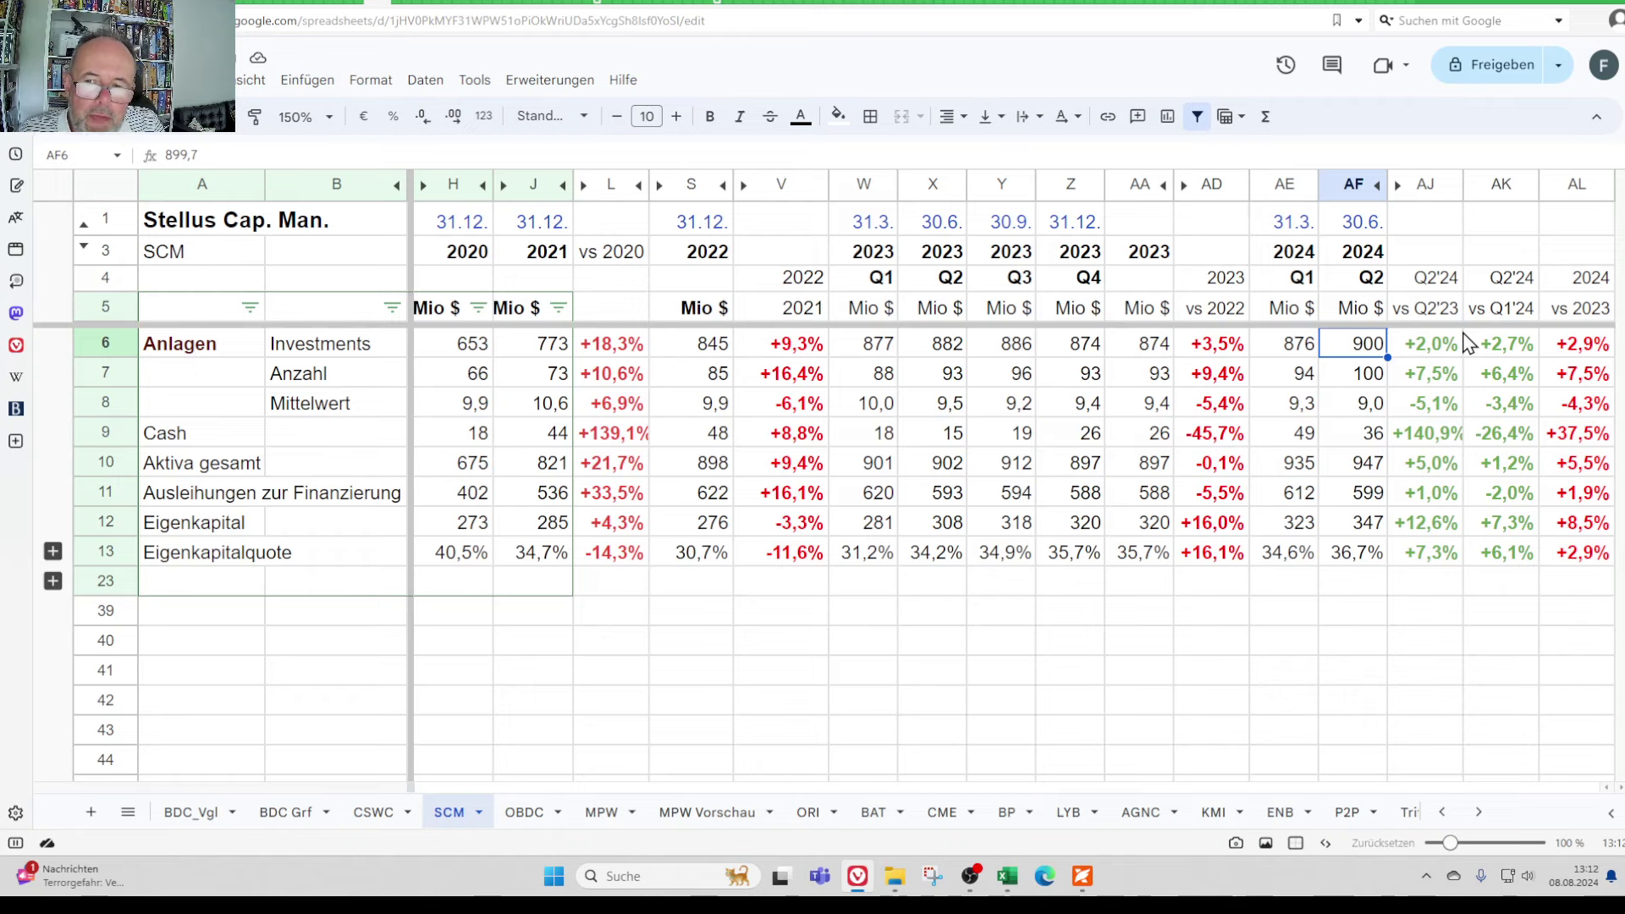
{"action": "key", "text": "Left"}
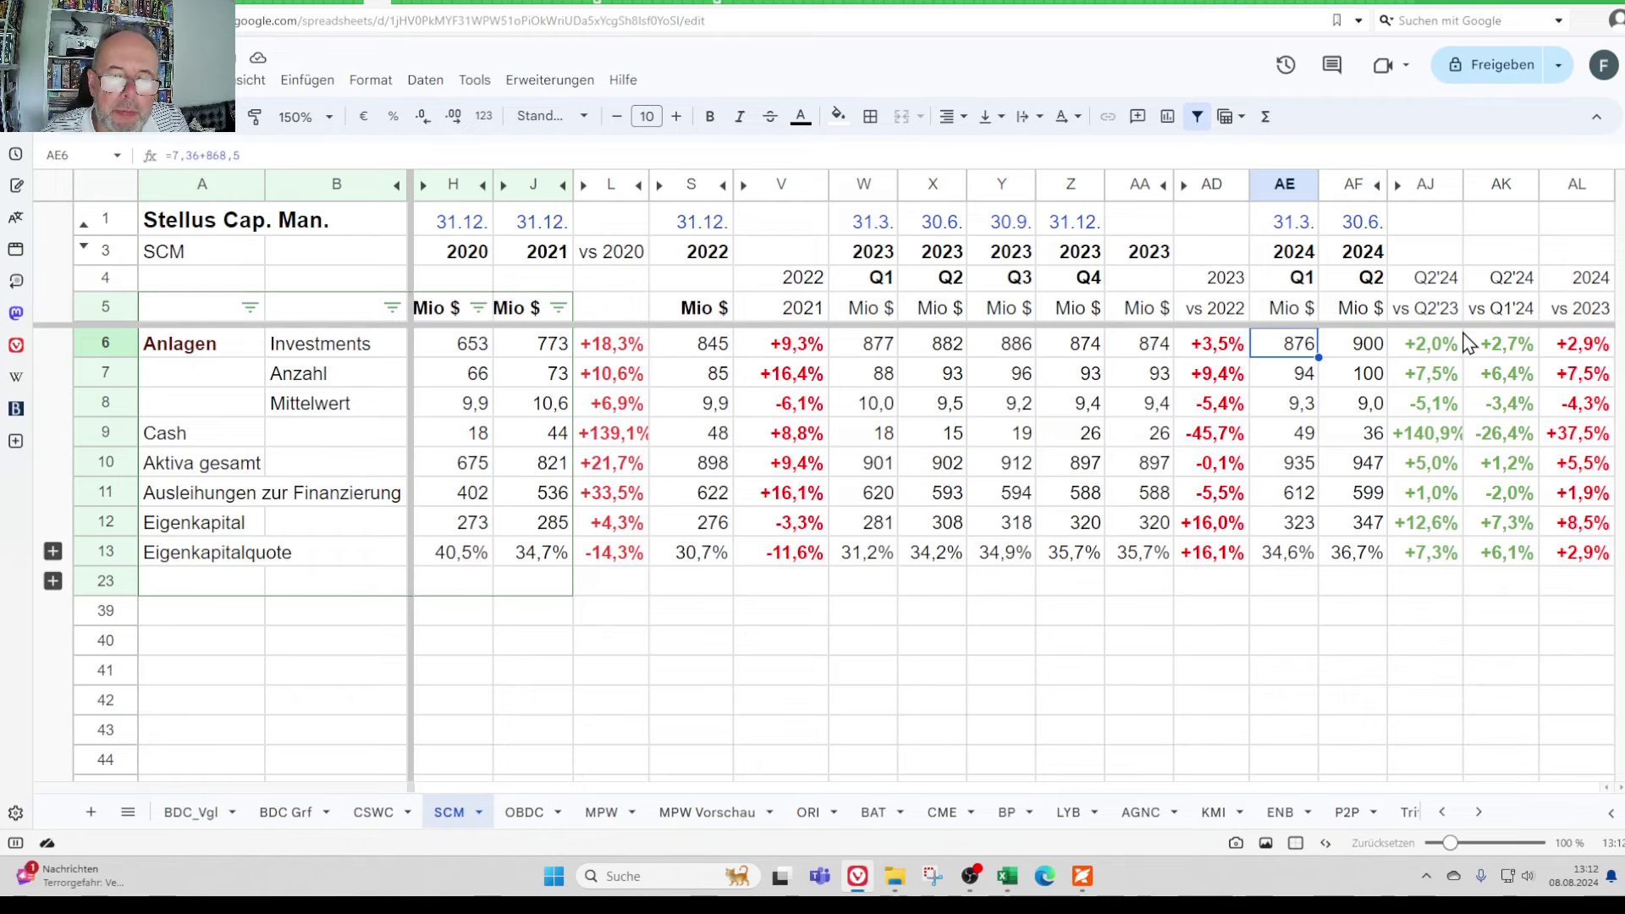
{"action": "key", "text": "Right"}
{"action": "key", "text": "Left"}
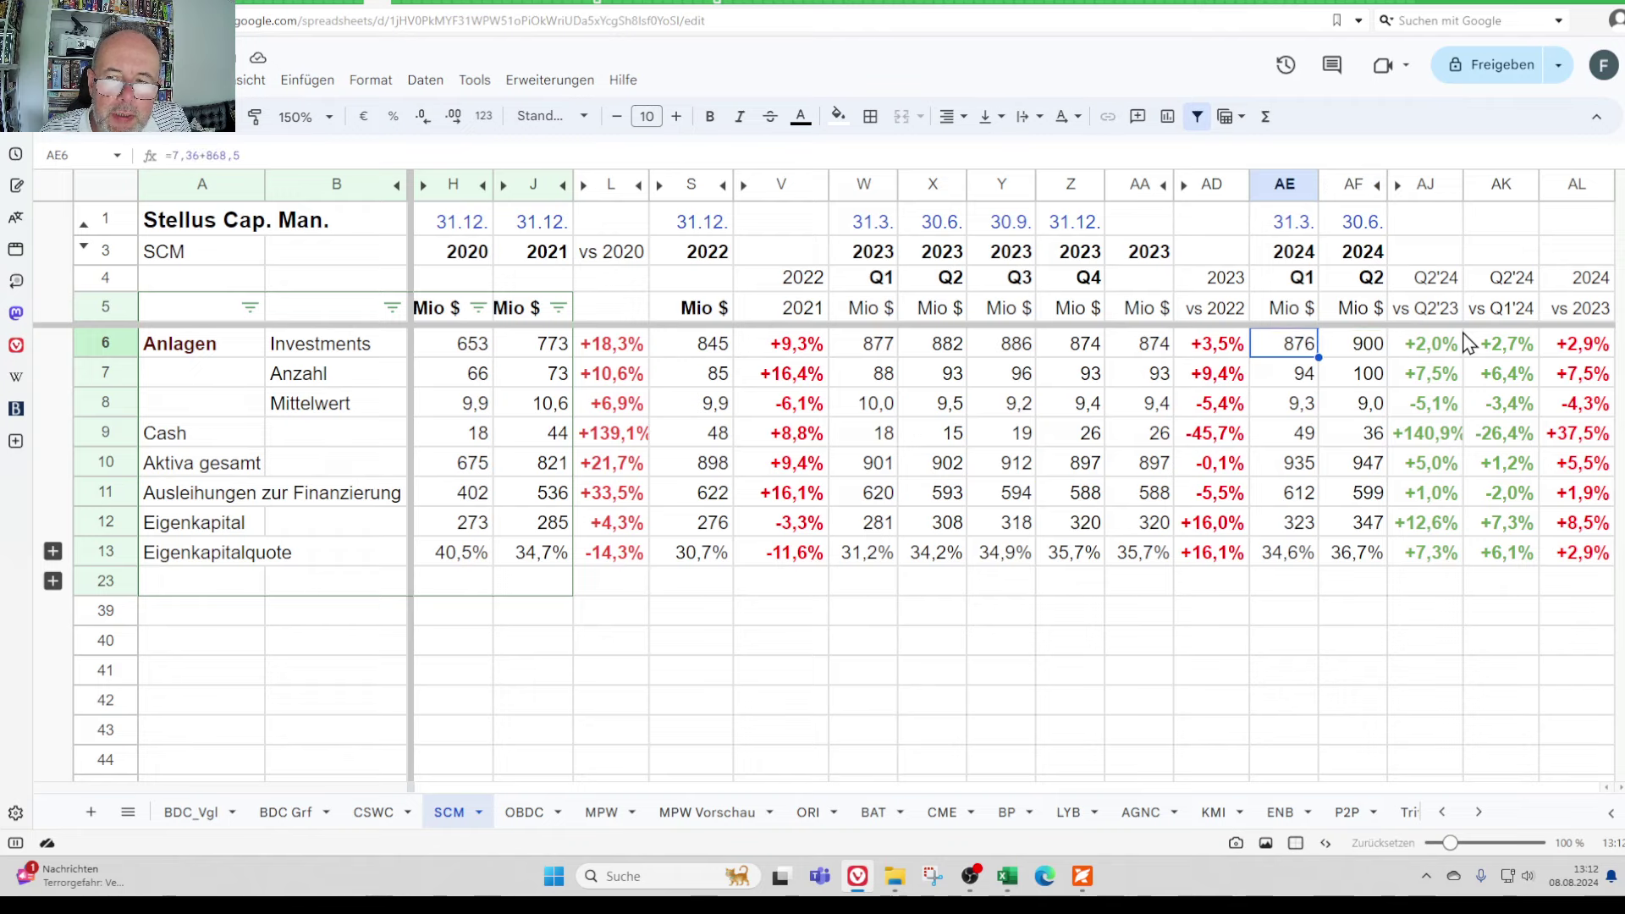
{"action": "key", "text": "Right"}
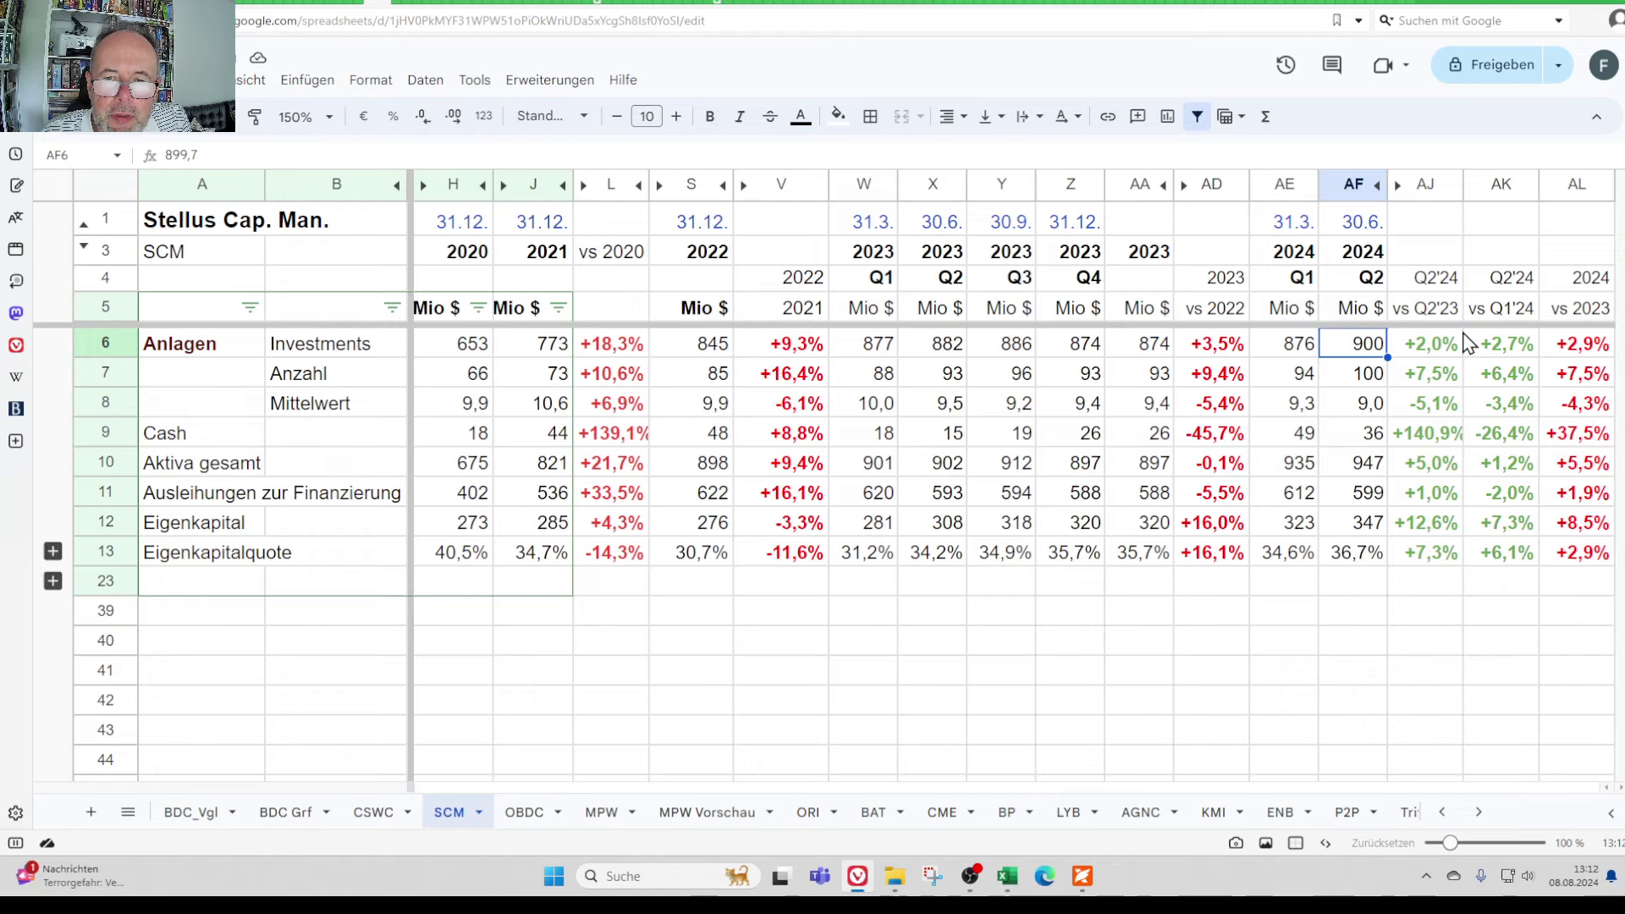
- Trace the investments in row 6 back from Q2 2024 through the 2023 quarters to year-end 2021
{"action": "key", "text": "Left"}
{"action": "key", "text": "Left"}
{"action": "key", "text": "Left"}
{"action": "key", "text": "Left"}
{"action": "key", "text": "Left"}
{"action": "key", "text": "Left"}
{"action": "key", "text": "Left"}
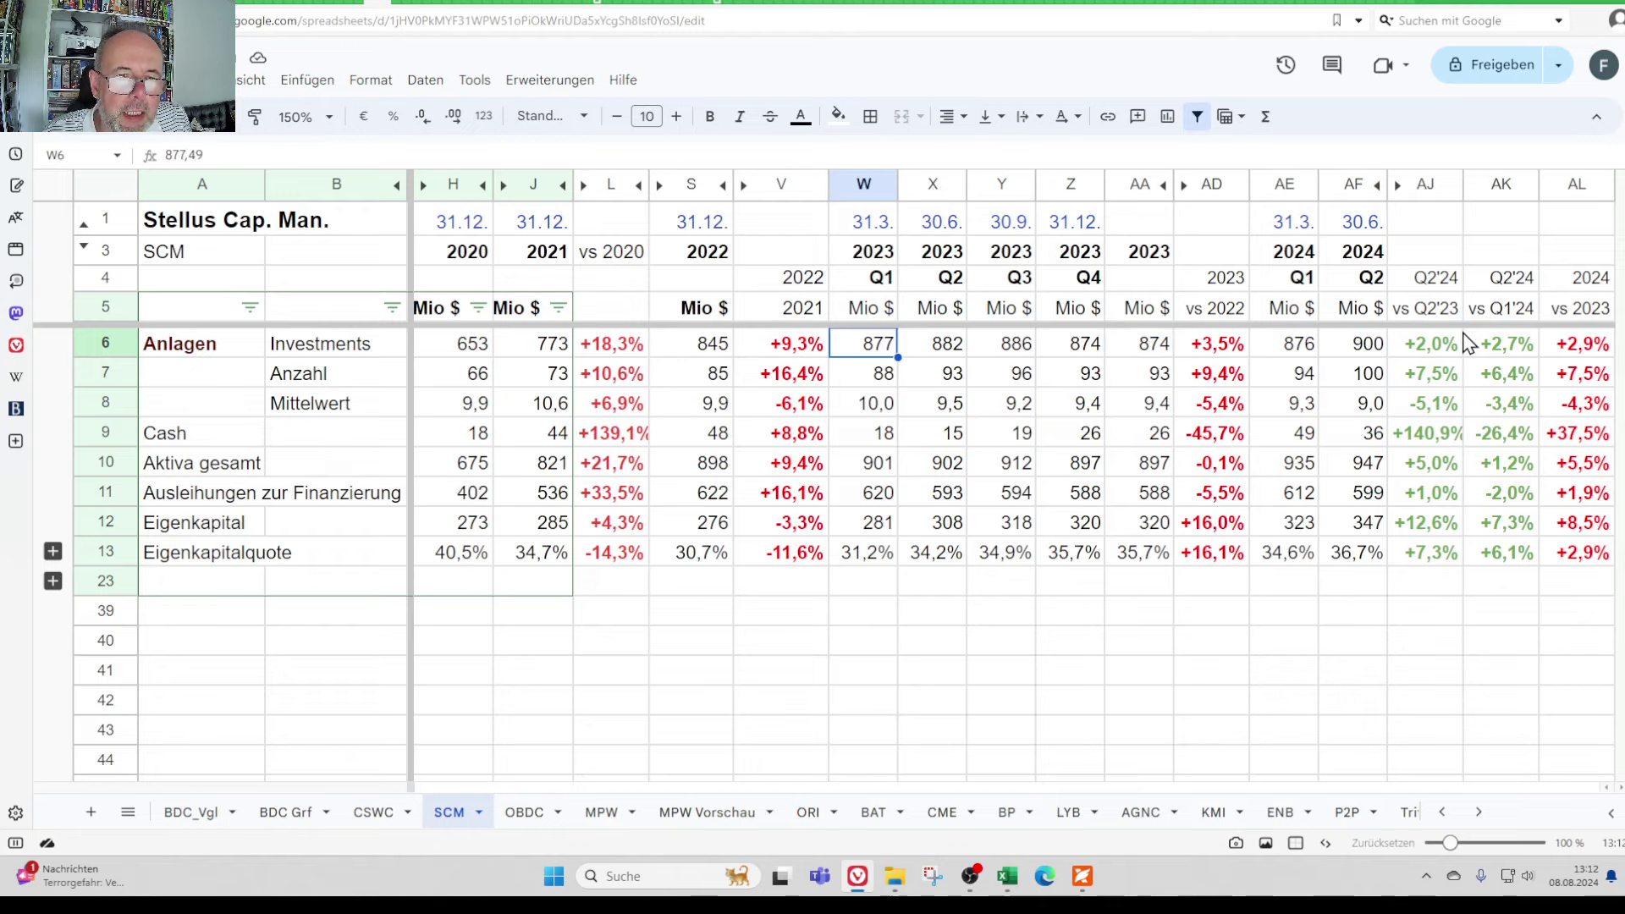
{"action": "key", "text": "Left"}
{"action": "key", "text": "Left"}
{"action": "key", "text": "Left"}
{"action": "key", "text": "Left"}
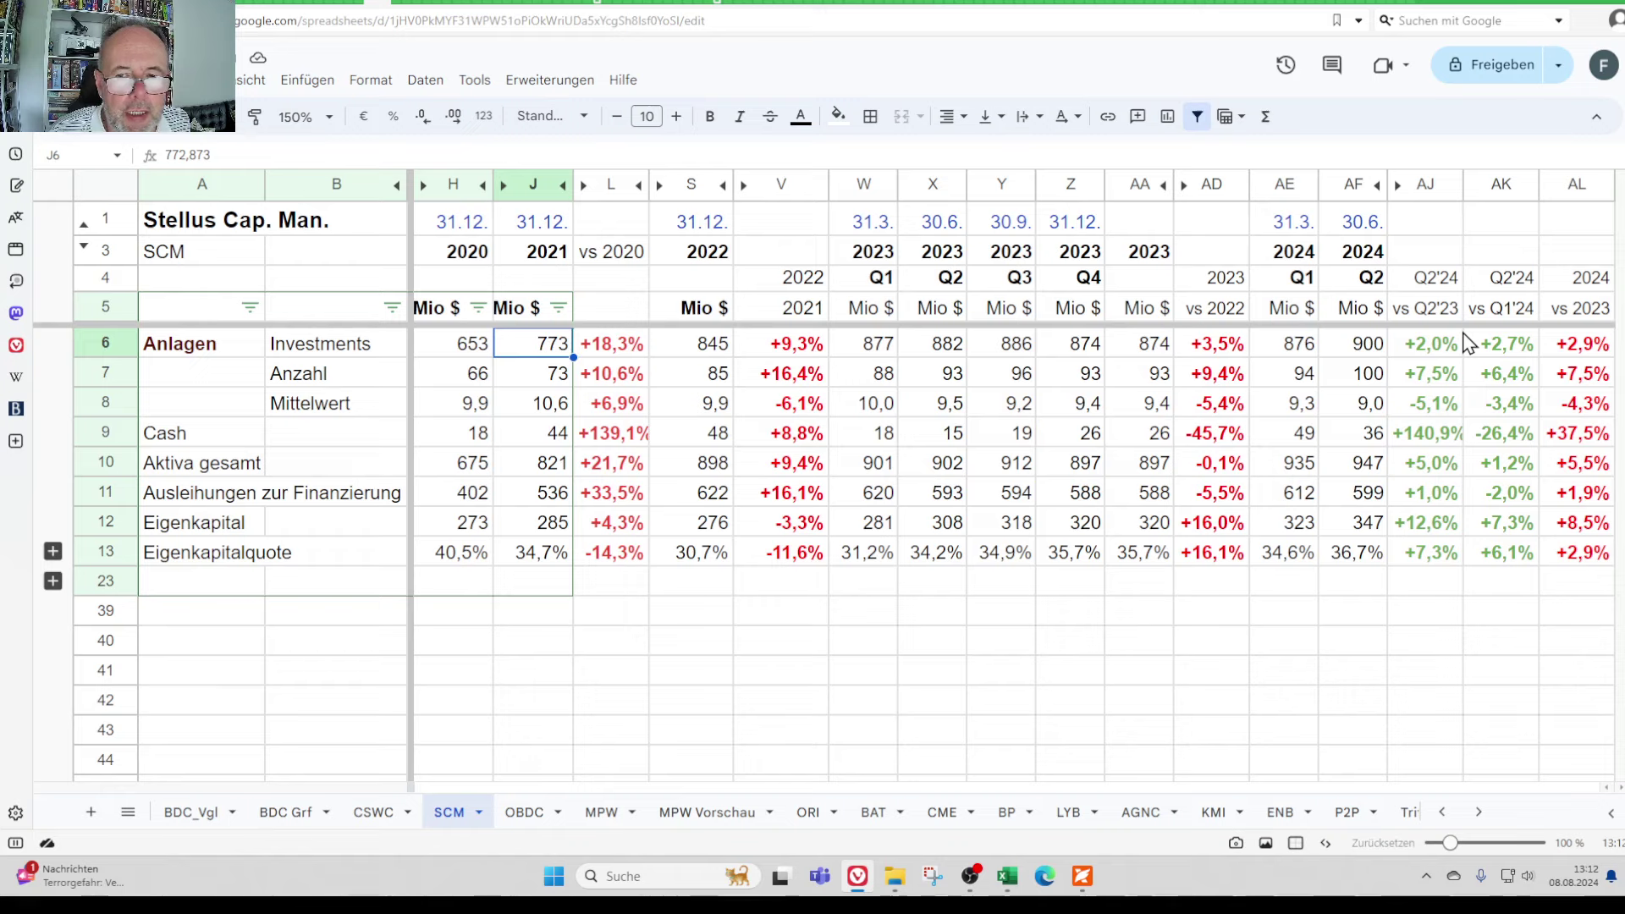
- Follow the investments in row 6 forward from year-end 2021 through the 2023 quarters to Q2 2024
{"action": "key", "text": "Right"}
{"action": "key", "text": "Right"}
{"action": "key", "text": "Right"}
{"action": "key", "text": "Right"}
{"action": "key", "text": "Right"}
{"action": "key", "text": "Right"}
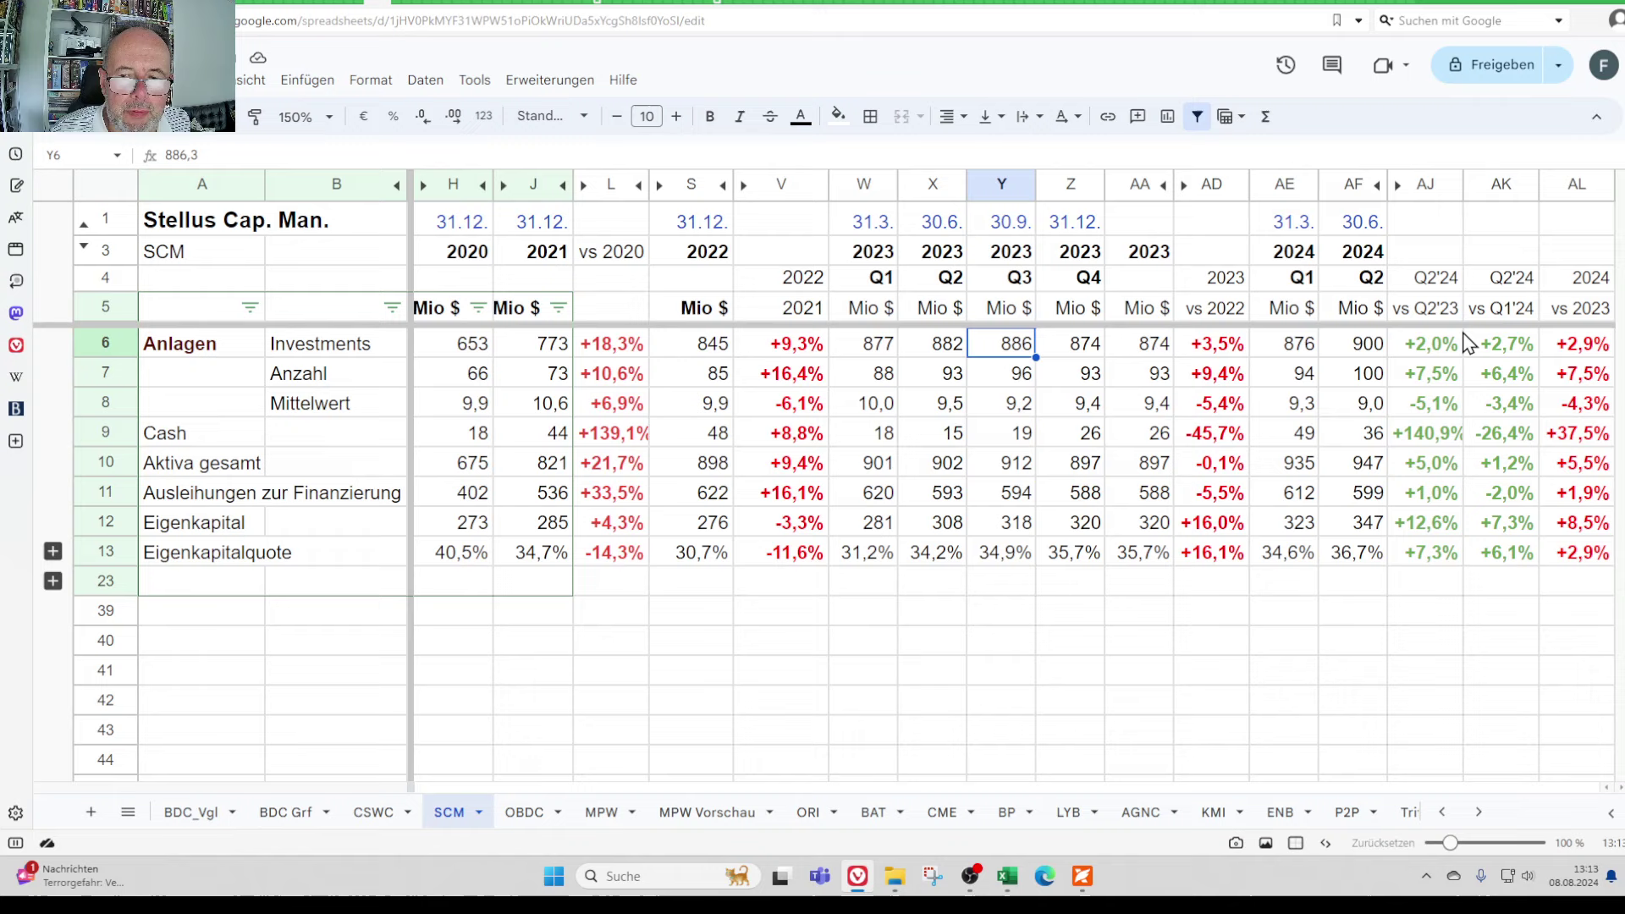
{"action": "key", "text": "Left"}
{"action": "key", "text": "Left"}
{"action": "key", "text": "Left"}
{"action": "key", "text": "Right"}
{"action": "key", "text": "Right"}
{"action": "key", "text": "Right"}
{"action": "key", "text": "Right"}
{"action": "key", "text": "Right"}
{"action": "key", "text": "Right"}
{"action": "key", "text": "Right"}
{"action": "key", "text": "Right"}
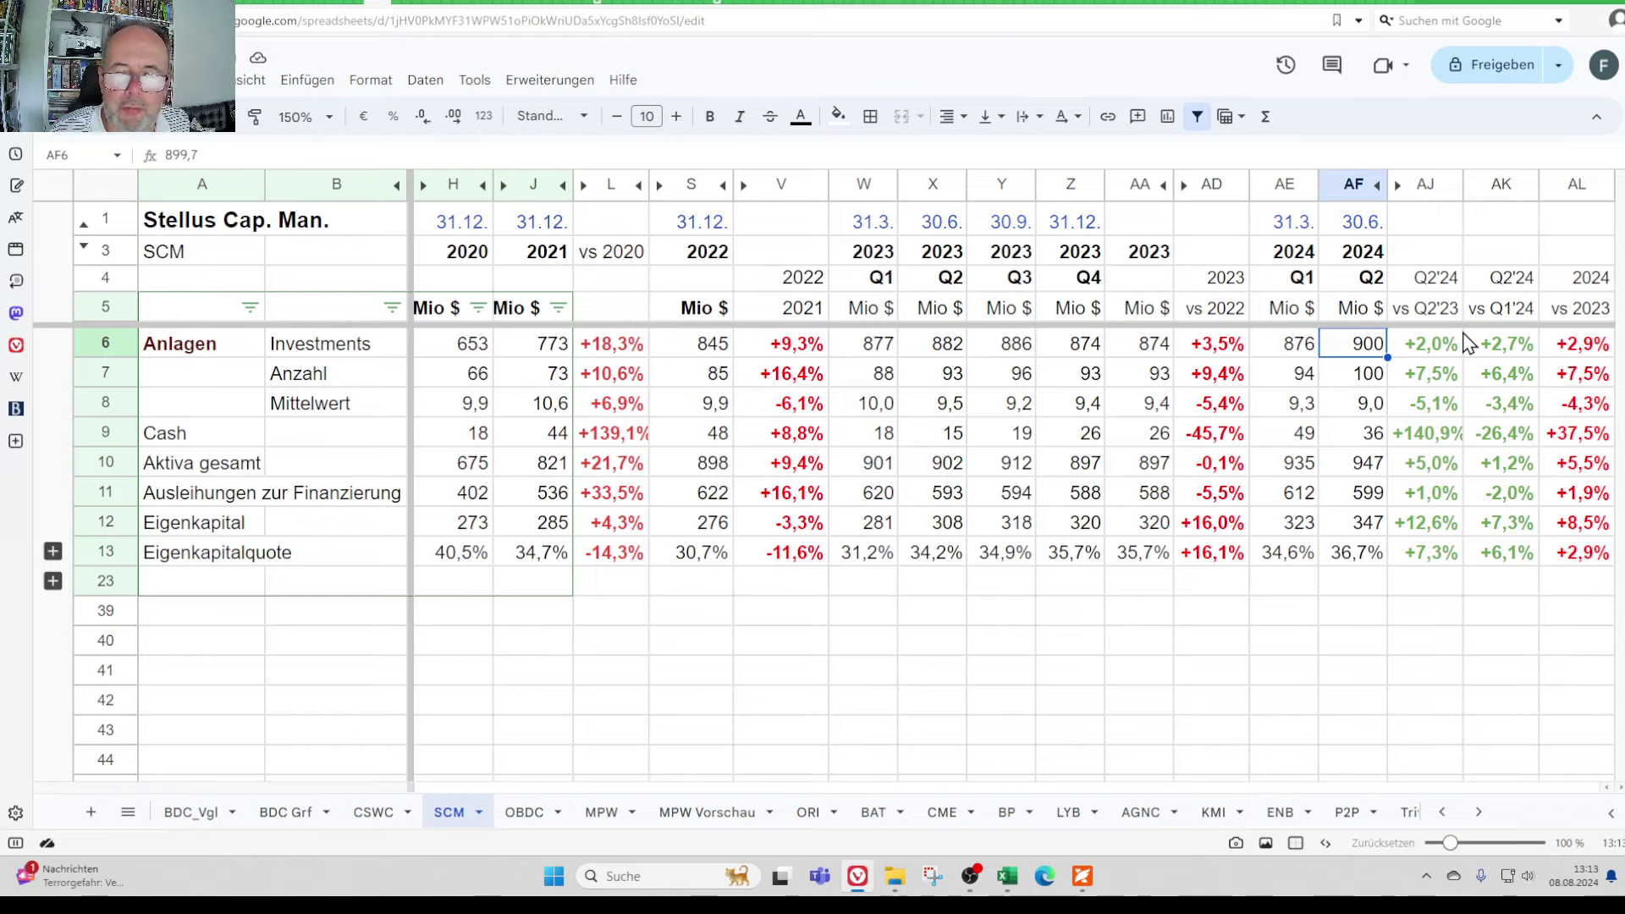
- Compare the number of investments and their mean value between Q1 and Q2 2024 in rows 7 and 8
{"action": "key", "text": "Down"}
{"action": "key", "text": "Left"}
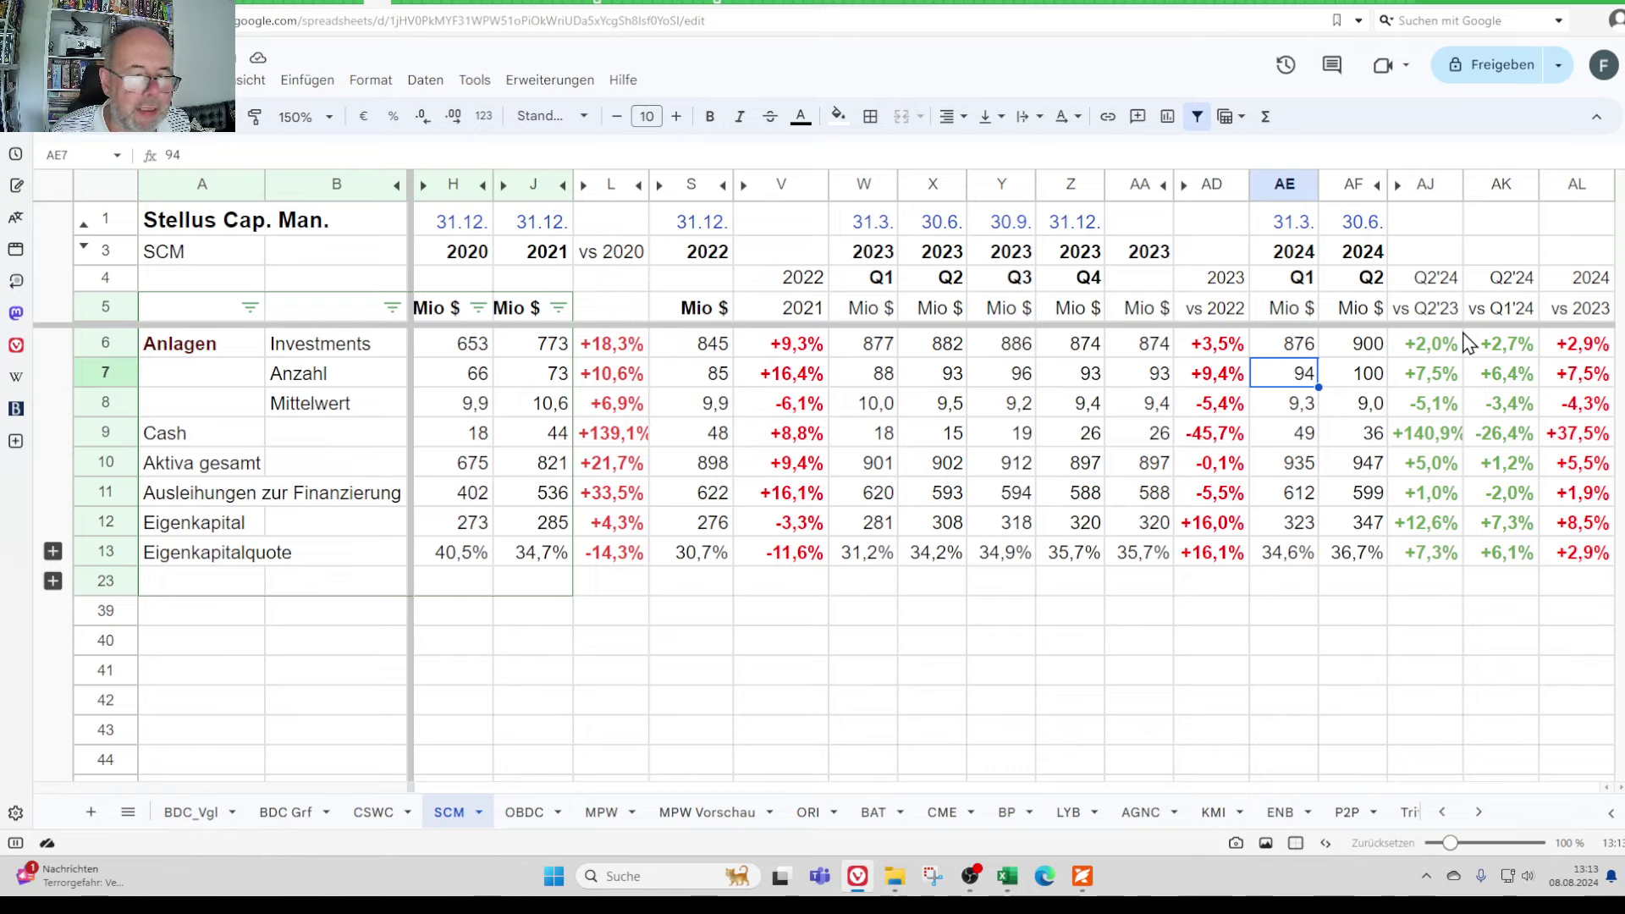
{"action": "key", "text": "Right"}
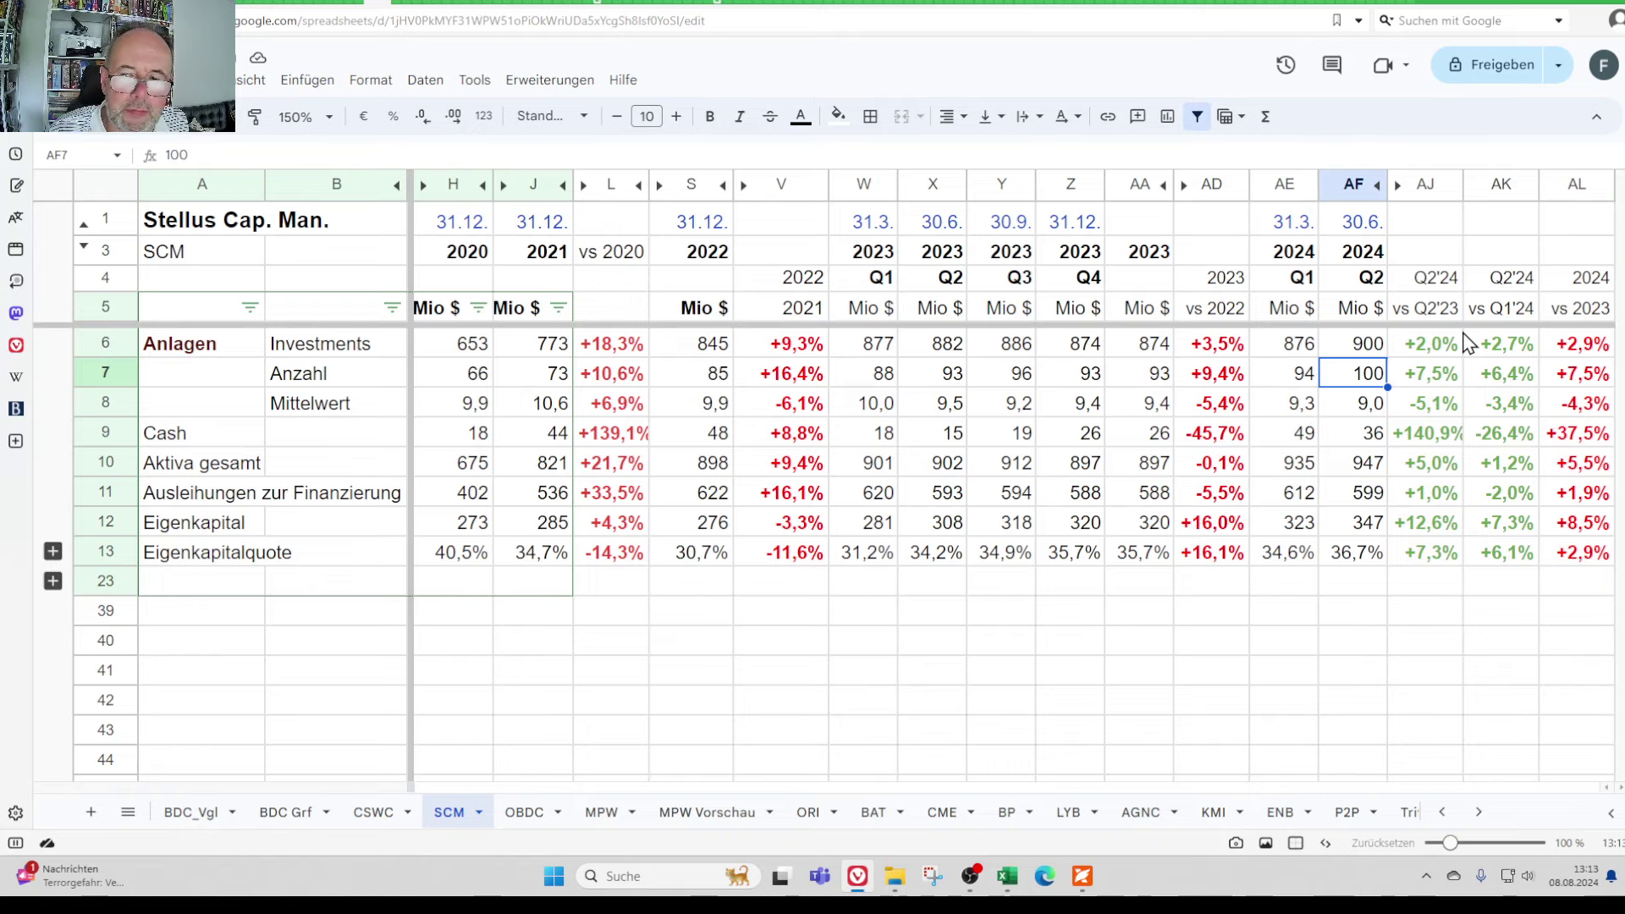
{"action": "key", "text": "Down"}
{"action": "key", "text": "Left"}
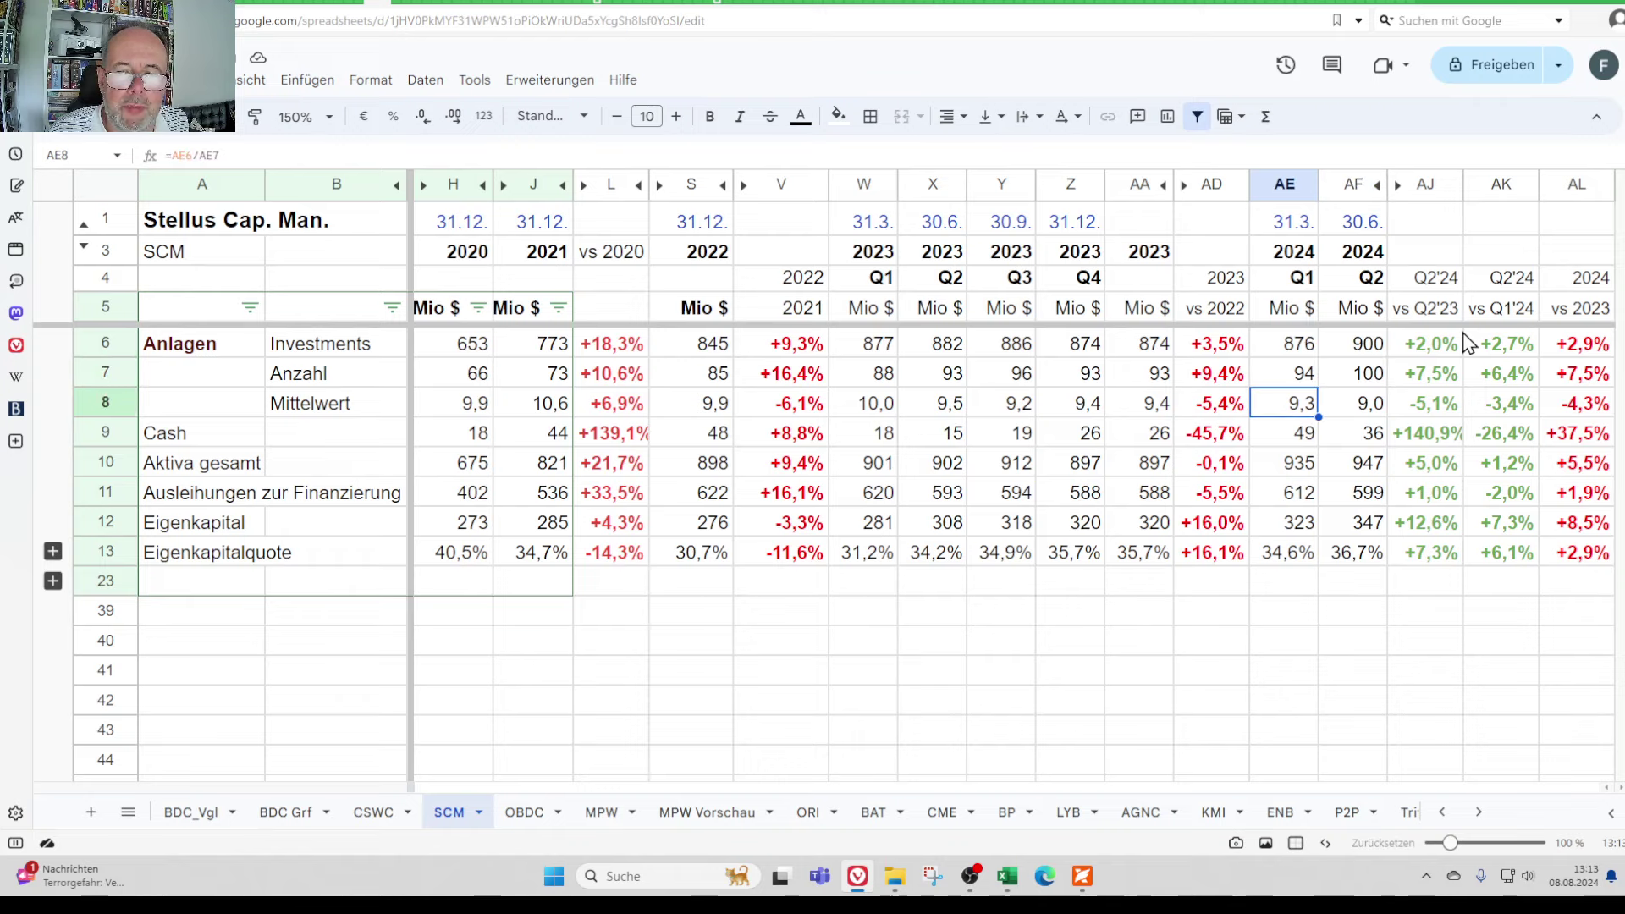
{"action": "key", "text": "Right"}
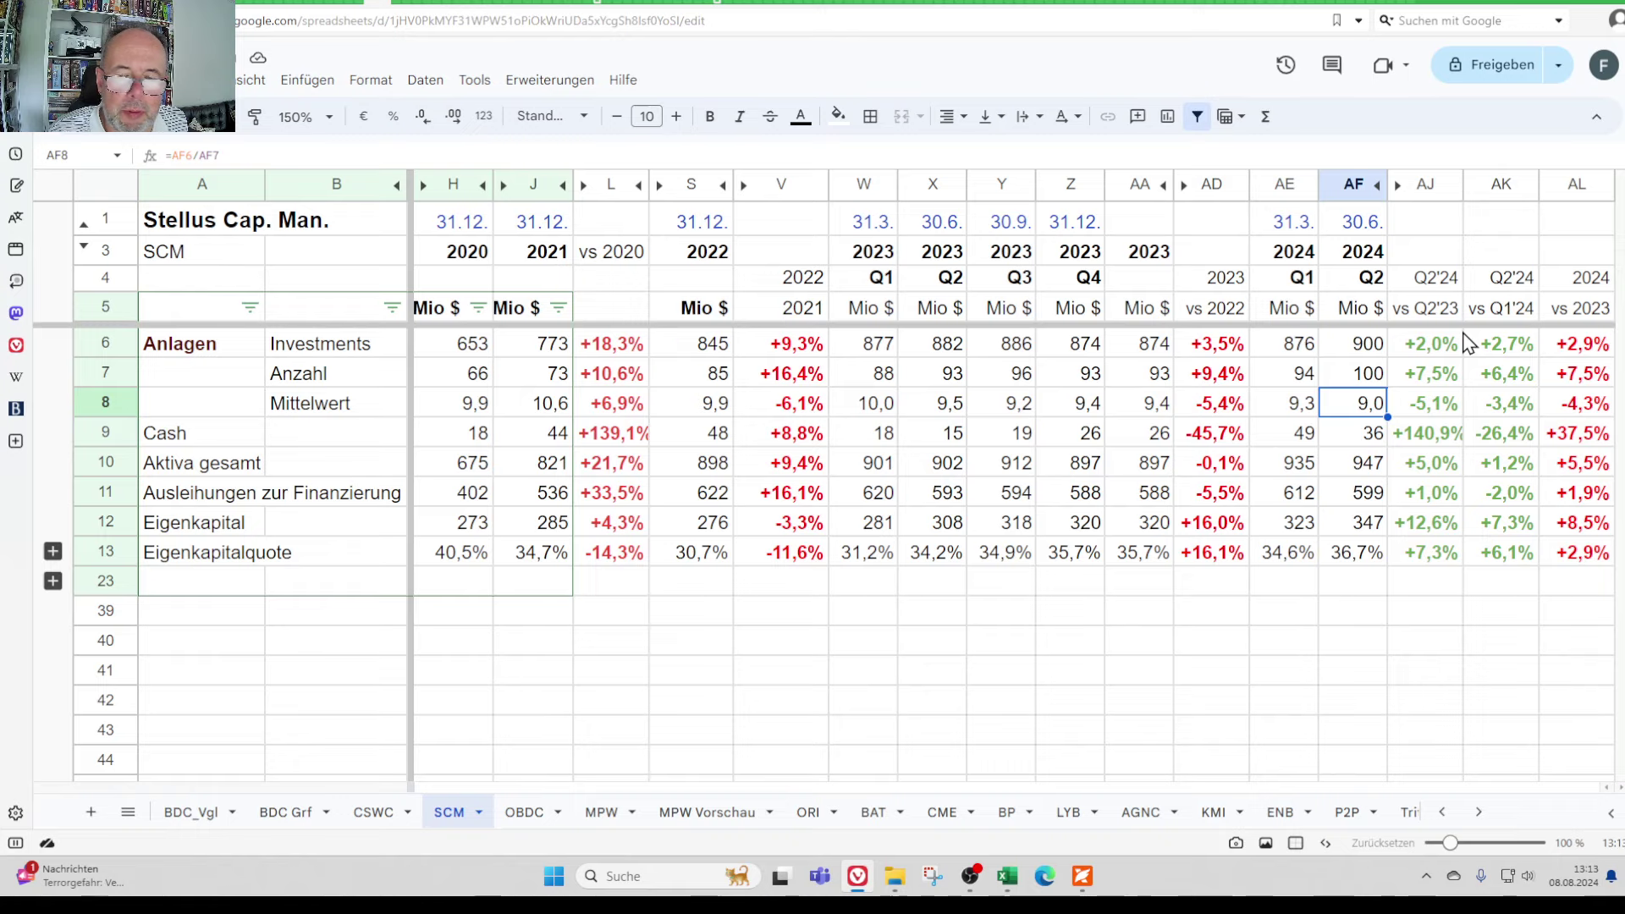
- Check the Q2 2024 number of investments in row 7 against their mean value in row 8
{"action": "key", "text": "Up"}
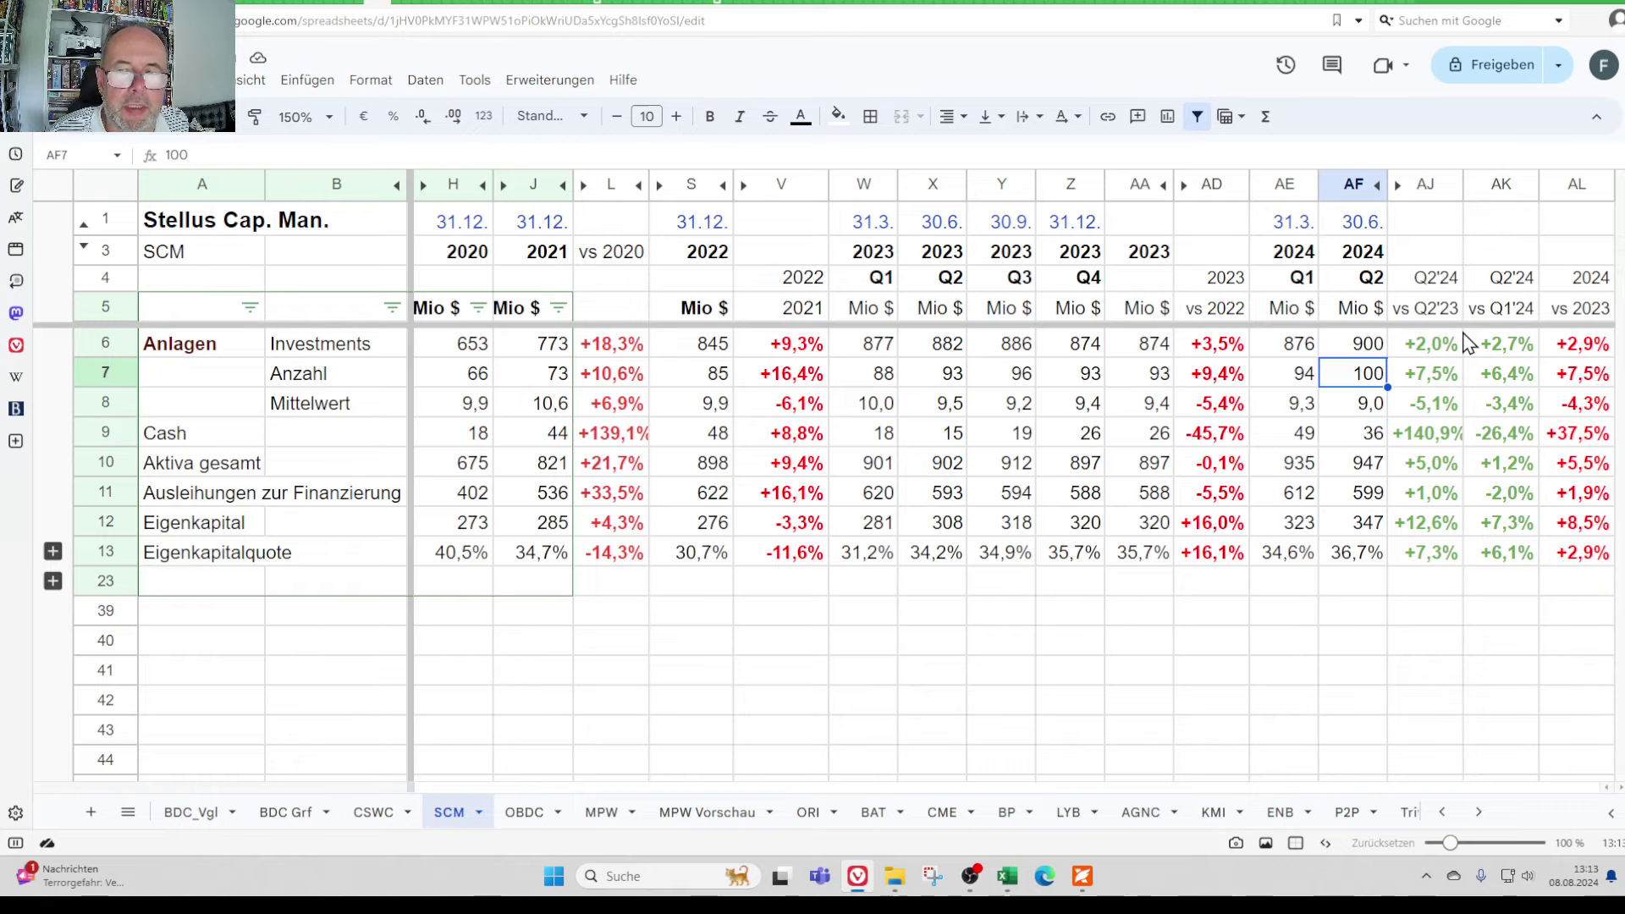
{"action": "key", "text": "Down"}
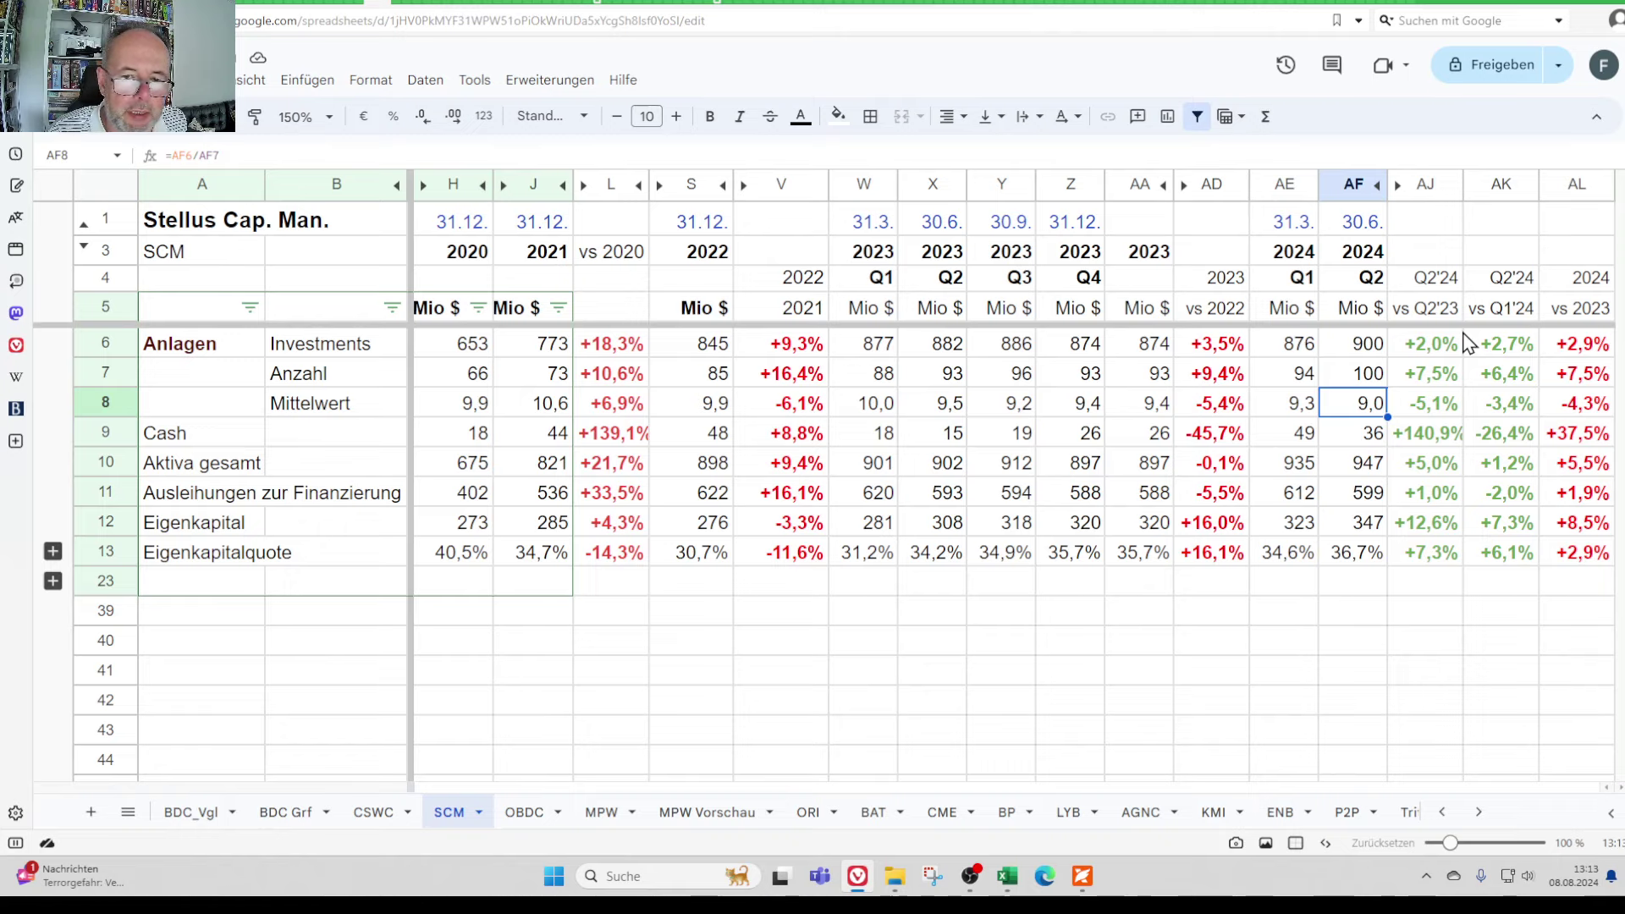
{"action": "key", "text": "Up"}
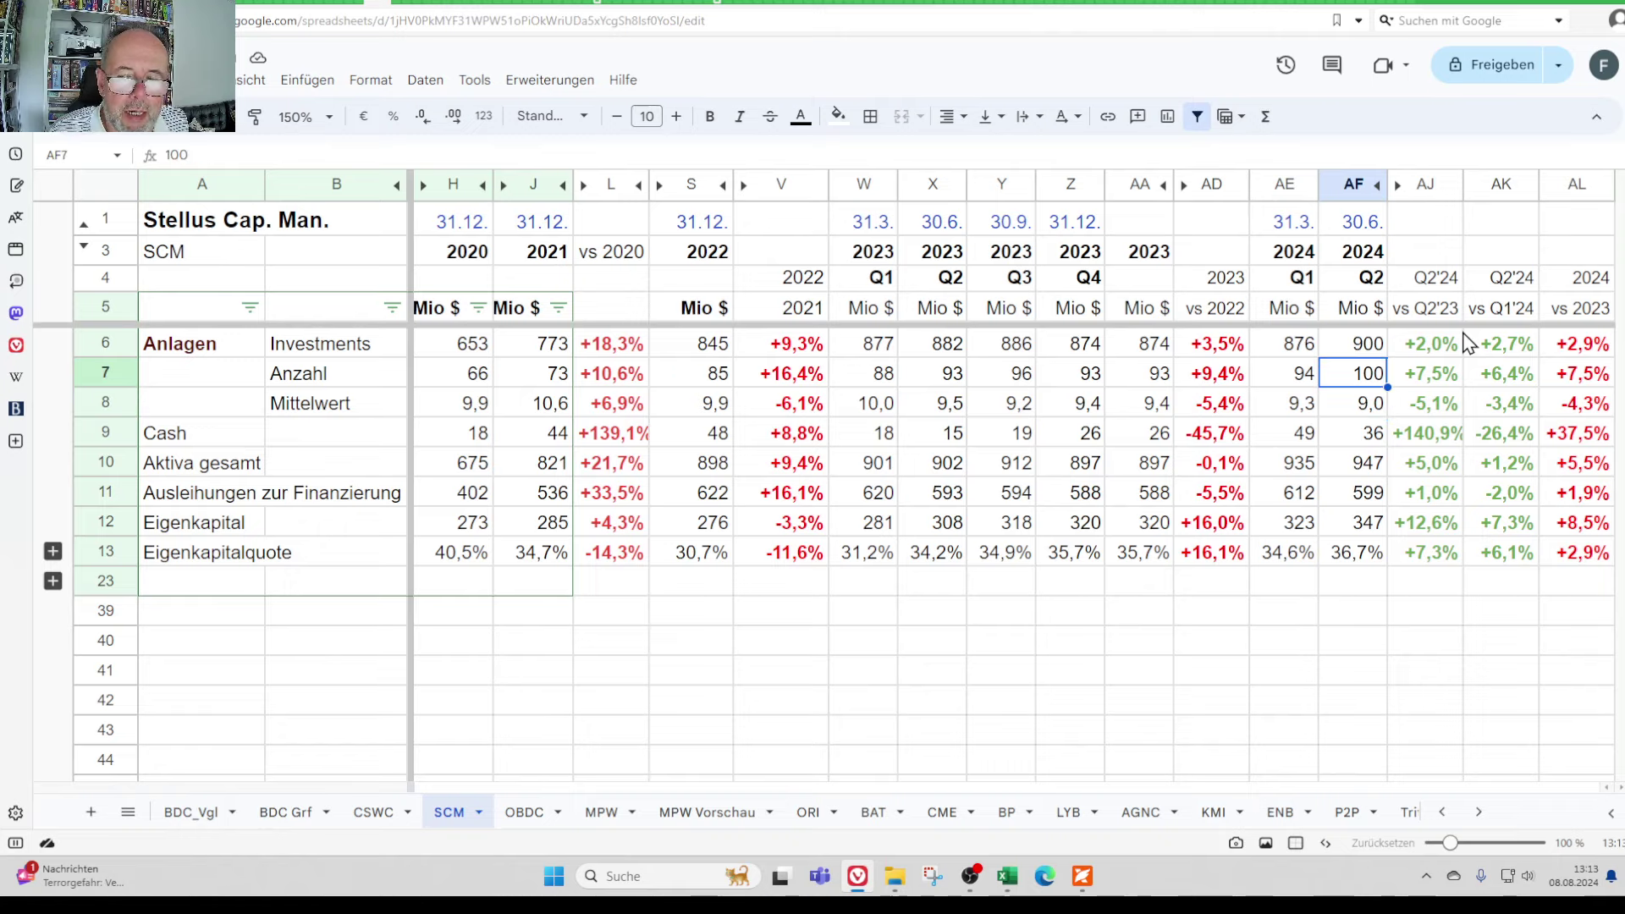
{"action": "key", "text": "Down"}
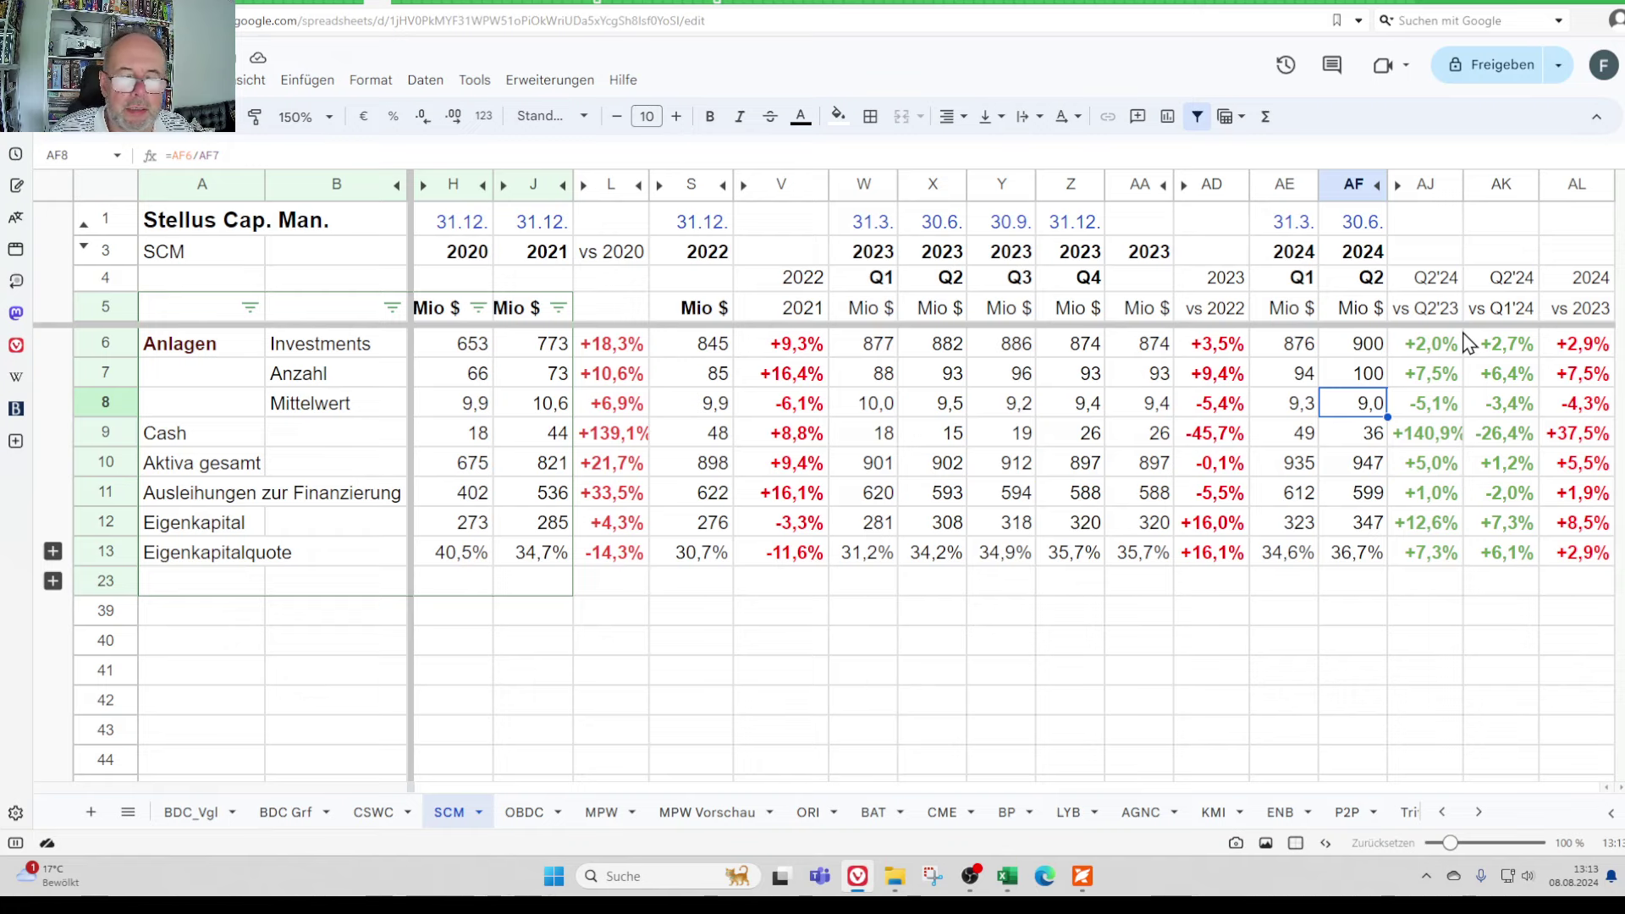
{"action": "key", "text": "Up"}
{"action": "key", "text": "Down"}
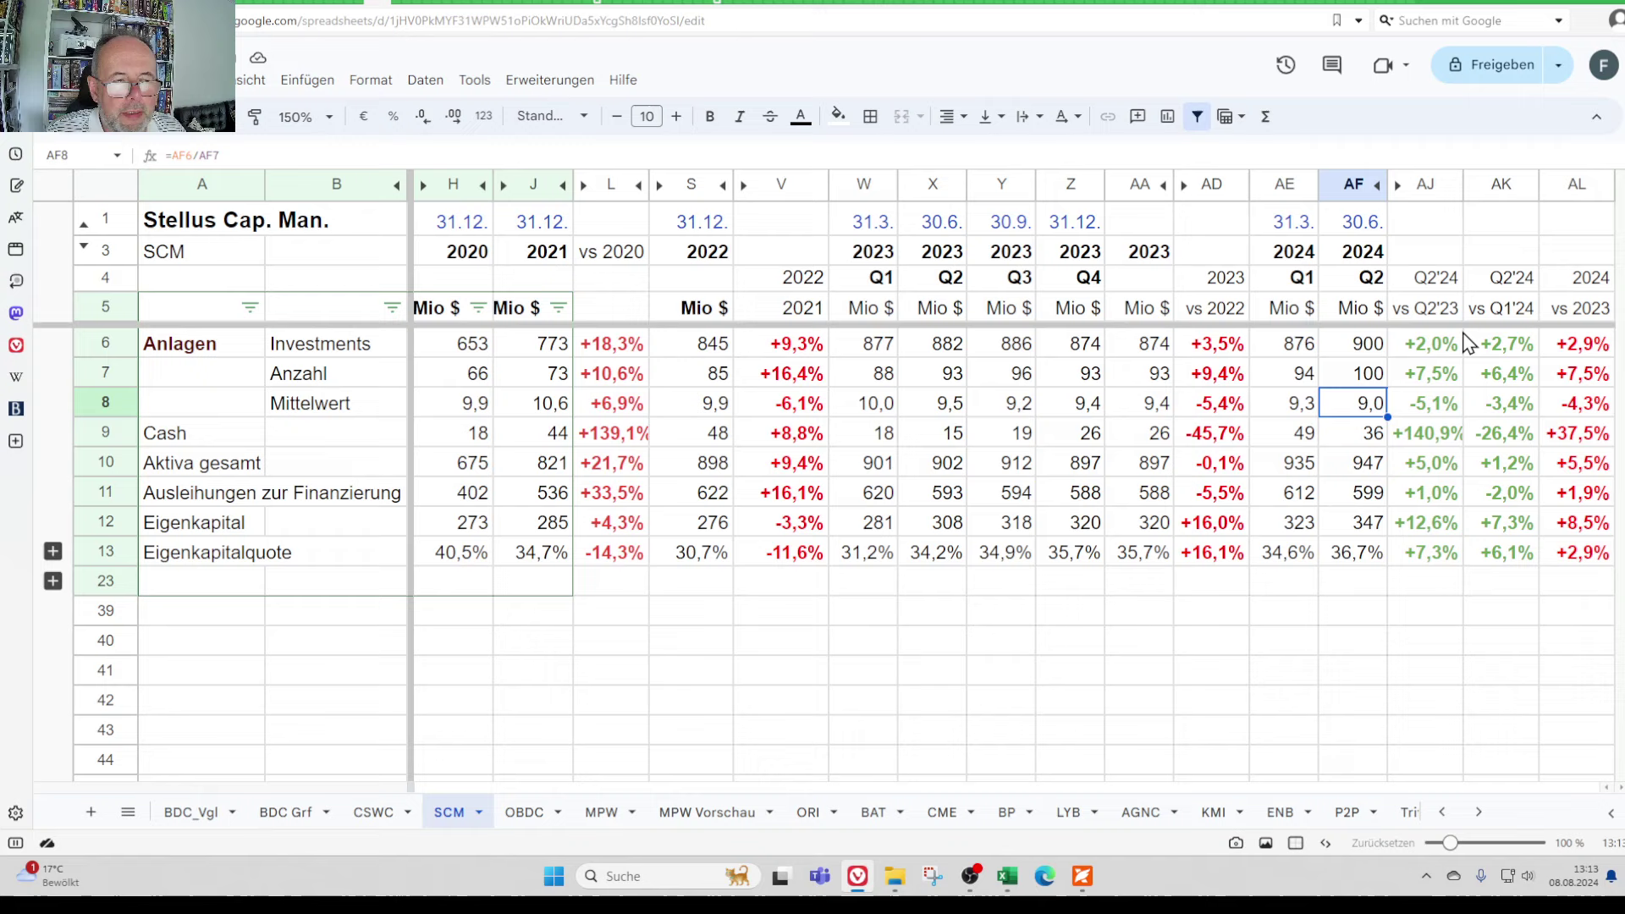
- Review Q2 2024 cash and total assets in rows 9 and 10, including the total assets' change versus Q1 2024
{"action": "key", "text": "Down"}
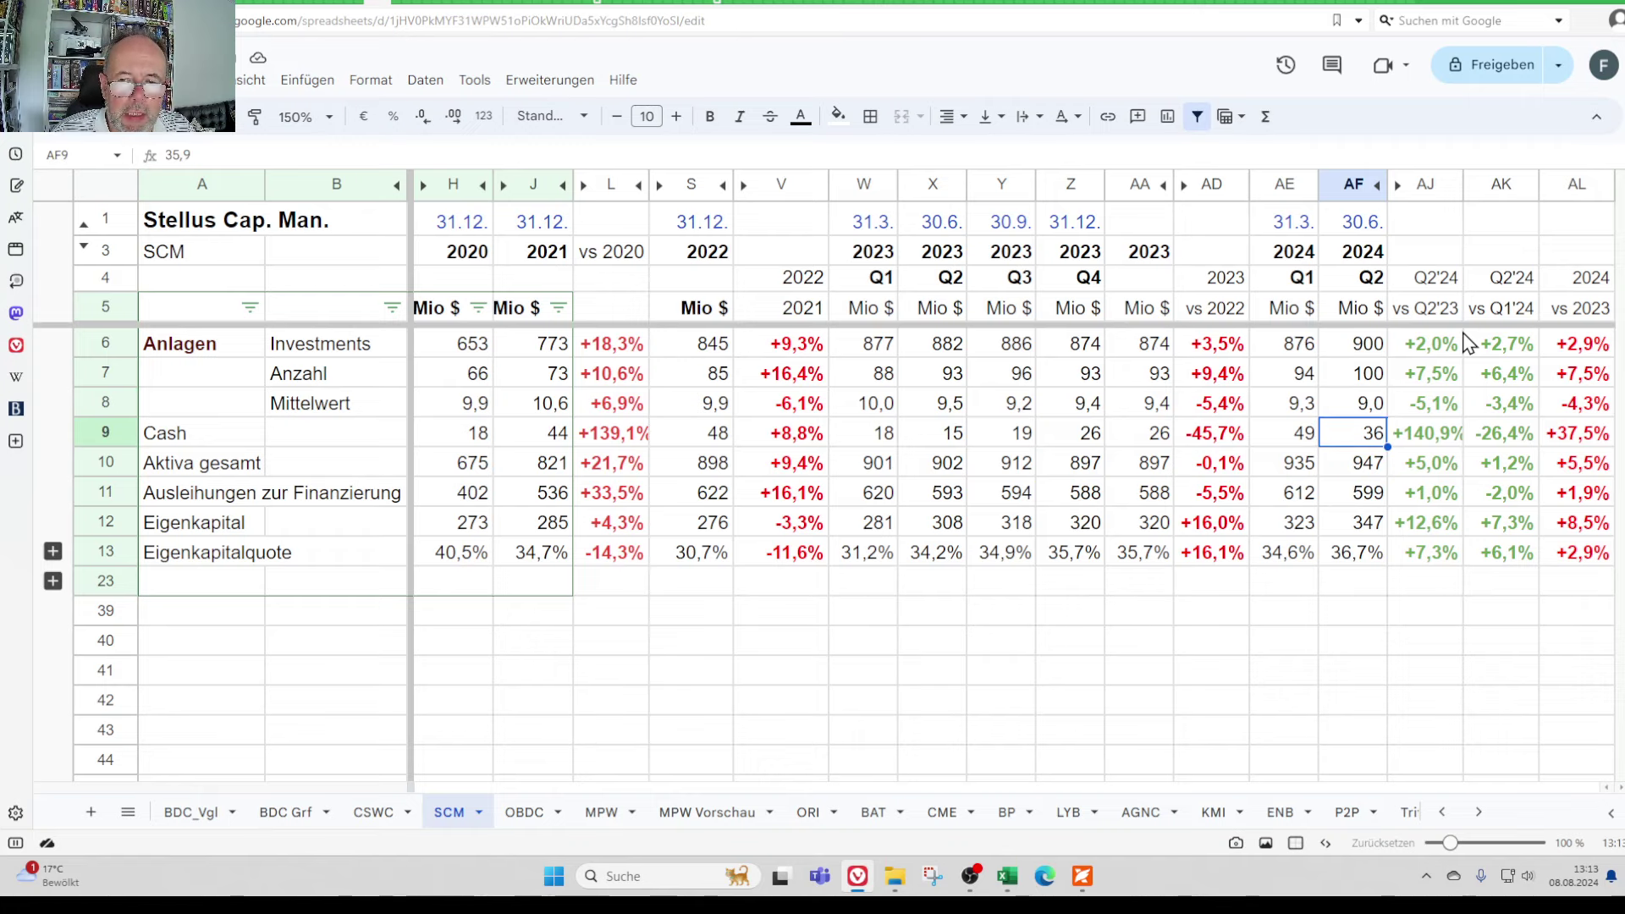
{"action": "key", "text": "Down"}
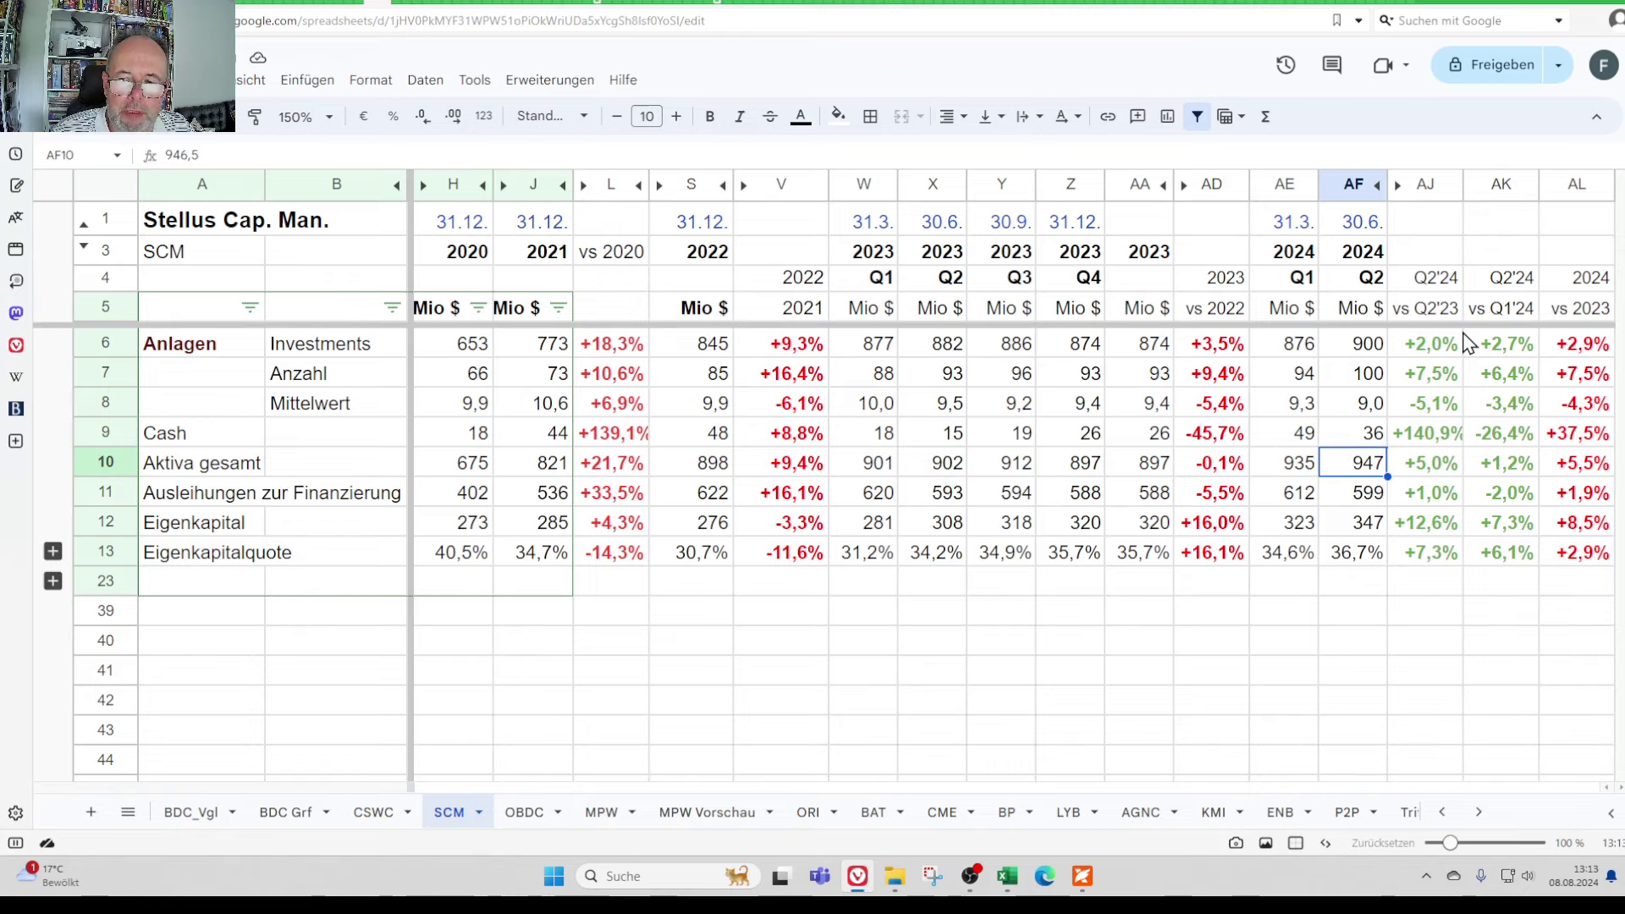
{"action": "key", "text": "Right"}
{"action": "key", "text": "Right"}
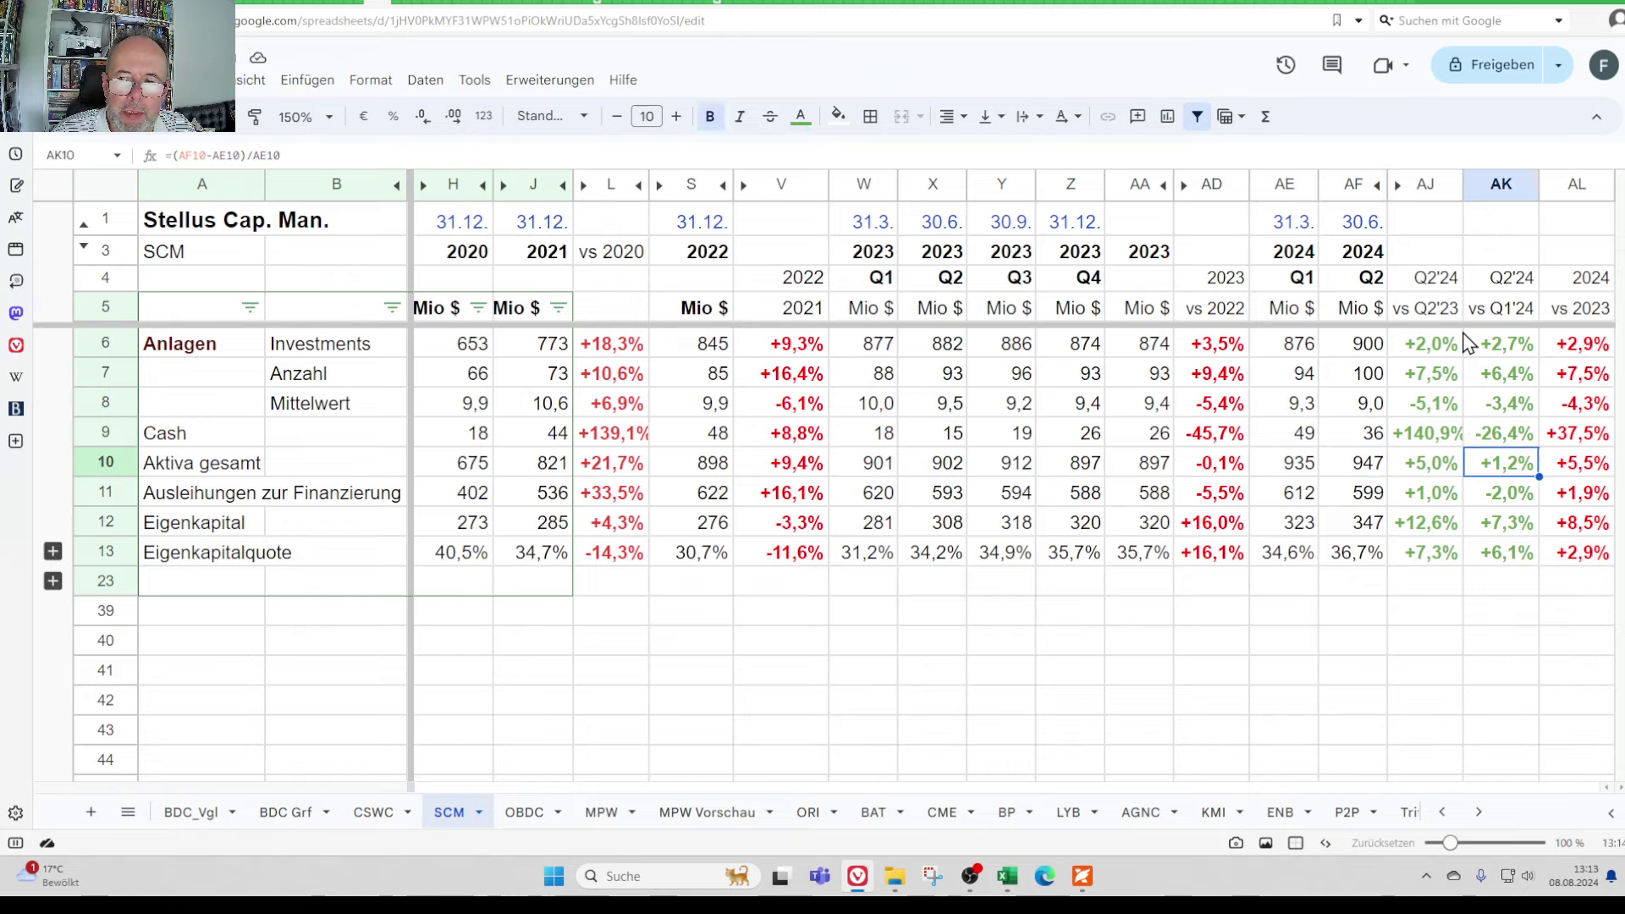
- Examine the changes versus Q1 2024 in column AK between the investments and total assets rows
{"action": "key", "text": "Up"}
{"action": "key", "text": "Up"}
{"action": "key", "text": "Up"}
{"action": "key", "text": "Up"}
{"action": "key", "text": "Down"}
{"action": "key", "text": "Down"}
{"action": "key", "text": "Down"}
{"action": "key", "text": "Down"}
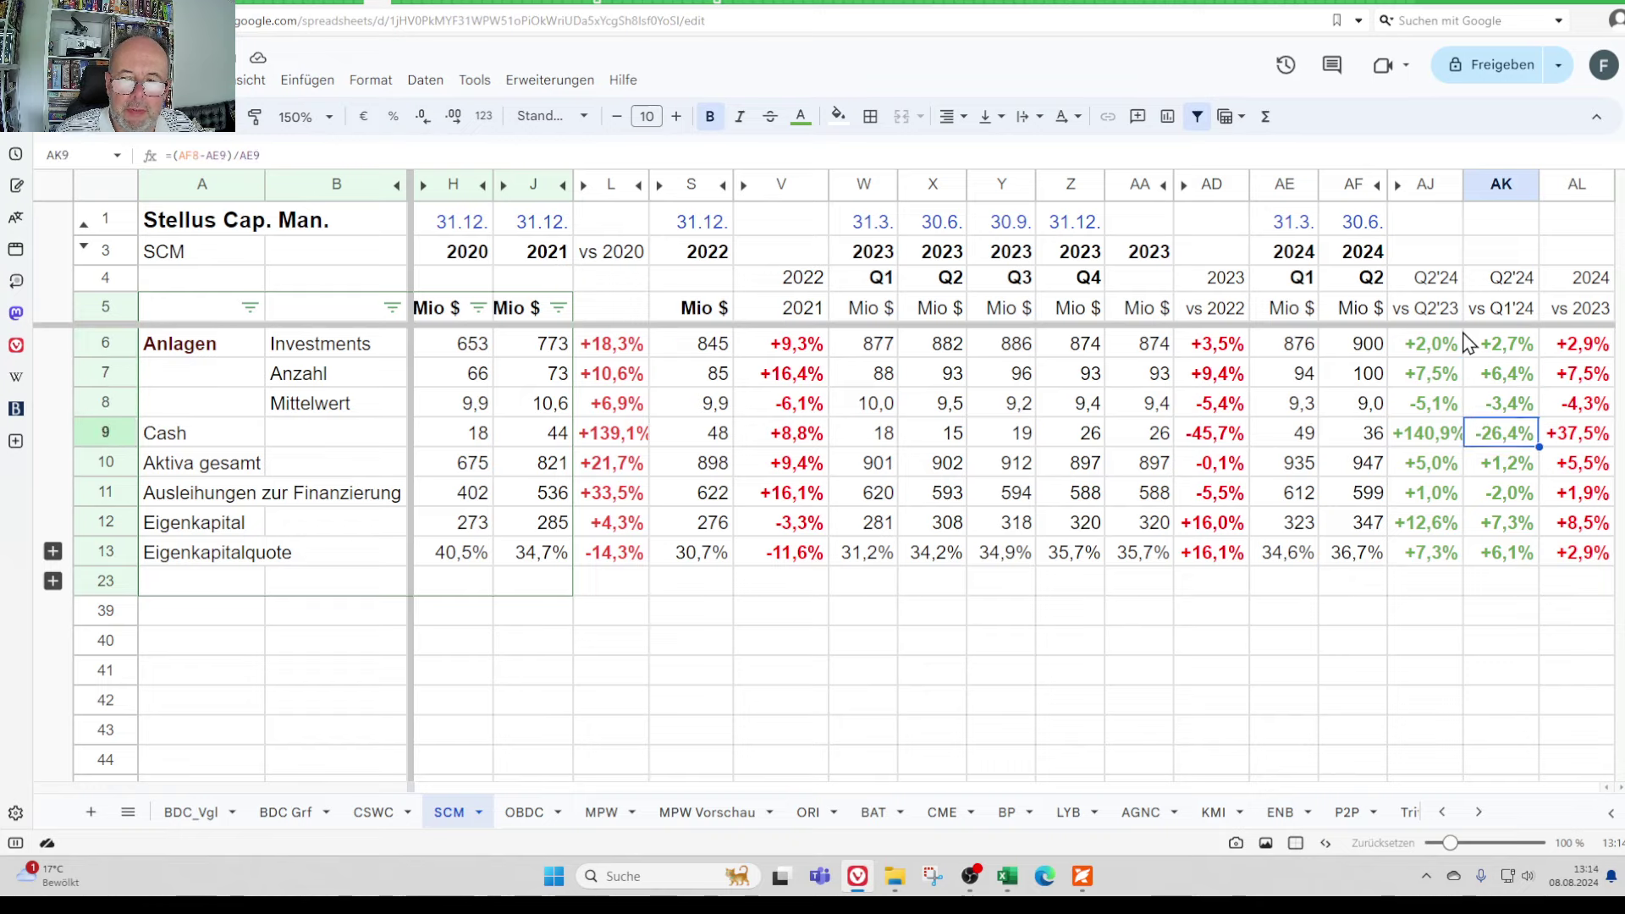
{"action": "key", "text": "Left"}
{"action": "key", "text": "Left"}
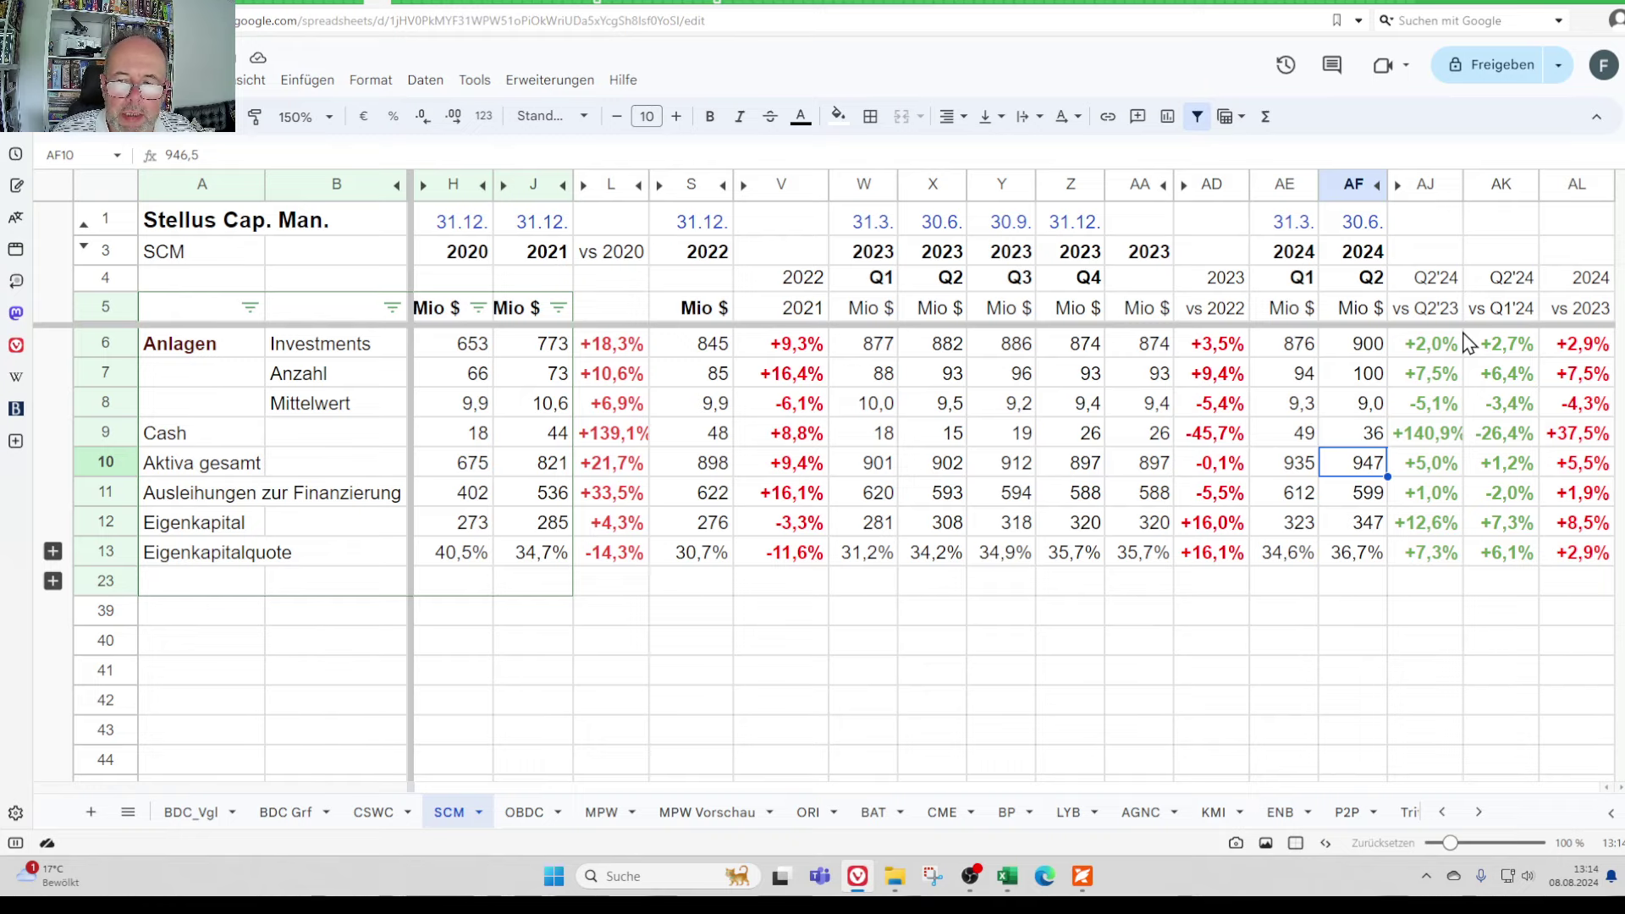
- Compare the borrowings in row 11 between Q1 and Q2 2024
{"action": "key", "text": "Down"}
{"action": "key", "text": "Left"}
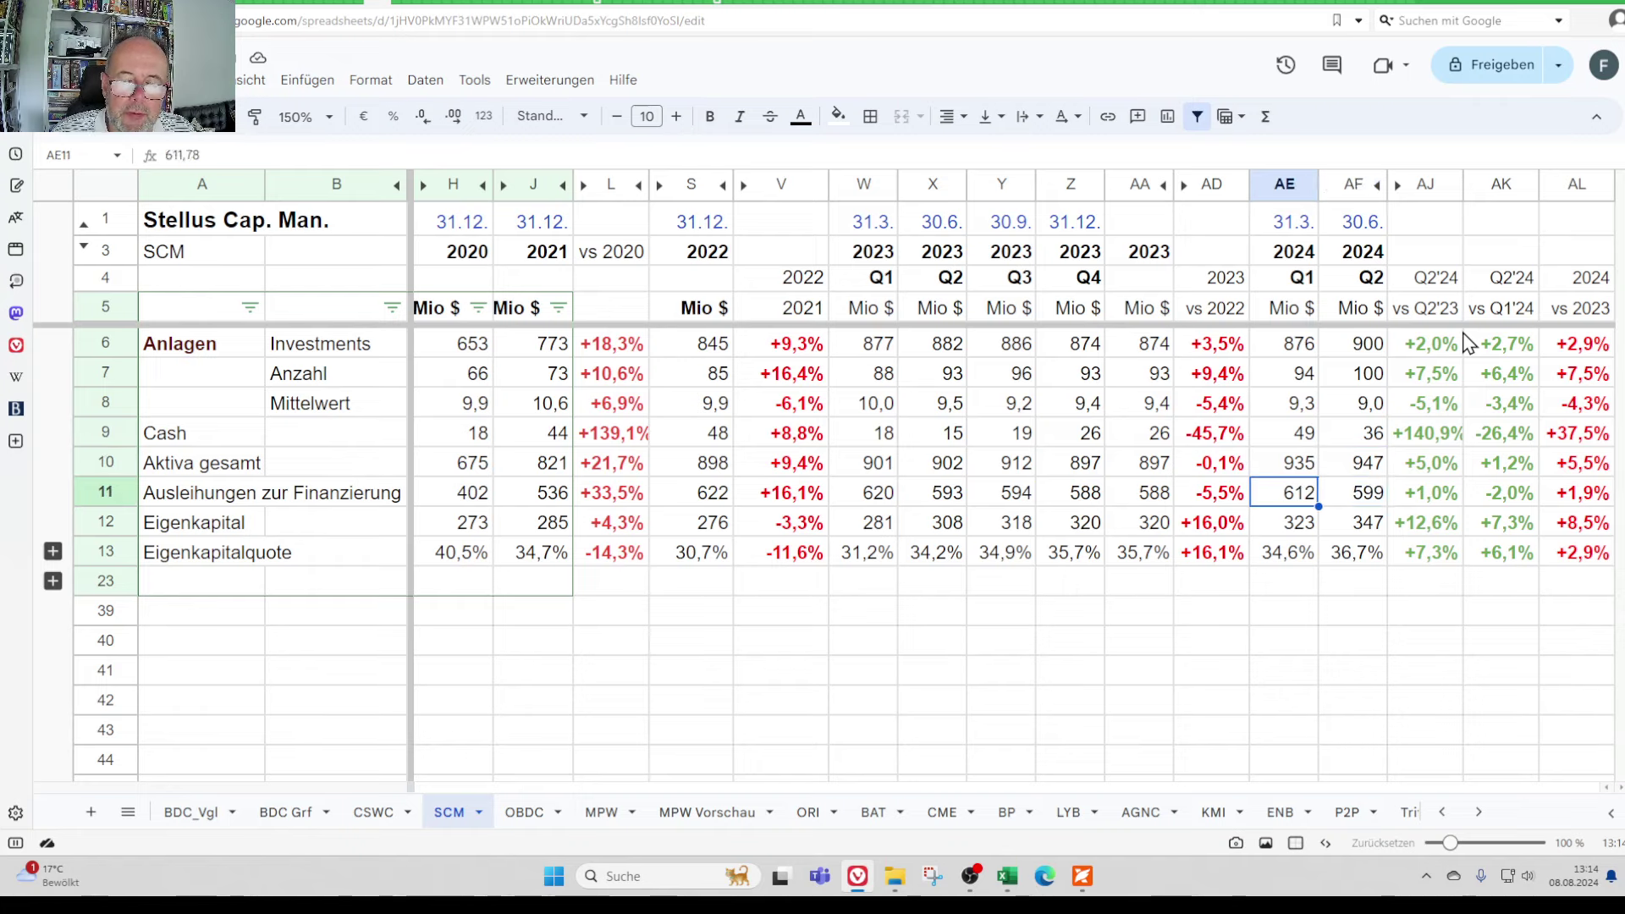
{"action": "key", "text": "Right"}
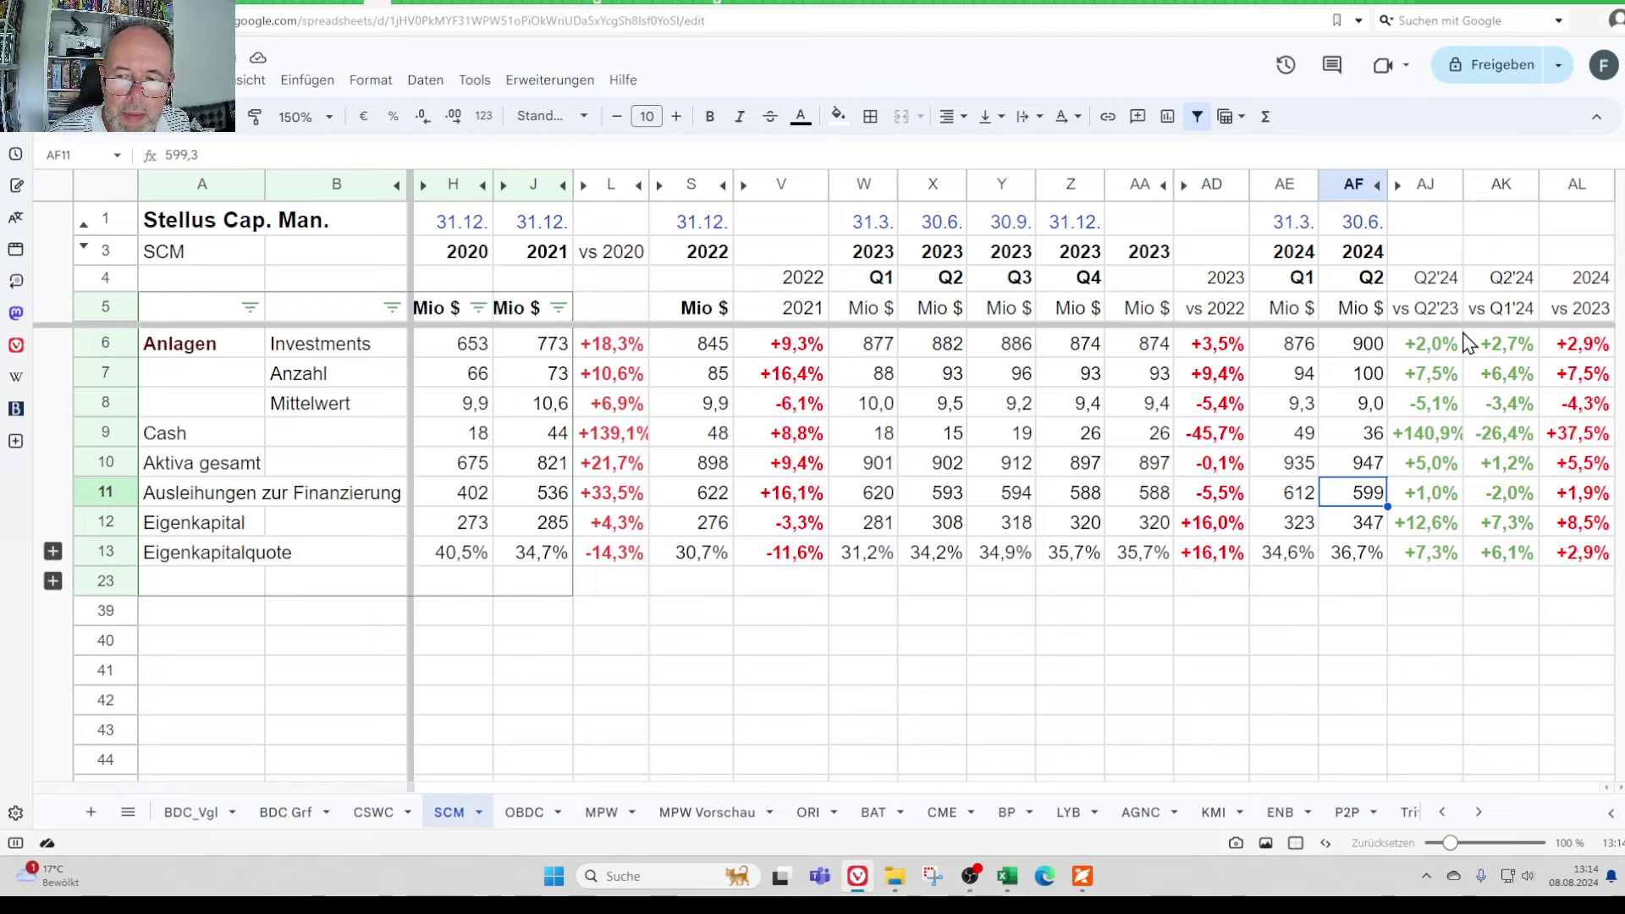
- Compare the equity in row 12 between Q1 and Q2 2024 and check its percentage change
{"action": "key", "text": "Down"}
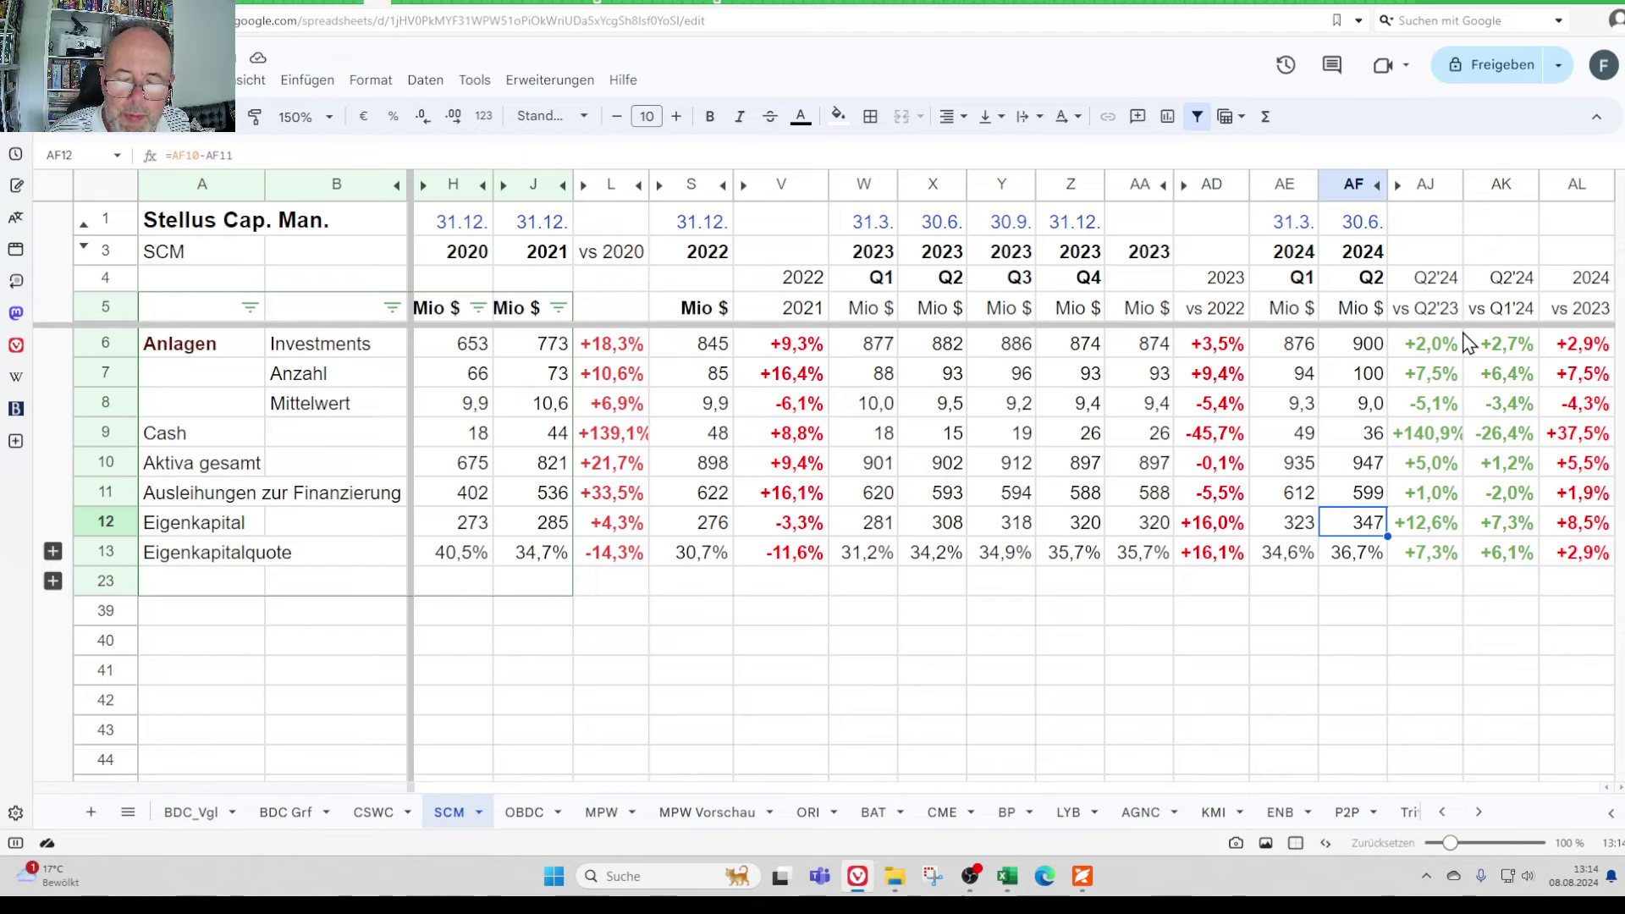
{"action": "key", "text": "Left"}
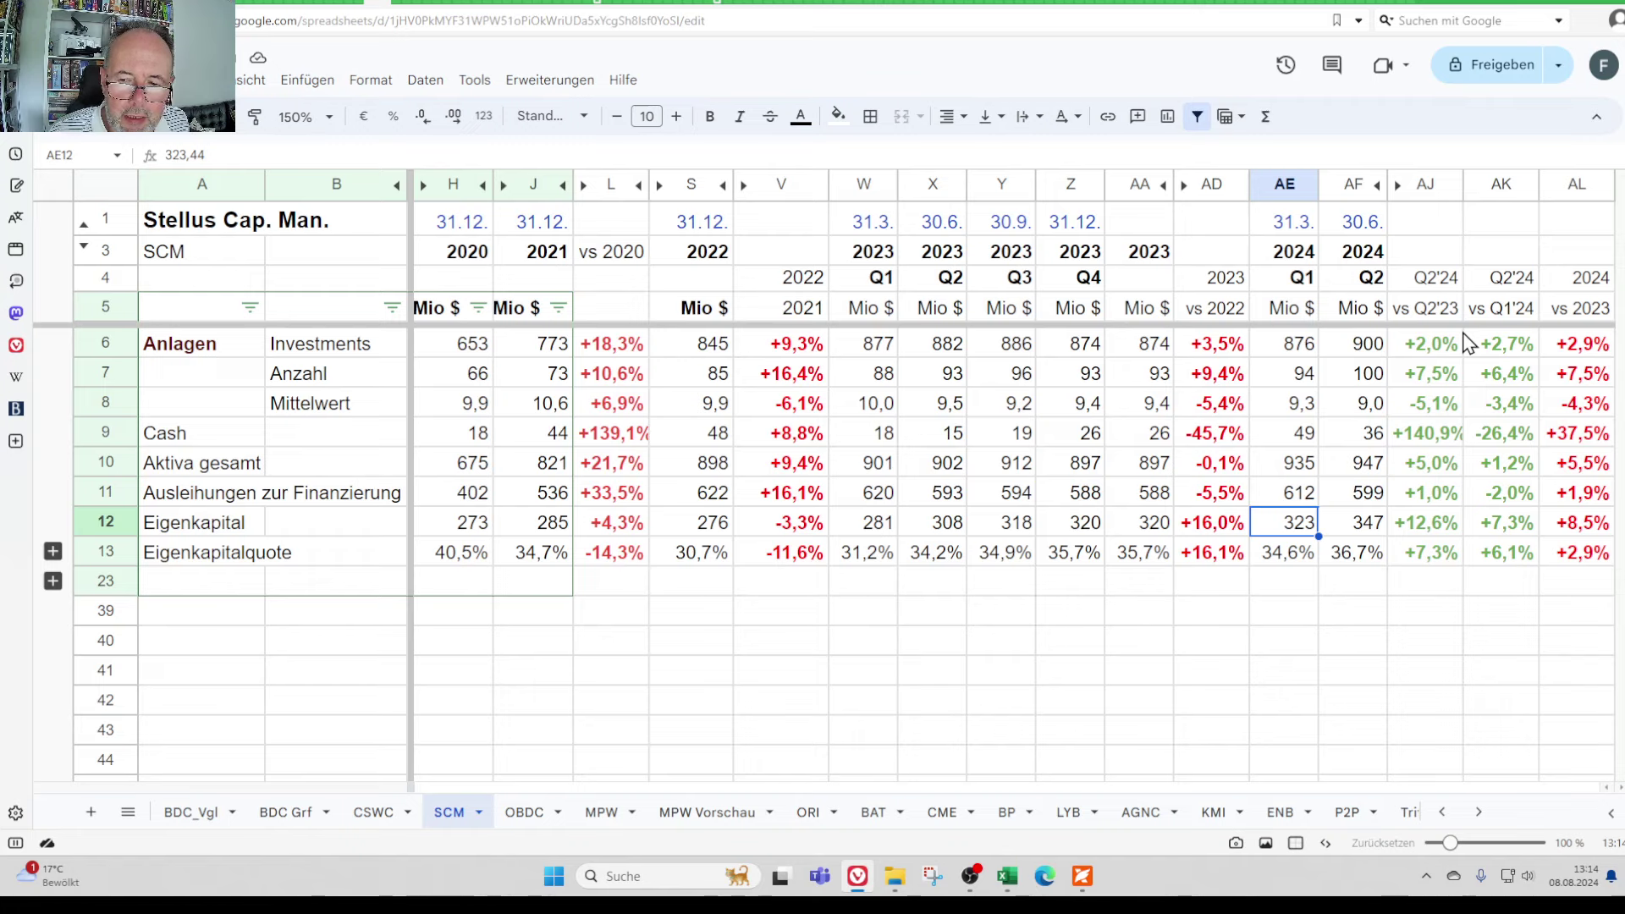
{"action": "key", "text": "Right"}
{"action": "key", "text": "Right"}
{"action": "key", "text": "Right"}
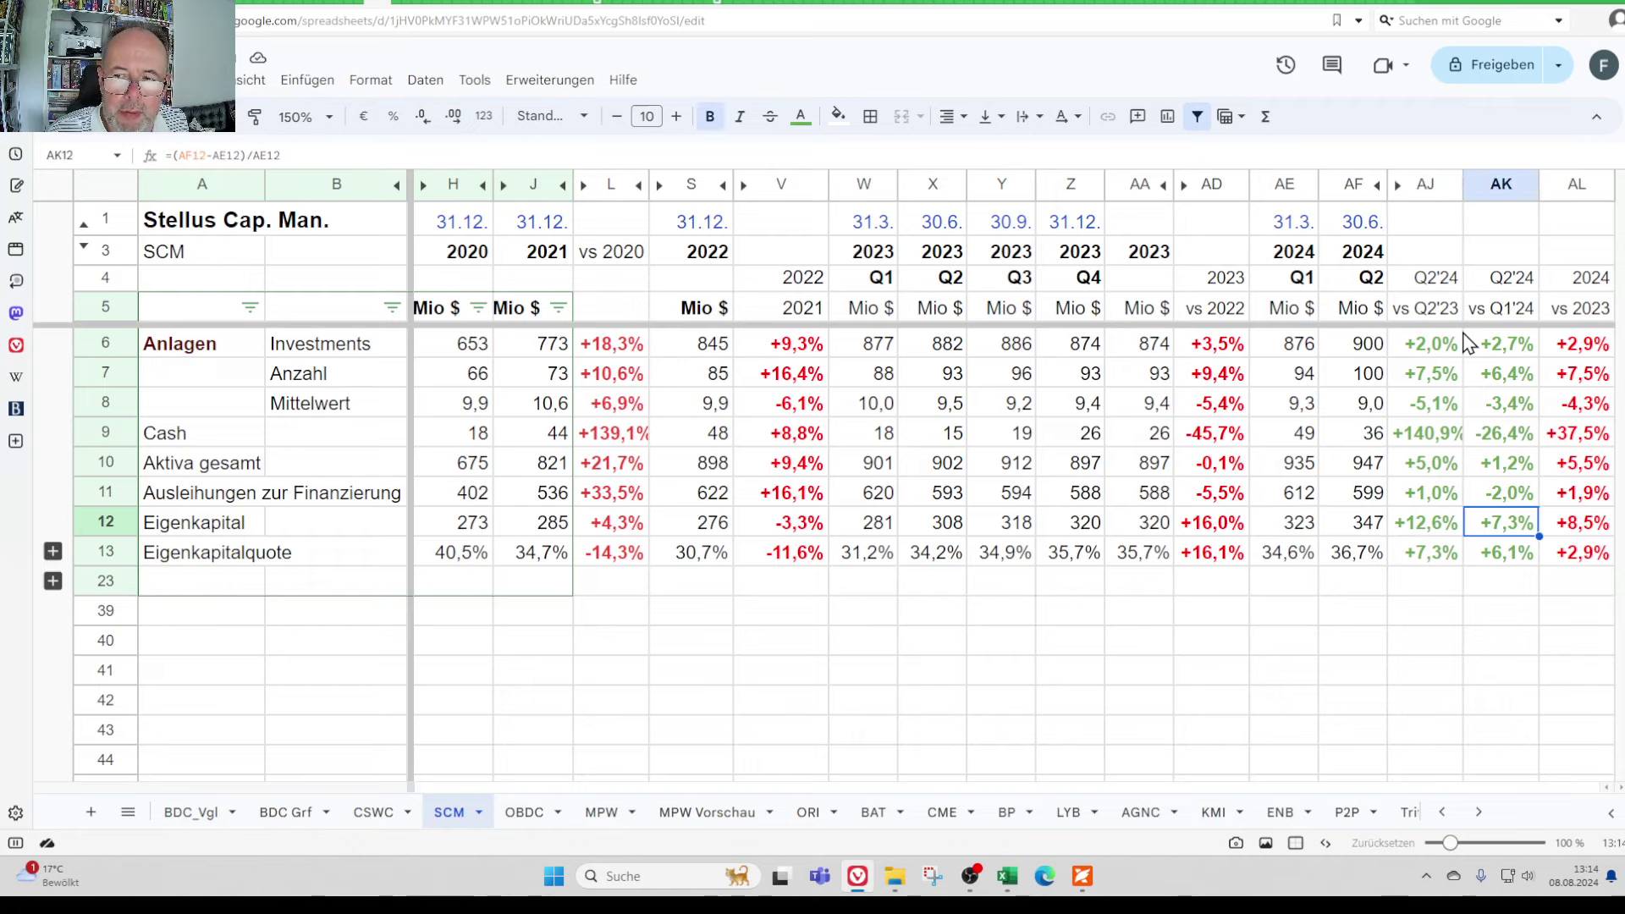
- Compare the equity's change versus Q1 2024 with the changes of the other balance sheet items in column AK
{"action": "key", "text": "Up"}
{"action": "key", "text": "Up"}
{"action": "key", "text": "Up"}
{"action": "key", "text": "Up"}
{"action": "key", "text": "Up"}
{"action": "key", "text": "Up"}
{"action": "key", "text": "Down"}
{"action": "key", "text": "Down"}
{"action": "key", "text": "Down"}
{"action": "key", "text": "Down"}
{"action": "key", "text": "Down"}
{"action": "key", "text": "Down"}
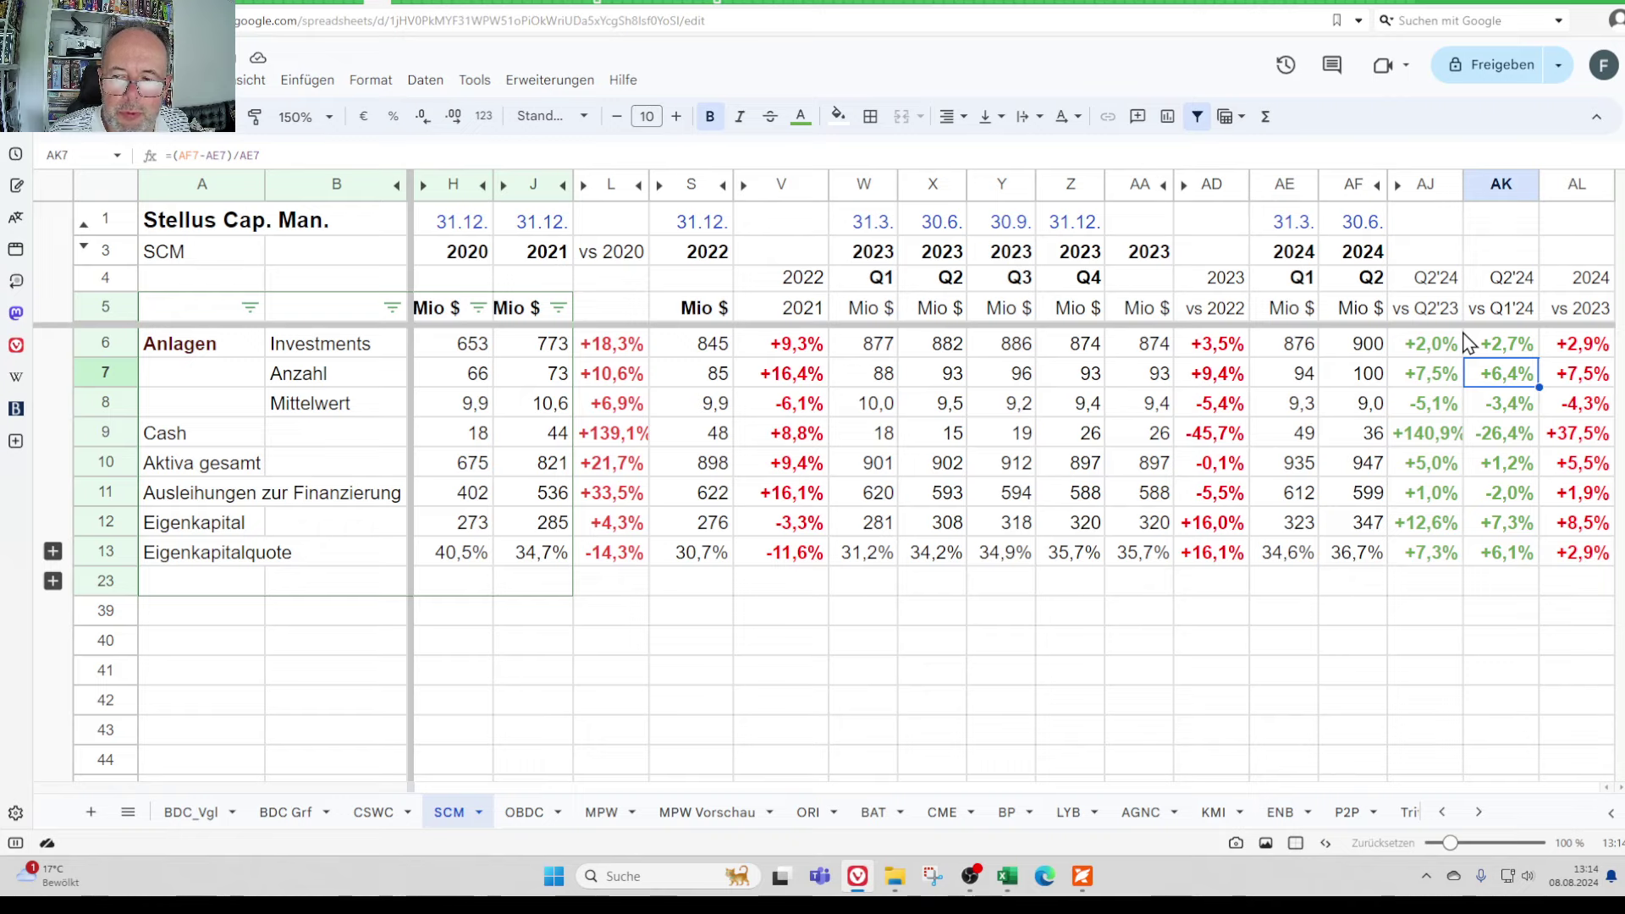
{"action": "key", "text": "Up"}
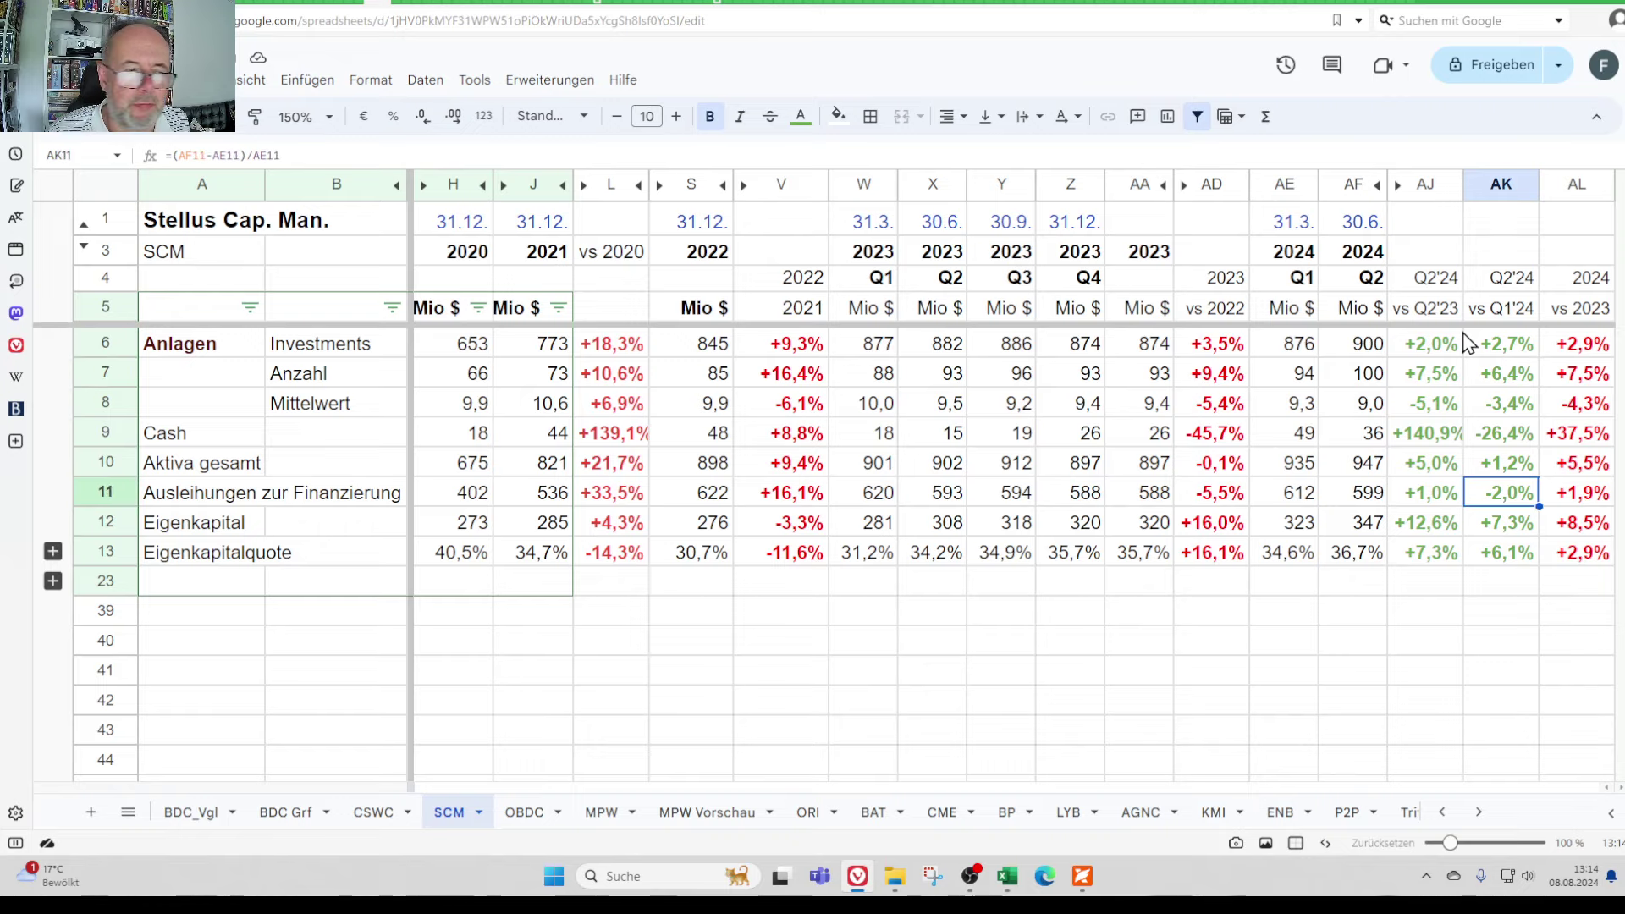
{"action": "key", "text": "Down"}
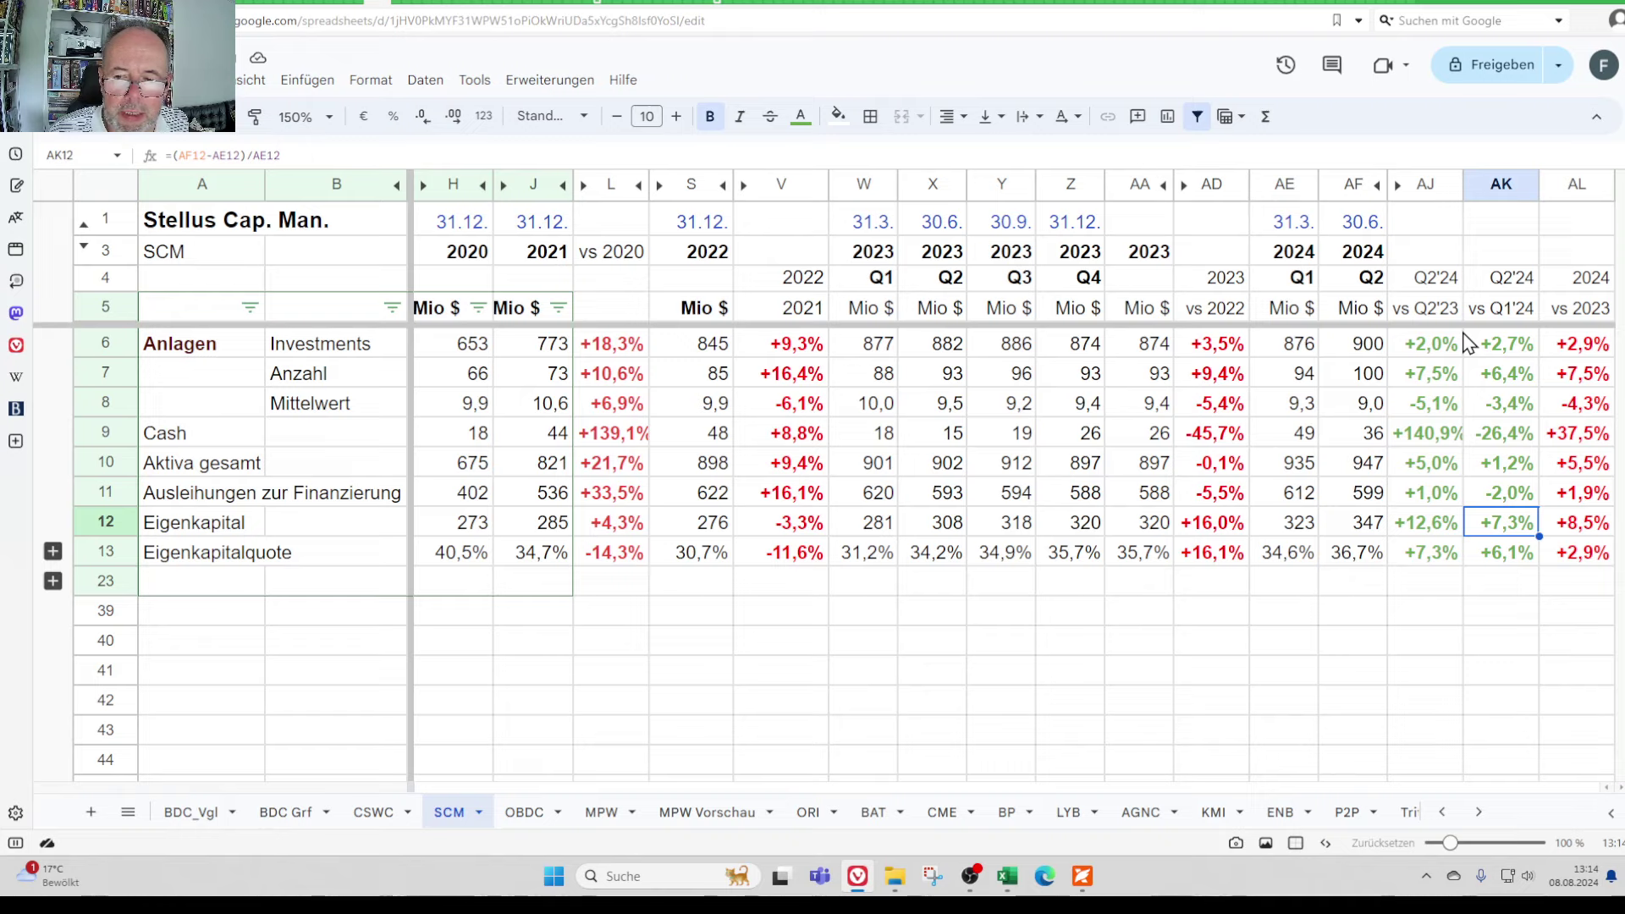
{"action": "key", "text": "Left"}
{"action": "key", "text": "Left"}
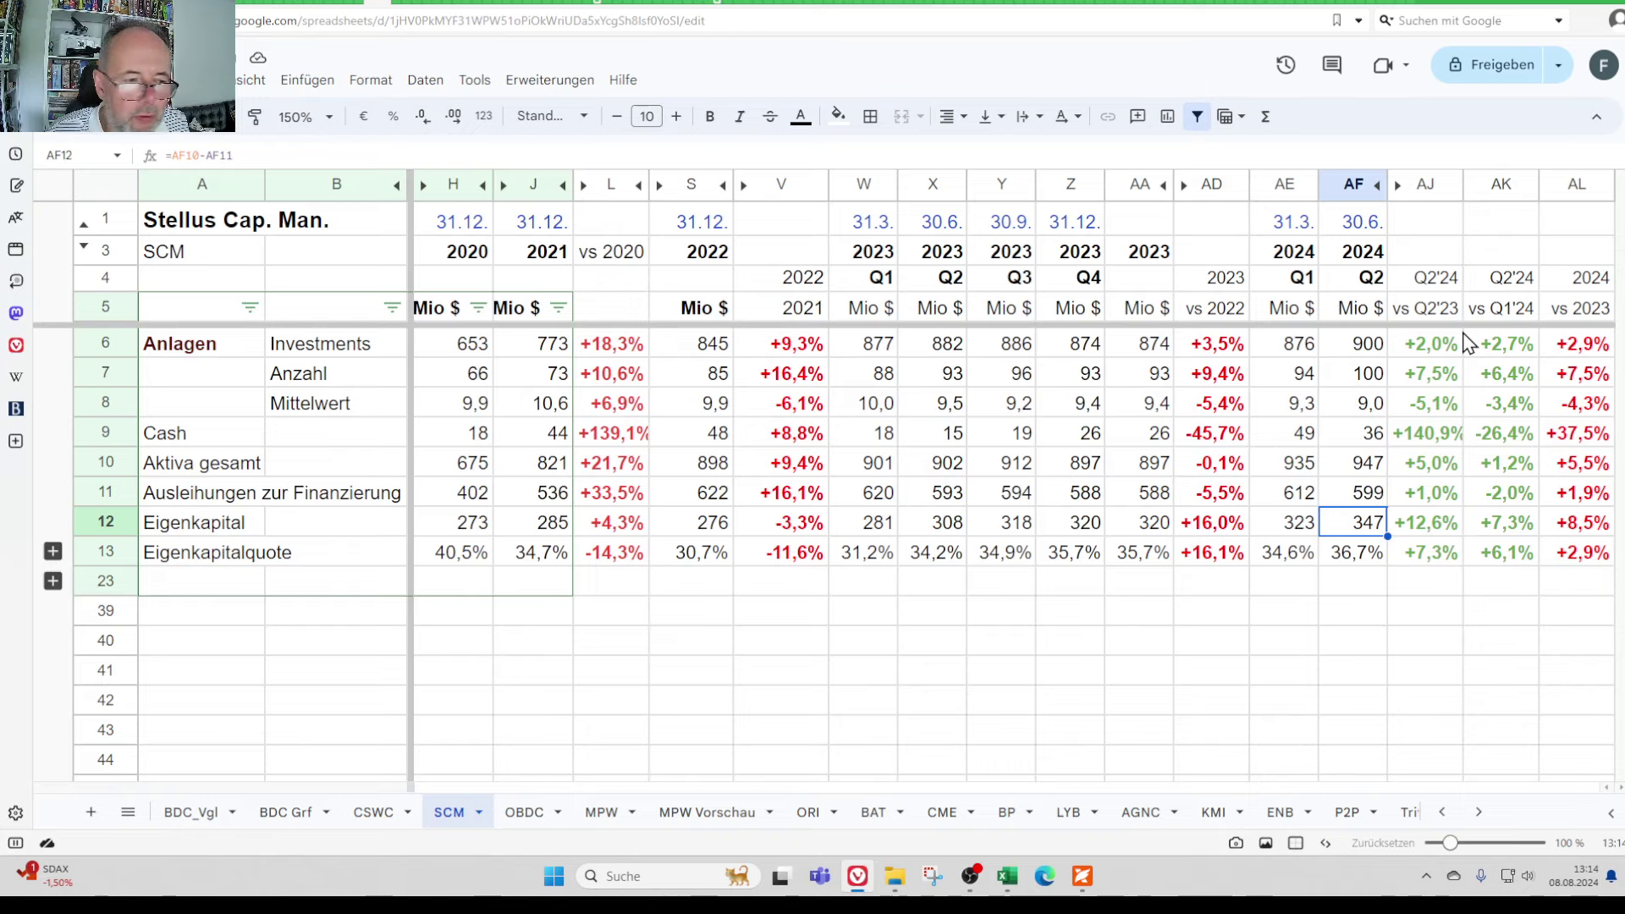
- Trace the equity ratio in row 13 back from Q2 2024 through the 2023 quarters to year-end 2022
{"action": "key", "text": "Down"}
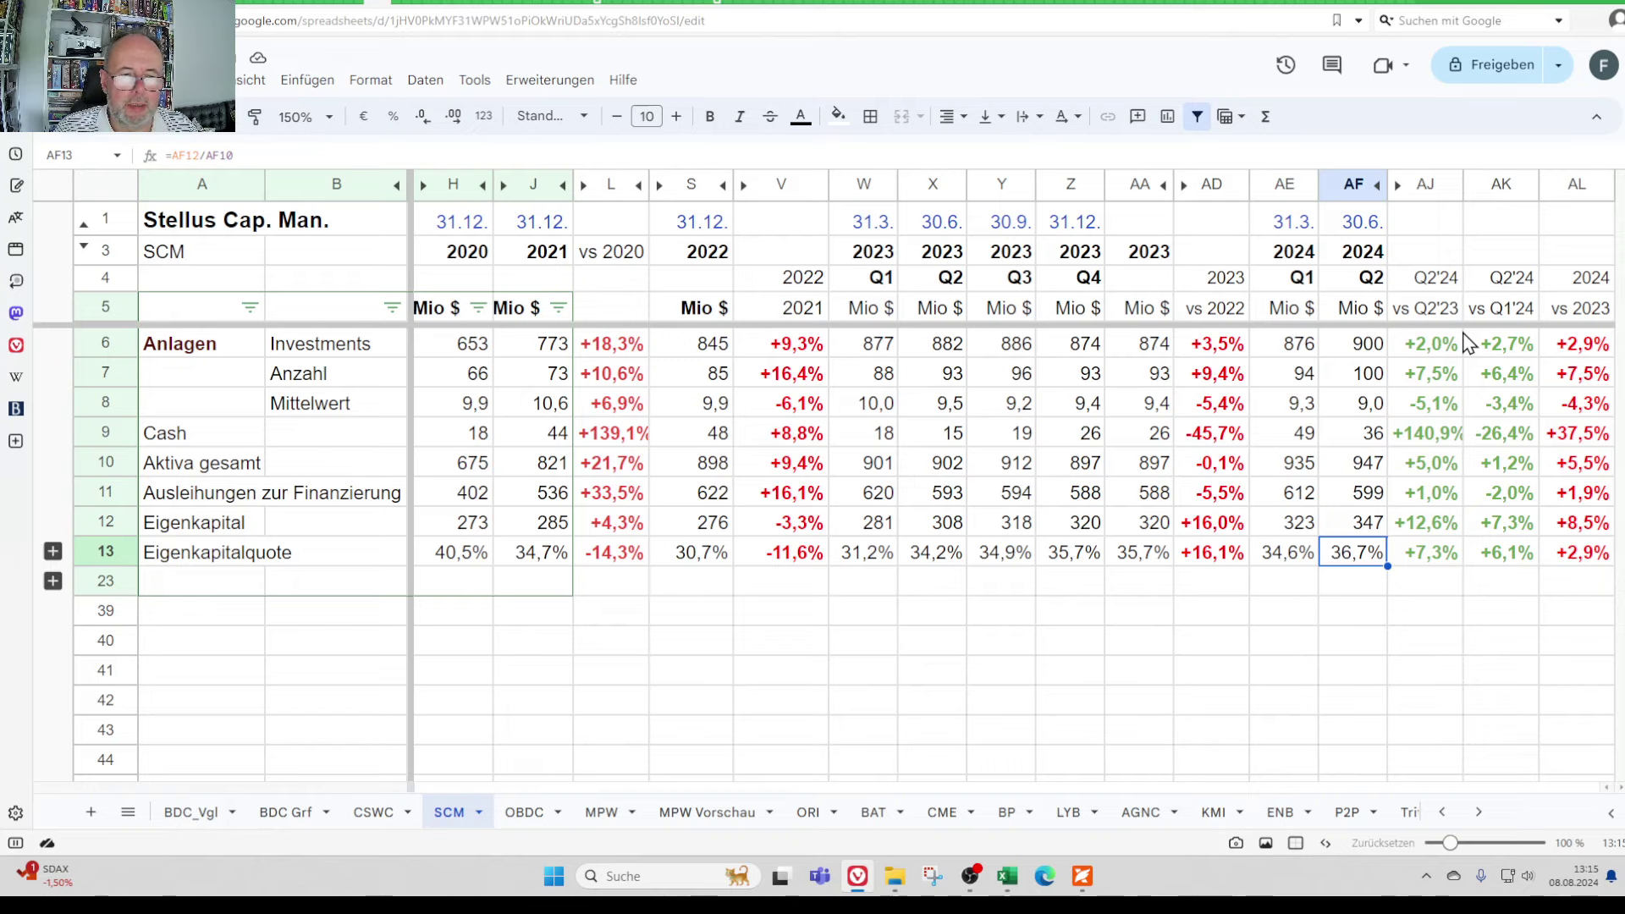
{"action": "key", "text": "Left"}
{"action": "key", "text": "Left"}
{"action": "key", "text": "Left"}
{"action": "key", "text": "Left"}
{"action": "key", "text": "Left"}
{"action": "key", "text": "Left"}
{"action": "key", "text": "Left"}
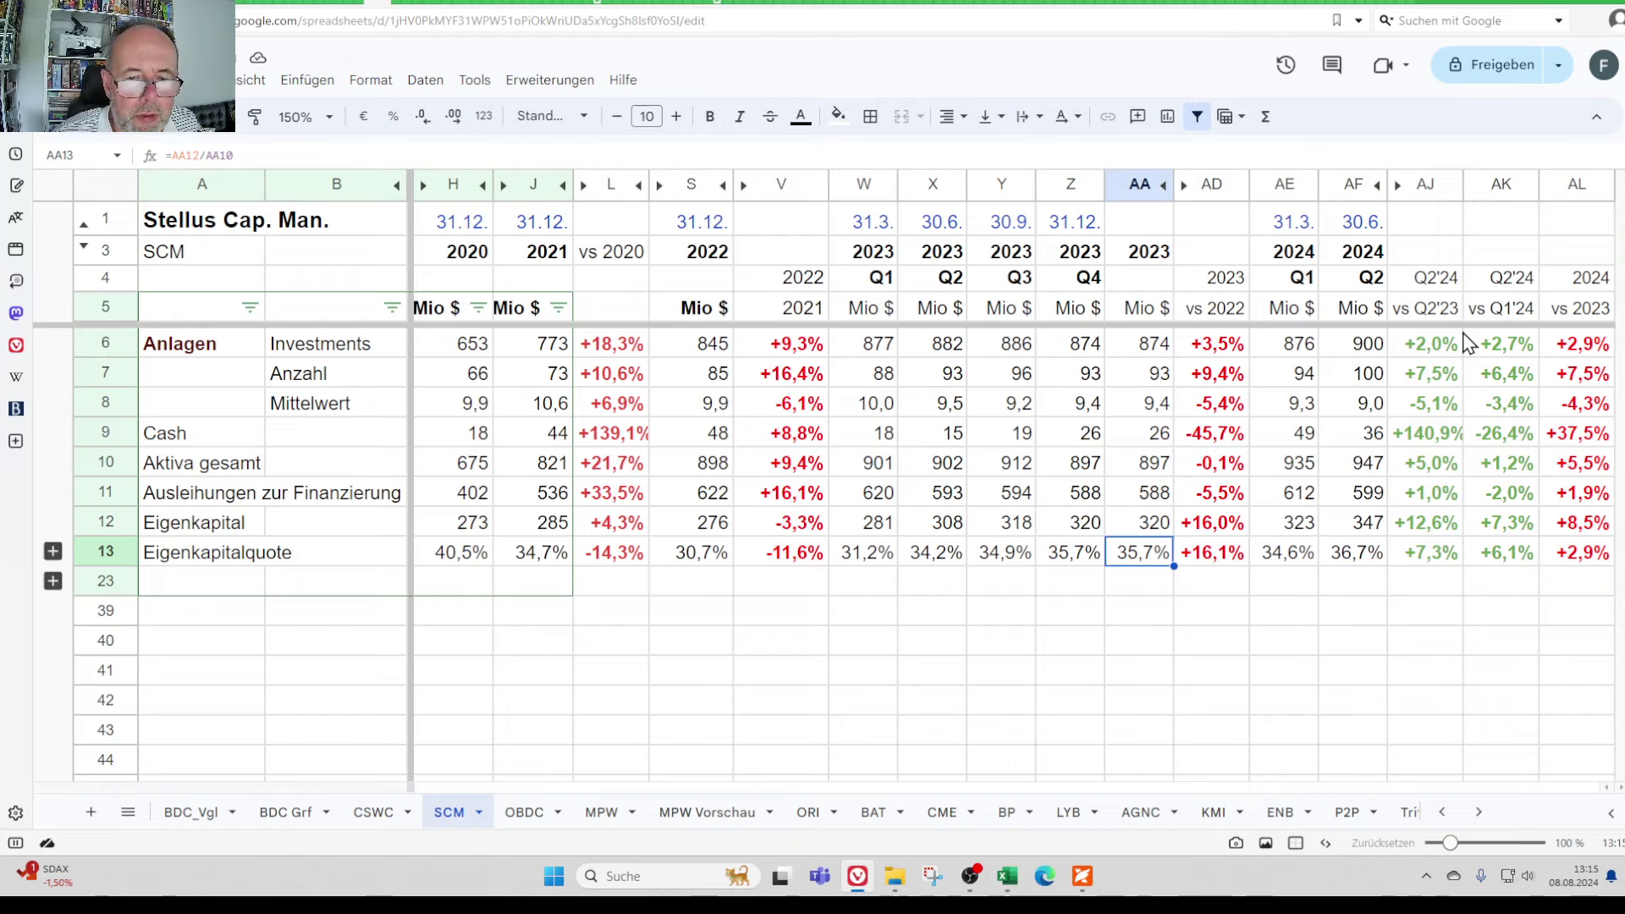
{"action": "key", "text": "Left"}
{"action": "key", "text": "Left"}
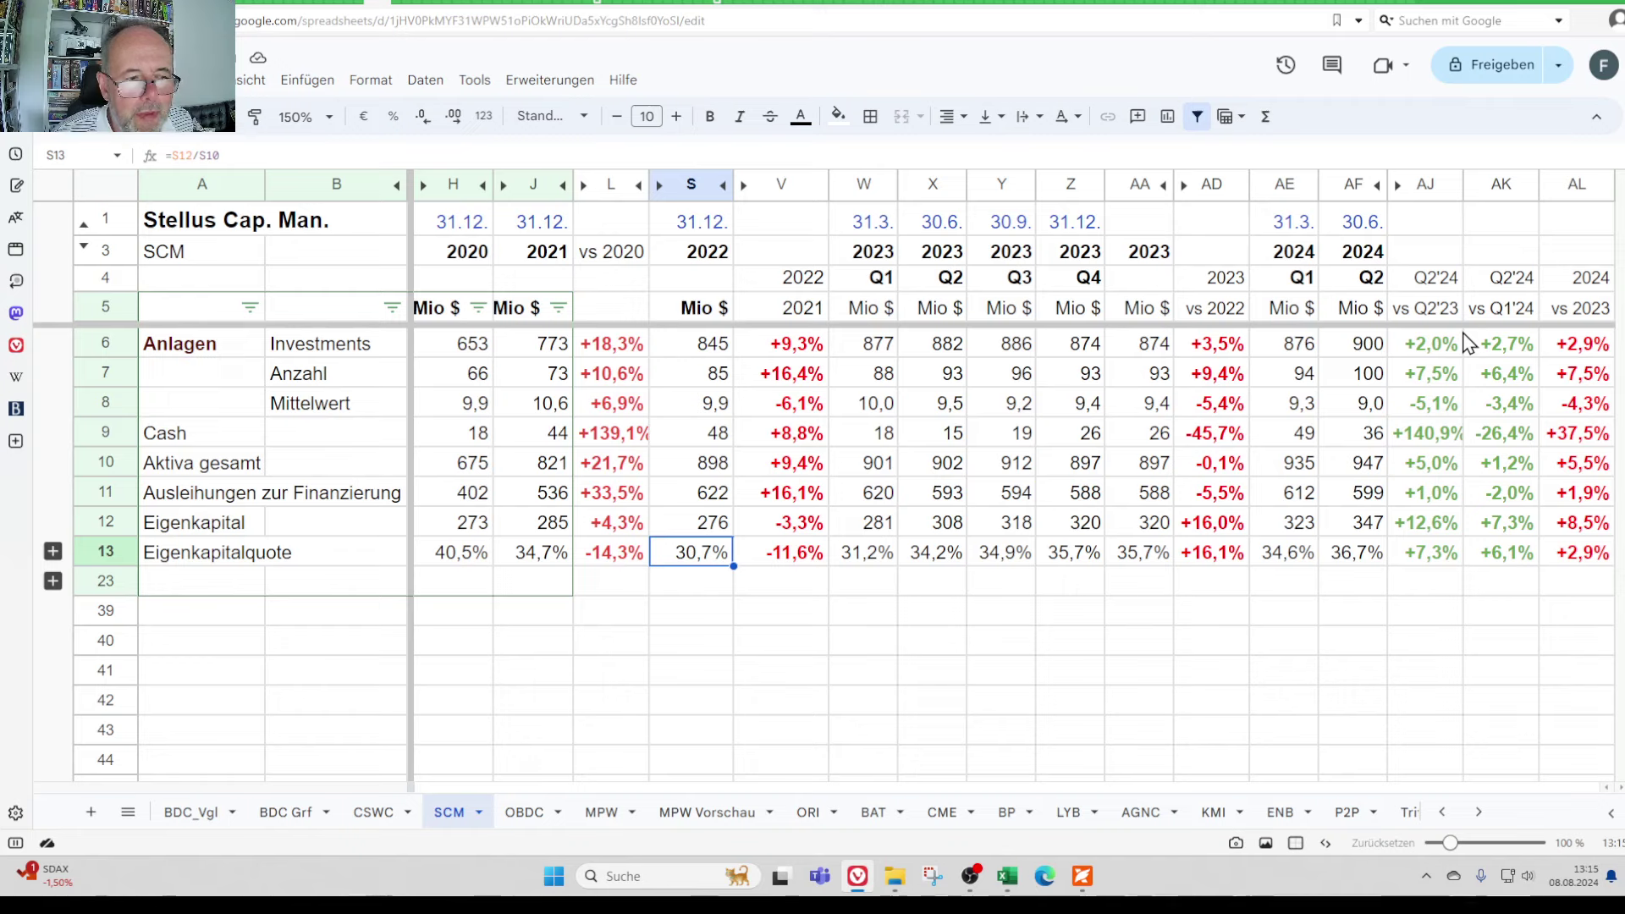
- Check the year-end 2022 borrowings against the equity ratio, and trace the ratio back to year-end 2020
{"action": "key", "text": "Up"}
{"action": "key", "text": "Up"}
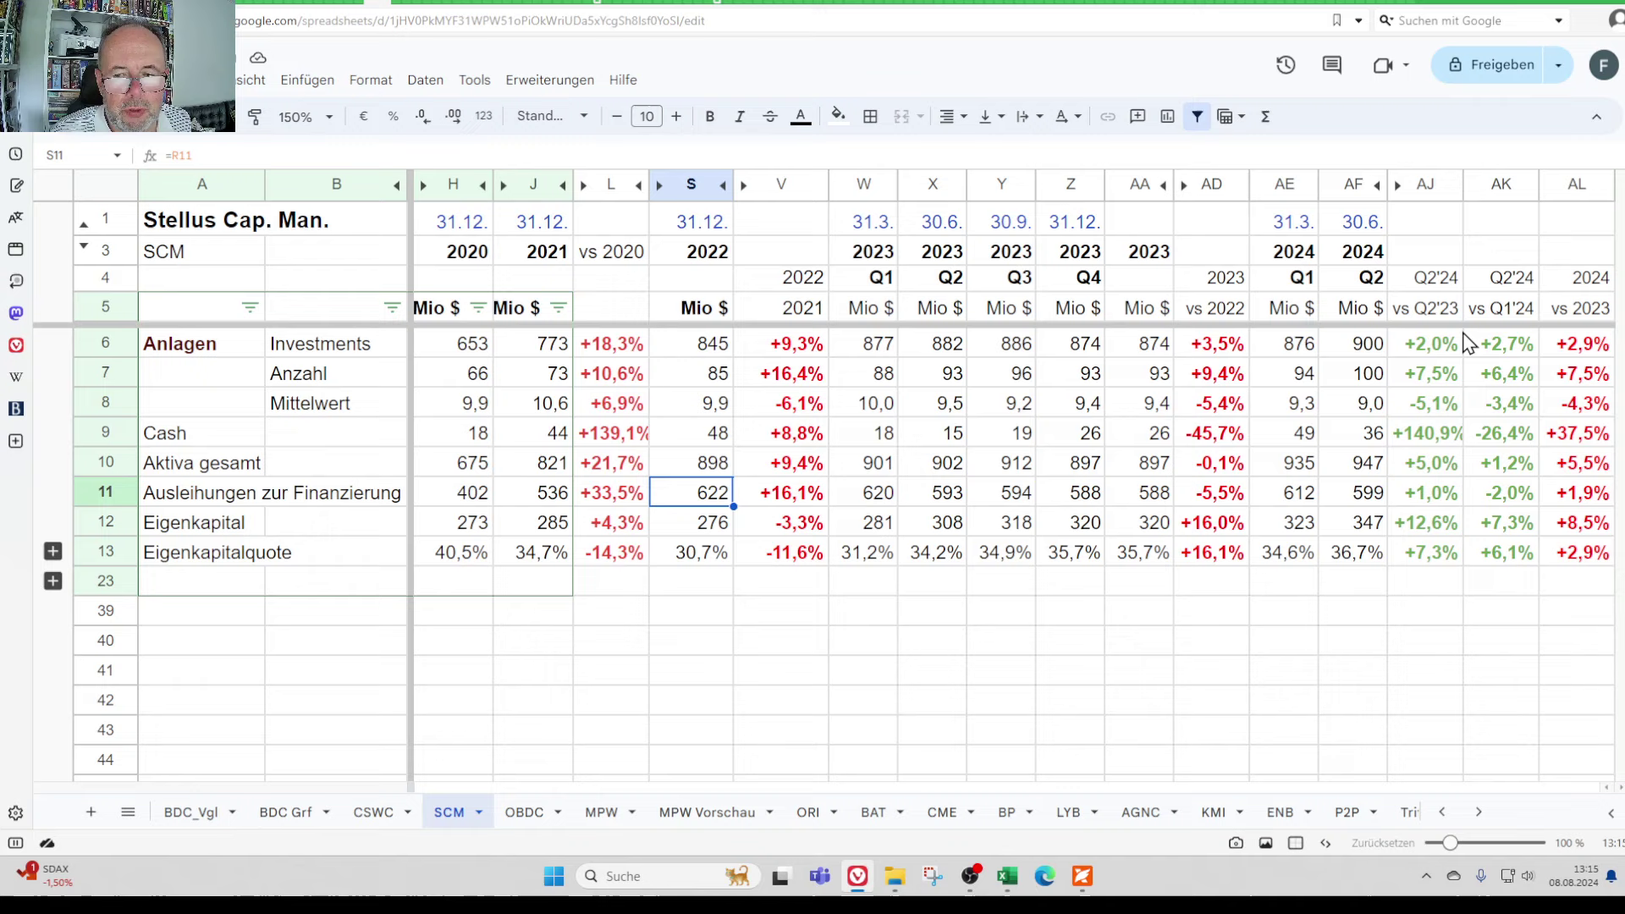
{"action": "key", "text": "Down"}
{"action": "key", "text": "Down"}
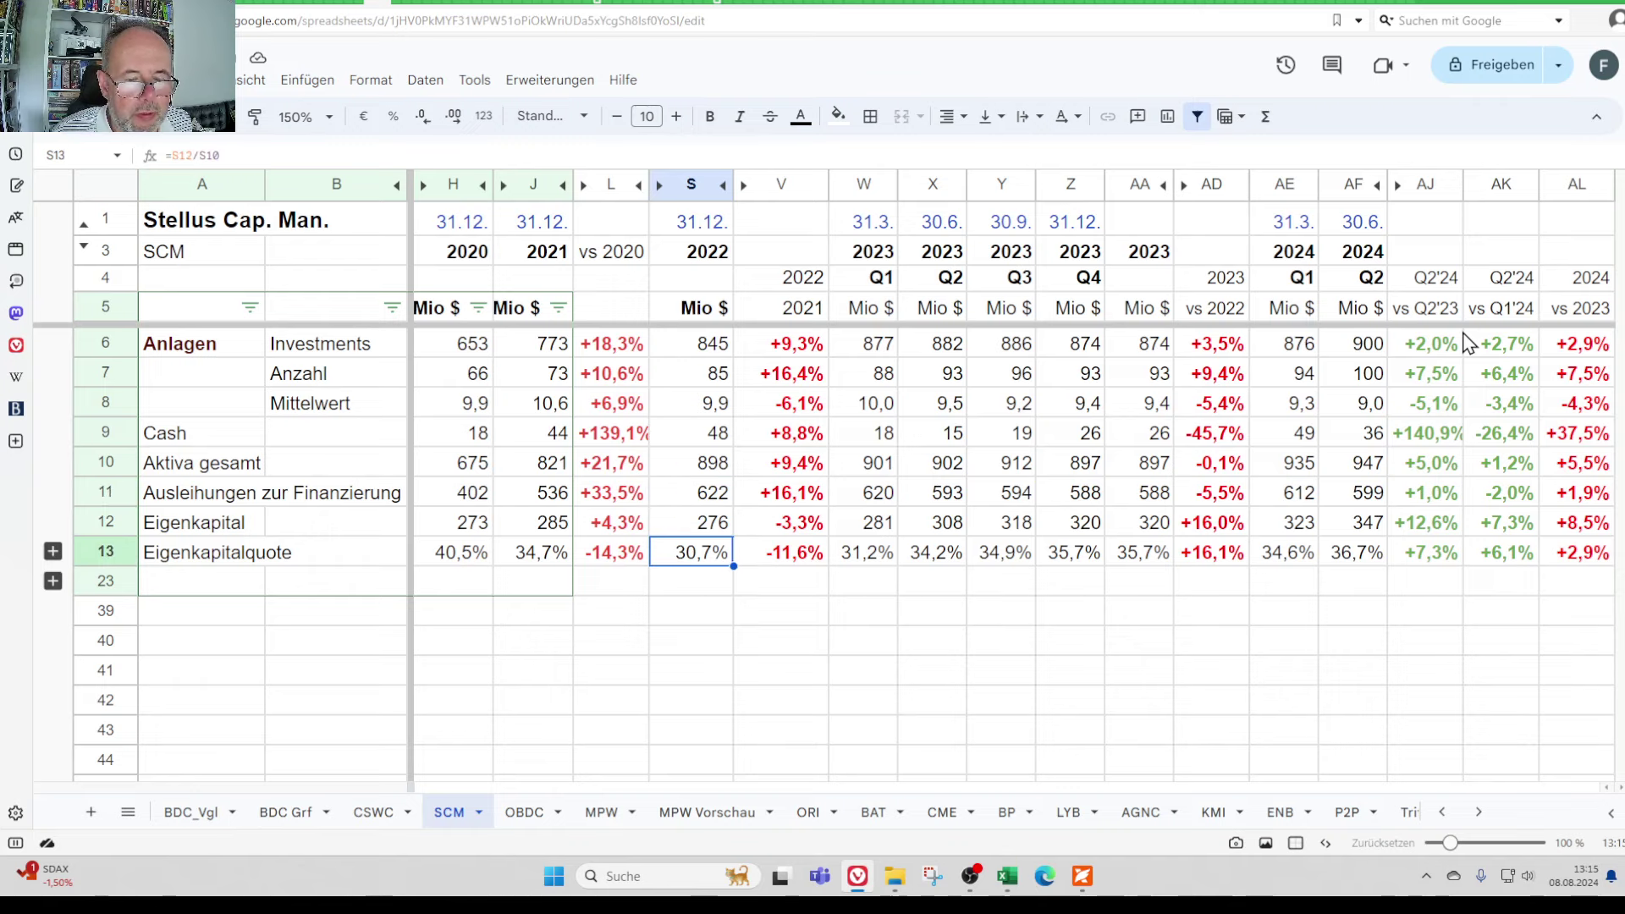
{"action": "key", "text": "Left"}
{"action": "key", "text": "Left"}
{"action": "key", "text": "Left"}
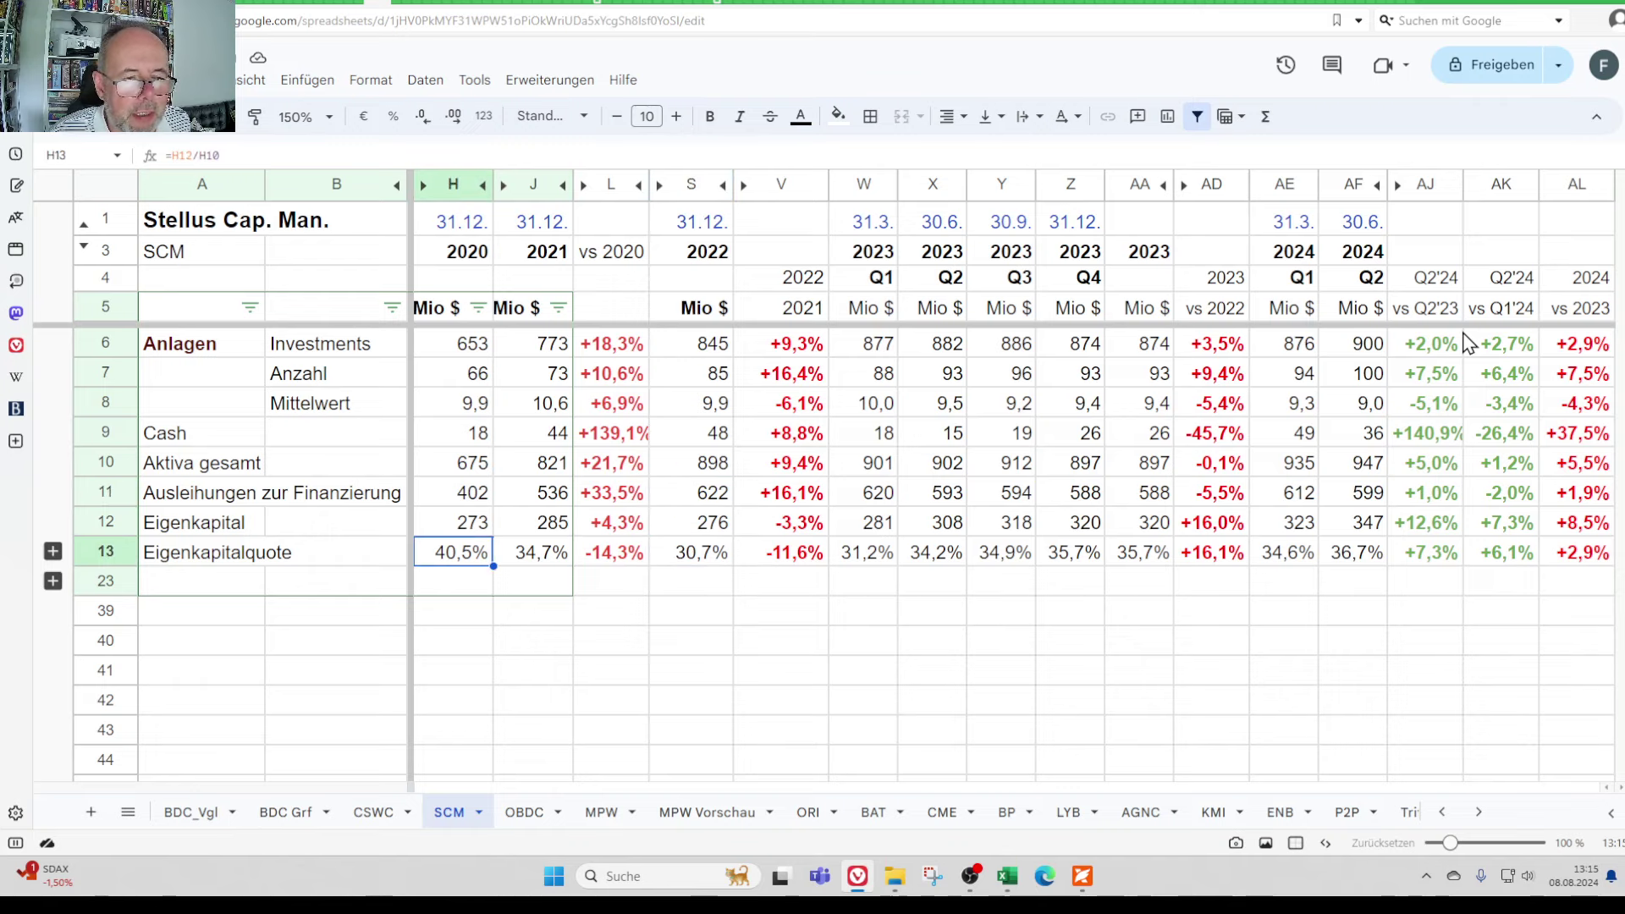
- Compare the year-end 2020 borrowings in row 11 with the equity in row 12
{"action": "key", "text": "Up"}
{"action": "key", "text": "Up"}
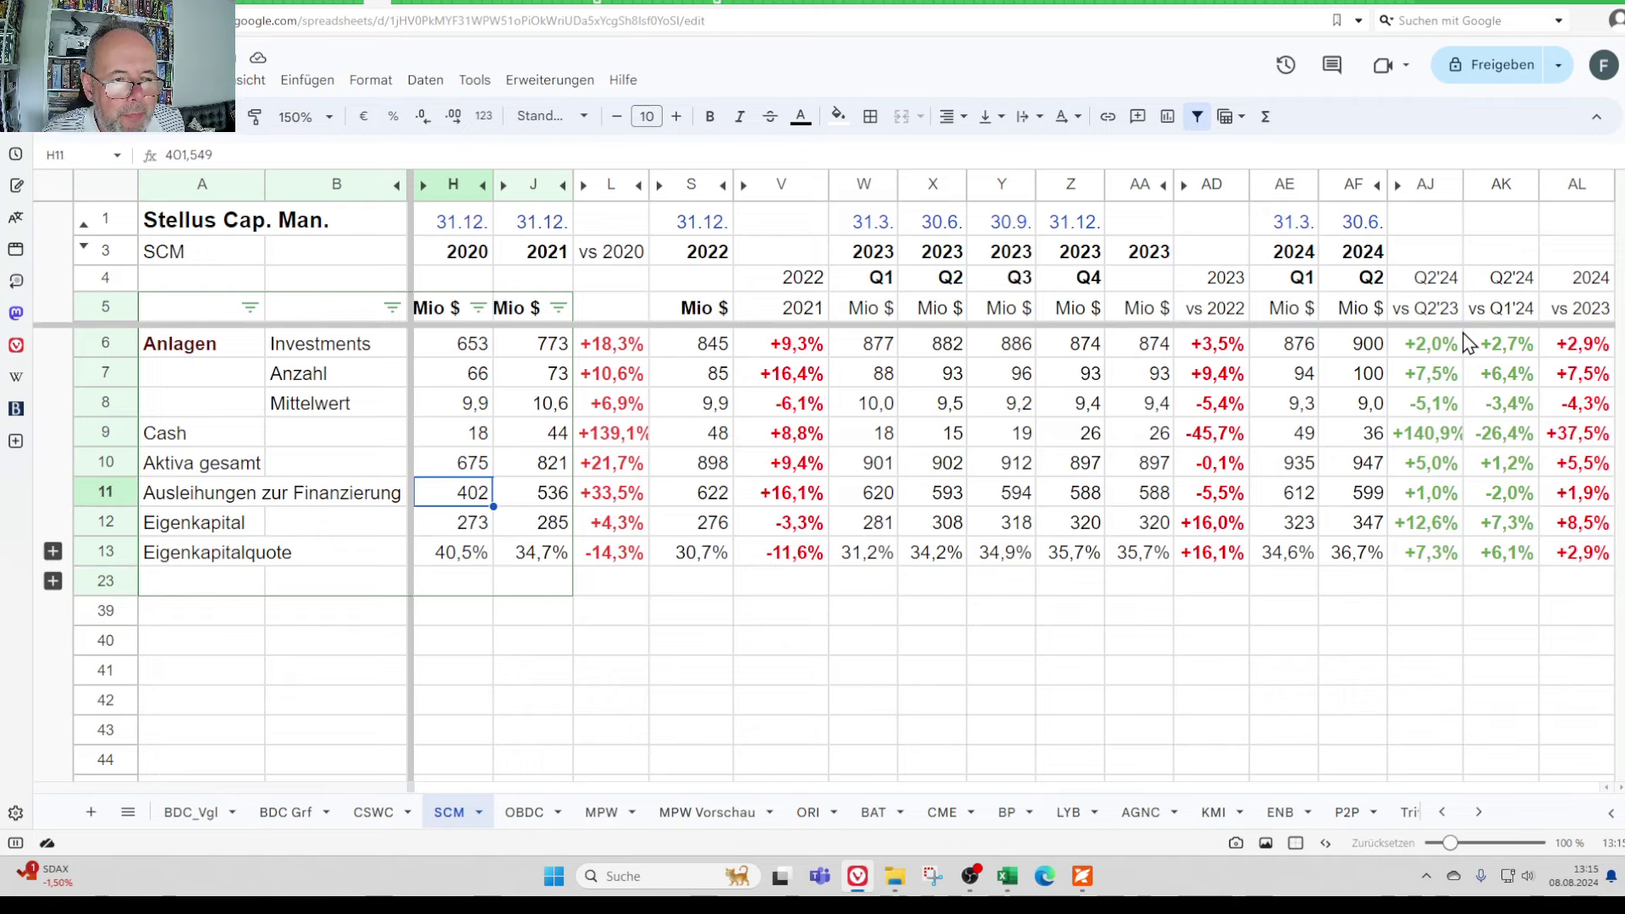
{"action": "key", "text": "Down"}
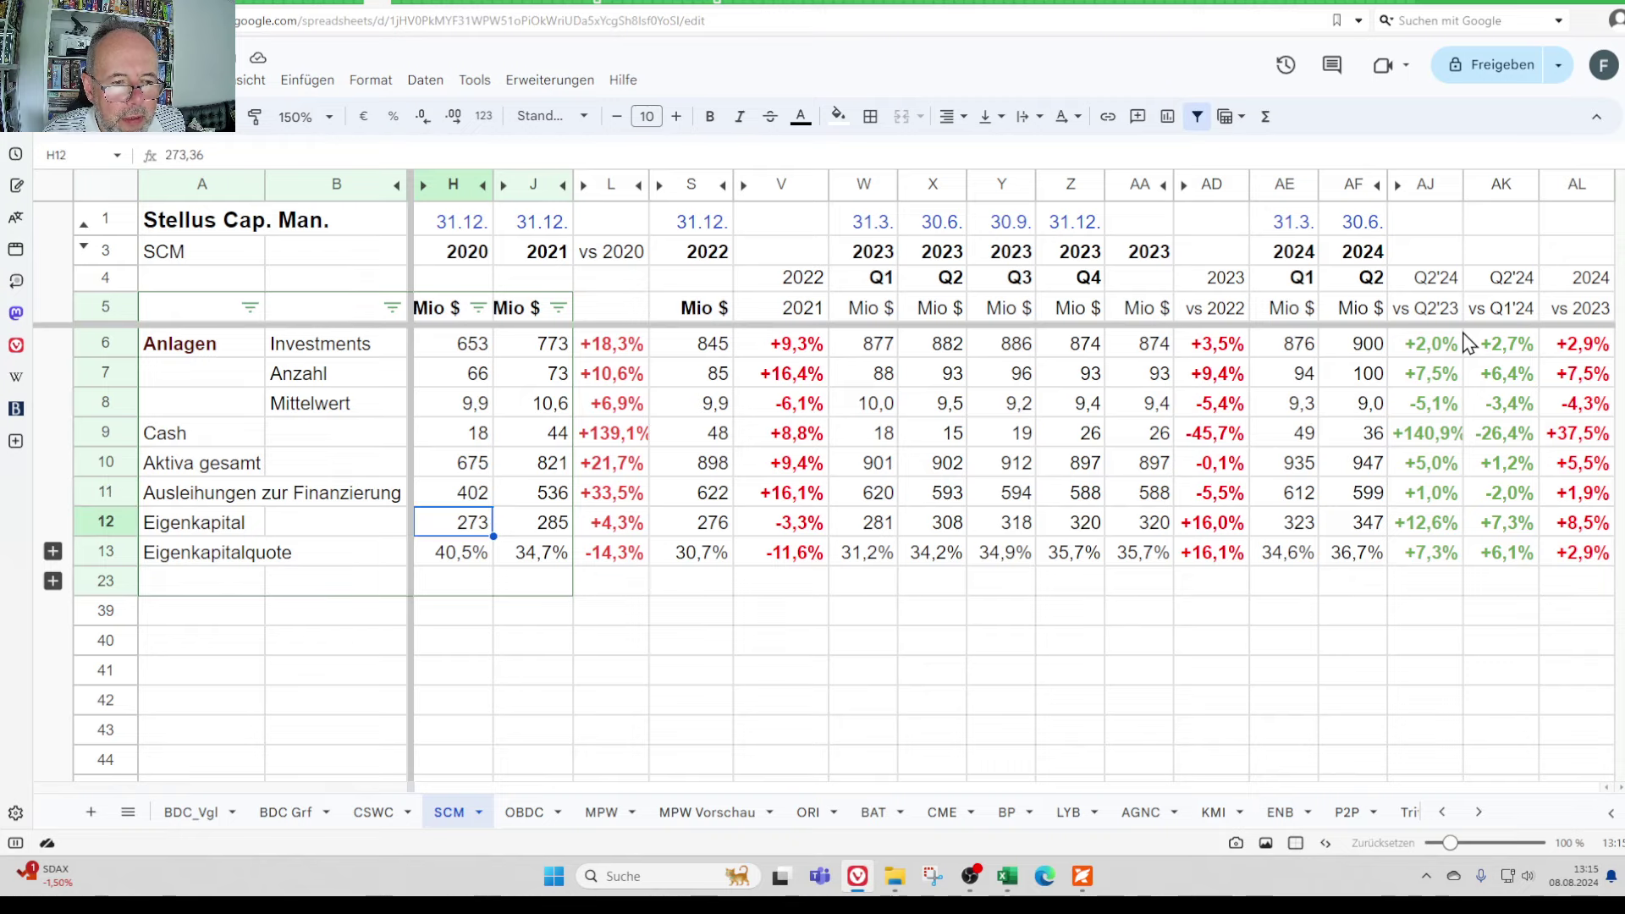
{"action": "key", "text": "Up"}
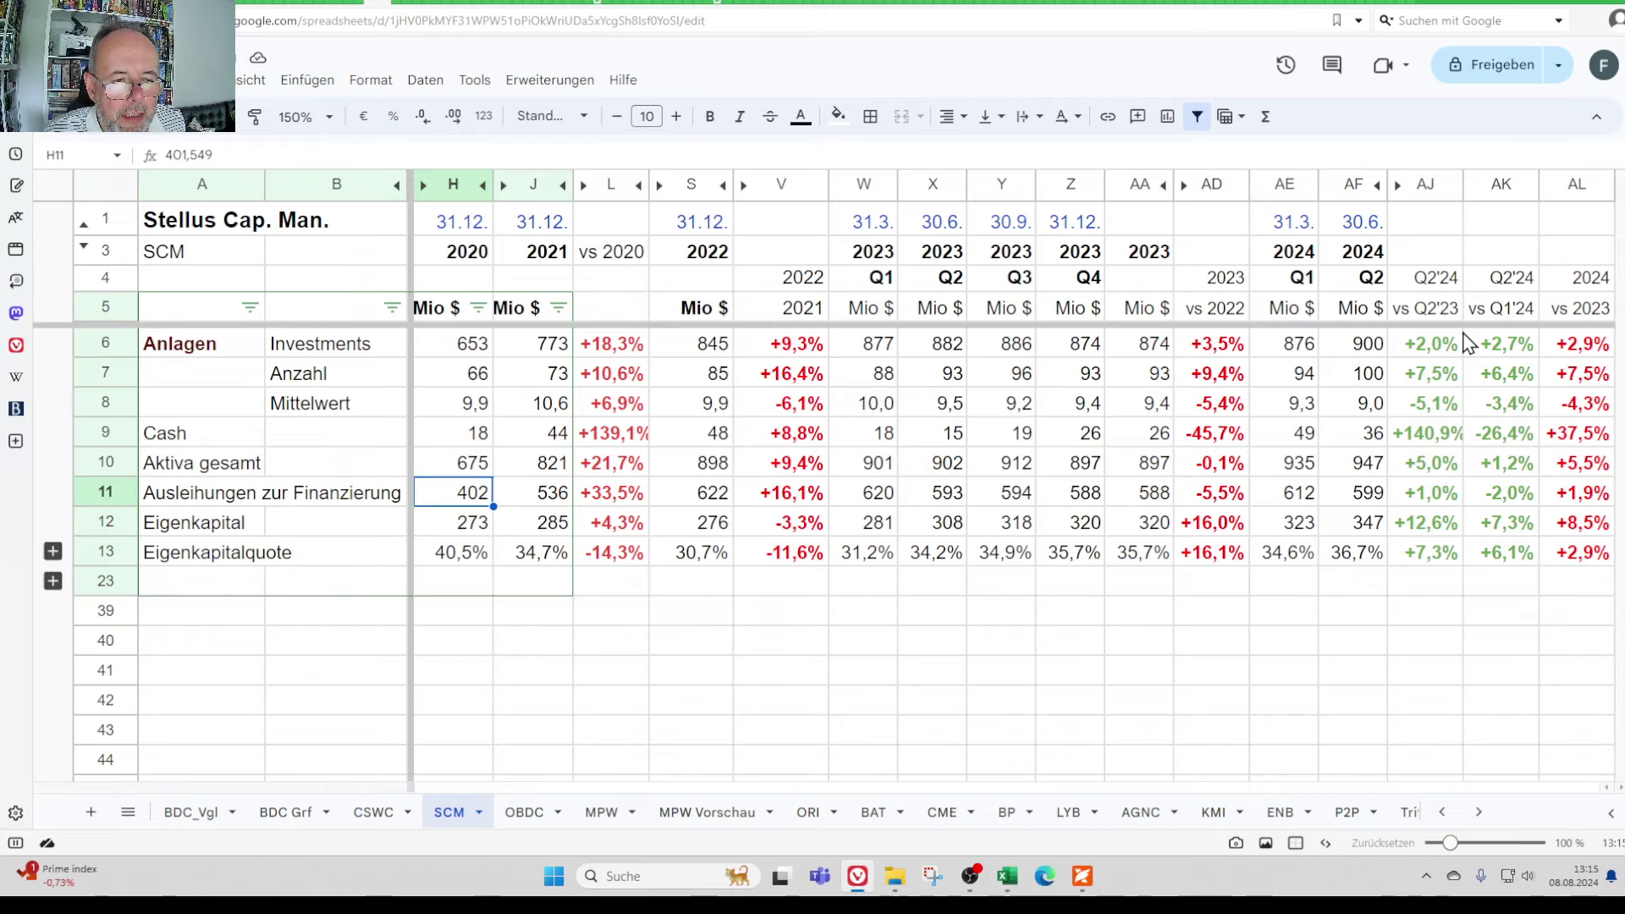
- Follow the borrowings in row 11 from year-end 2020 to Q3 2023 and back to year-end 2022
{"action": "key", "text": "Right"}
{"action": "key", "text": "Right"}
{"action": "key", "text": "Right"}
{"action": "key", "text": "Right"}
{"action": "key", "text": "Right"}
{"action": "key", "text": "Right"}
{"action": "key", "text": "Right"}
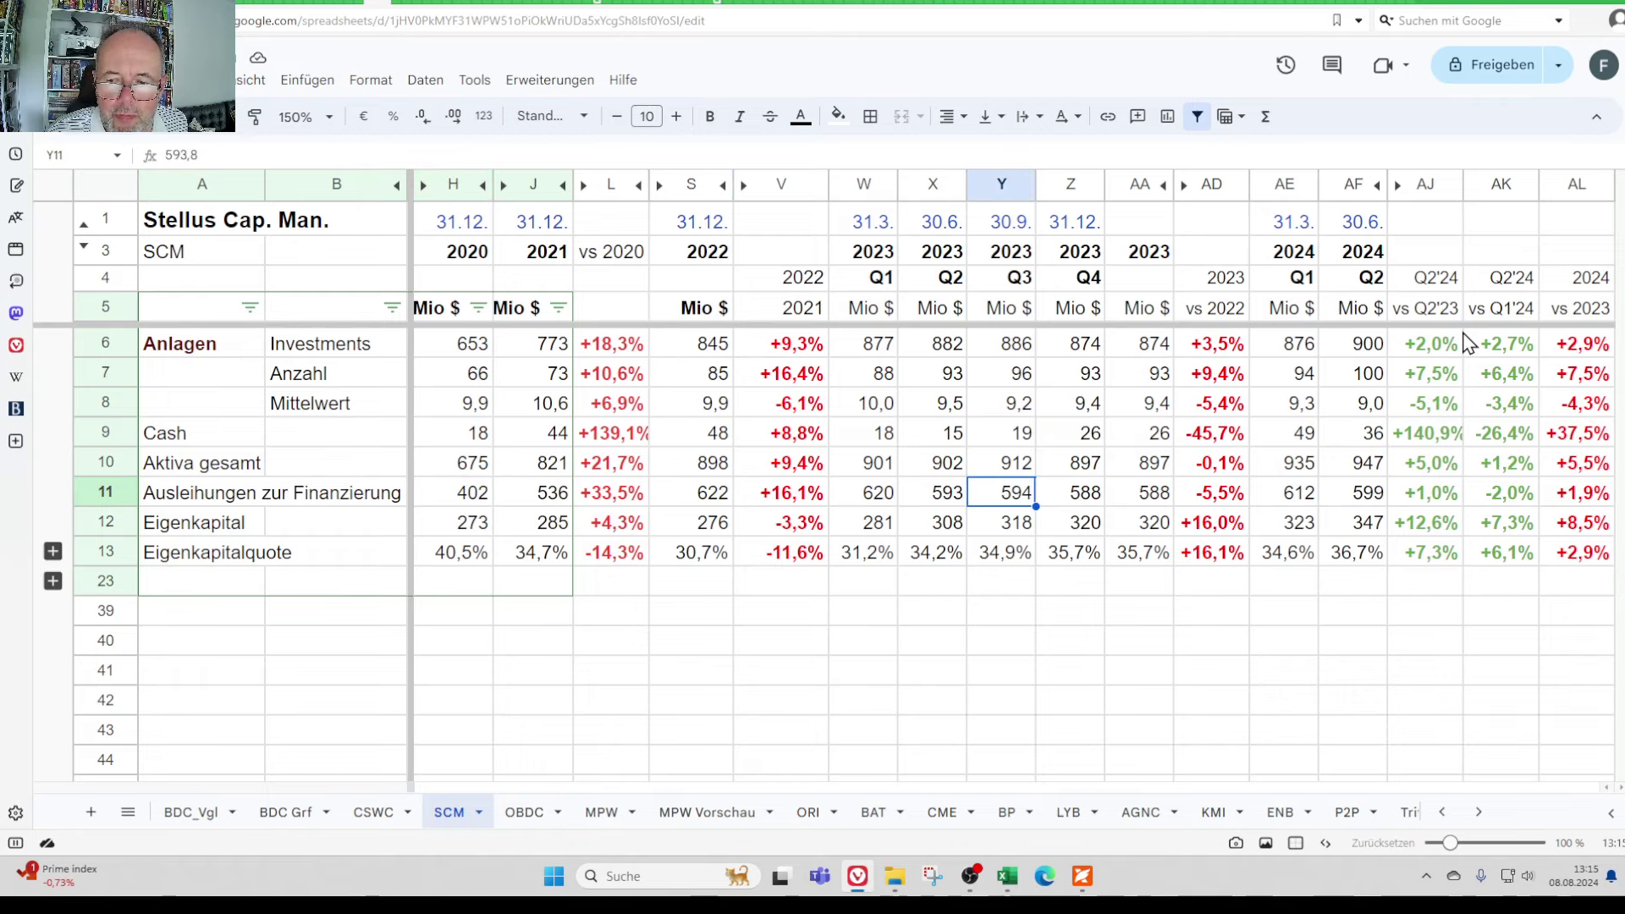
{"action": "key", "text": "Left"}
{"action": "key", "text": "Left"}
{"action": "key", "text": "Left"}
{"action": "key", "text": "Left"}
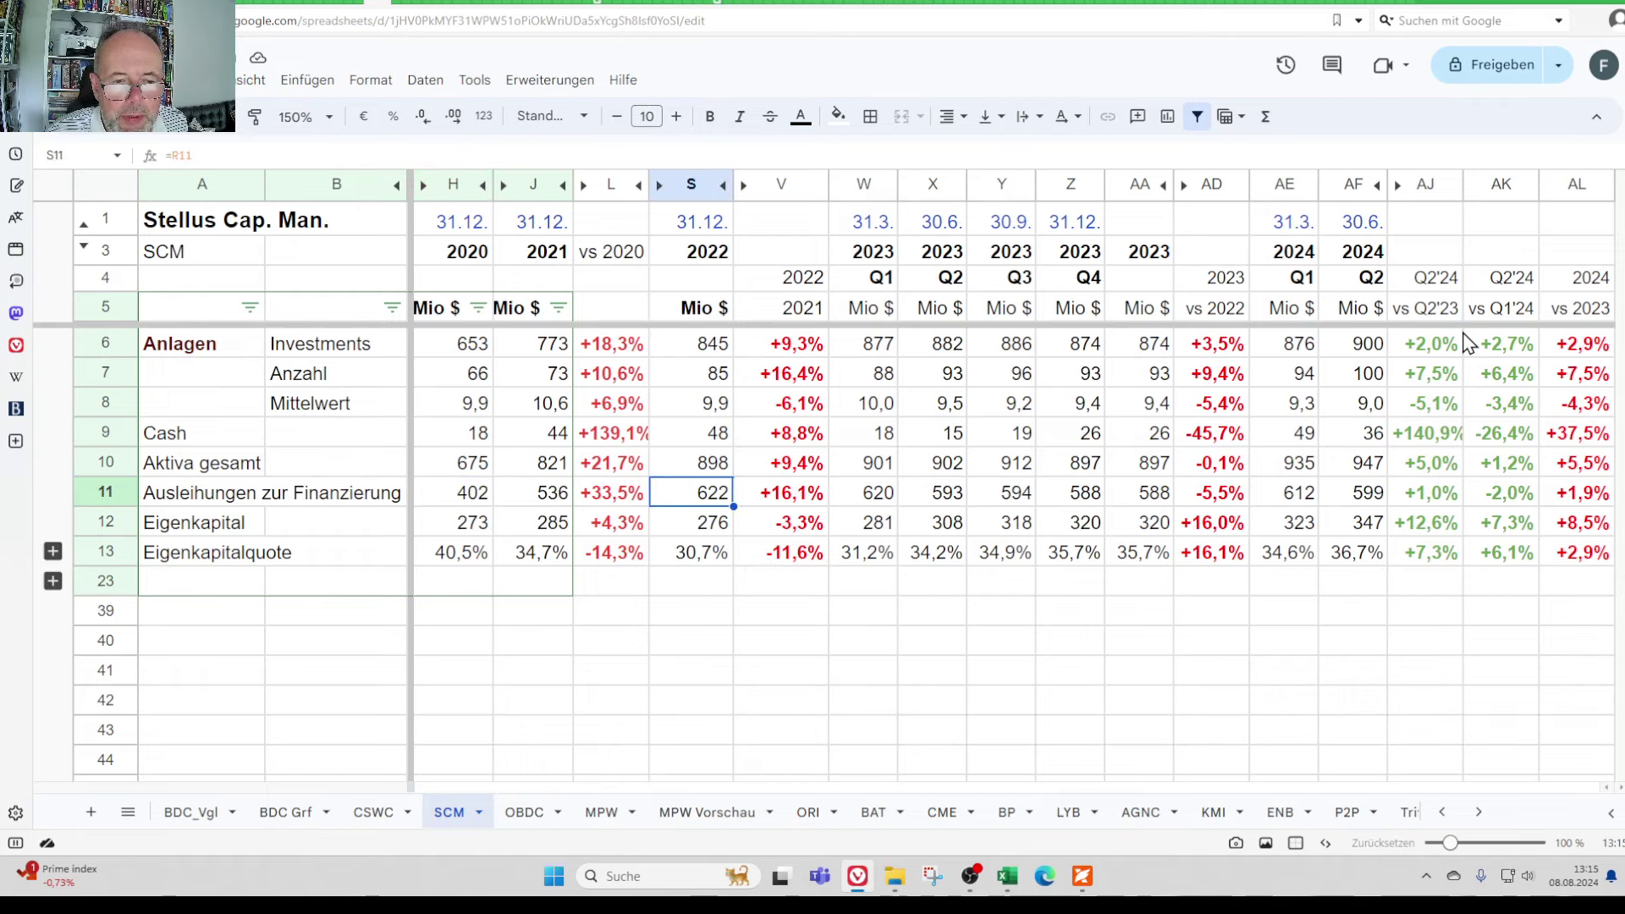
- Follow the equity in row 12 forward from year-end 2022 through the 2023 quarters to Q2 2024
{"action": "key", "text": "Down"}
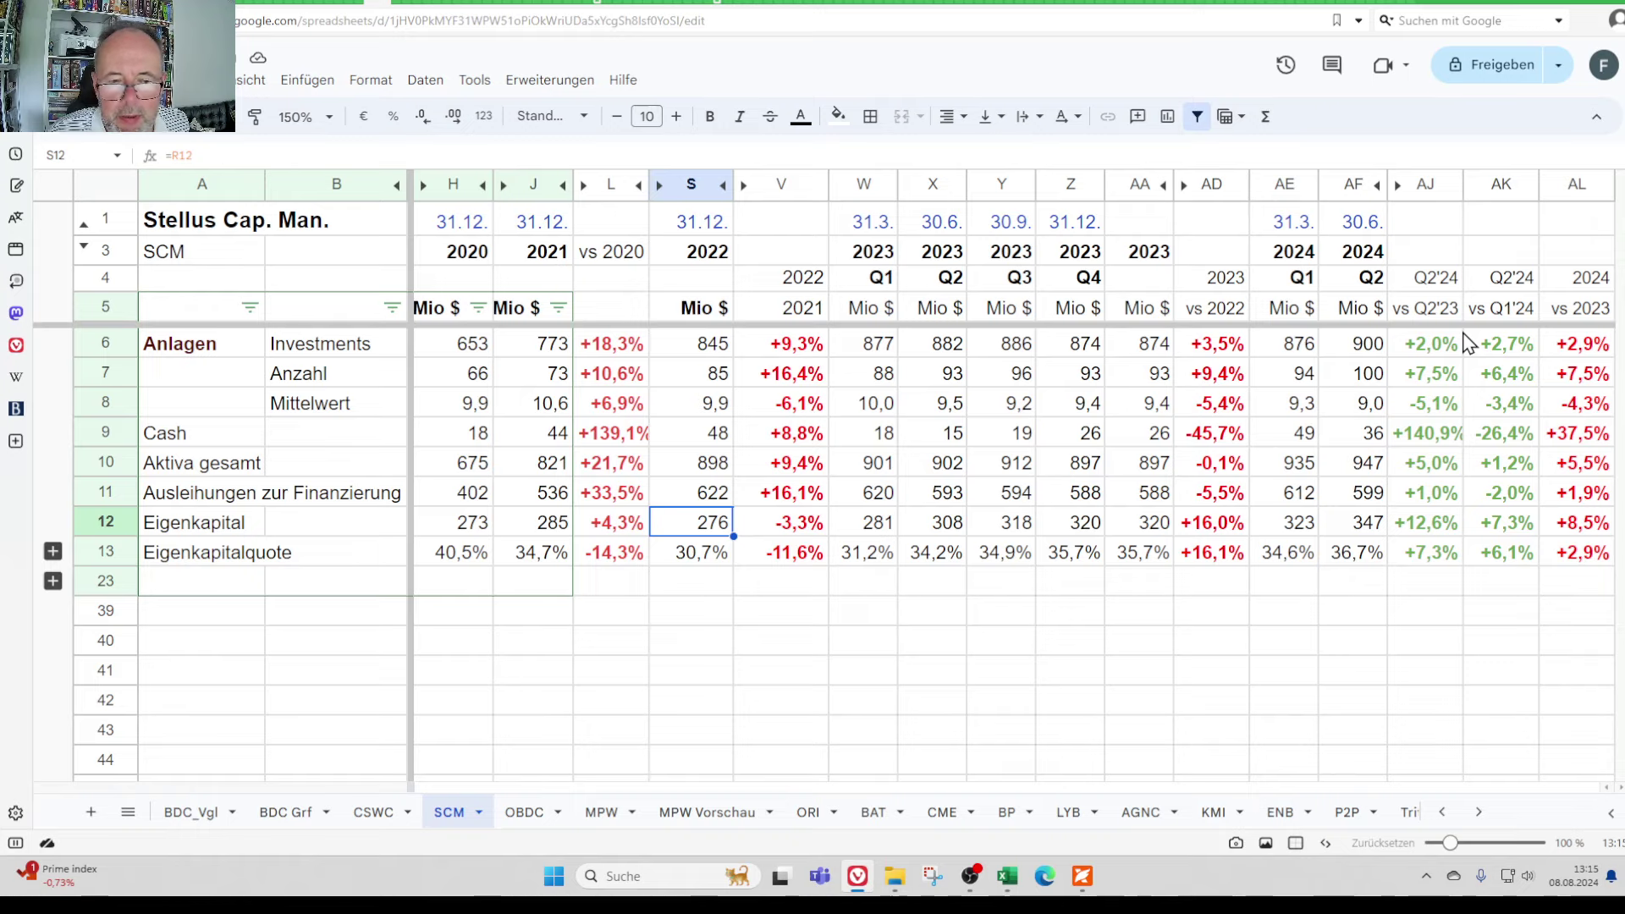
{"action": "key", "text": "Right"}
{"action": "key", "text": "Right"}
{"action": "key", "text": "Right"}
{"action": "key", "text": "Right"}
{"action": "key", "text": "Right"}
{"action": "key", "text": "Right"}
{"action": "key", "text": "Right"}
{"action": "key", "text": "Right"}
{"action": "key", "text": "Right"}
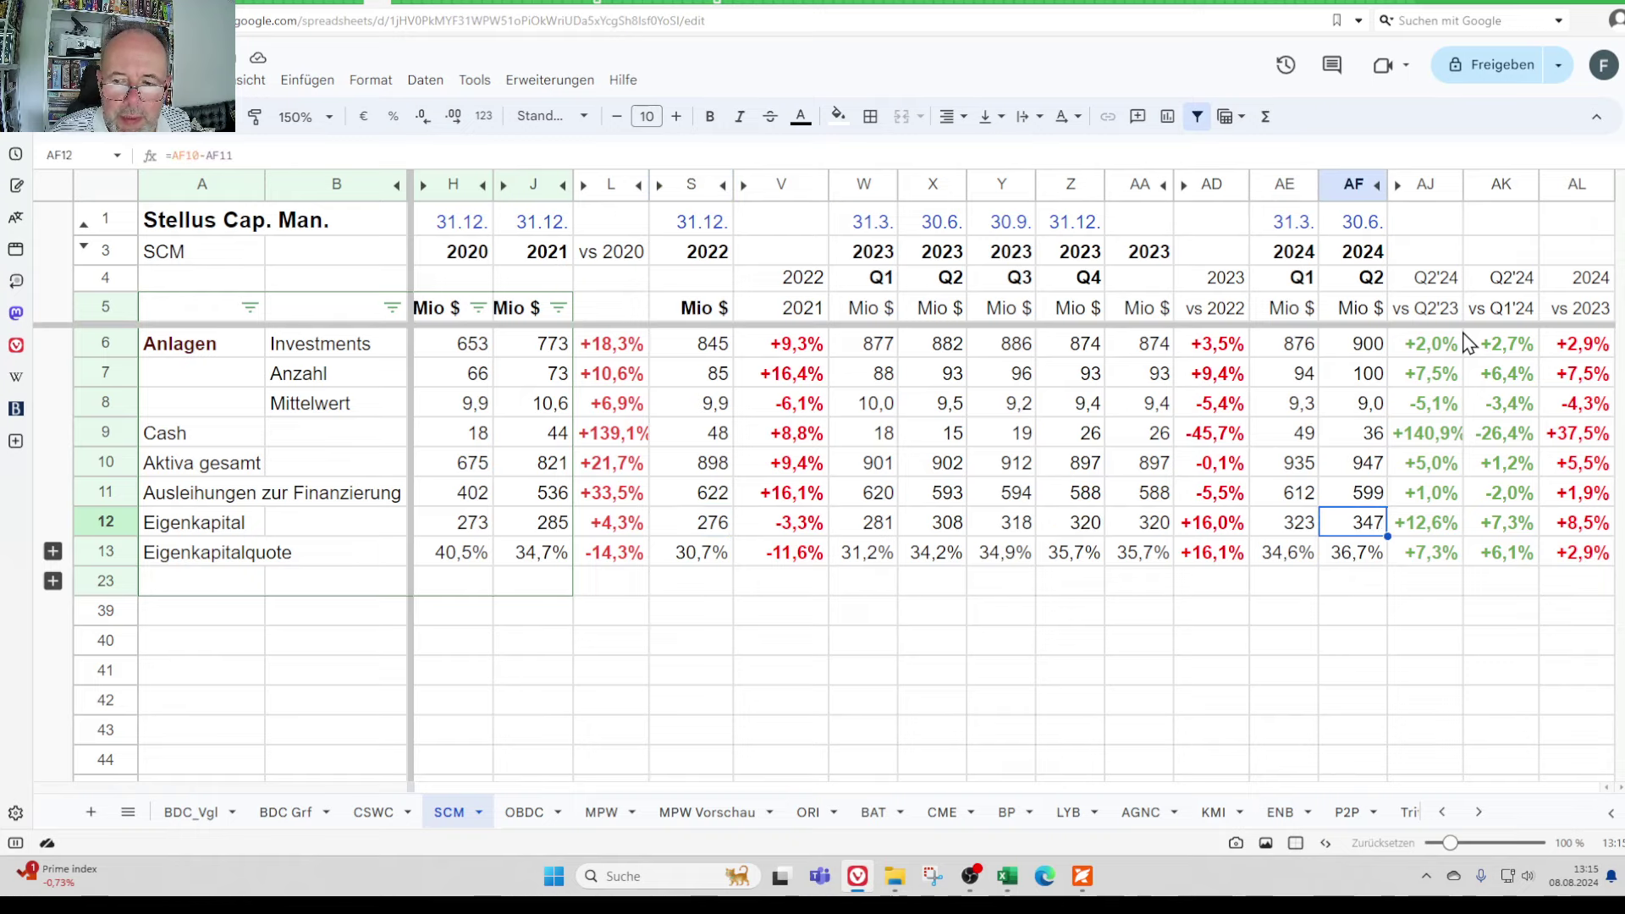
- Compare the equity ratio in row 13 between Q1 and Q2 2024
{"action": "key", "text": "Left"}
{"action": "key", "text": "Down"}
{"action": "key", "text": "Right"}
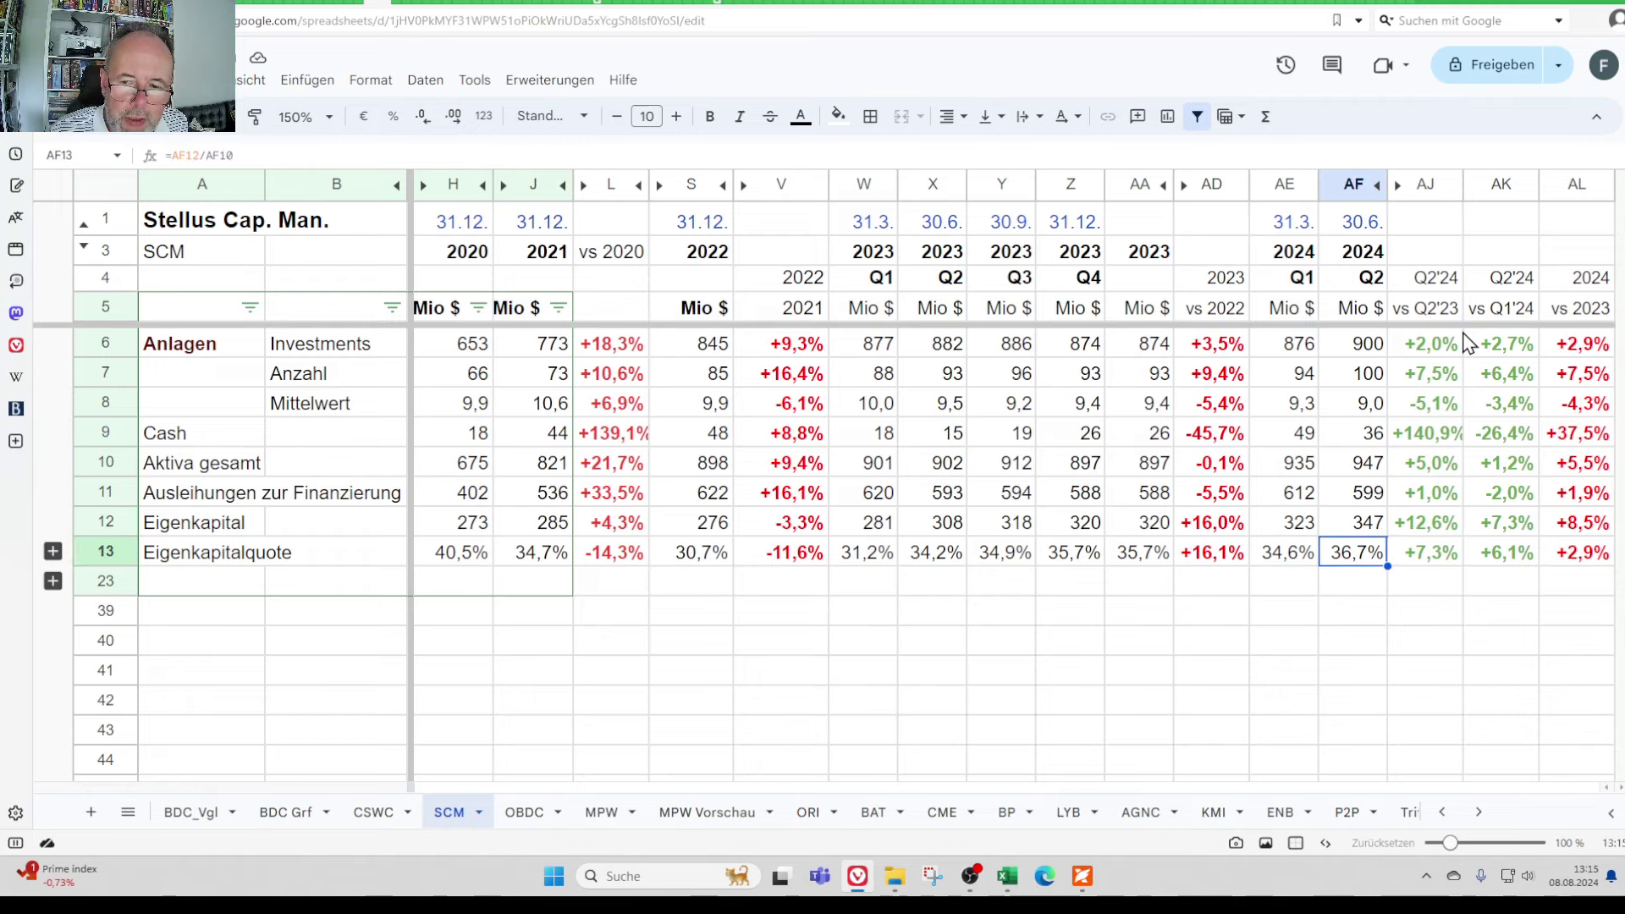
{"action": "key", "text": "Left"}
{"action": "key", "text": "Right"}
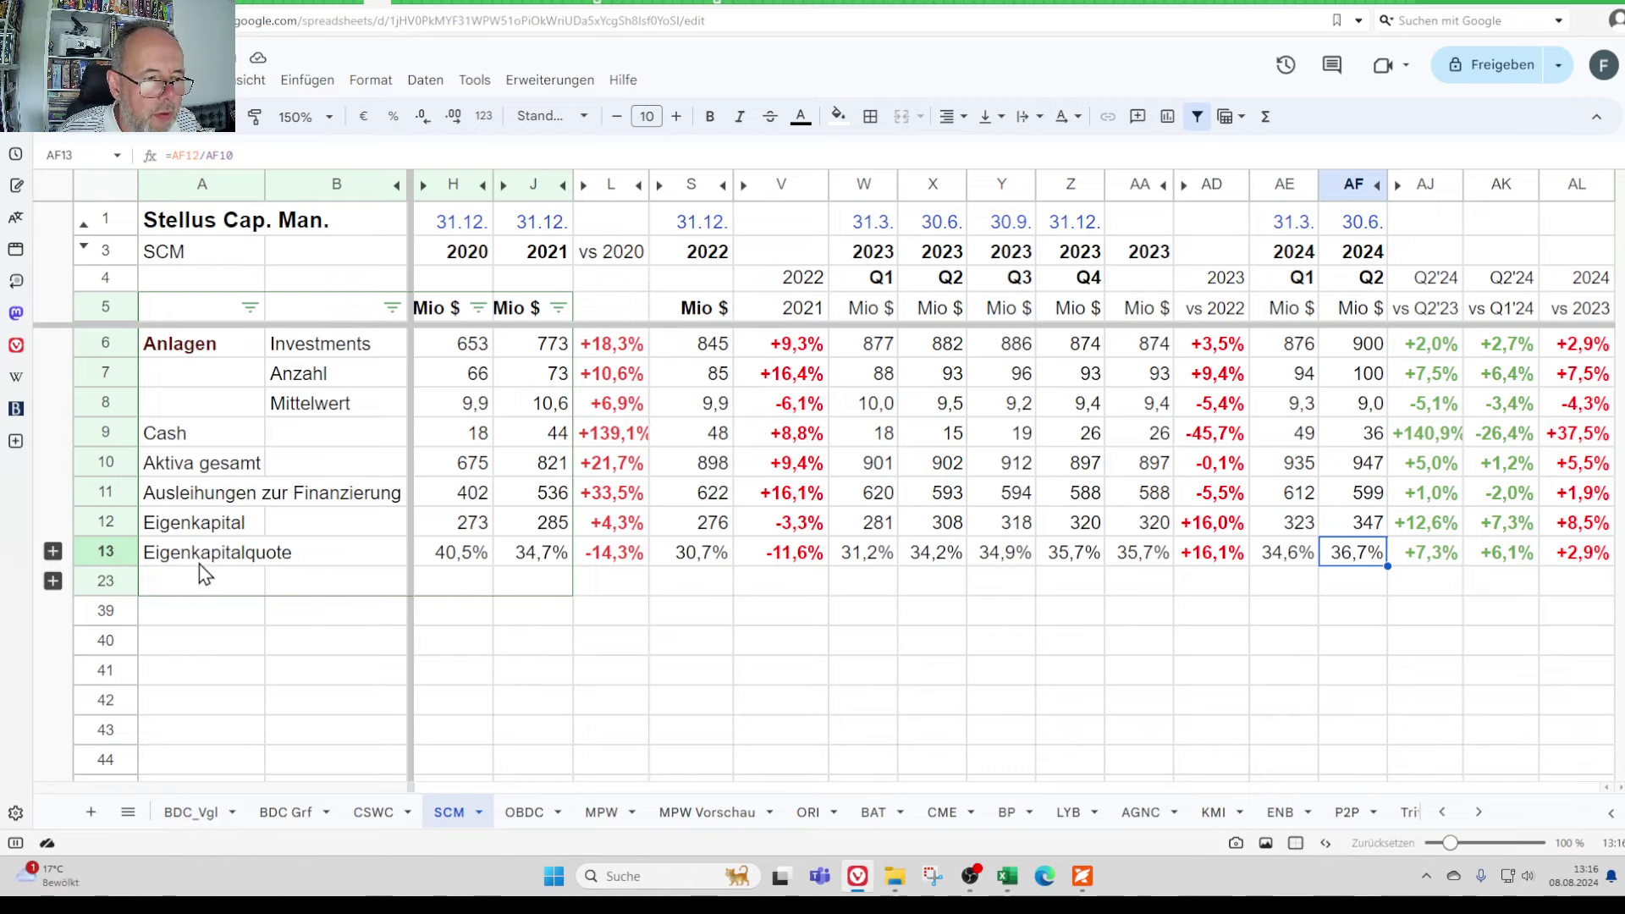
- Expand the collapsed income and expense rows below the equity ratio and select the interest income label in B14
{"action": "left_click", "coordinate": [53, 551]}
{"action": "left_click", "coordinate": [343, 585]}
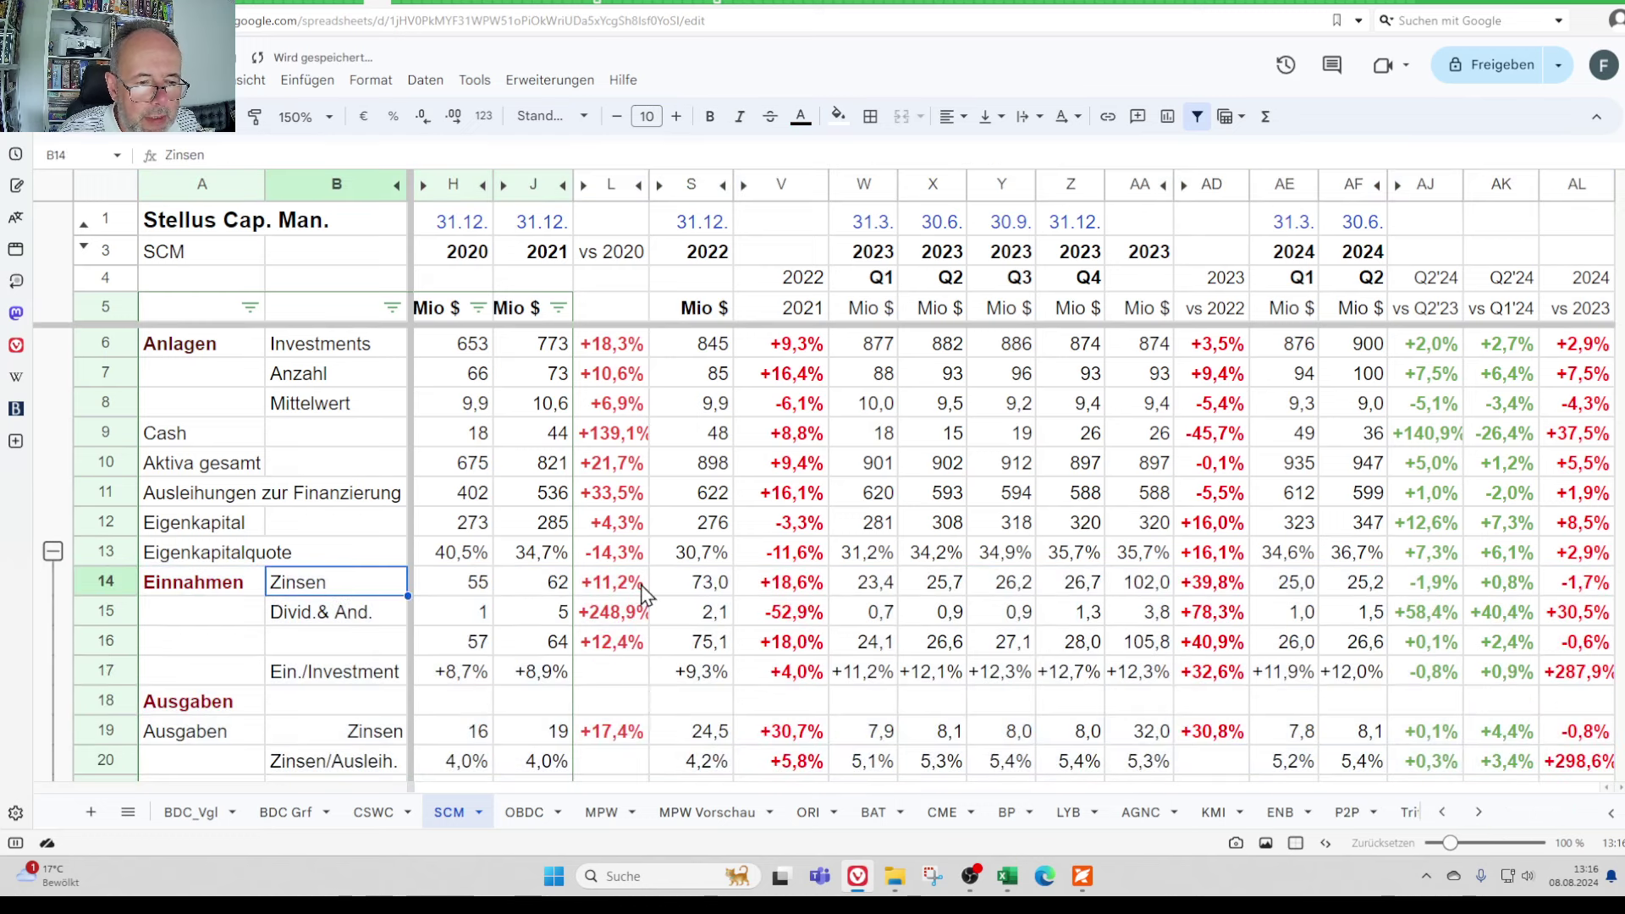
- Compare the interest income in row 14 between Q1 and Q2 2024, and check the Q1 2024 dividend and other income
{"action": "left_click", "coordinate": [1312, 586]}
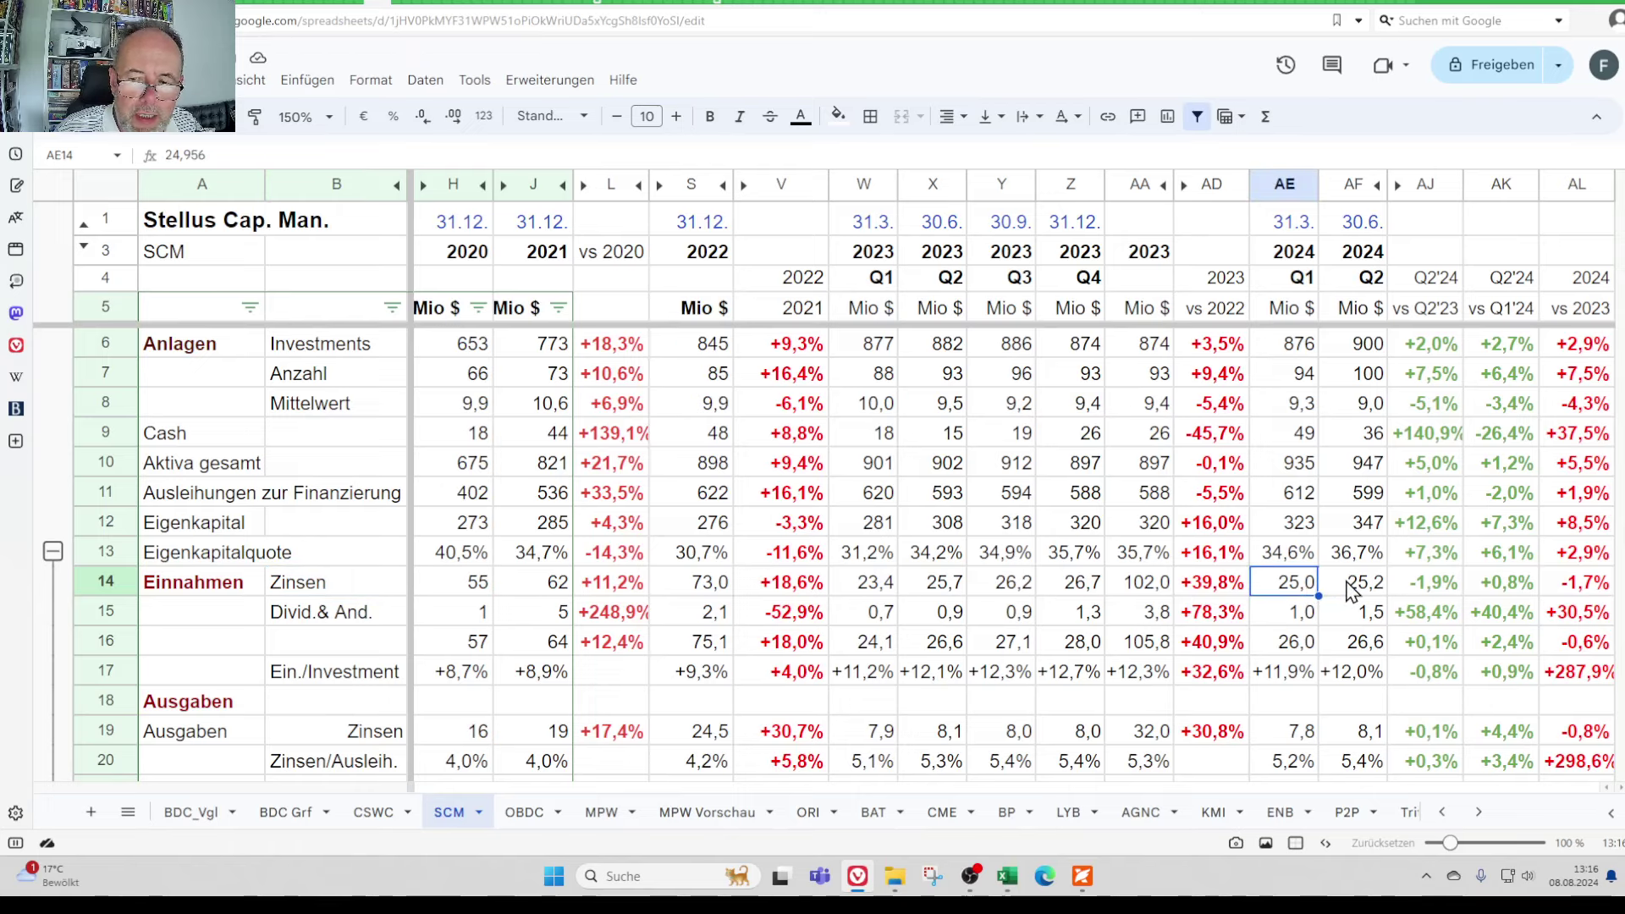
{"action": "left_click", "coordinate": [1358, 584]}
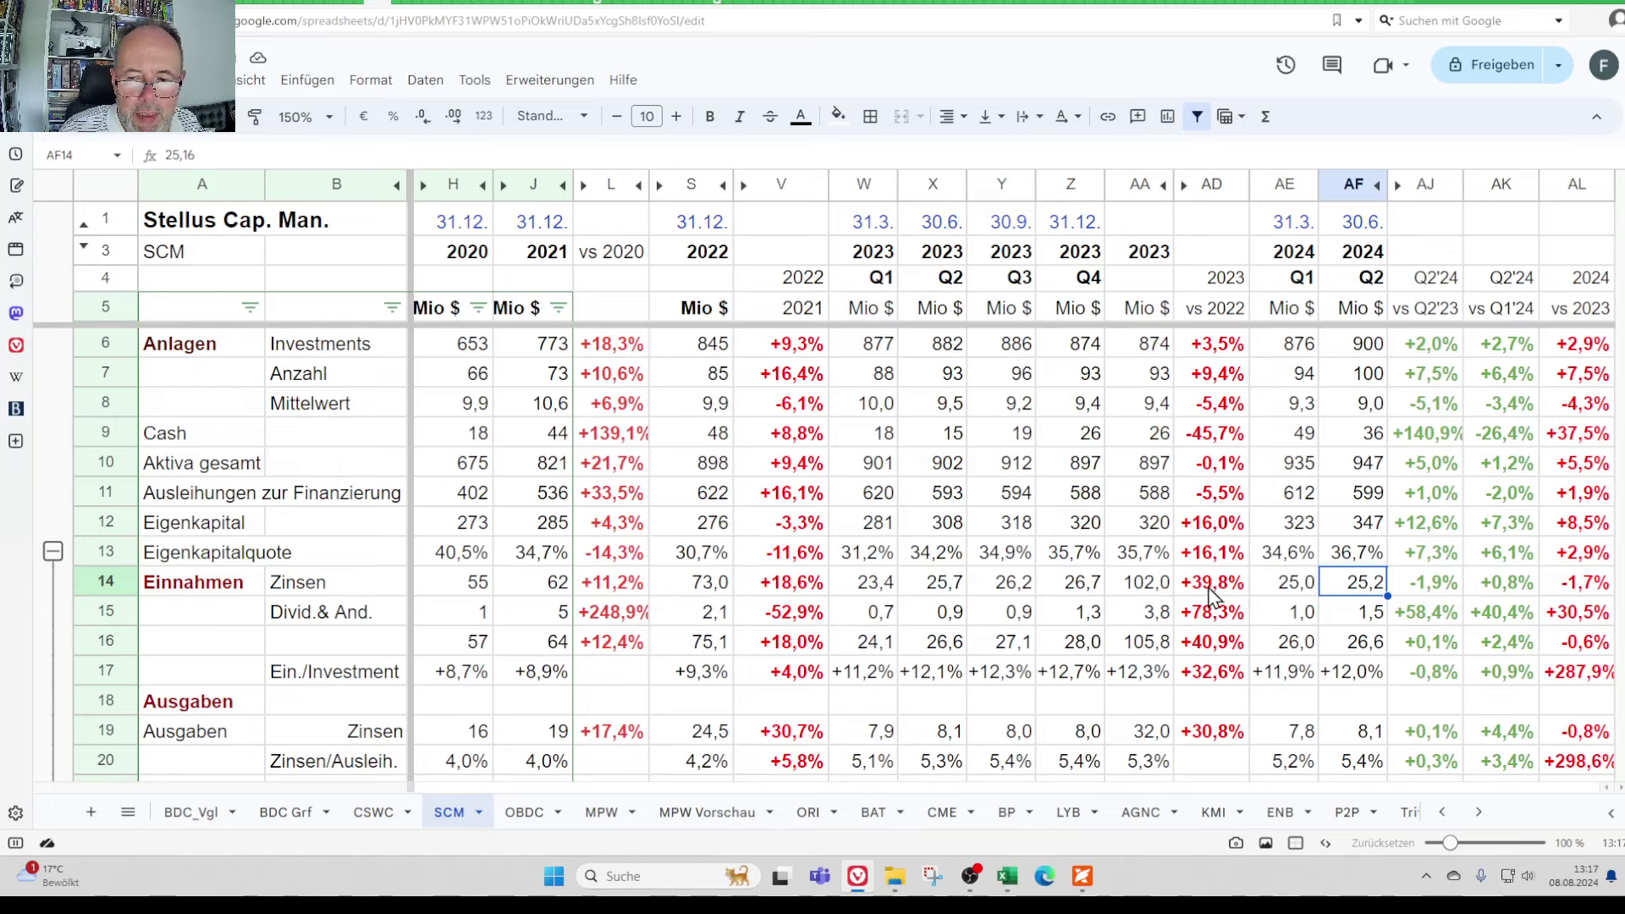
{"action": "left_click", "coordinate": [1298, 616]}
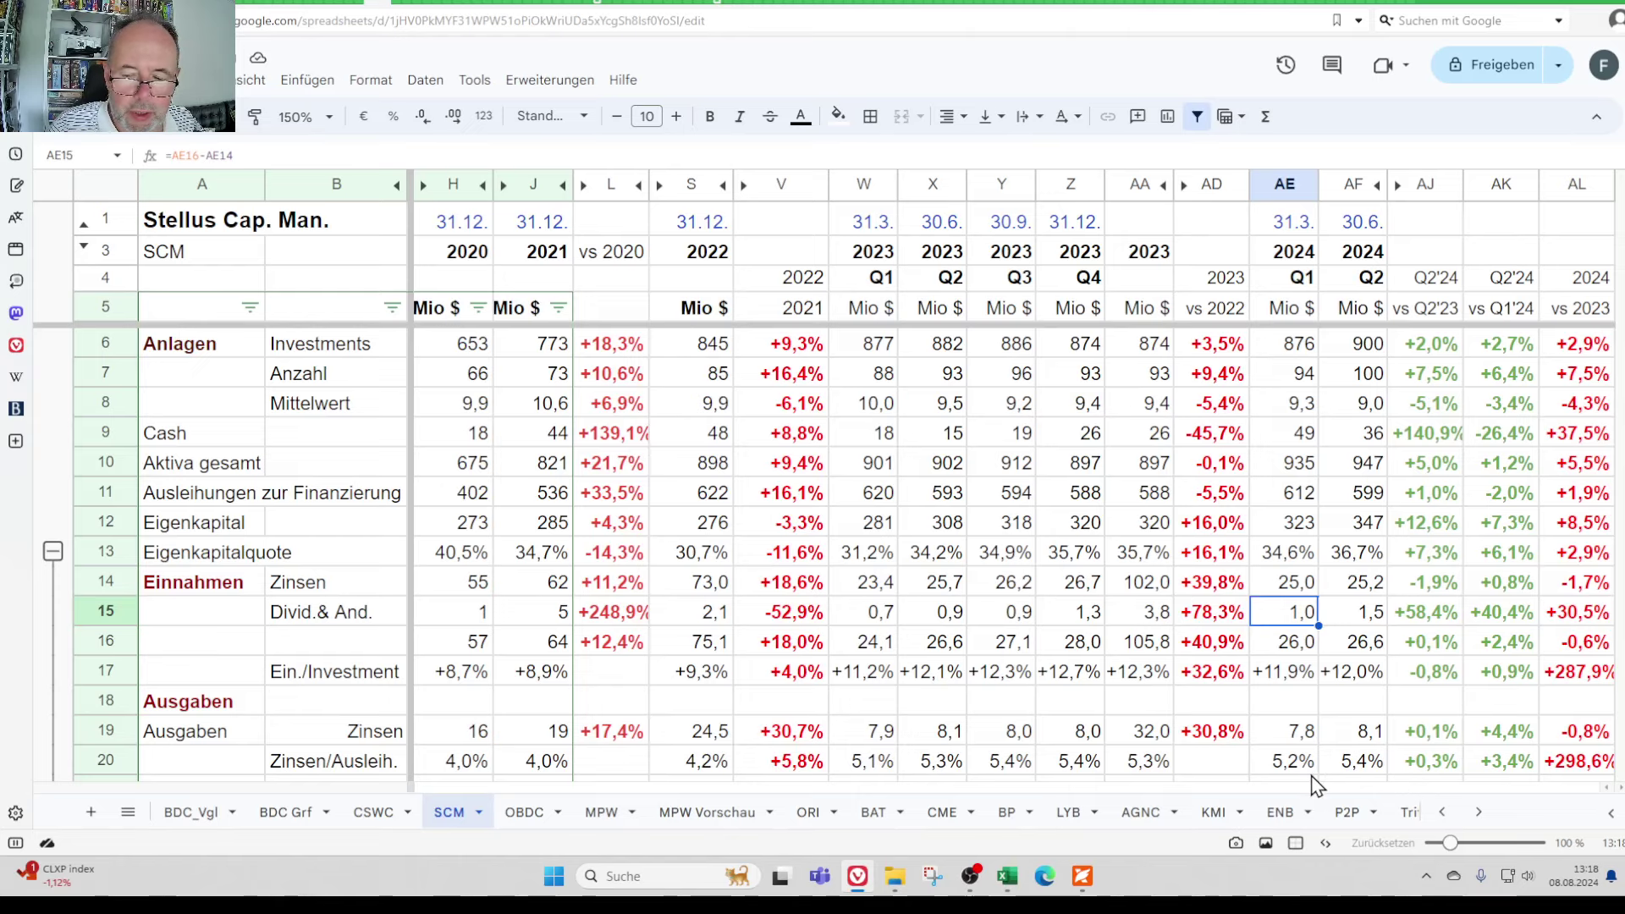
- Check the Q2 2024 interest expense, the interest-to-borrowings ratio and the other expenses in column AF
{"action": "left_click", "coordinate": [1366, 735]}
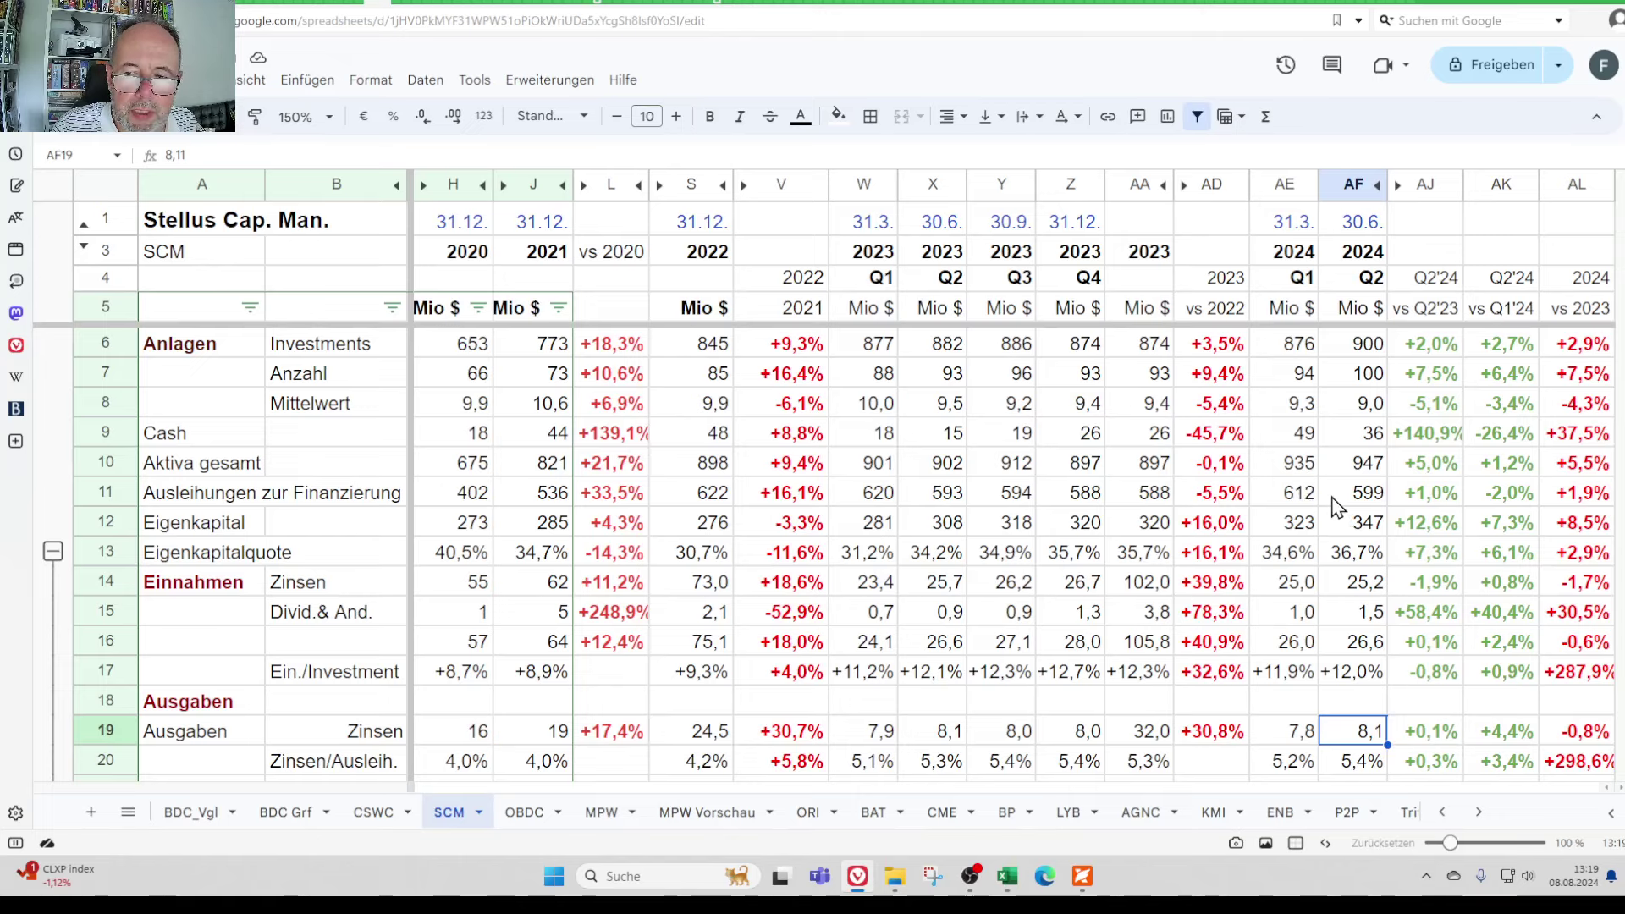
{"action": "left_click", "coordinate": [1364, 764]}
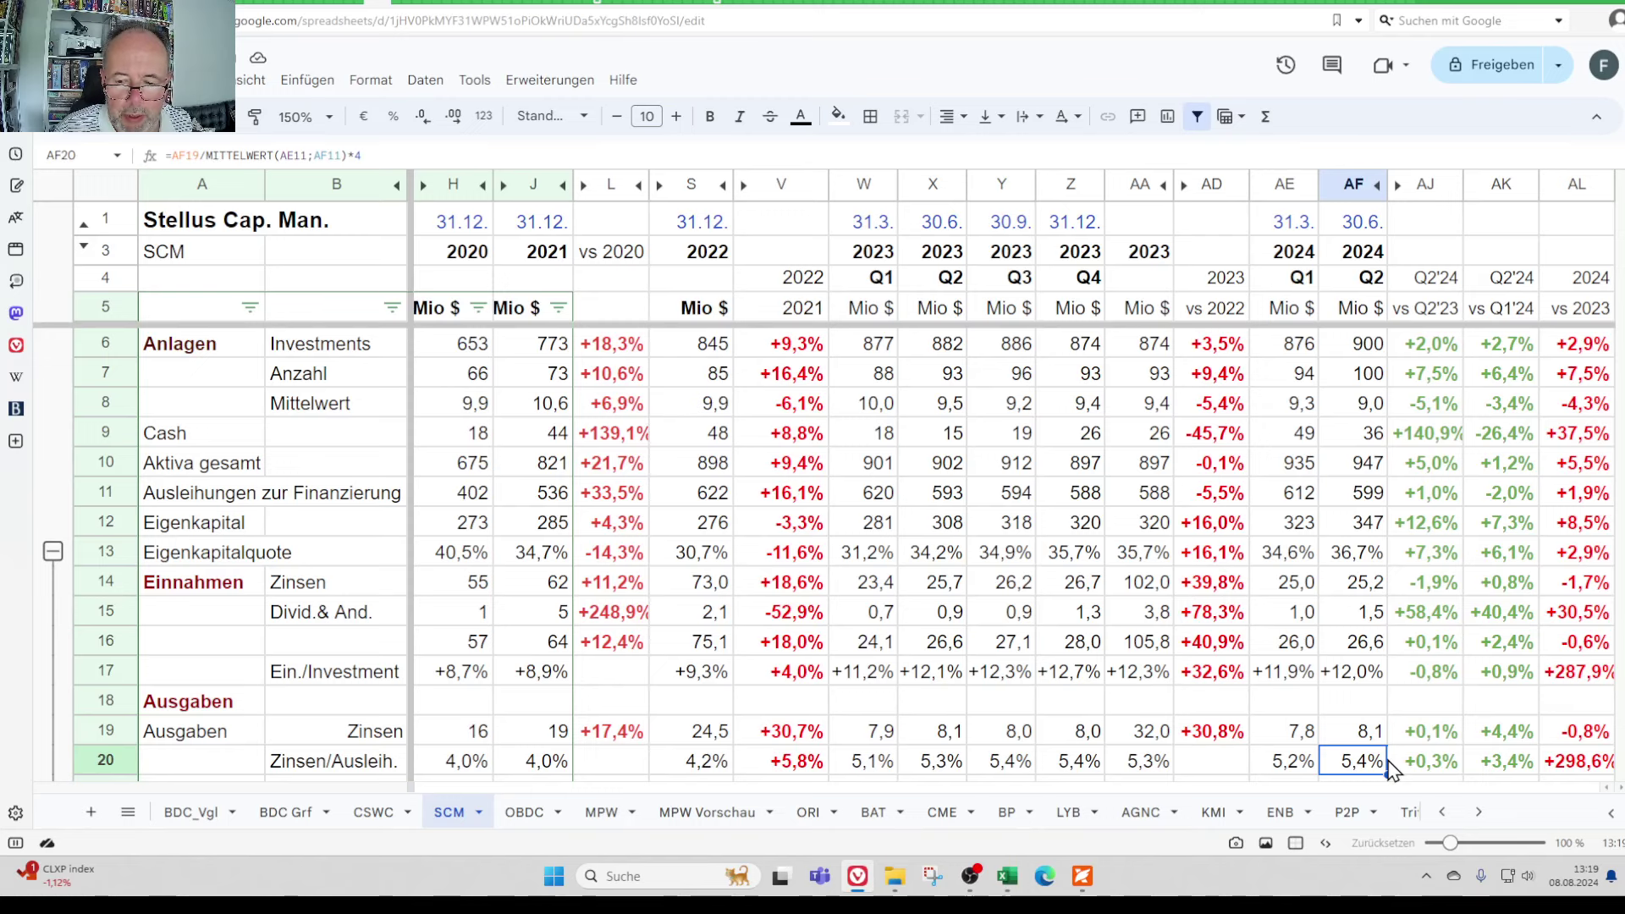
{"action": "key", "text": "Down"}
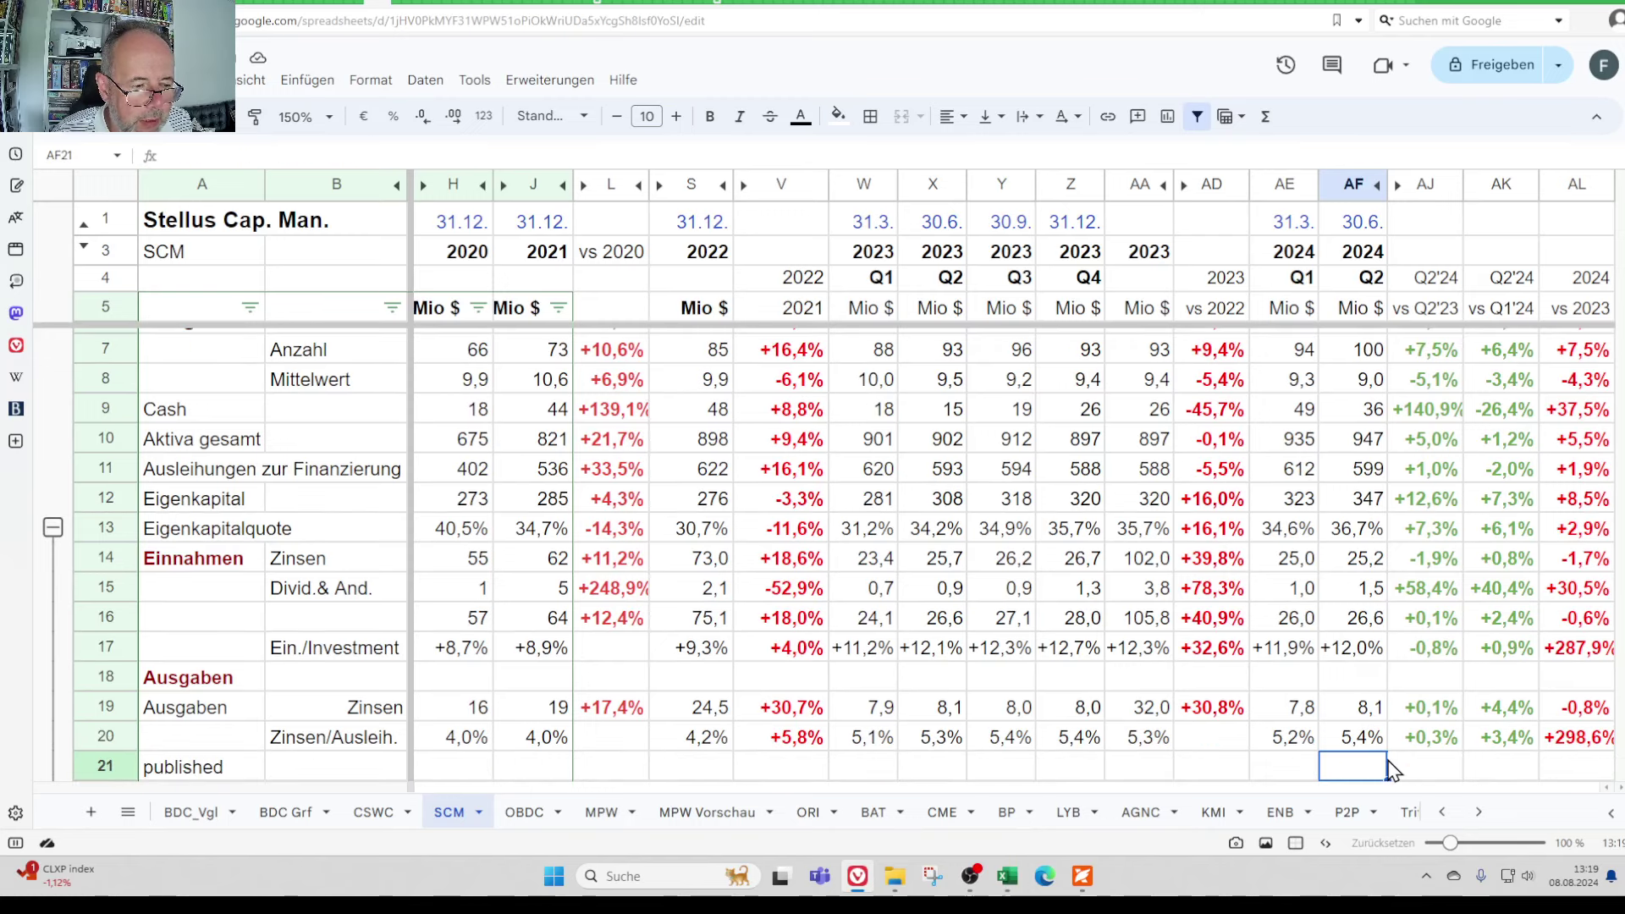
{"action": "key", "text": "Down"}
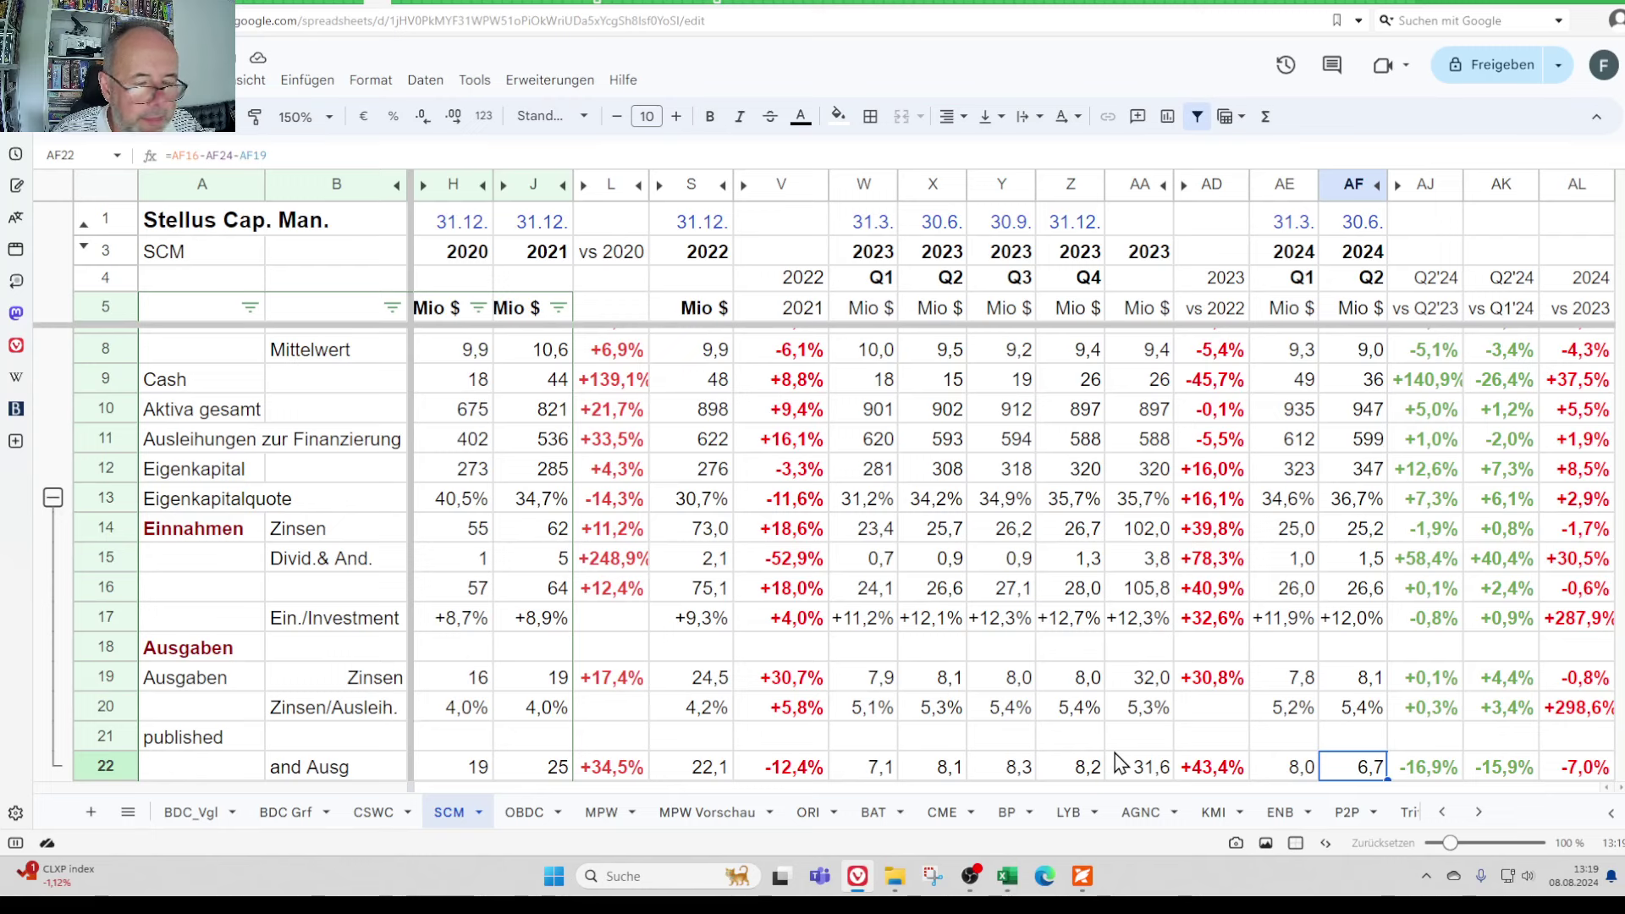
{"action": "key", "text": "Down"}
{"action": "key", "text": "Down"}
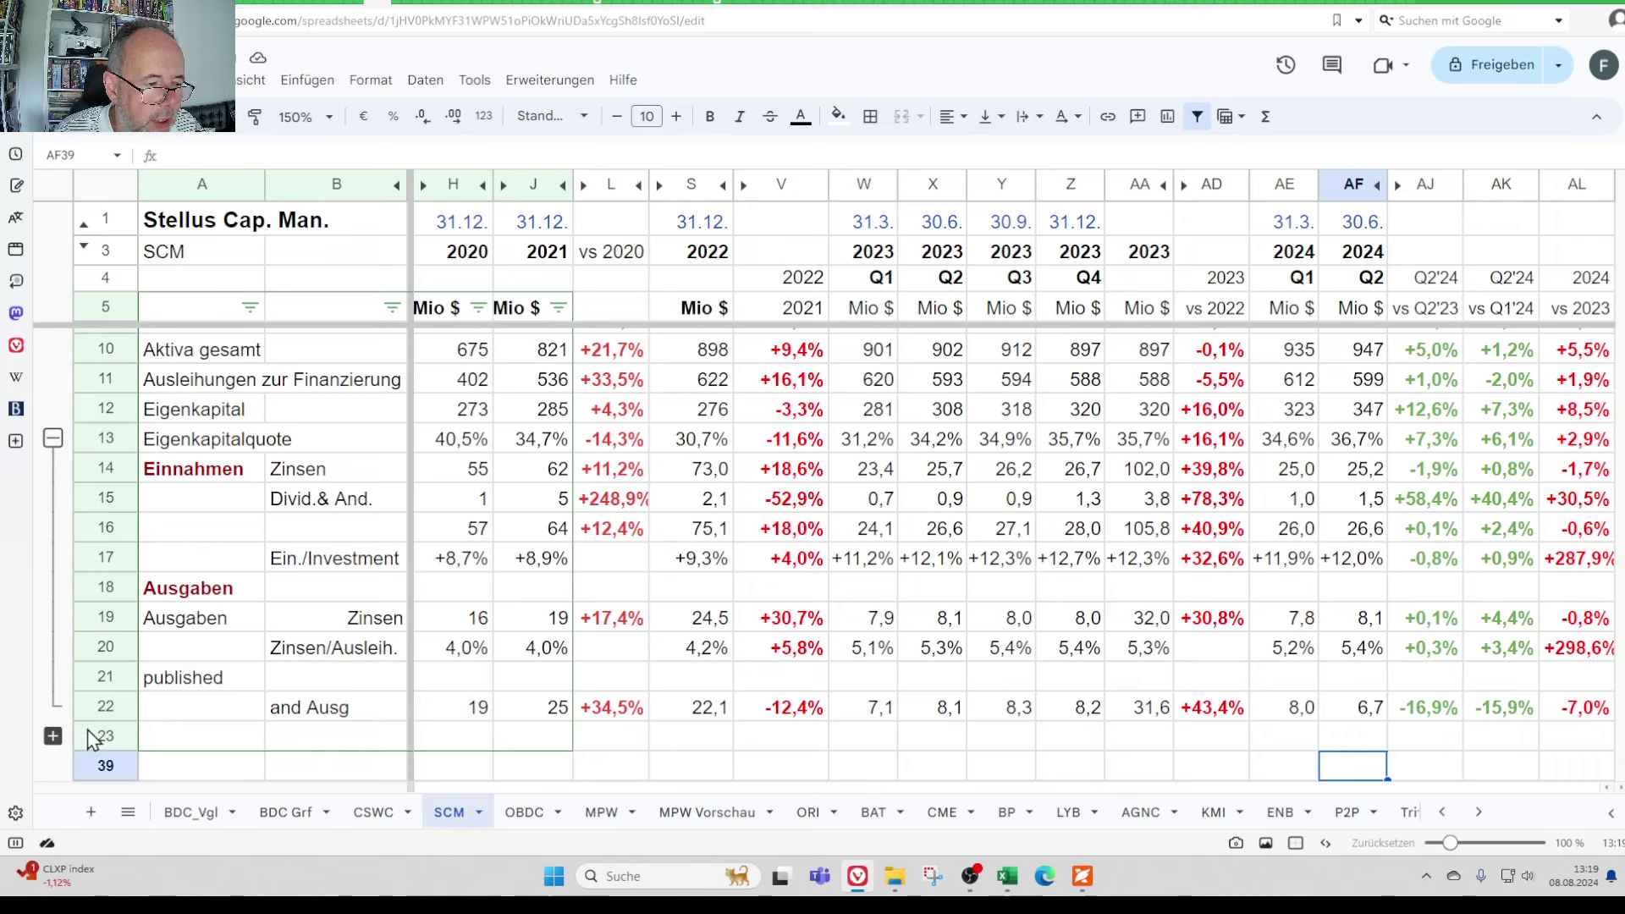
- Expand the collapsed profit rows below row 23 and select the Q2 2024 net investment income in row 24
{"action": "left_click", "coordinate": [52, 737]}
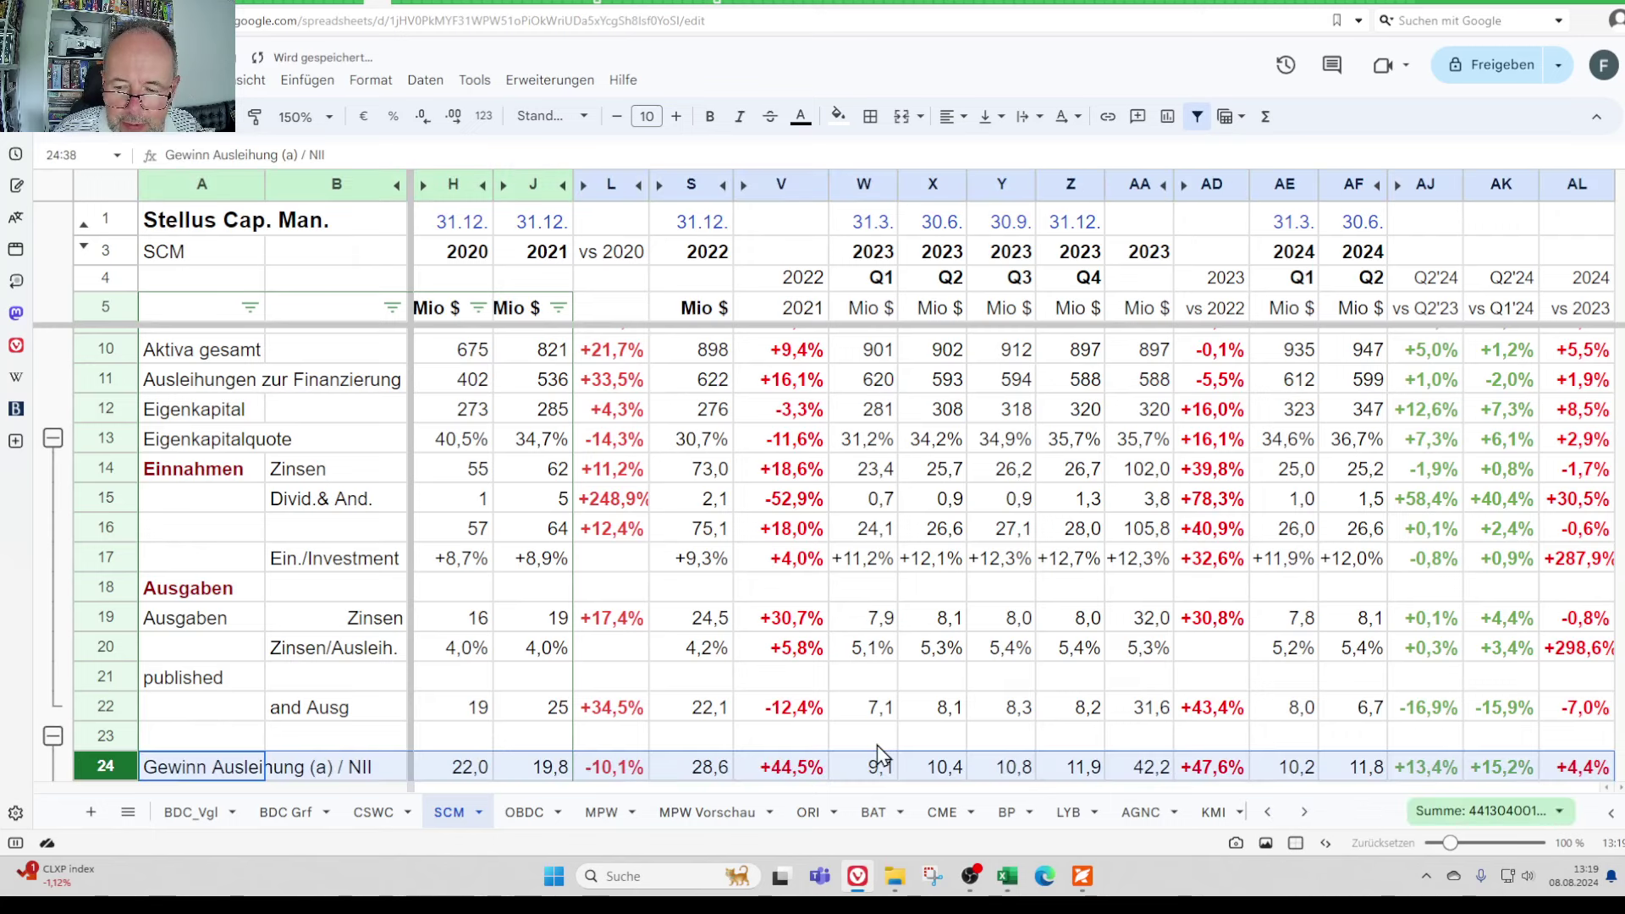
{"action": "left_click", "coordinate": [1312, 766]}
{"action": "key", "text": "Right"}
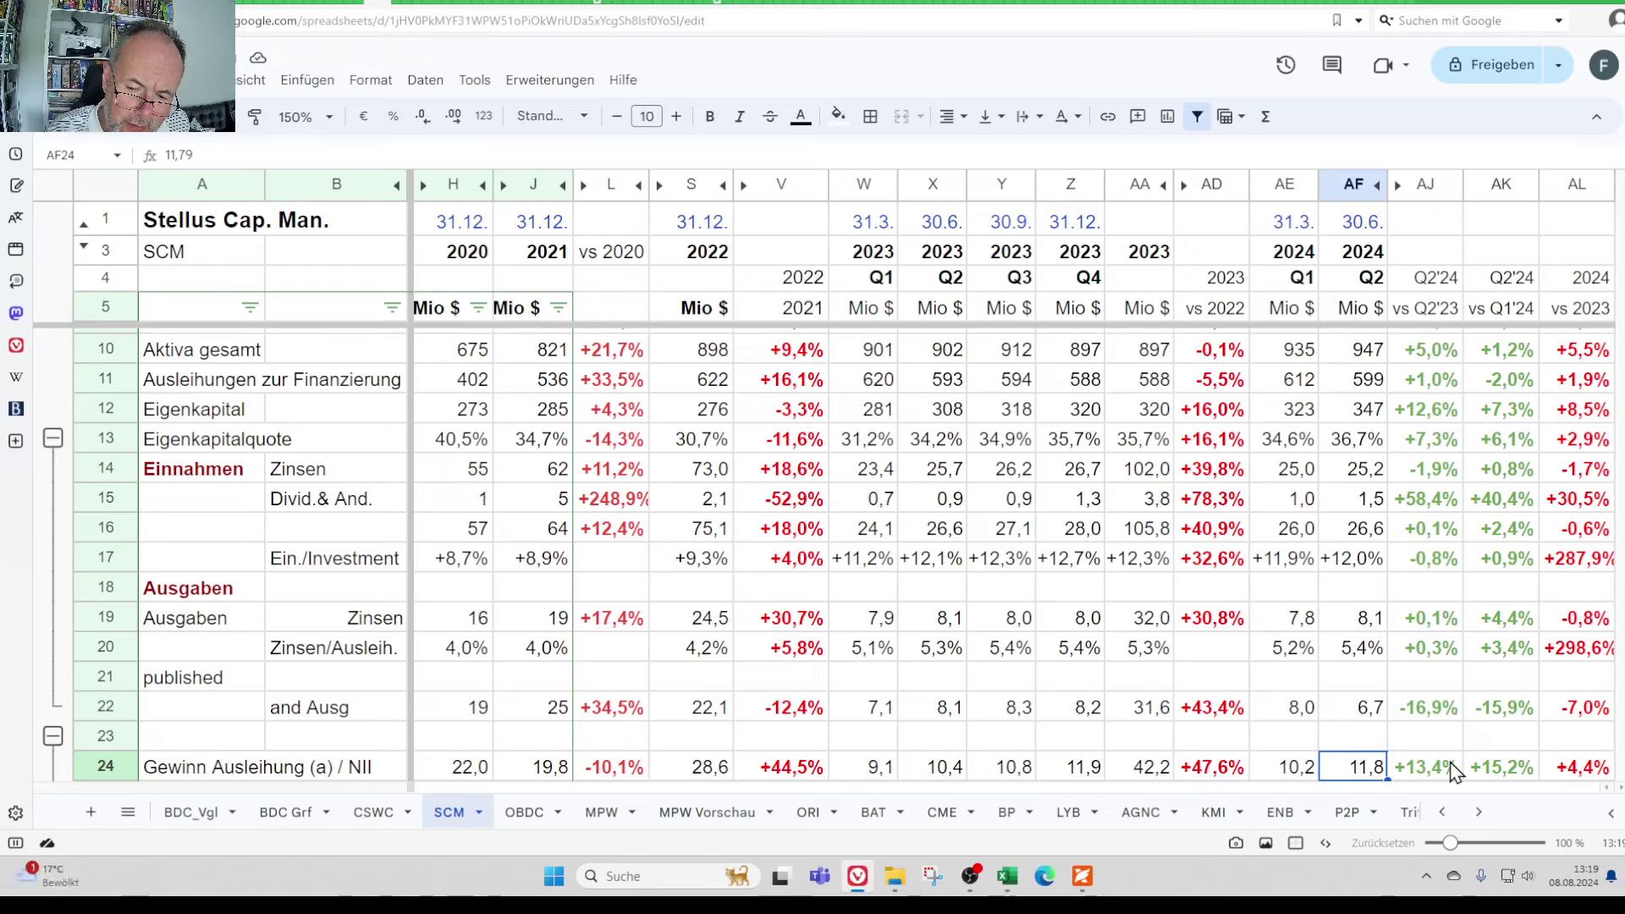
- Compare the net investment income in row 24 between Q1 and Q2 2024 and check its percentage changes
{"action": "key", "text": "Left"}
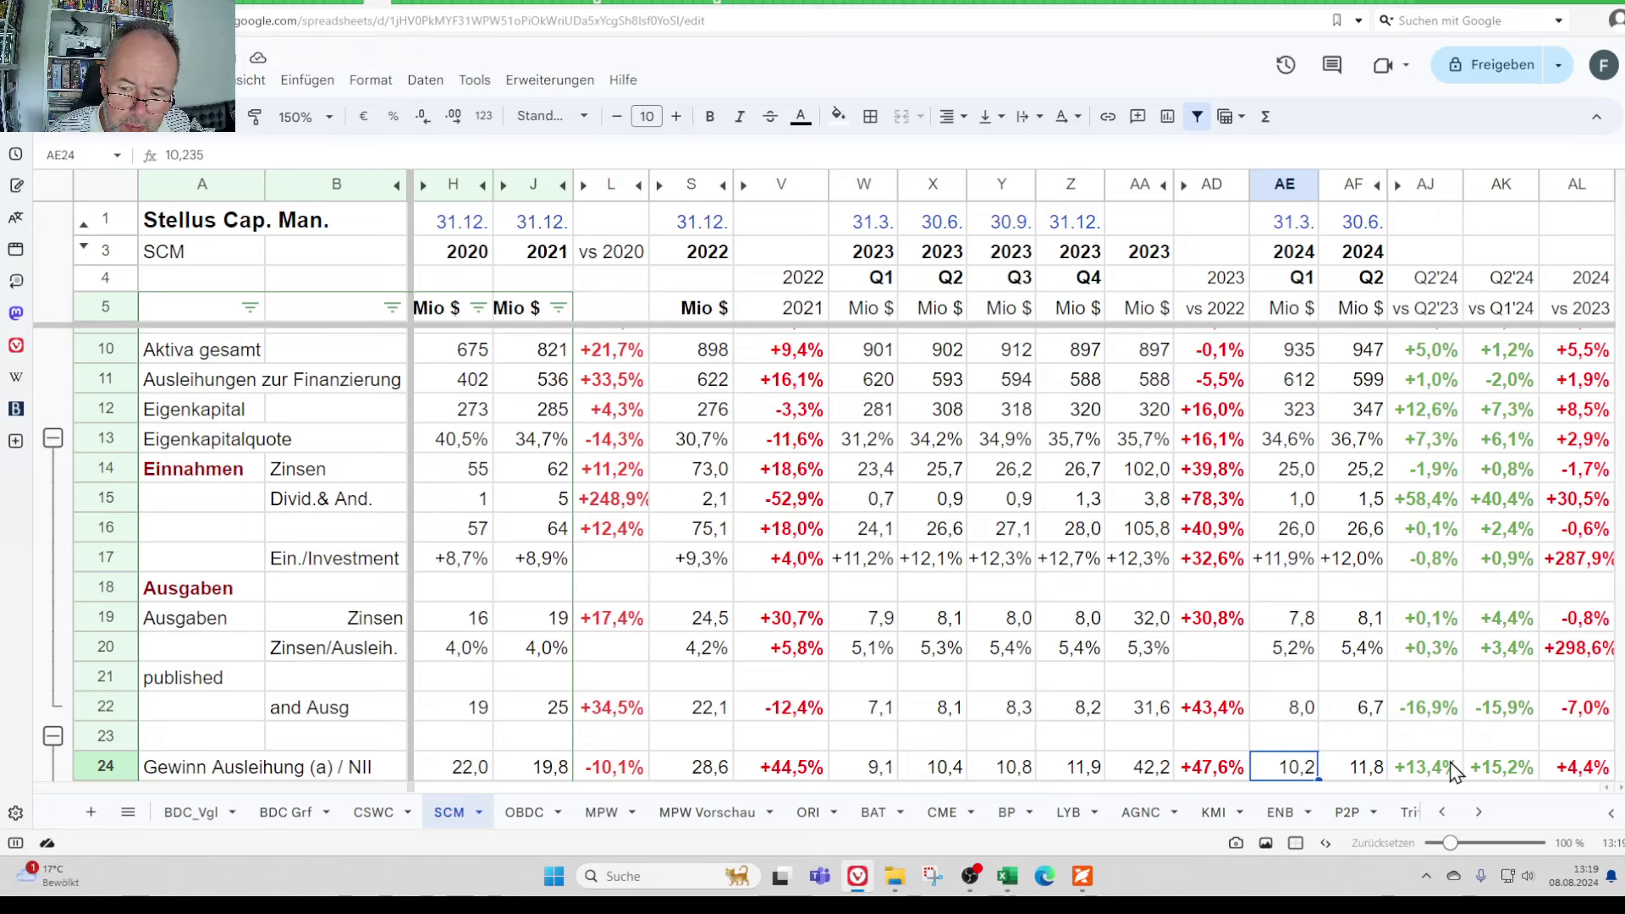
{"action": "key", "text": "Right"}
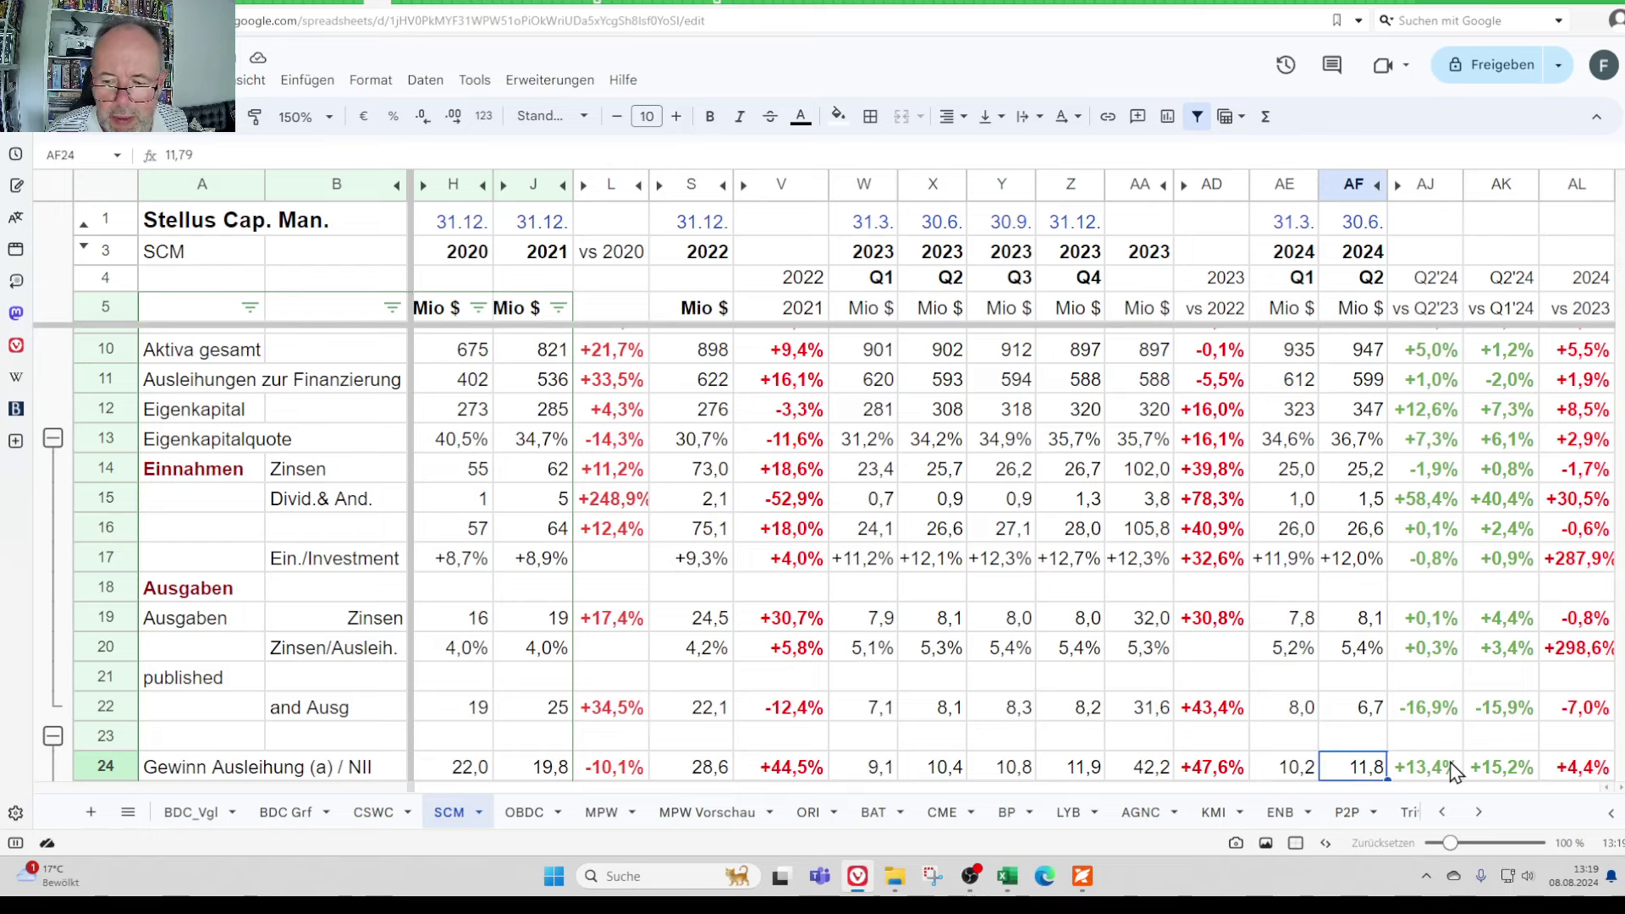
{"action": "key", "text": "Right"}
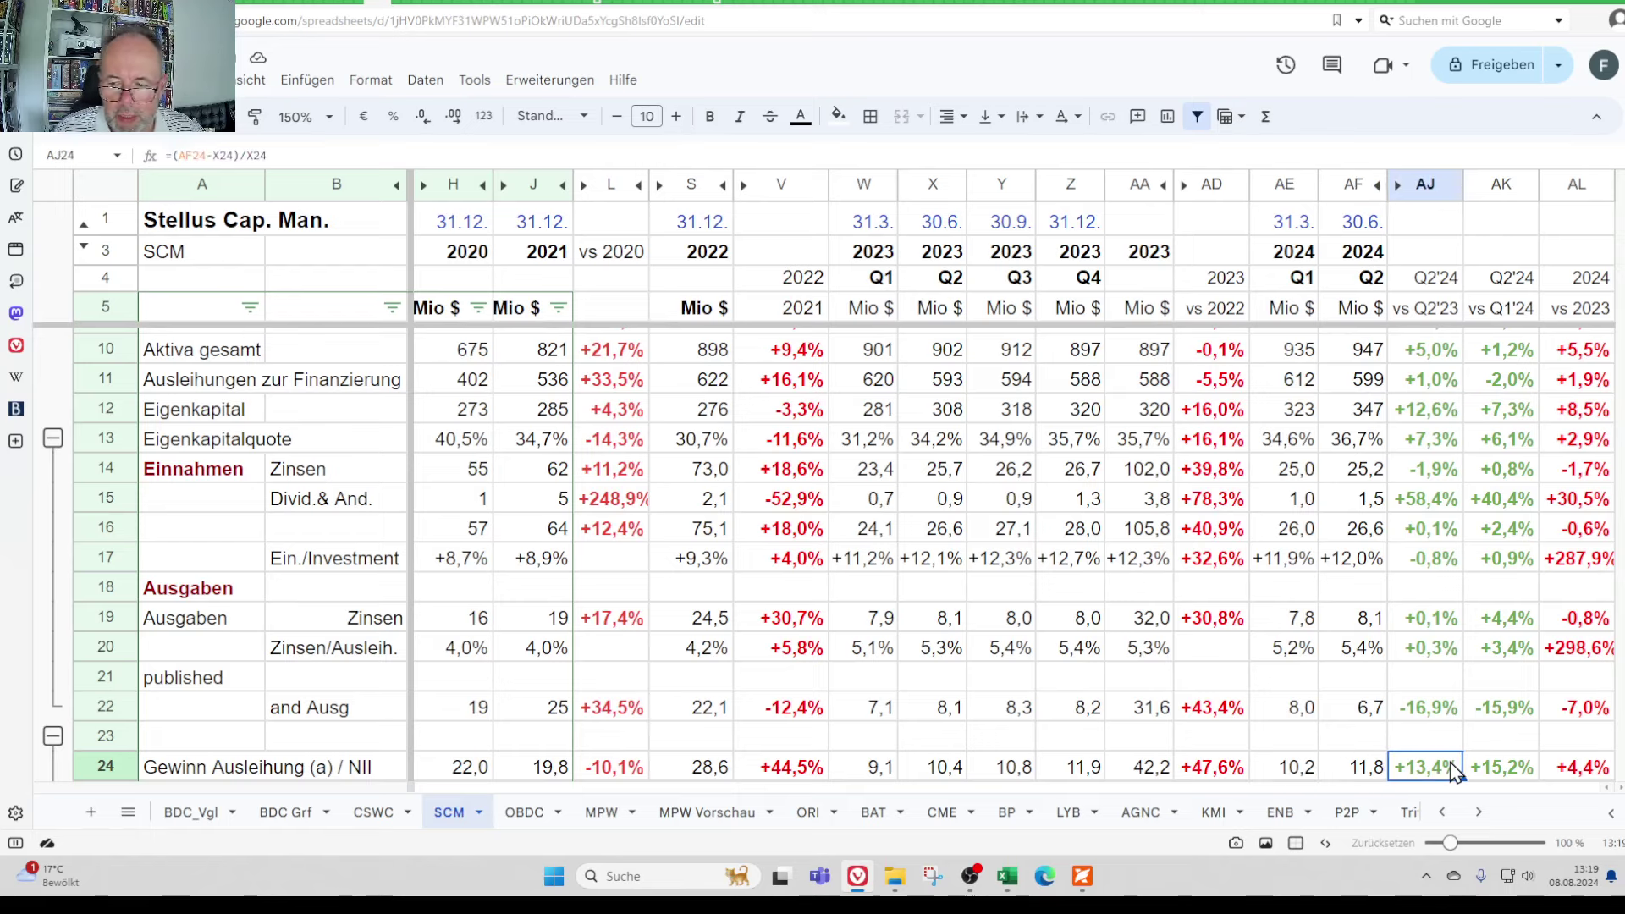
{"action": "key", "text": "Right"}
{"action": "key", "text": "Left"}
{"action": "key", "text": "Left"}
{"action": "key", "text": "Left"}
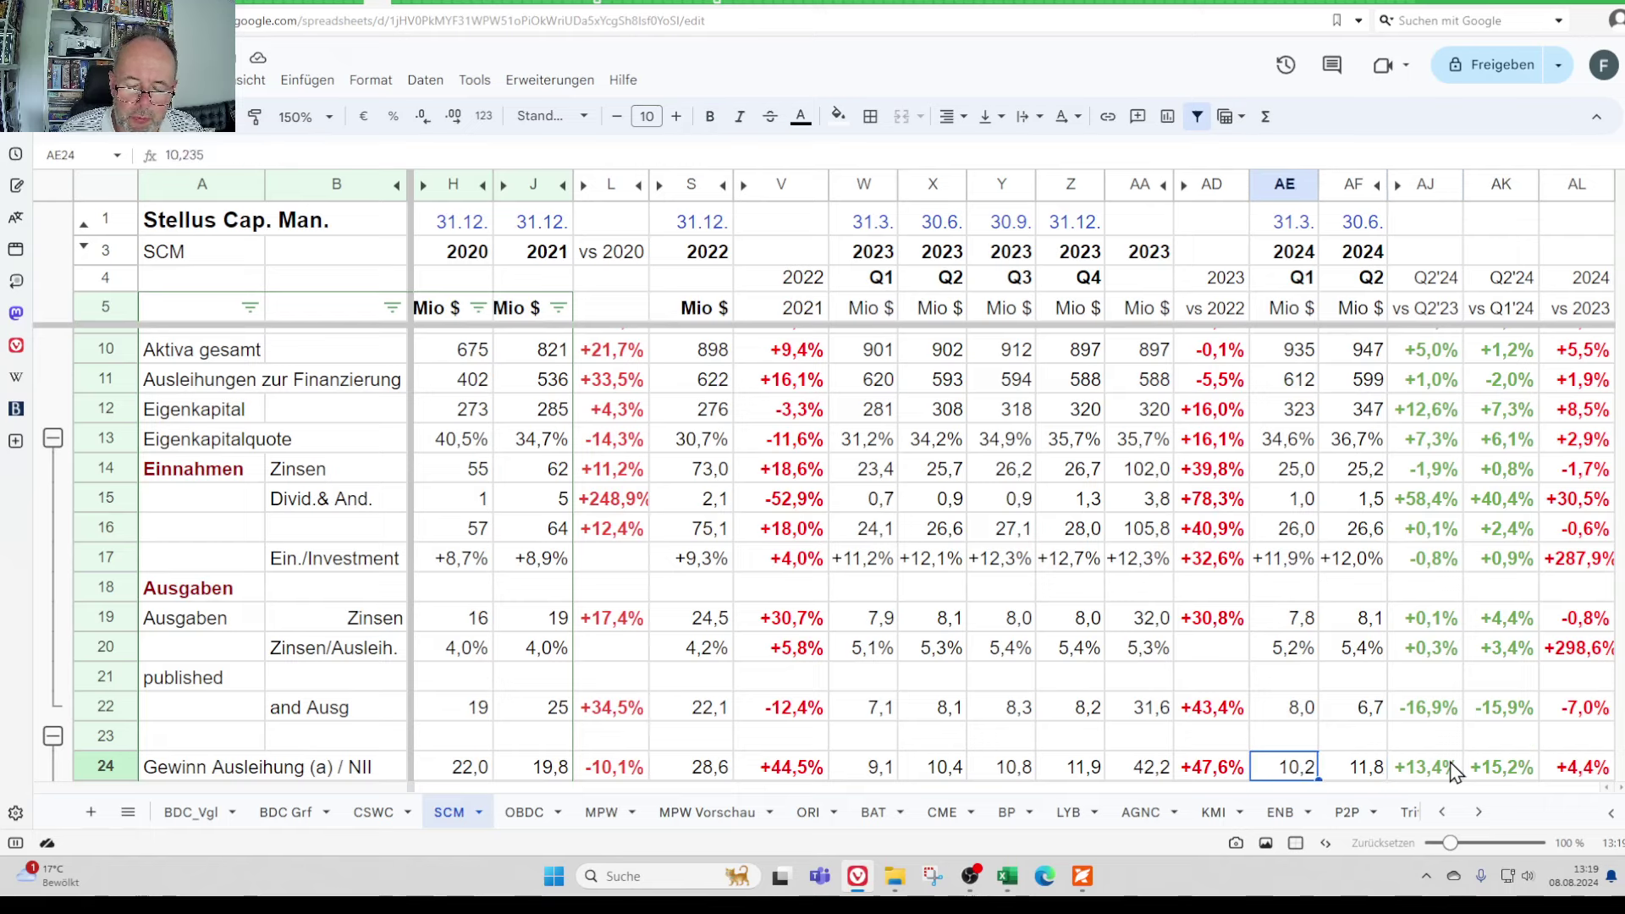
{"action": "key", "text": "Right"}
{"action": "key", "text": "Left"}
{"action": "key", "text": "Right"}
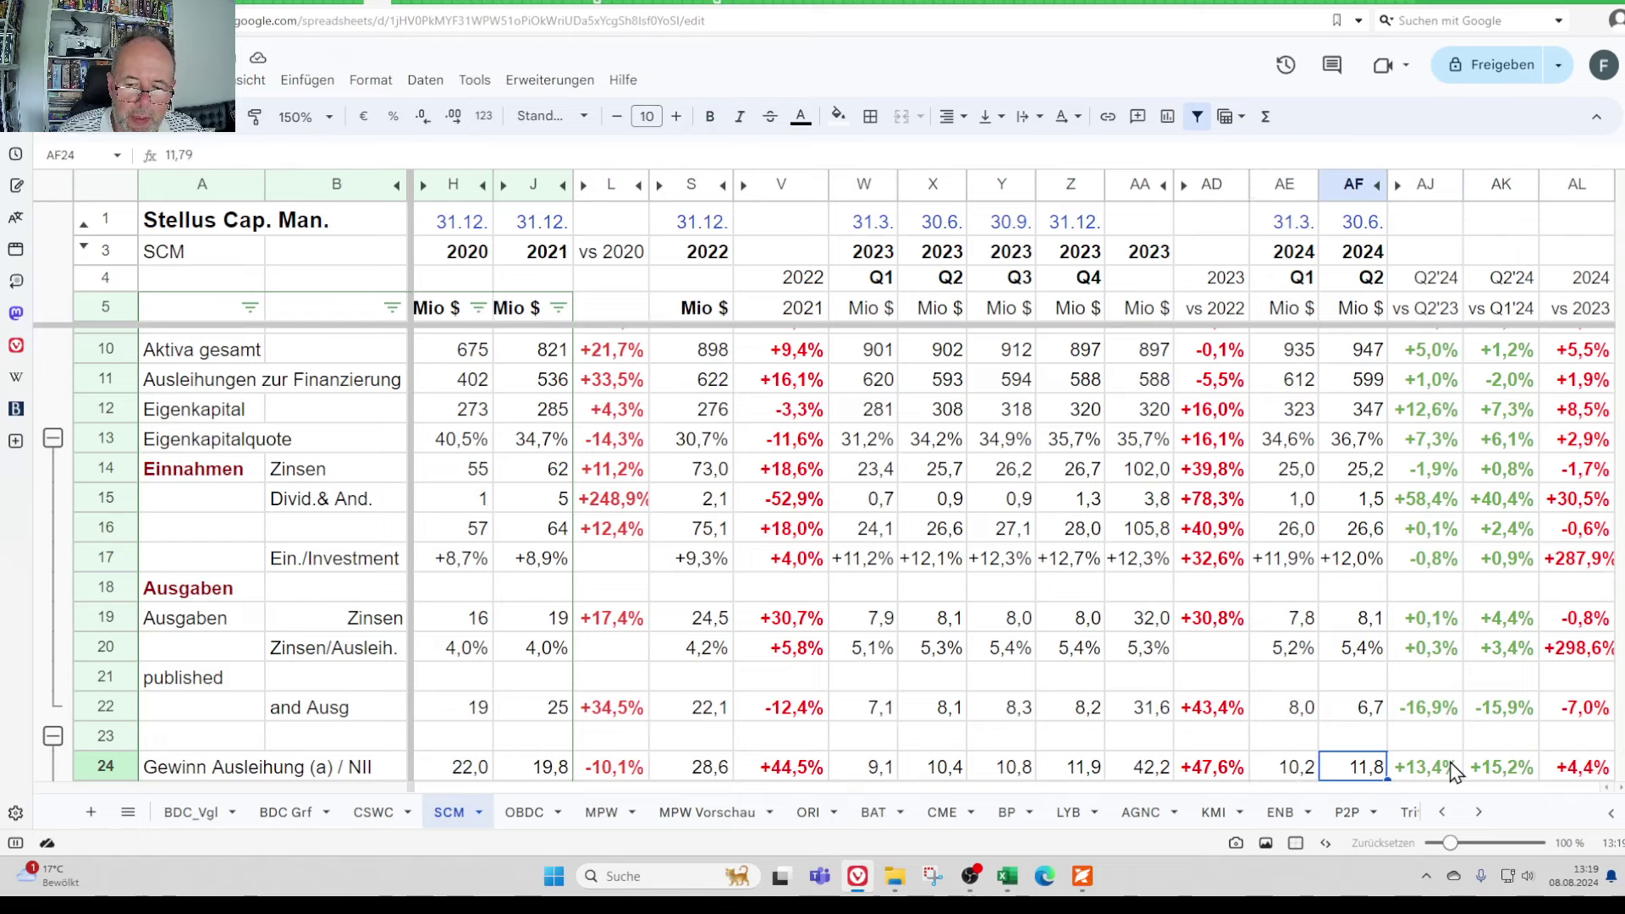
{"action": "key", "text": "Left"}
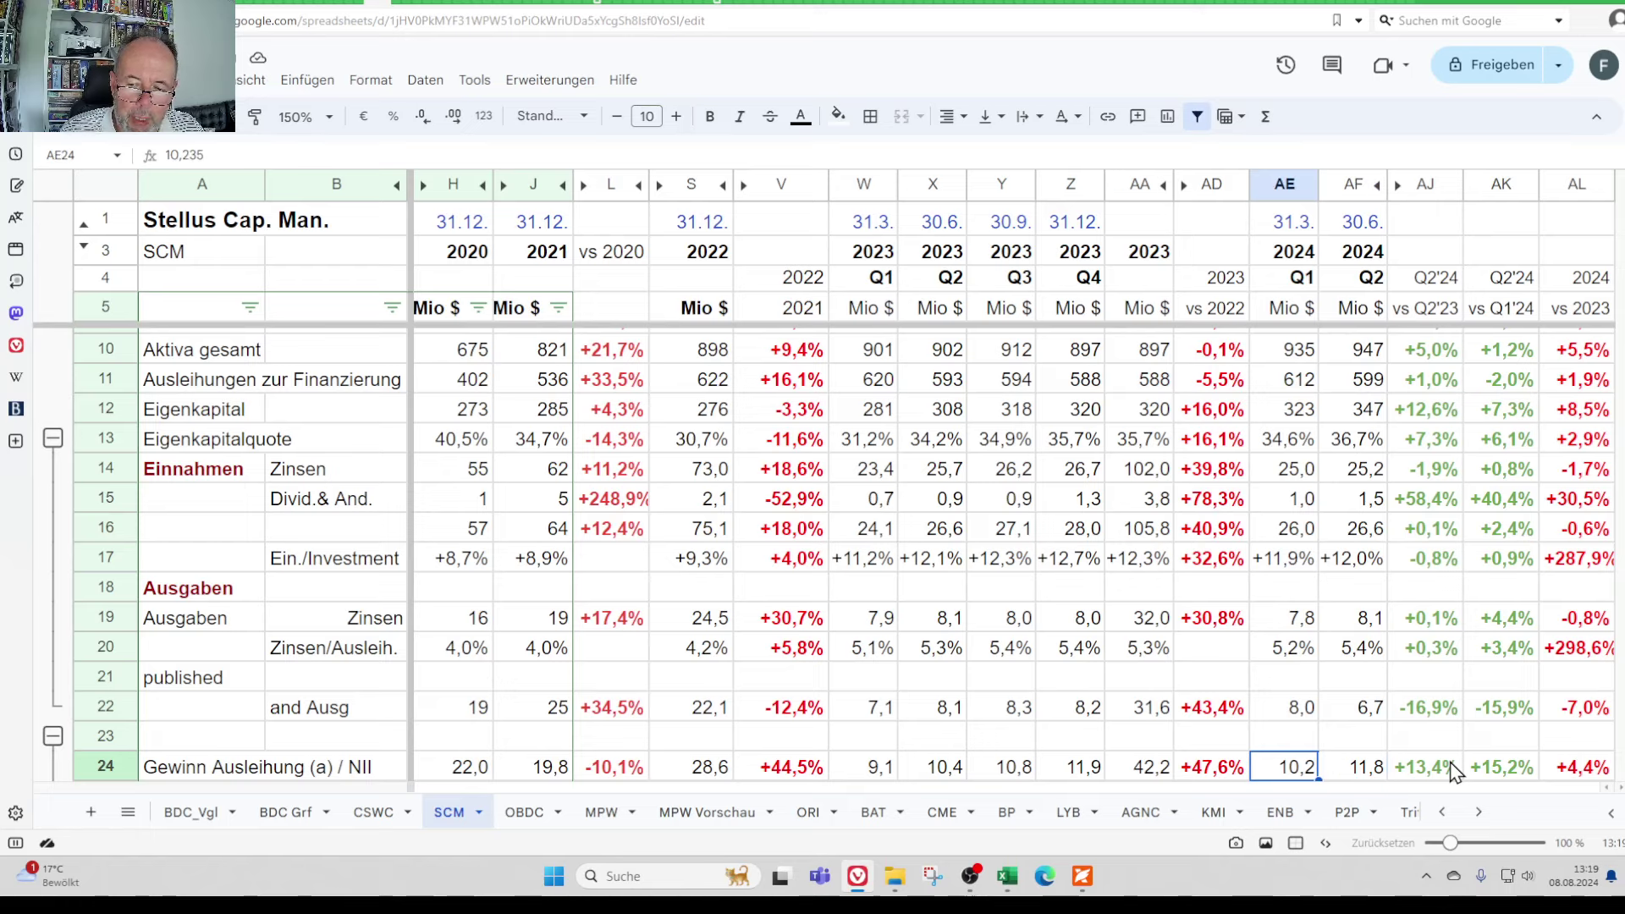
{"action": "key", "text": "Left"}
{"action": "key", "text": "Right"}
{"action": "key", "text": "Right"}
{"action": "key", "text": "Right"}
{"action": "key", "text": "Right"}
{"action": "key", "text": "Right"}
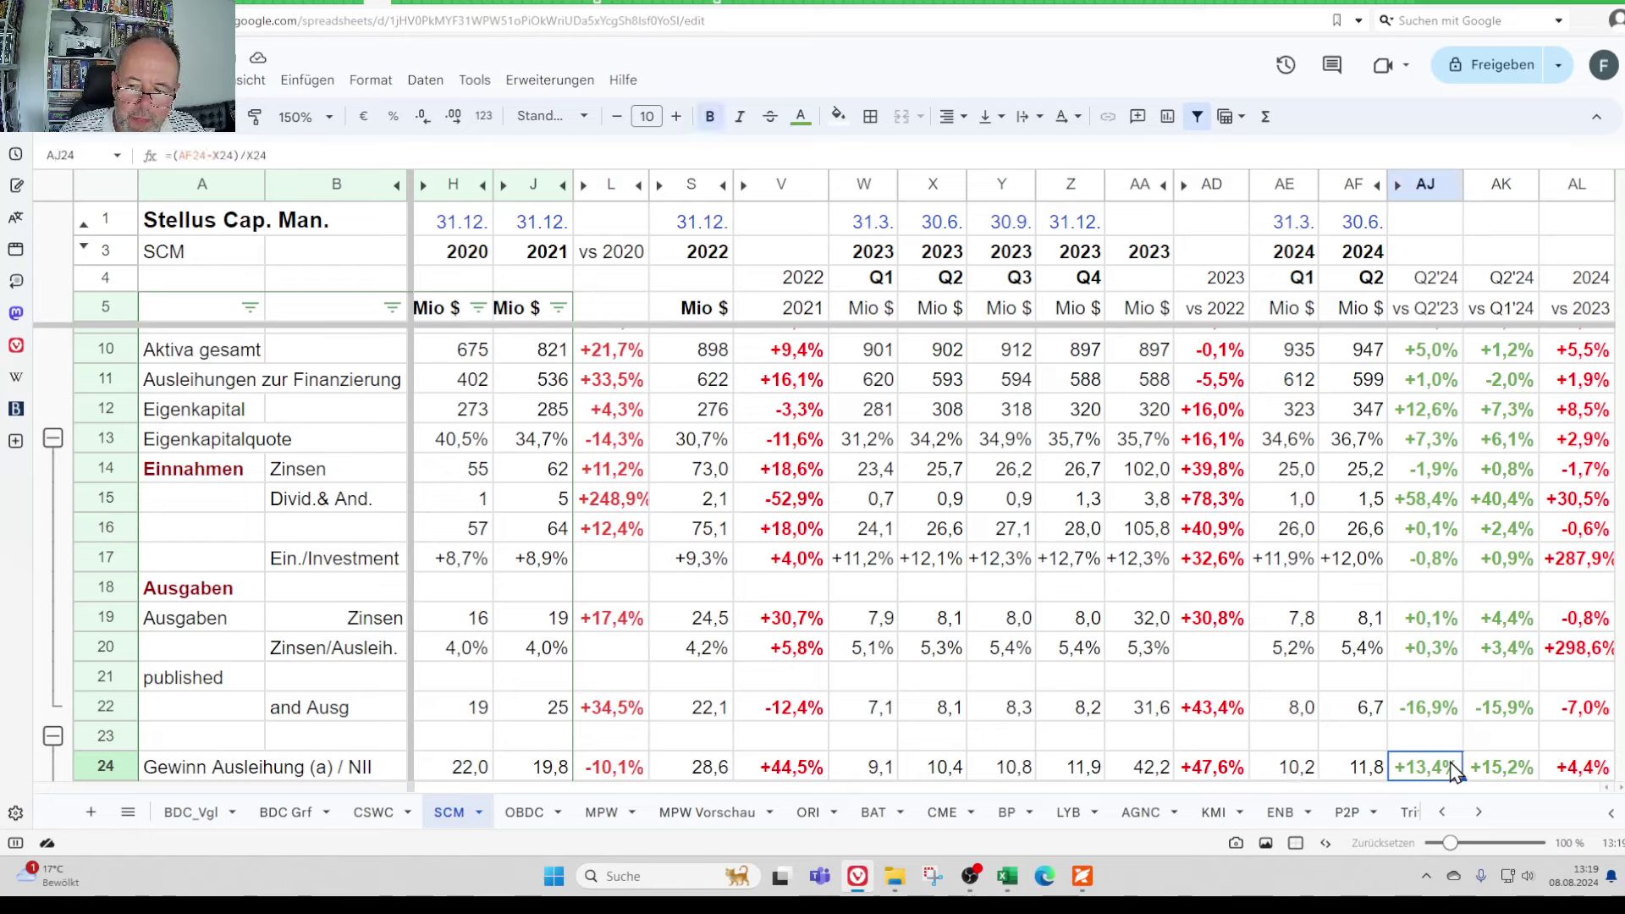
{"action": "key", "text": "Left"}
{"action": "key", "text": "Left"}
{"action": "key", "text": "Left"}
{"action": "key", "text": "Left"}
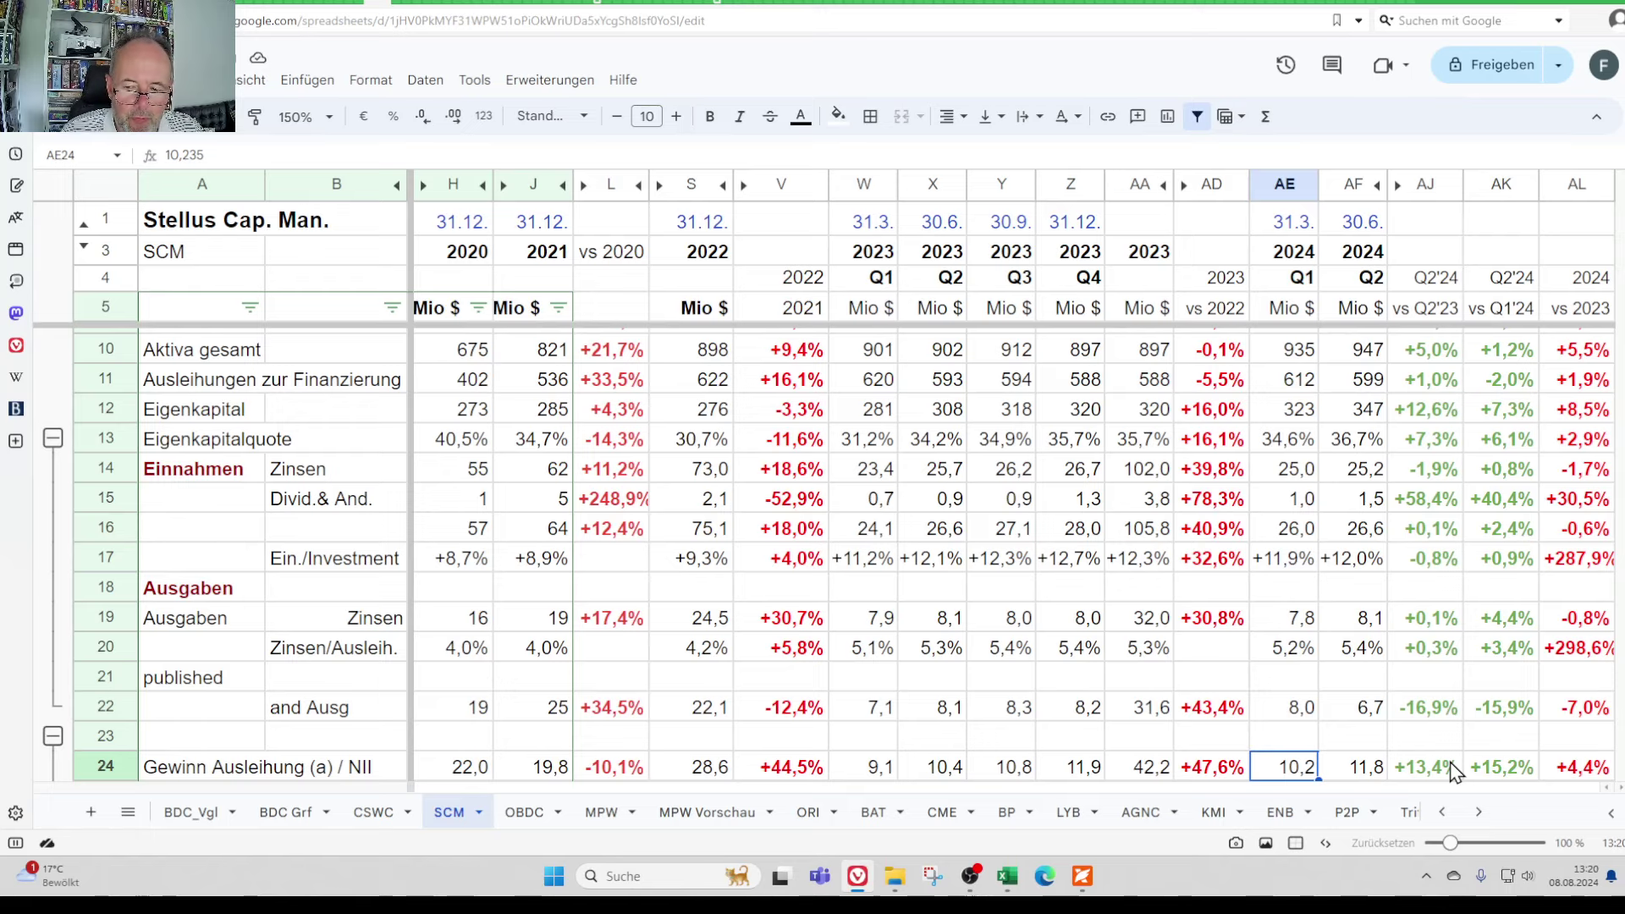
- Compare the valuation changes in row 25 between Q1 and Q2 2024
{"action": "key", "text": "Down"}
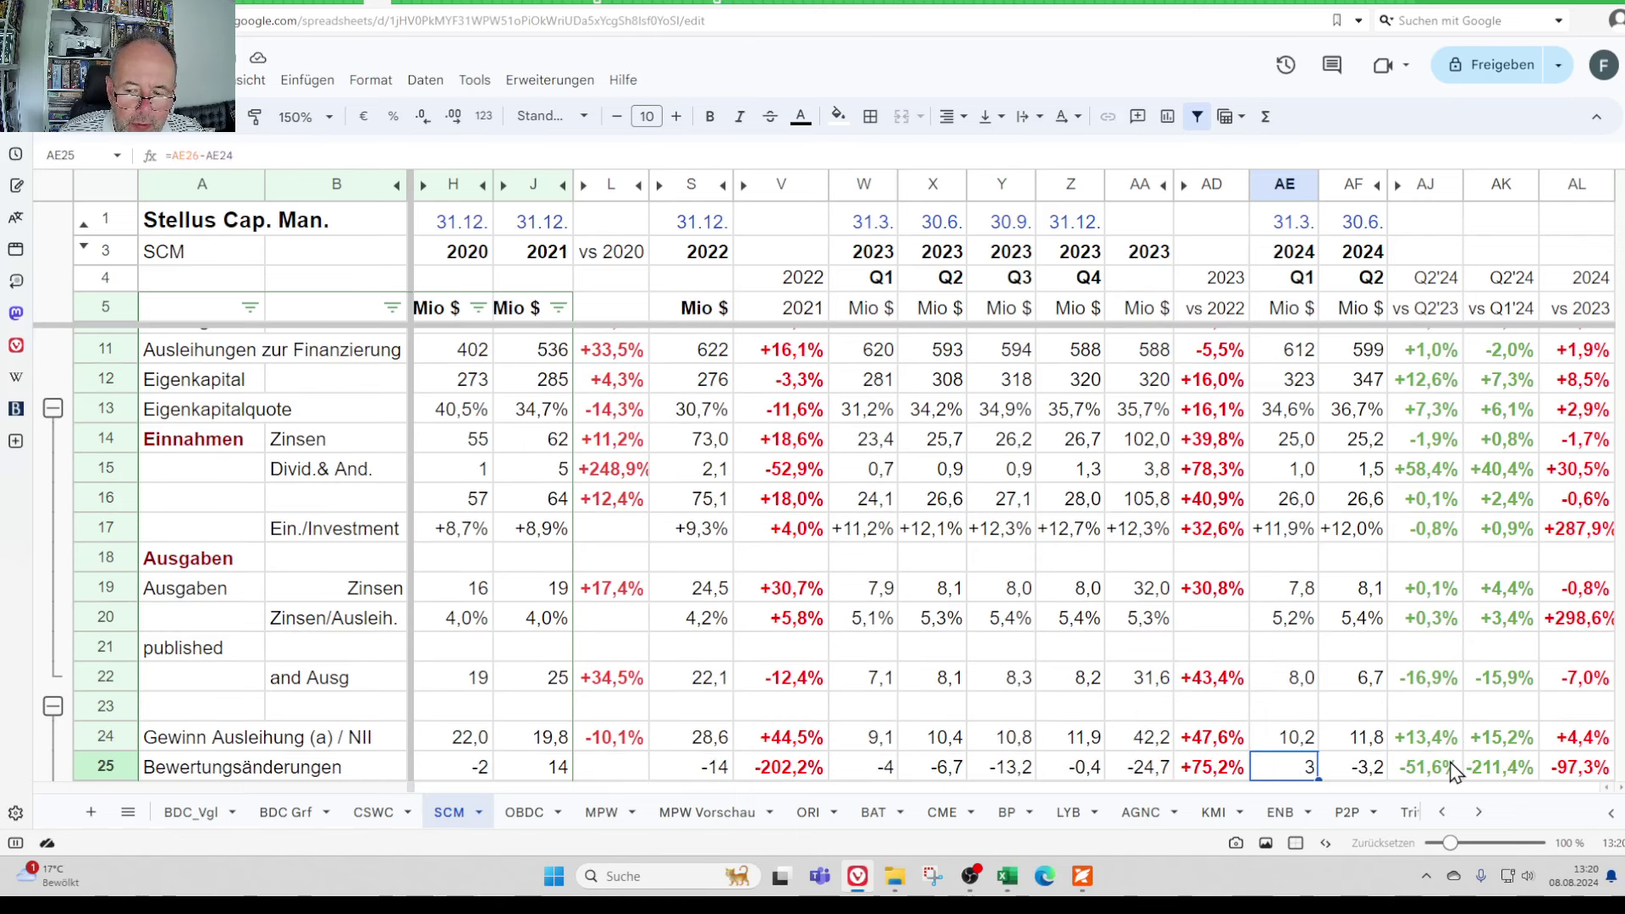
{"action": "key", "text": "Right"}
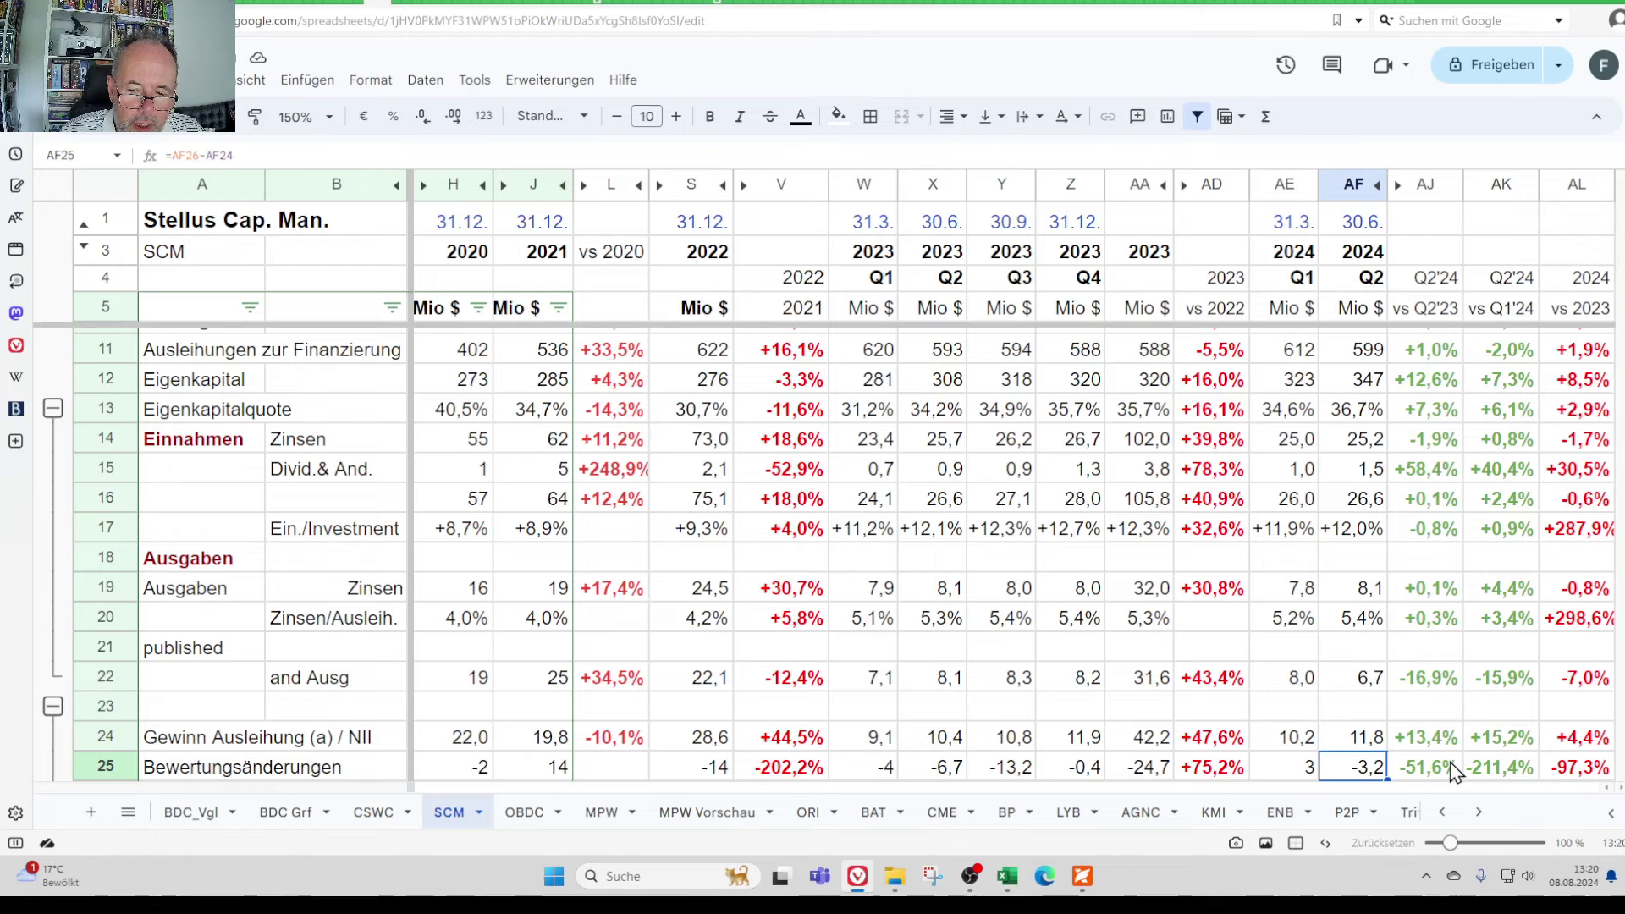
{"action": "key", "text": "Left"}
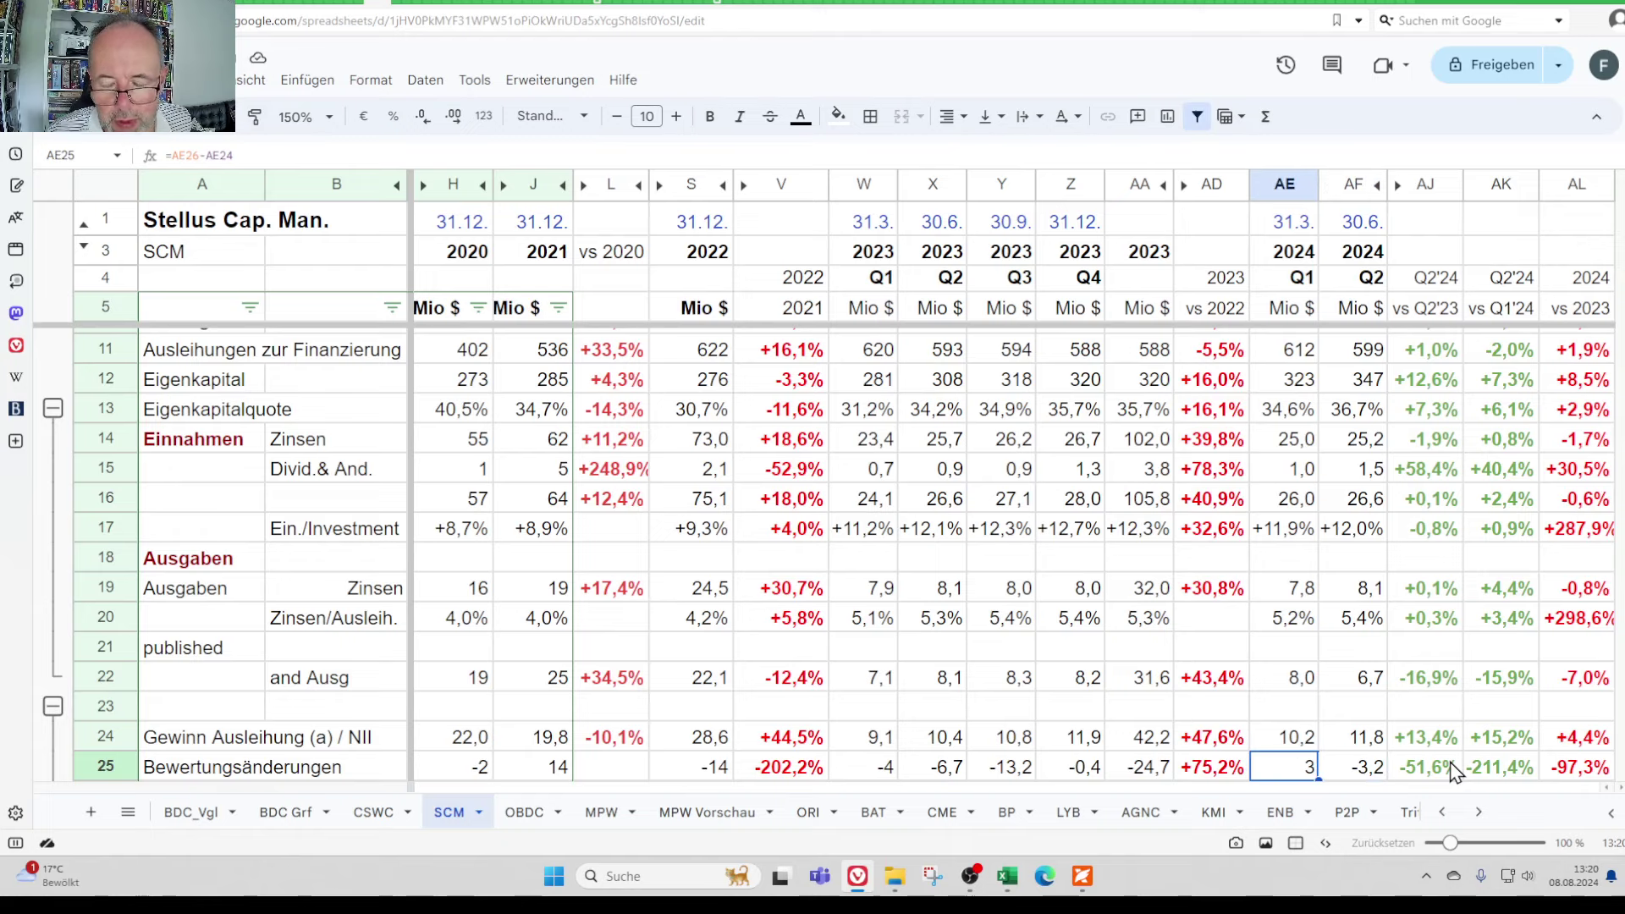
{"action": "key", "text": "Right"}
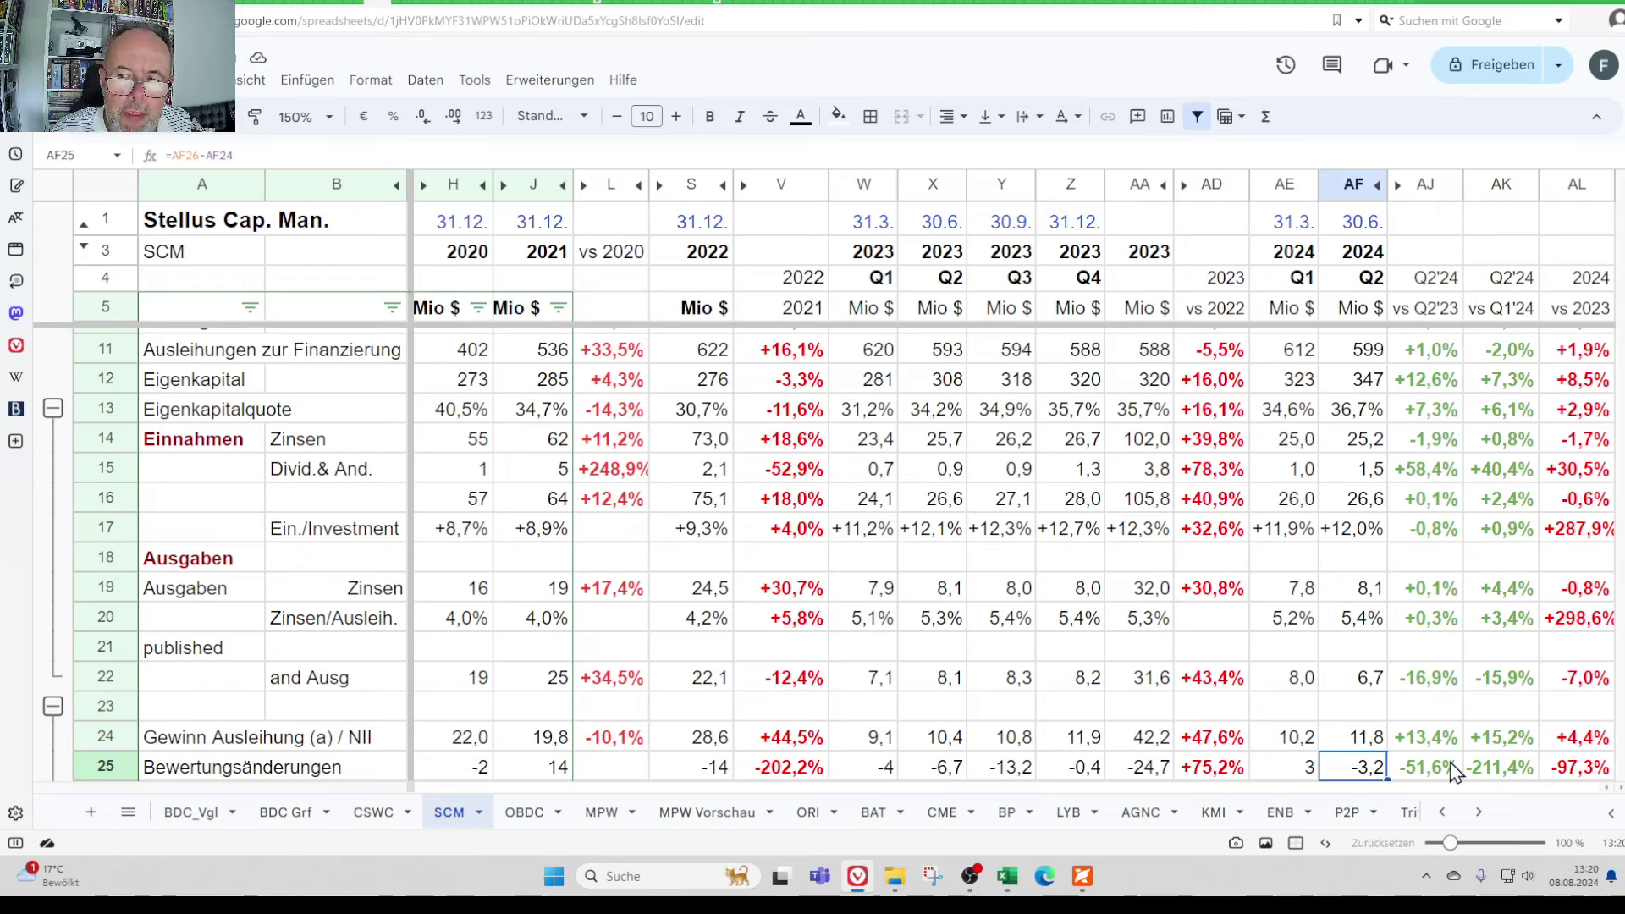
- Trace the Q2 2024 figures in column AF back up to the investments in row 6
{"action": "key", "text": "Up"}
{"action": "key", "text": "Up"}
{"action": "key", "text": "Up"}
{"action": "key", "text": "Up"}
{"action": "key", "text": "Up"}
{"action": "key", "text": "Up"}
{"action": "key", "text": "Up"}
{"action": "key", "text": "Up"}
{"action": "key", "text": "Up"}
{"action": "key", "text": "Up"}
{"action": "key", "text": "Up"}
{"action": "key", "text": "Up"}
{"action": "key", "text": "Up"}
{"action": "key", "text": "Up"}
{"action": "key", "text": "Up"}
{"action": "key", "text": "Up"}
{"action": "key", "text": "Up"}
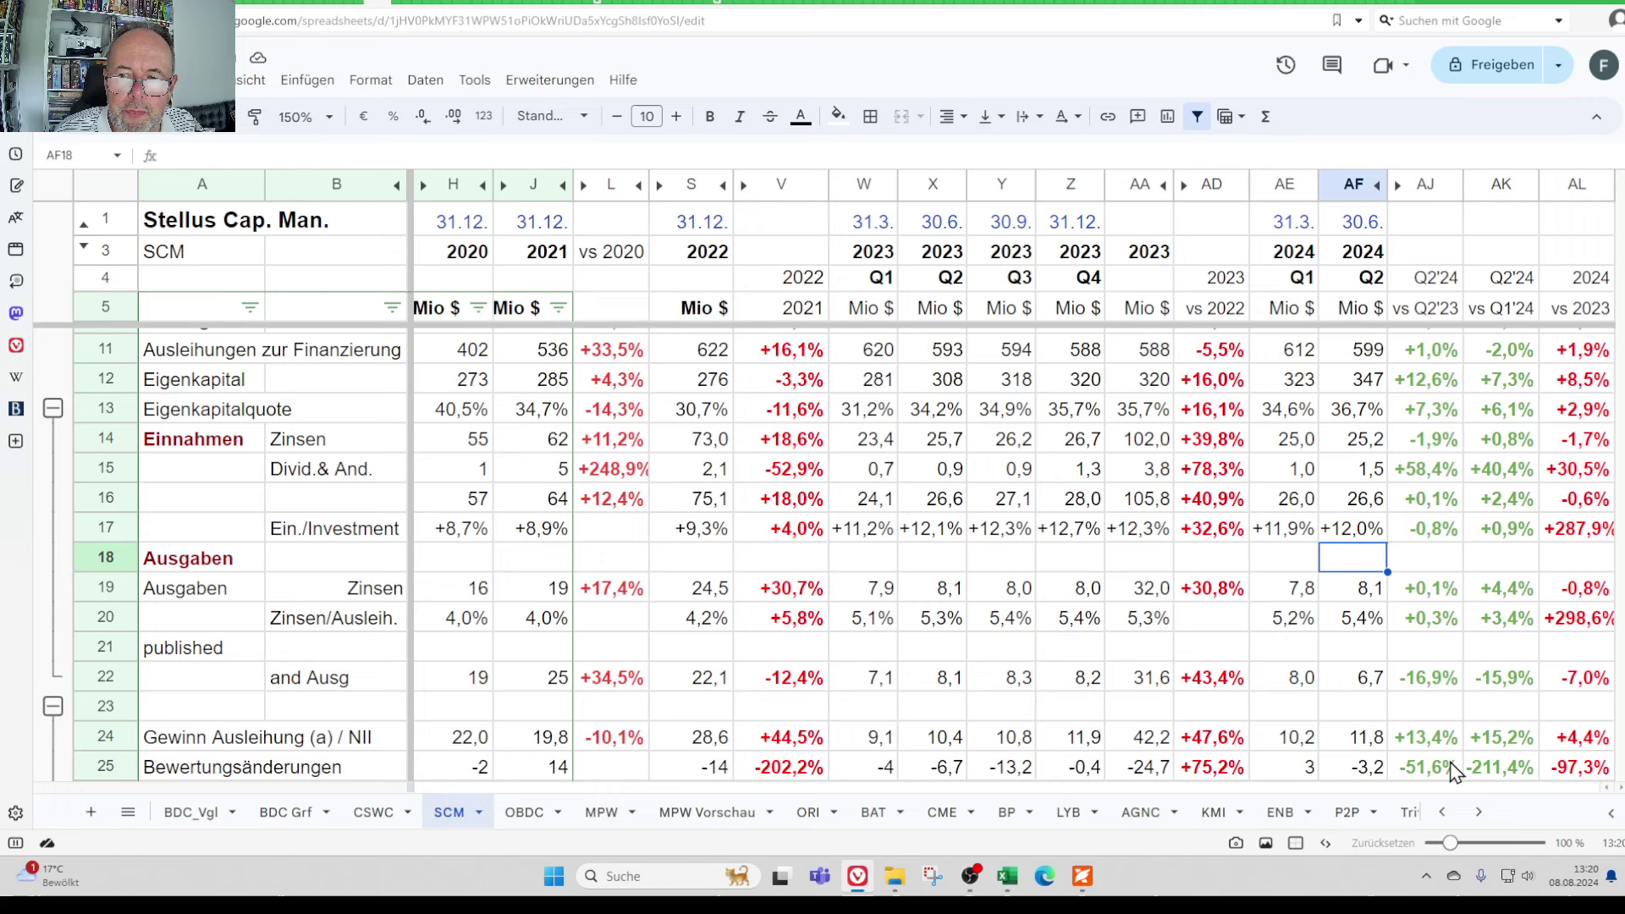
{"action": "key", "text": "Up"}
{"action": "key", "text": "Up"}
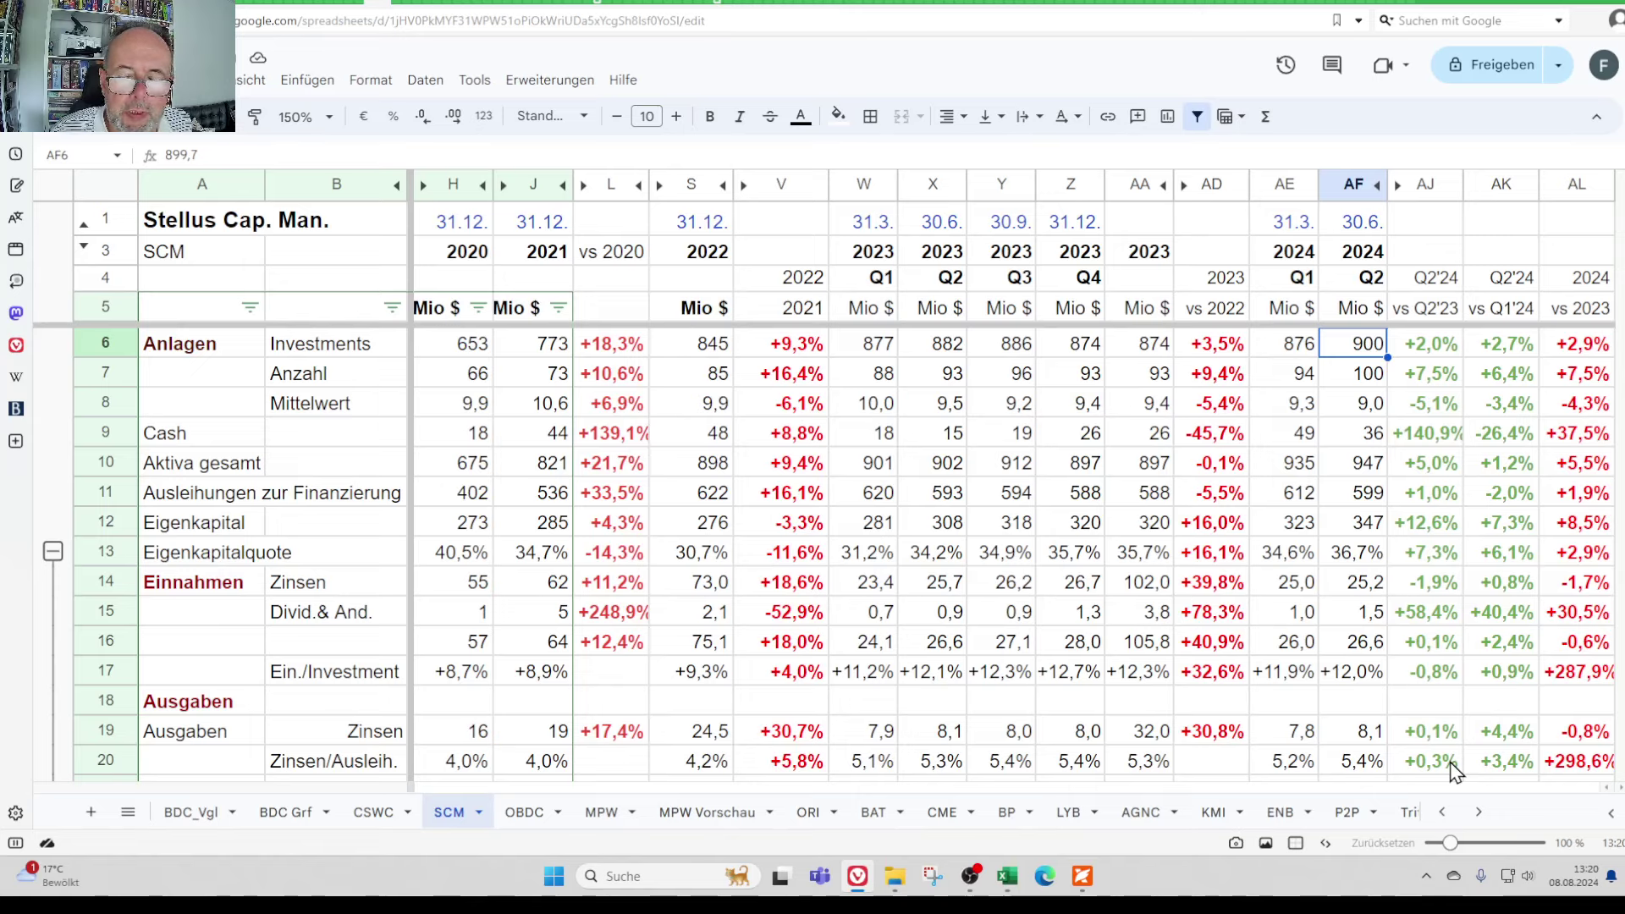
- Run through the Q2 2024 figures between the investments and the expense rows, returning to the investments in AF6
{"action": "key", "text": "Down"}
{"action": "key", "text": "Down"}
{"action": "key", "text": "Down"}
{"action": "key", "text": "Down"}
{"action": "key", "text": "Down"}
{"action": "key", "text": "Down"}
{"action": "key", "text": "Down"}
{"action": "key", "text": "Down"}
{"action": "key", "text": "Down"}
{"action": "key", "text": "Down"}
{"action": "key", "text": "Down"}
{"action": "key", "text": "Down"}
{"action": "key", "text": "Down"}
{"action": "key", "text": "Down"}
{"action": "key", "text": "Down"}
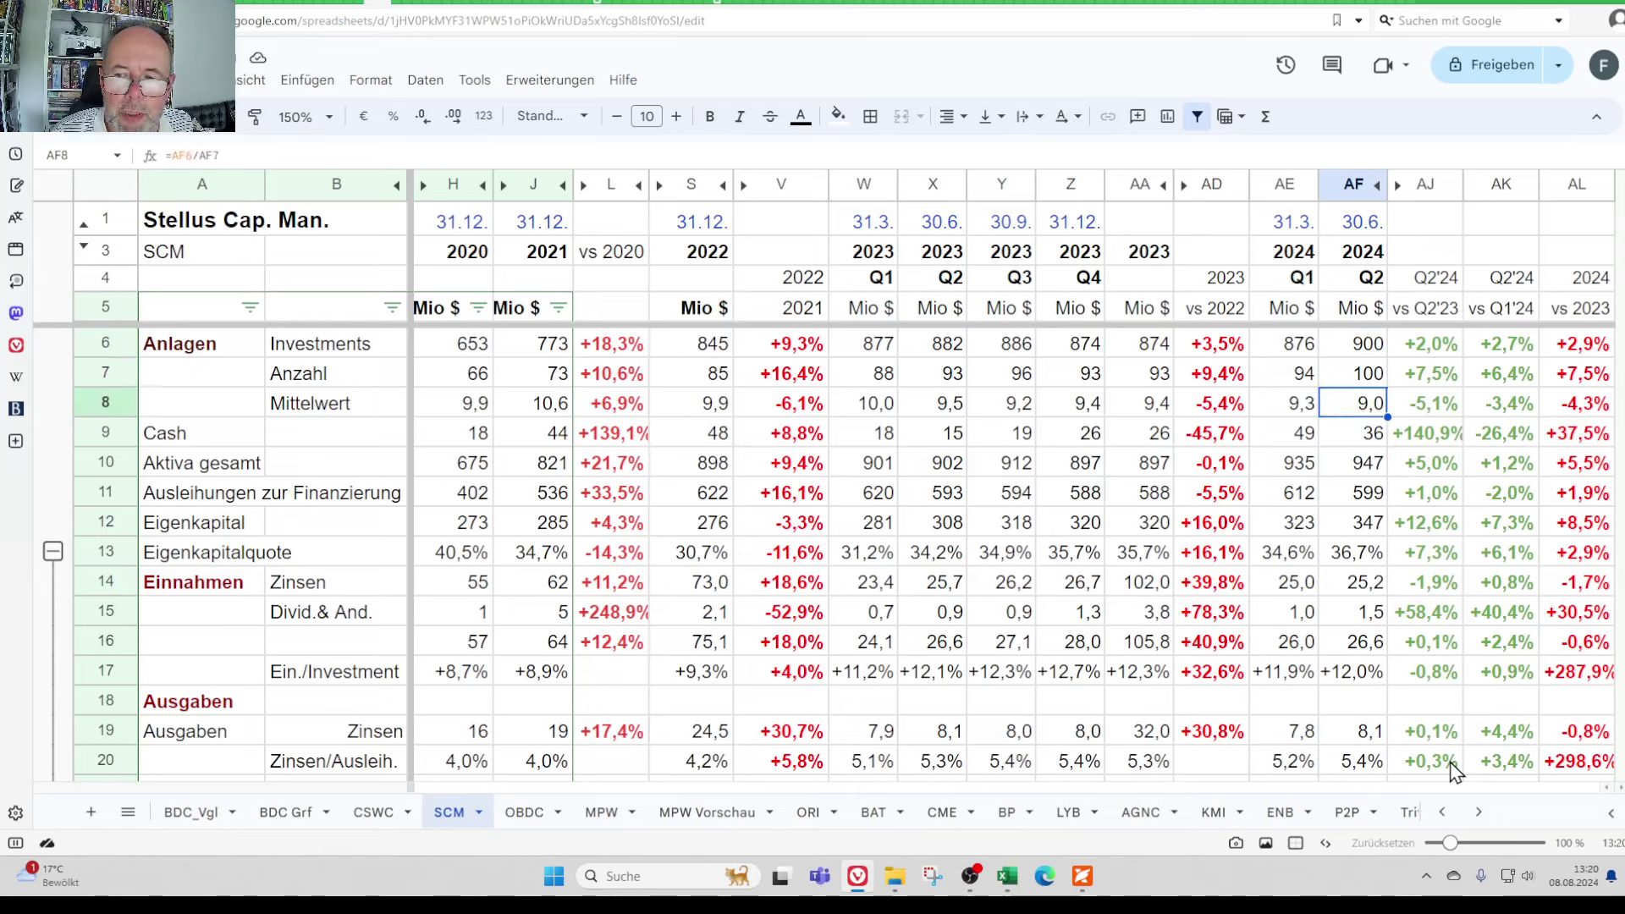
{"action": "key", "text": "Up"}
{"action": "key", "text": "Up"}
{"action": "key", "text": "Up"}
{"action": "key", "text": "Up"}
{"action": "key", "text": "Up"}
{"action": "key", "text": "Up"}
{"action": "key", "text": "Up"}
{"action": "key", "text": "Up"}
{"action": "key", "text": "Up"}
{"action": "key", "text": "Up"}
{"action": "key", "text": "Up"}
{"action": "key", "text": "Up"}
{"action": "key", "text": "Up"}
{"action": "key", "text": "Up"}
{"action": "key", "text": "Up"}
{"action": "key", "text": "Up"}
{"action": "key", "text": "Up"}
{"action": "key", "text": "Up"}
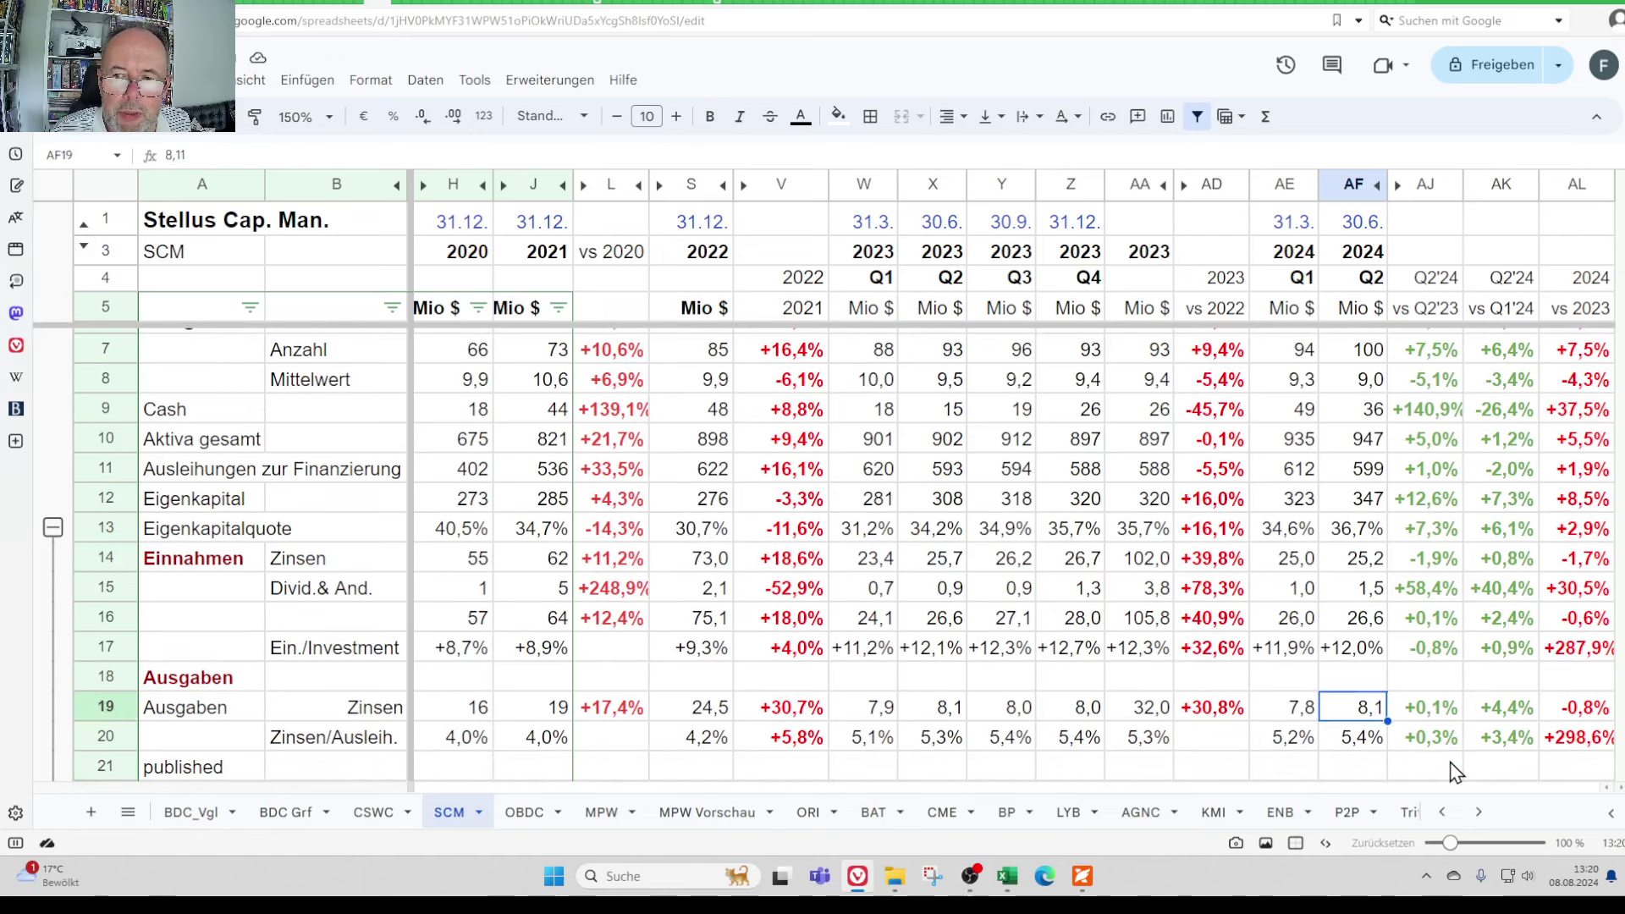
{"action": "key", "text": "Down"}
{"action": "key", "text": "Down"}
{"action": "key", "text": "Down"}
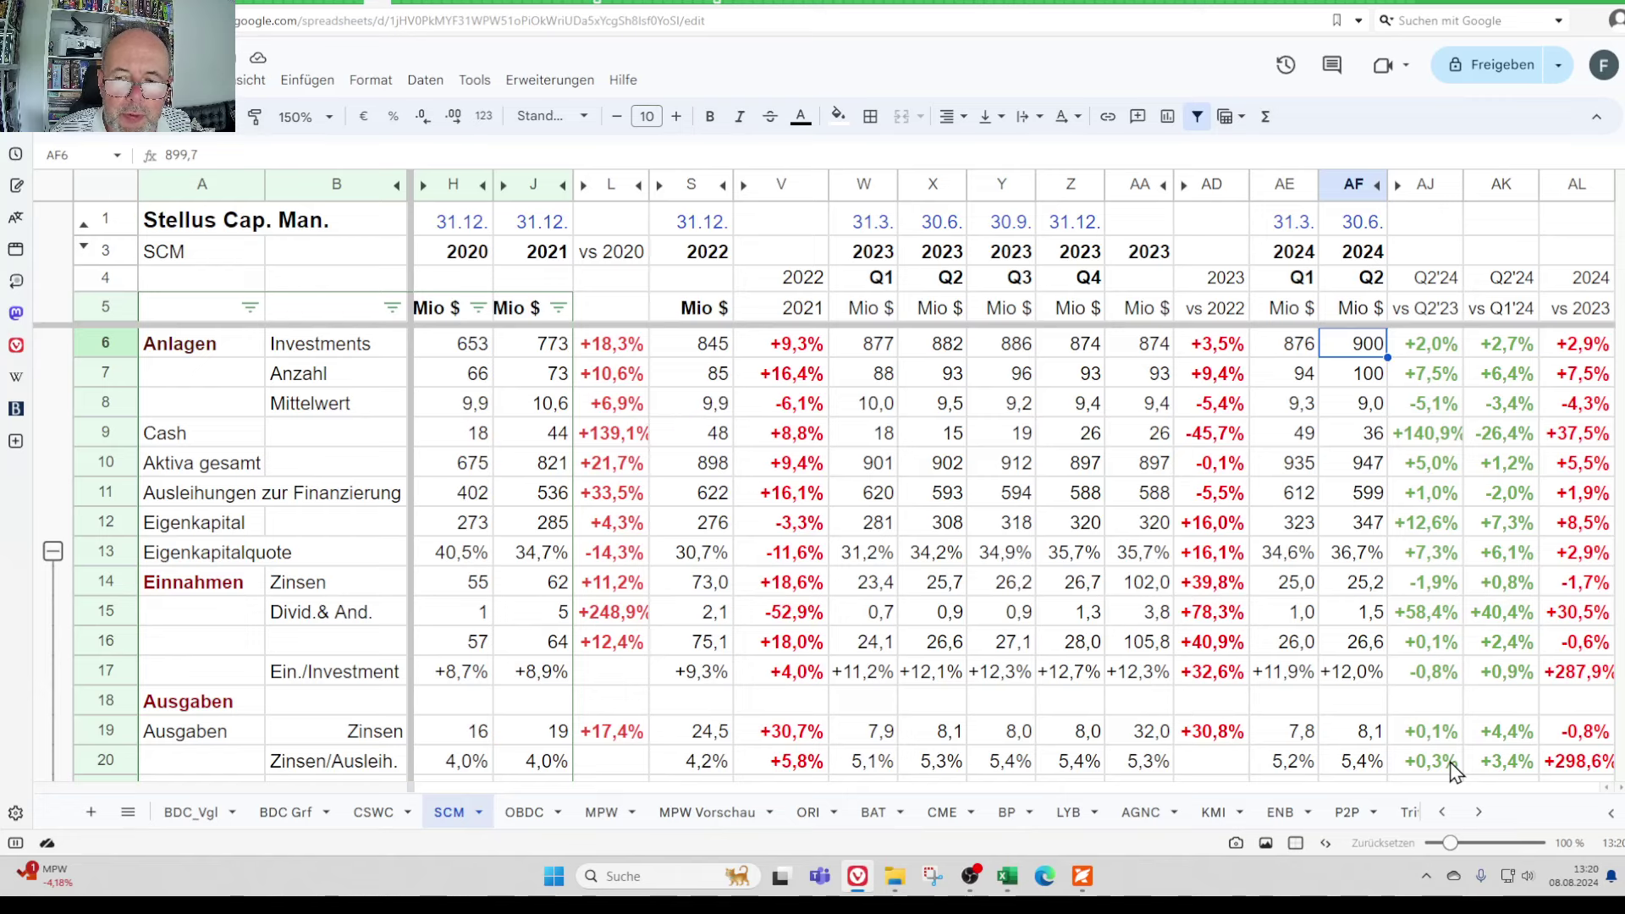
- Follow the Q2 2024 column down from the investments in row 6 to the valuation changes in row 25
{"action": "key", "text": "Down"}
{"action": "key", "text": "Down"}
{"action": "key", "text": "Down"}
{"action": "key", "text": "Down"}
{"action": "key", "text": "Down"}
{"action": "key", "text": "Down"}
{"action": "key", "text": "Down"}
{"action": "key", "text": "Down"}
{"action": "key", "text": "Down"}
{"action": "key", "text": "Down"}
{"action": "key", "text": "Down"}
{"action": "key", "text": "Down"}
{"action": "key", "text": "Down"}
{"action": "key", "text": "Down"}
{"action": "key", "text": "Down"}
{"action": "key", "text": "Down"}
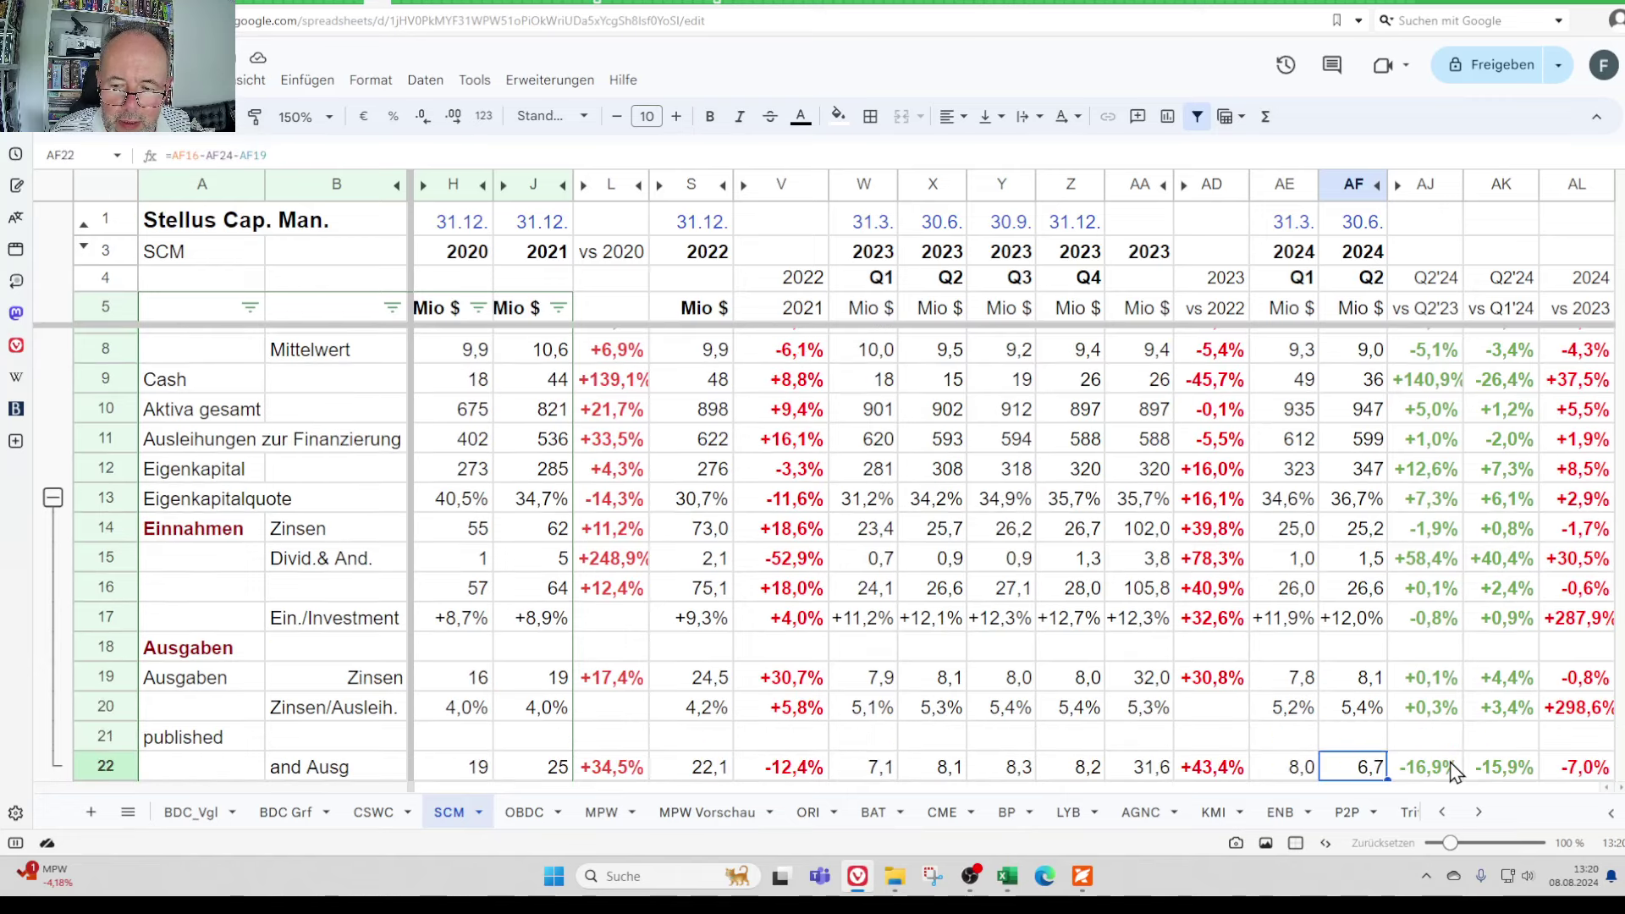
{"action": "key", "text": "Down"}
{"action": "key", "text": "Down"}
{"action": "key", "text": "Down"}
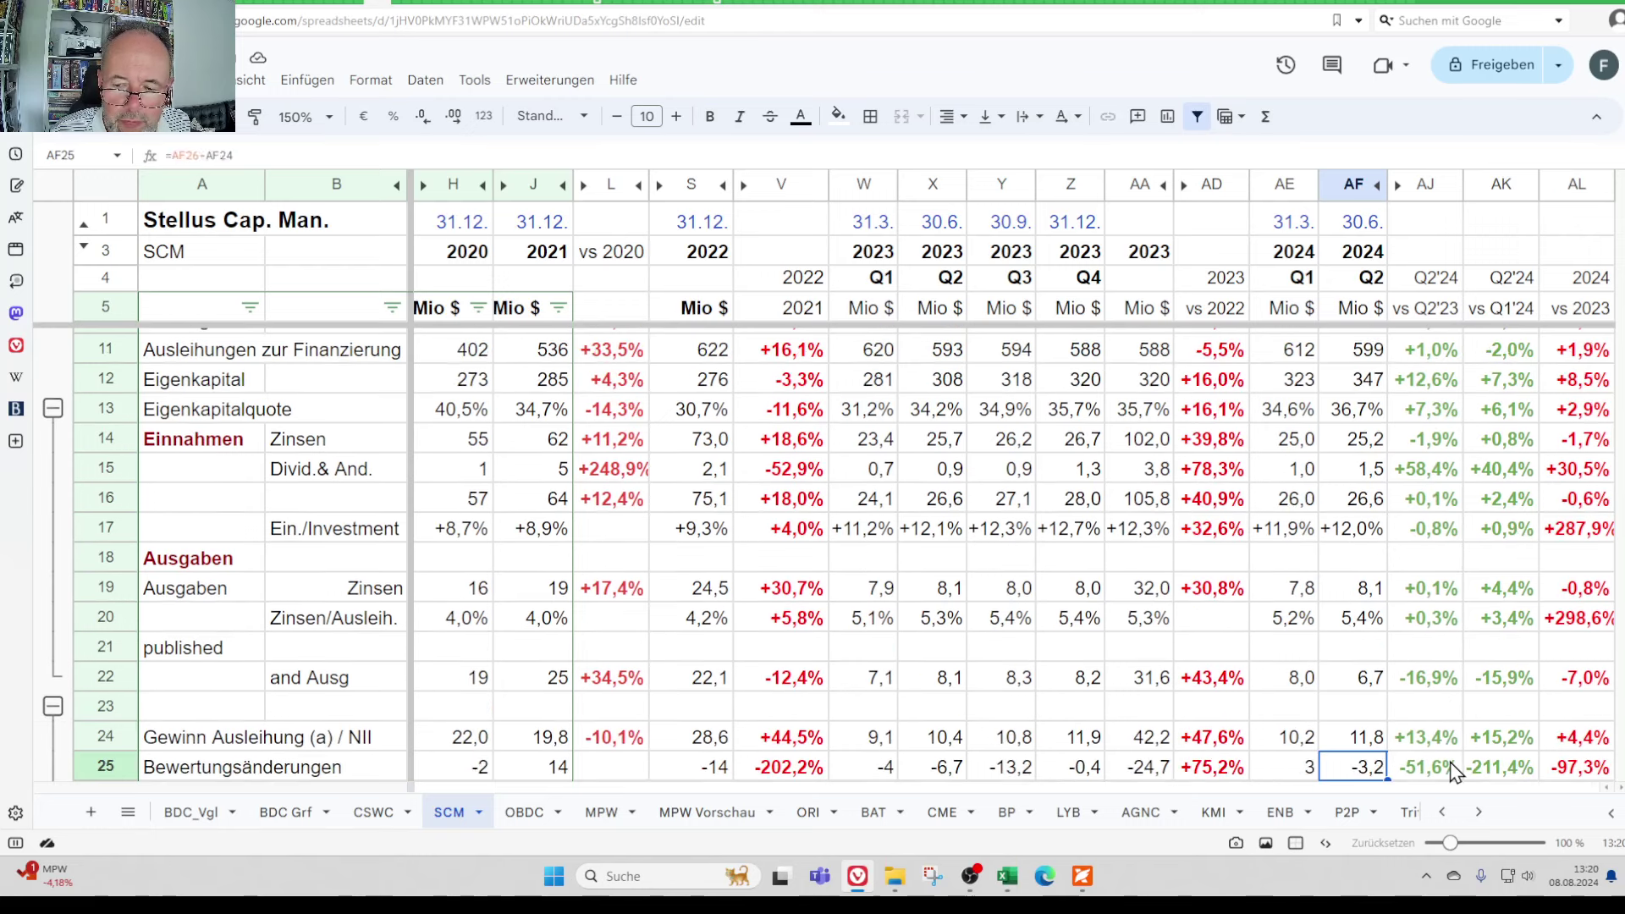
- Examine the Q2 2024 profit in row 26 and follow it back through the 2023 quarters
{"action": "key", "text": "Down"}
{"action": "key", "text": "Down"}
{"action": "key", "text": "Up"}
{"action": "key", "text": "Up"}
{"action": "key", "text": "Down"}
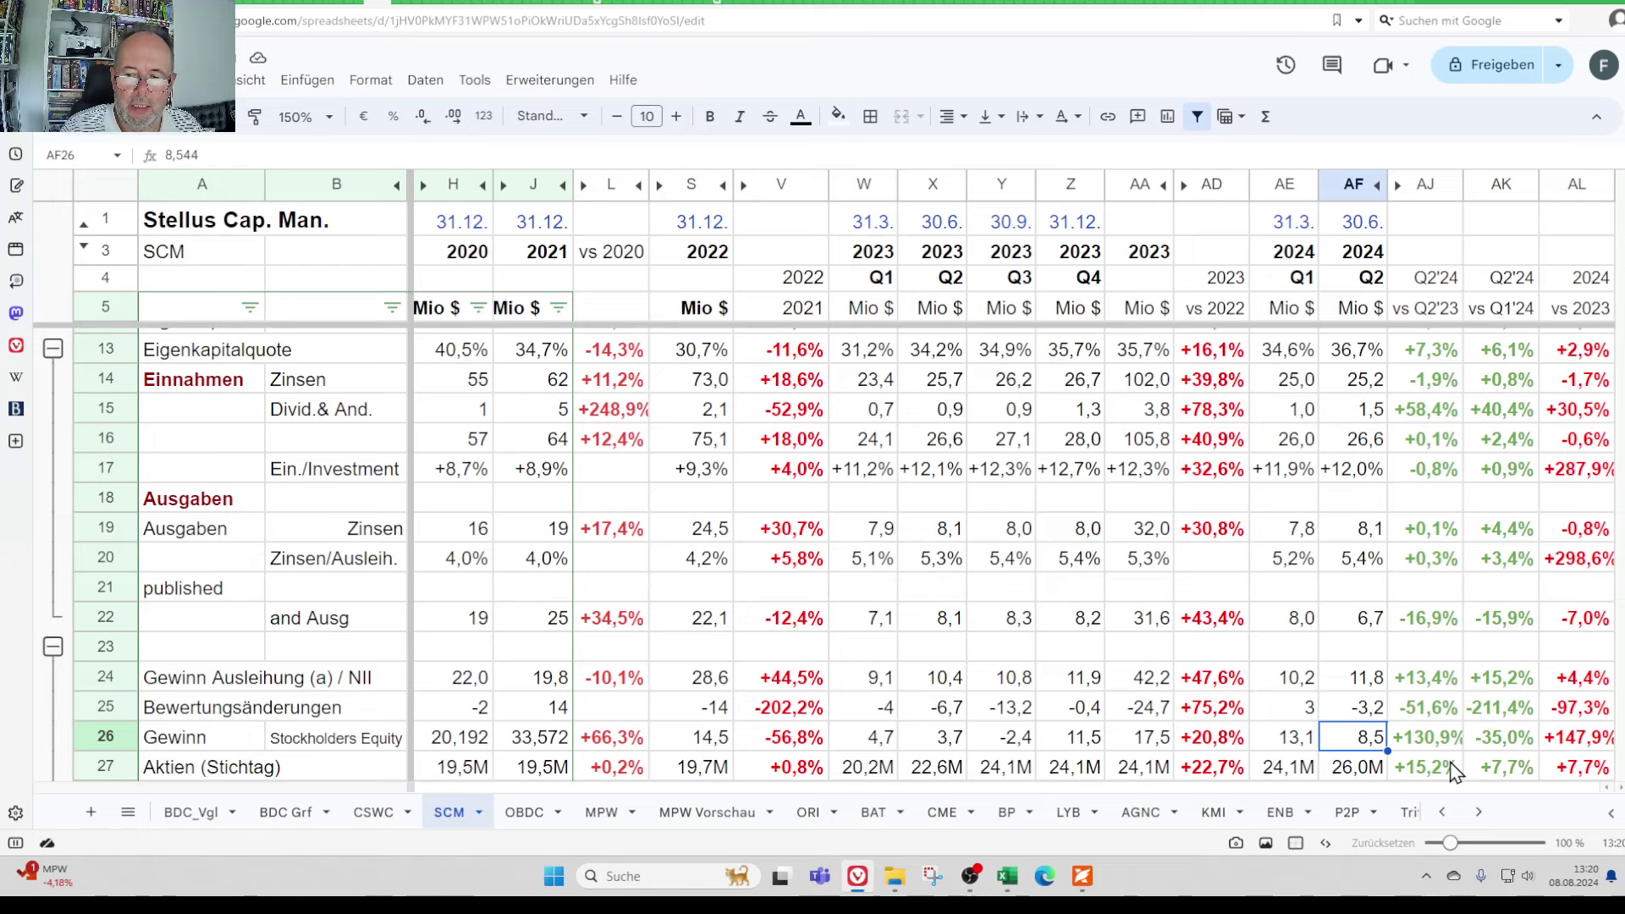
{"action": "key", "text": "Left"}
{"action": "key", "text": "Left"}
{"action": "key", "text": "Left"}
{"action": "key", "text": "Left"}
{"action": "key", "text": "Left"}
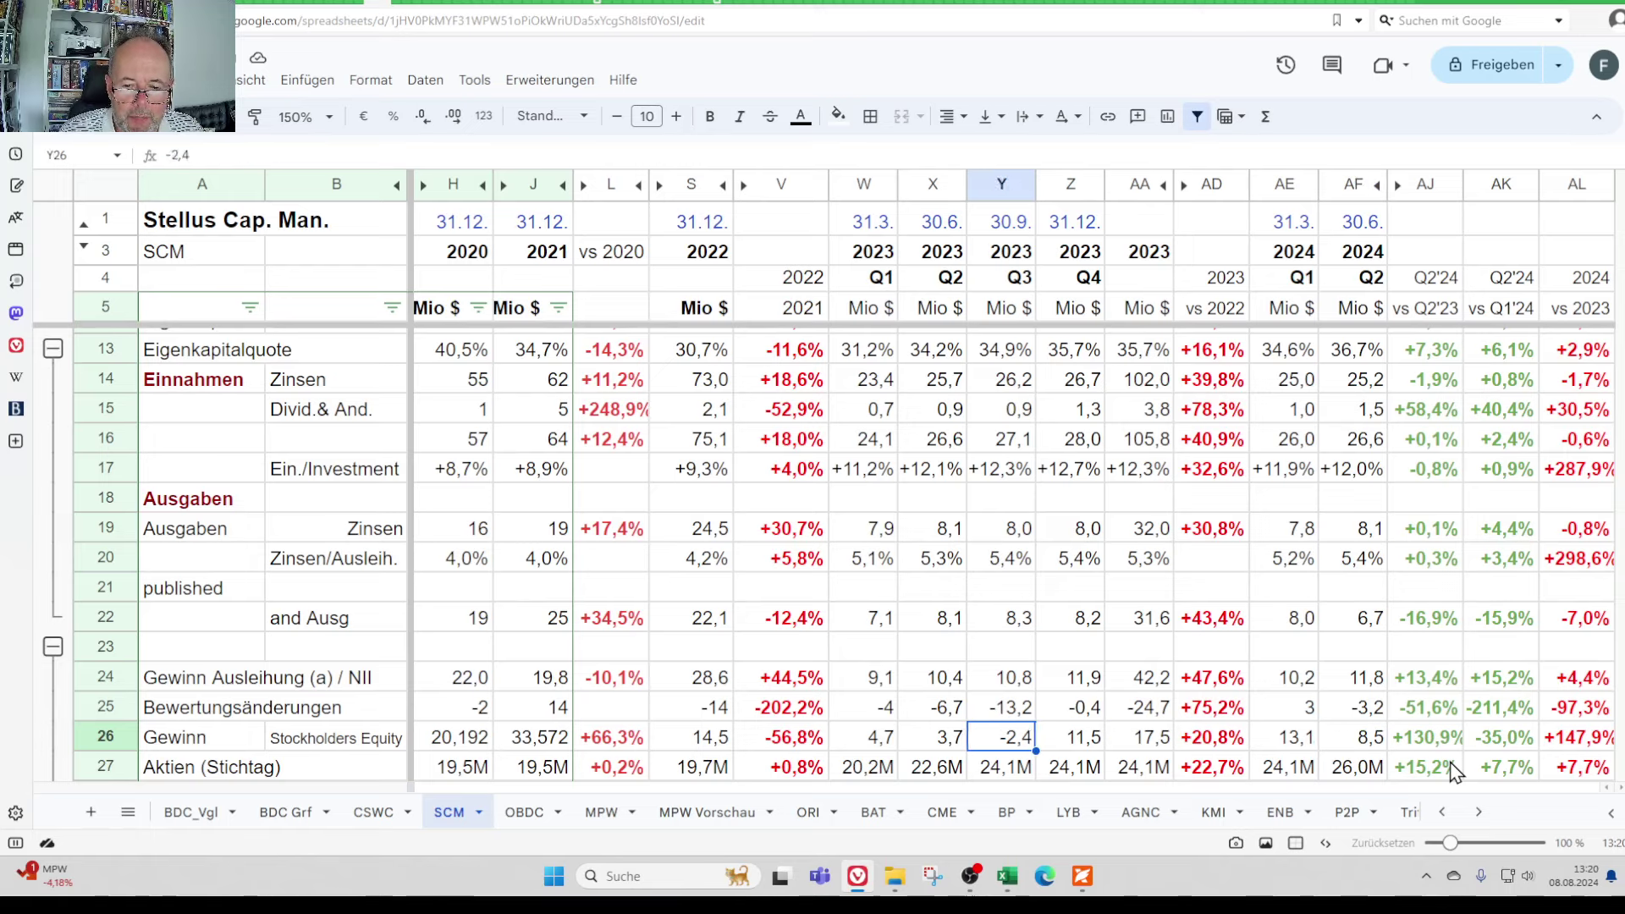
{"action": "key", "text": "Left"}
{"action": "key", "text": "Left"}
{"action": "key", "text": "Right"}
{"action": "key", "text": "Right"}
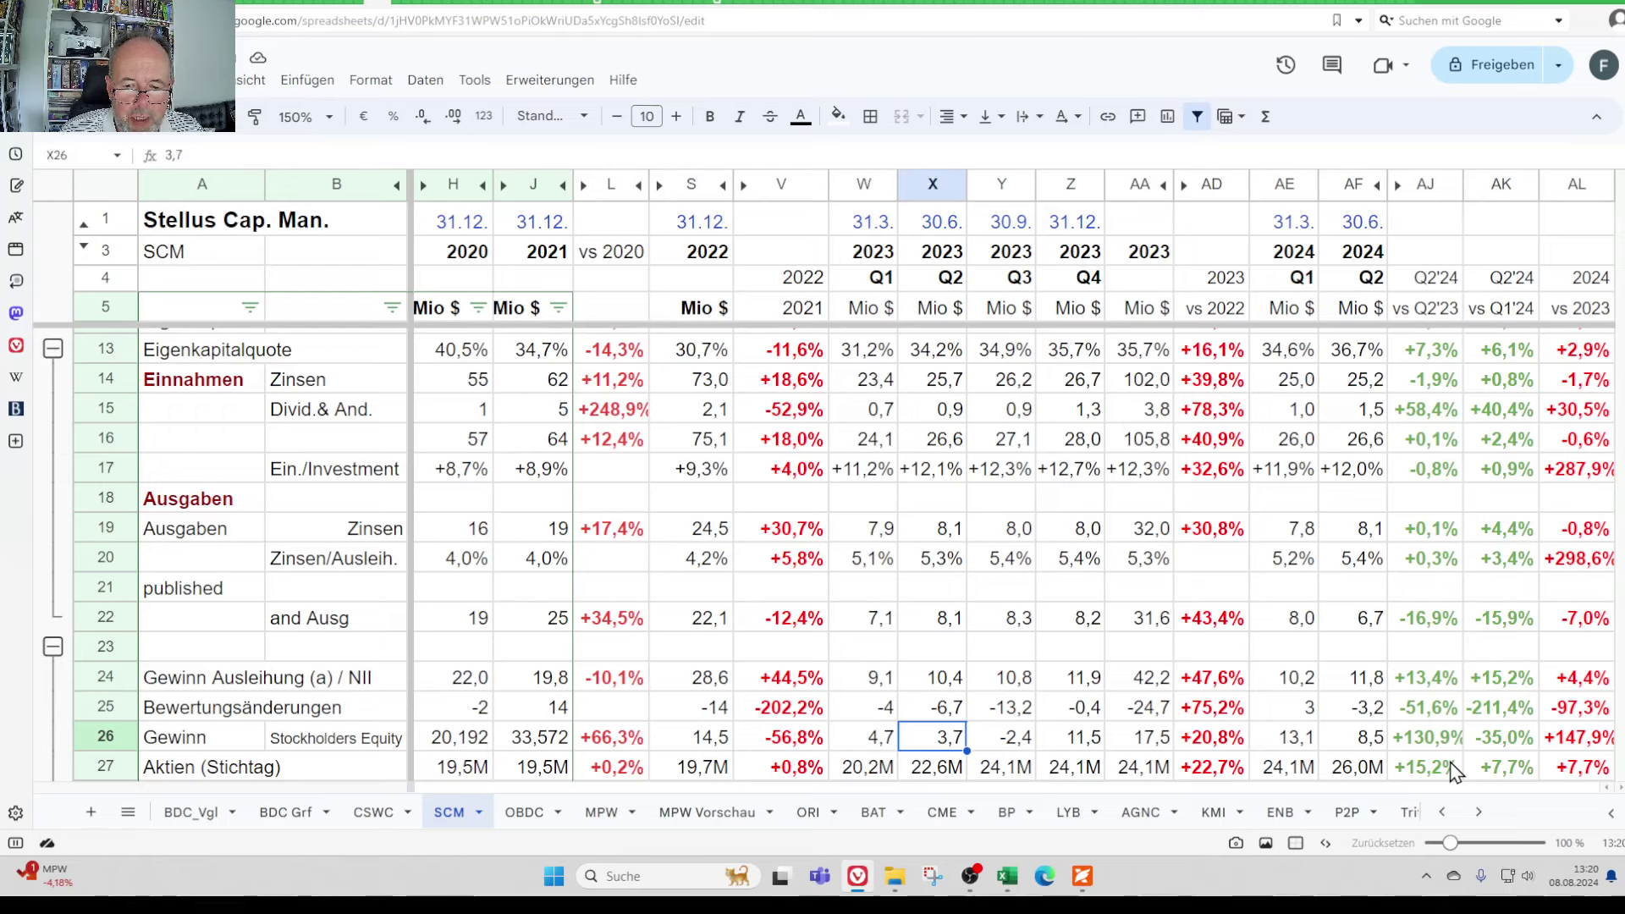
- Compare the Q4 2023 profit in row 26 with the full-year 2023 profit in AA26
{"action": "key", "text": "Right"}
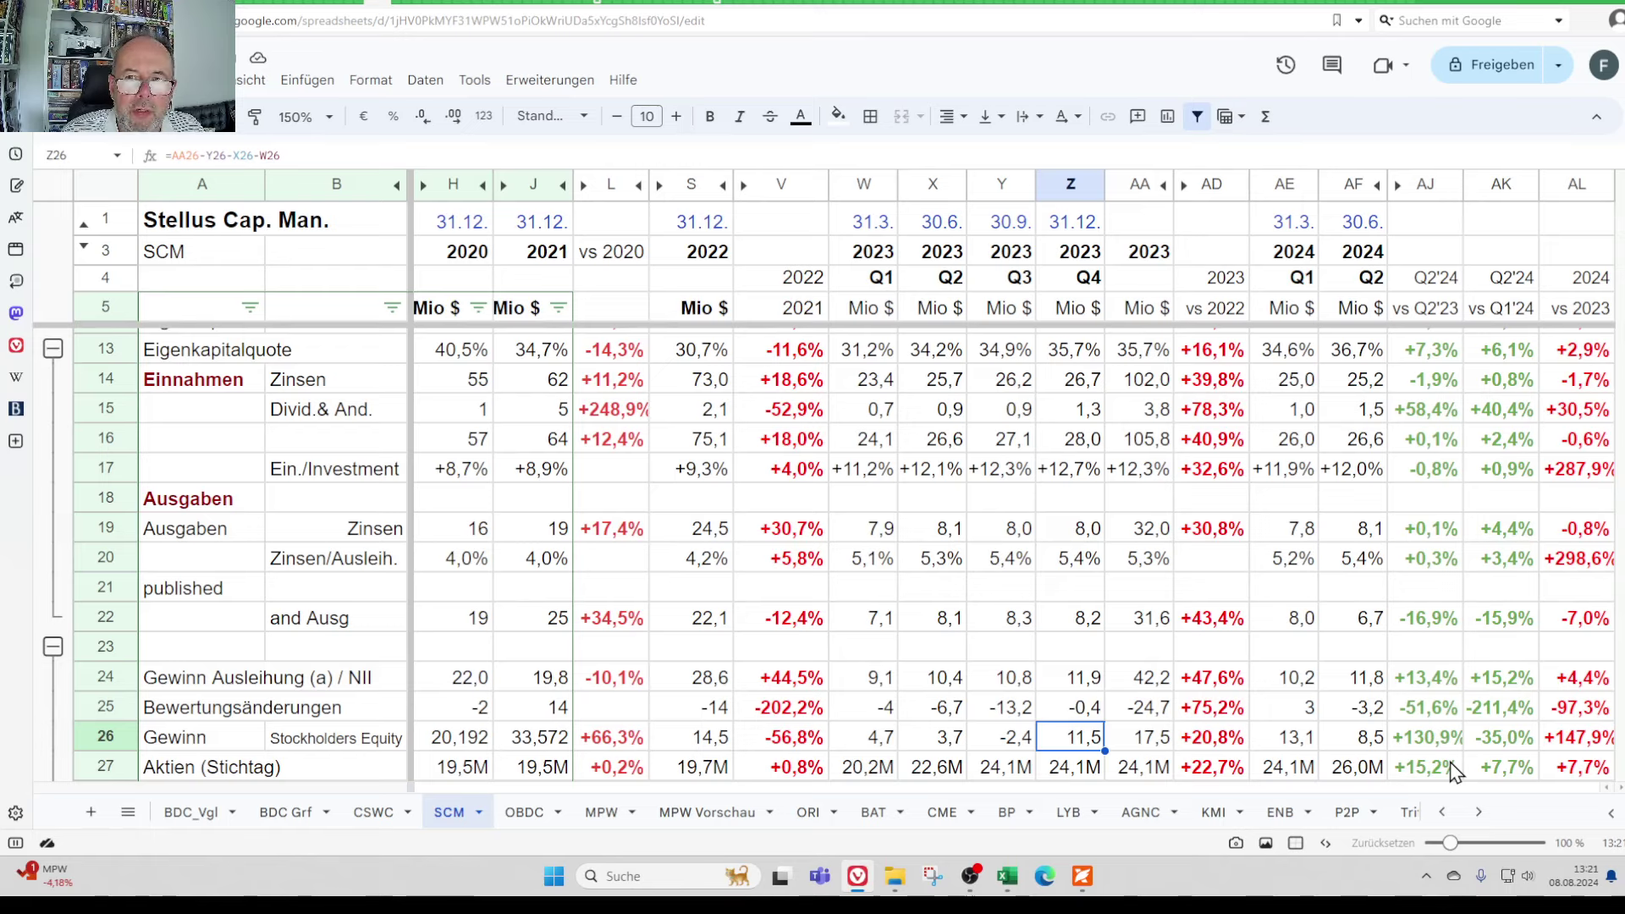
{"action": "key", "text": "Right"}
{"action": "key", "text": "Left"}
{"action": "key", "text": "Left"}
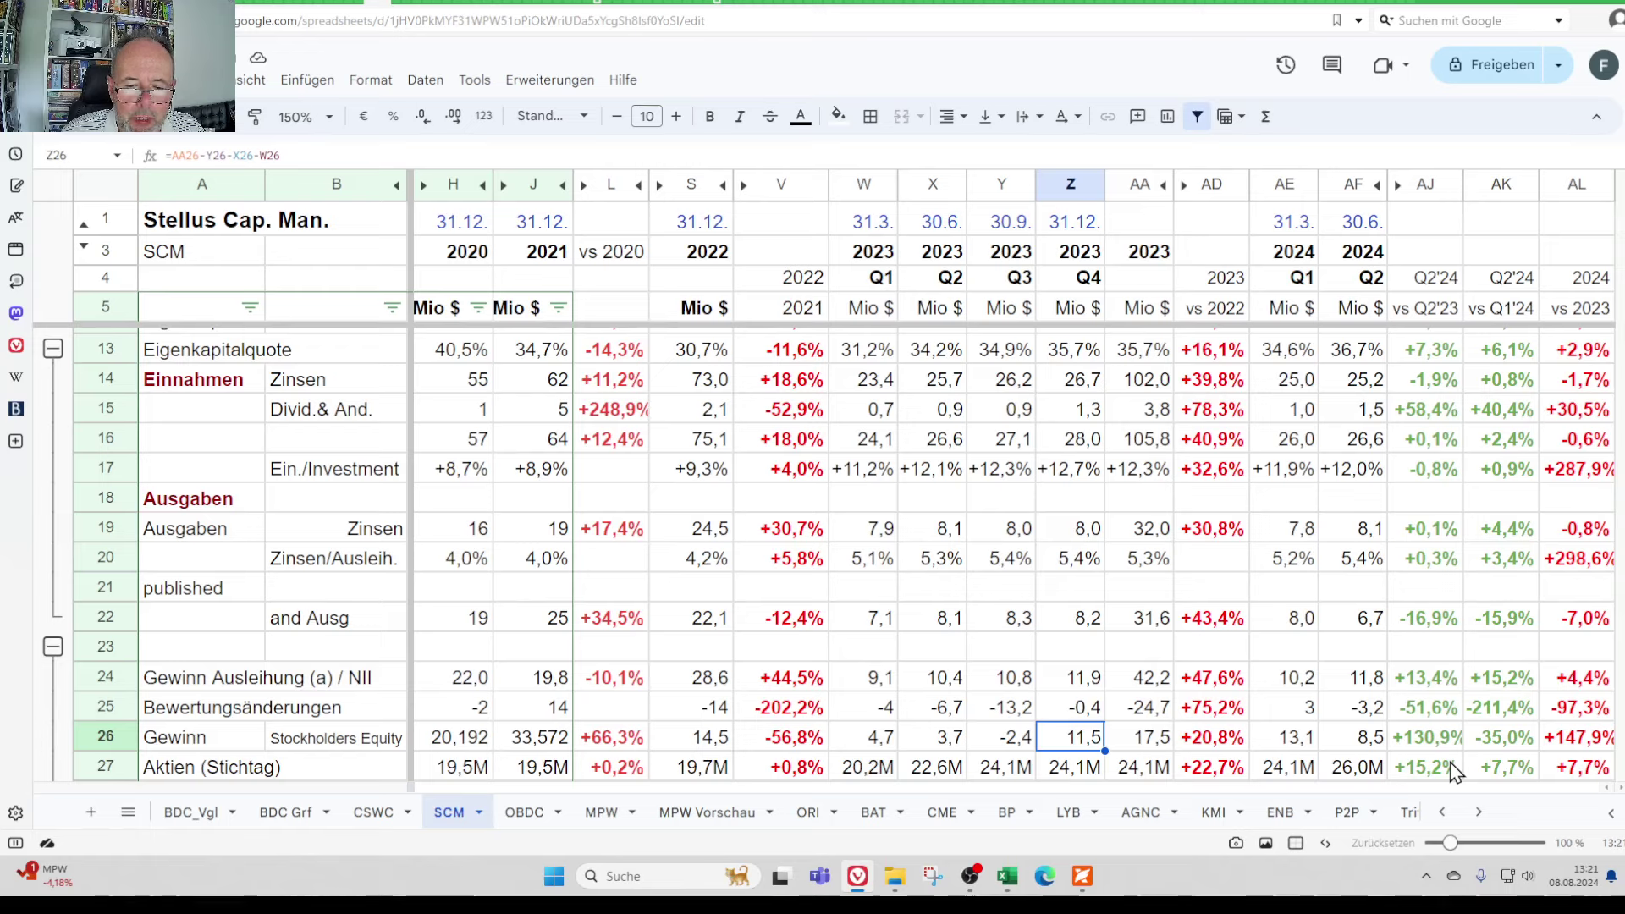
{"action": "key", "text": "Right"}
{"action": "key", "text": "Right"}
{"action": "key", "text": "Left"}
{"action": "key", "text": "Right"}
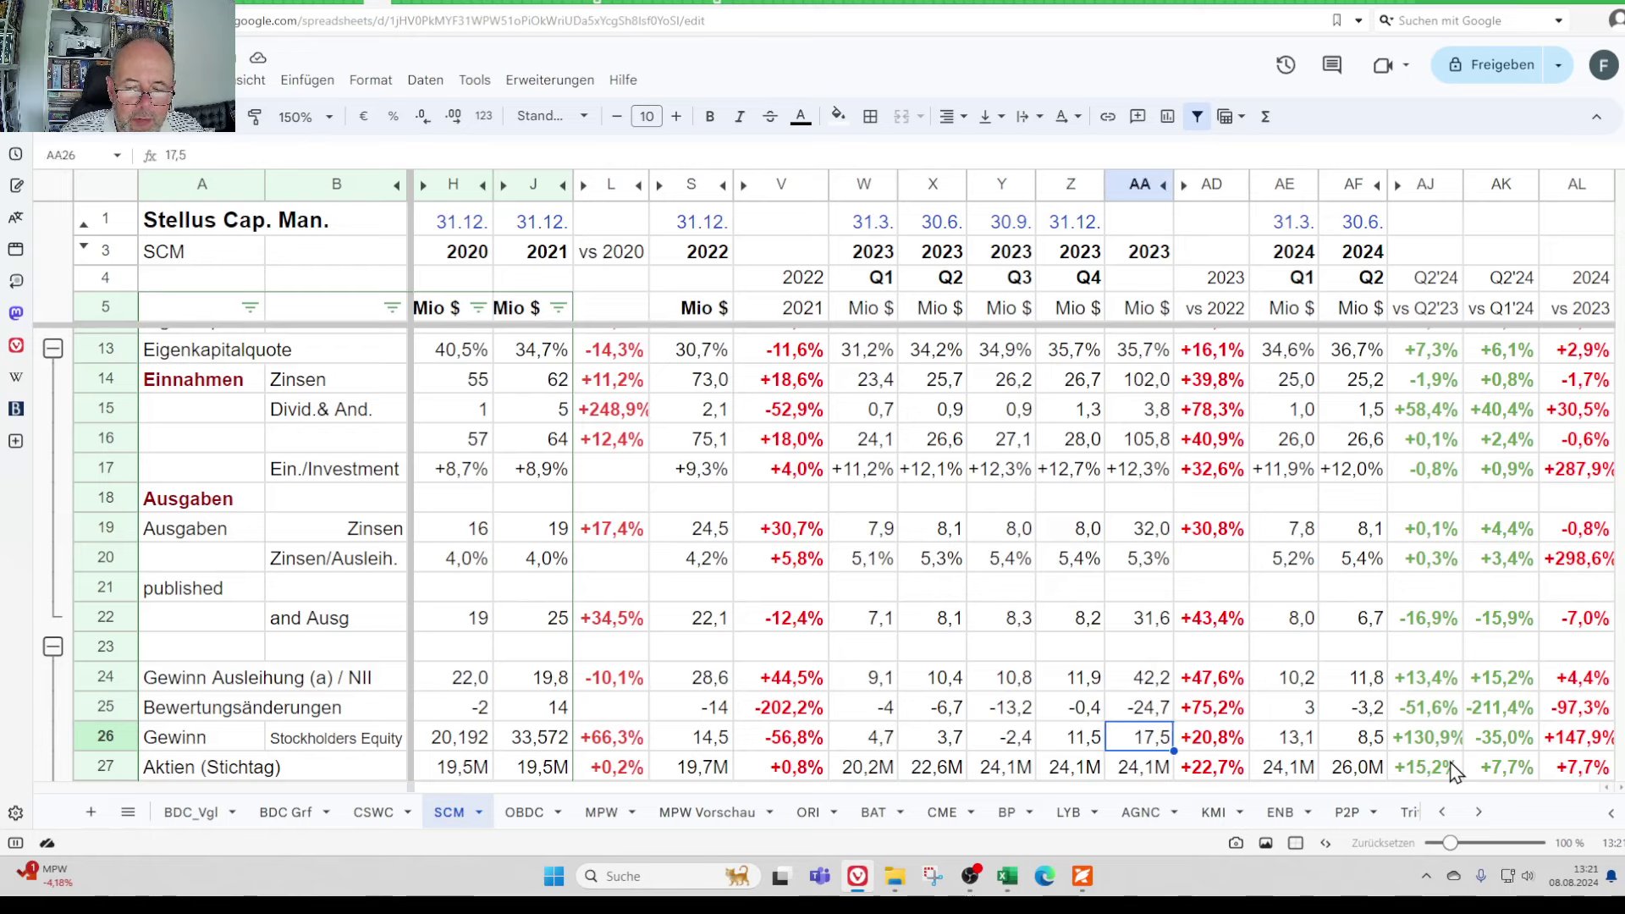
- Compare the Q2 2024 profit in row 26 with Q1 2024, checking the valuation changes in AF25
{"action": "key", "text": "Right"}
{"action": "key", "text": "Right"}
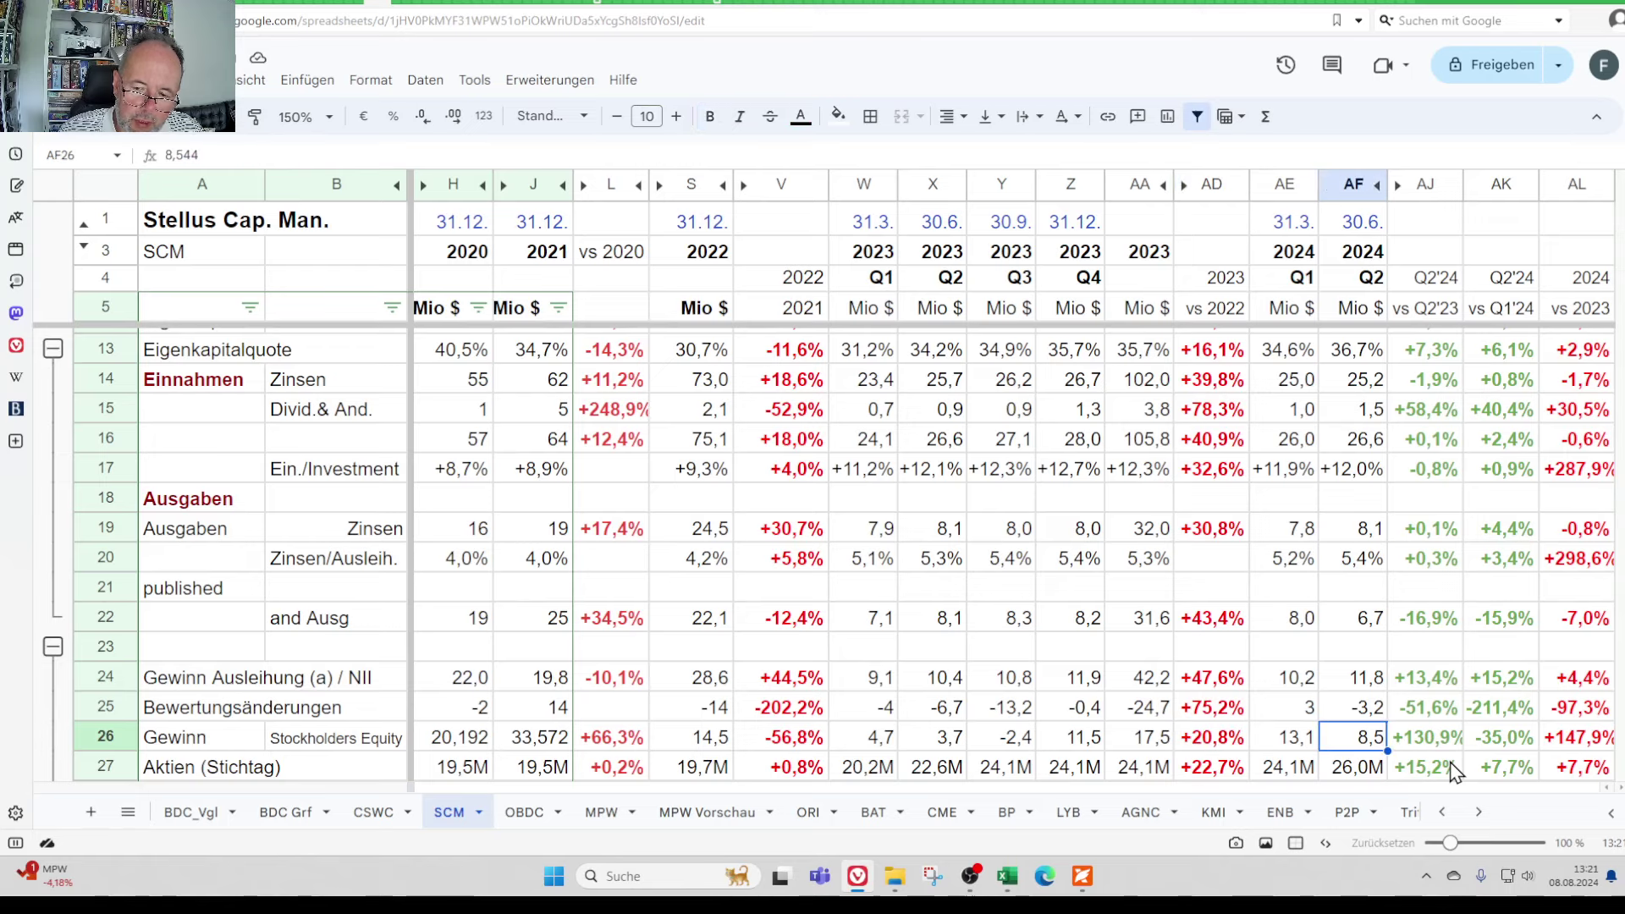
{"action": "key", "text": "Left"}
{"action": "key", "text": "Right"}
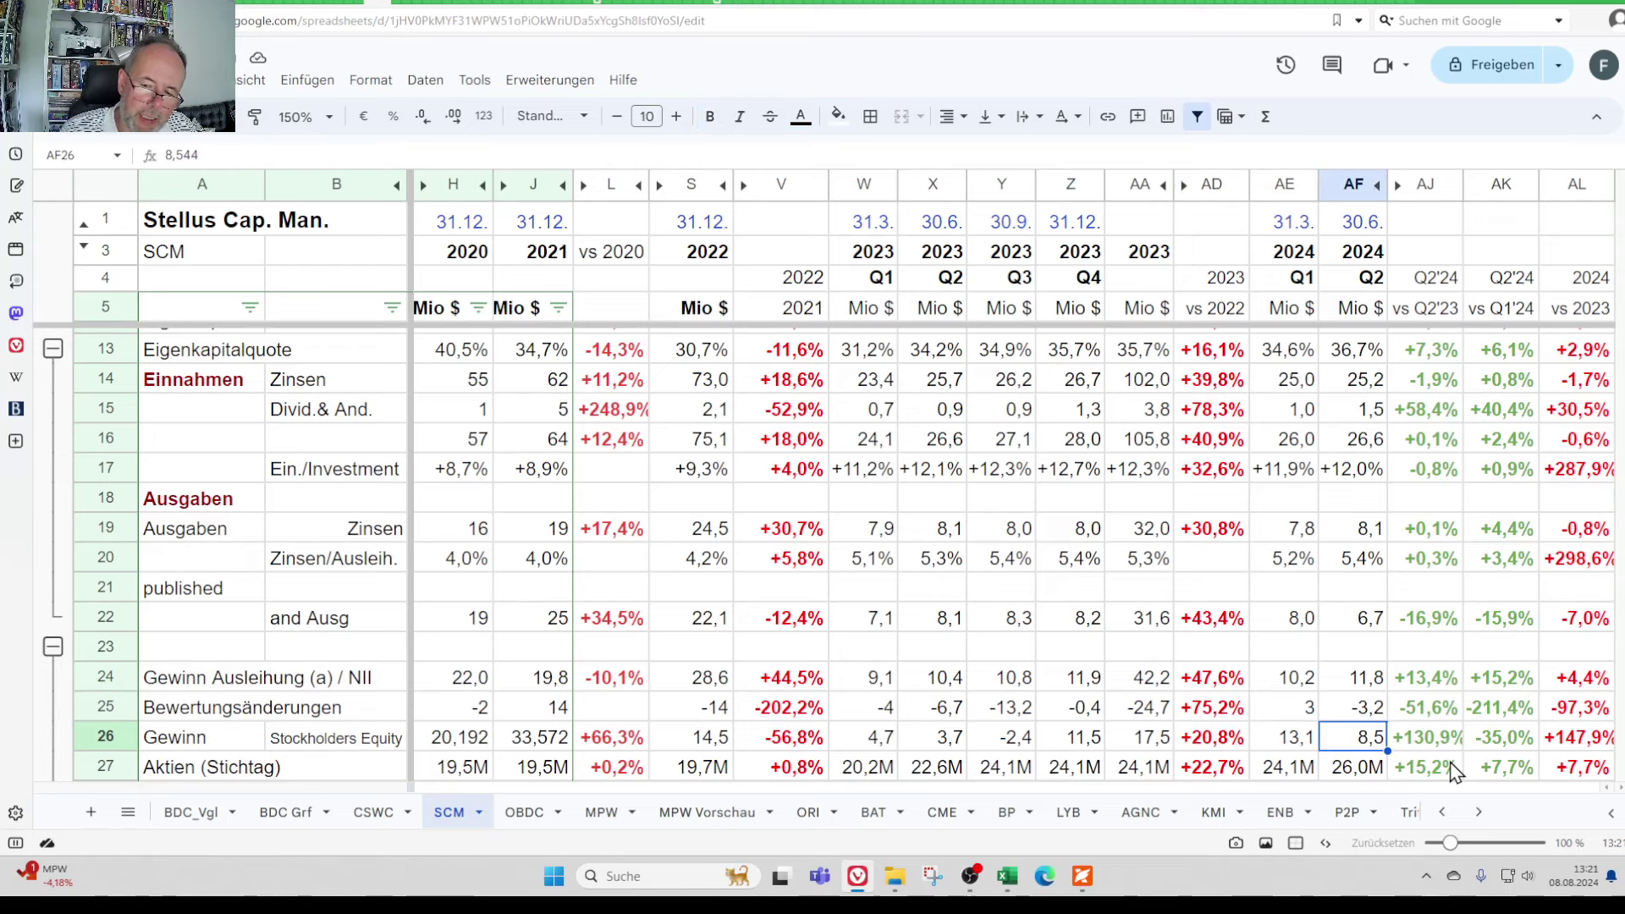
{"action": "key", "text": "Up"}
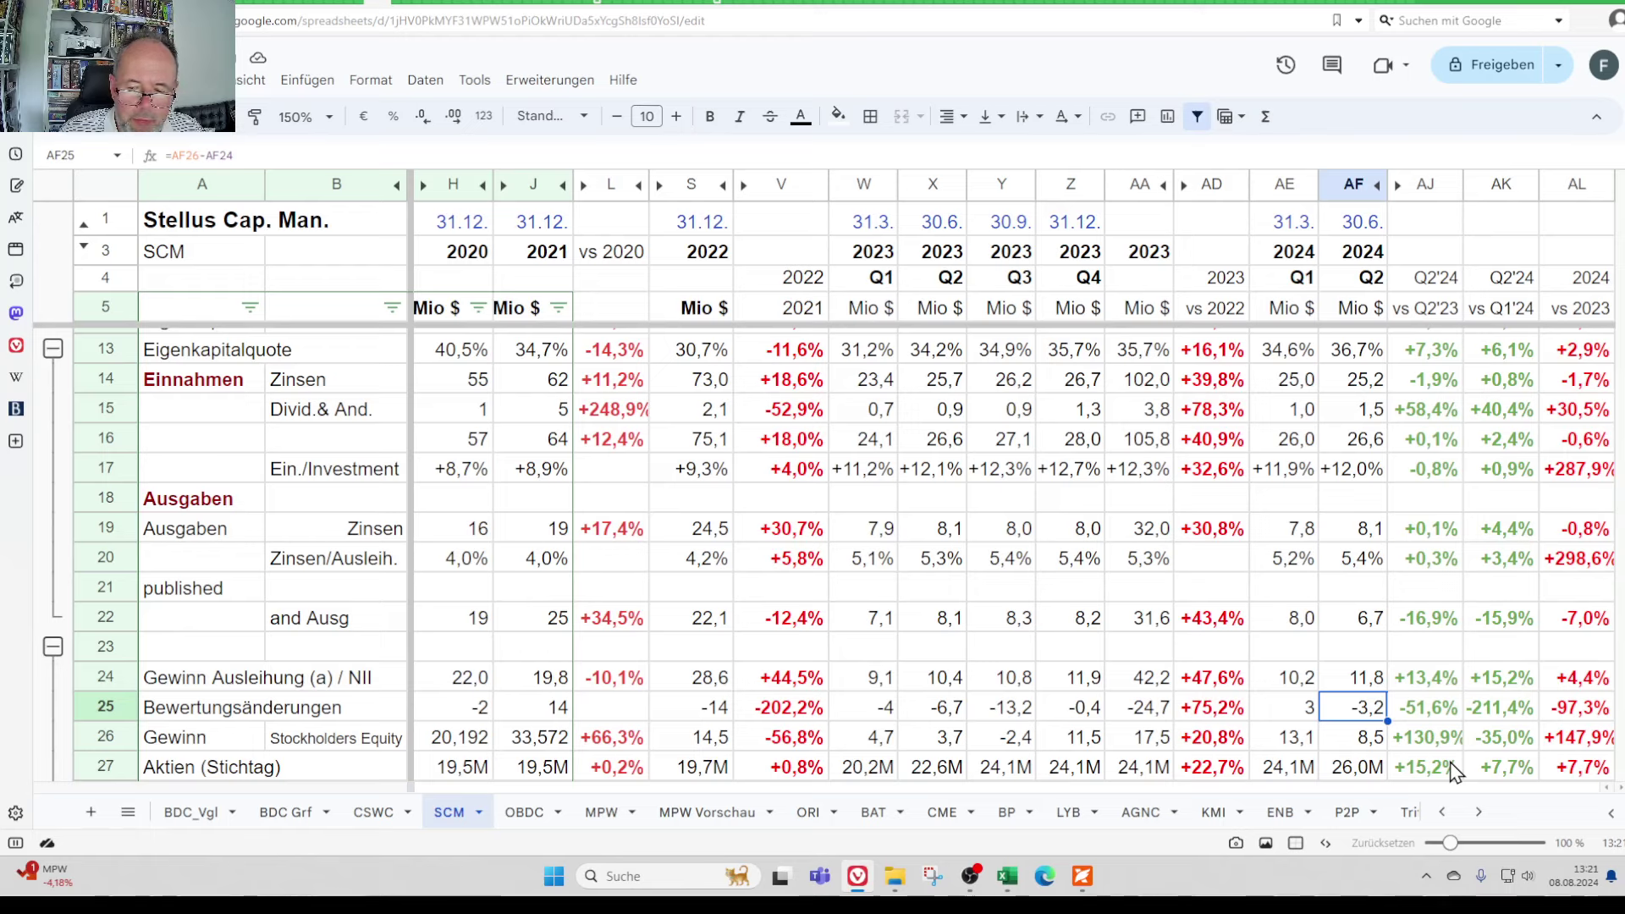
{"action": "key", "text": "Down"}
{"action": "key", "text": "Left"}
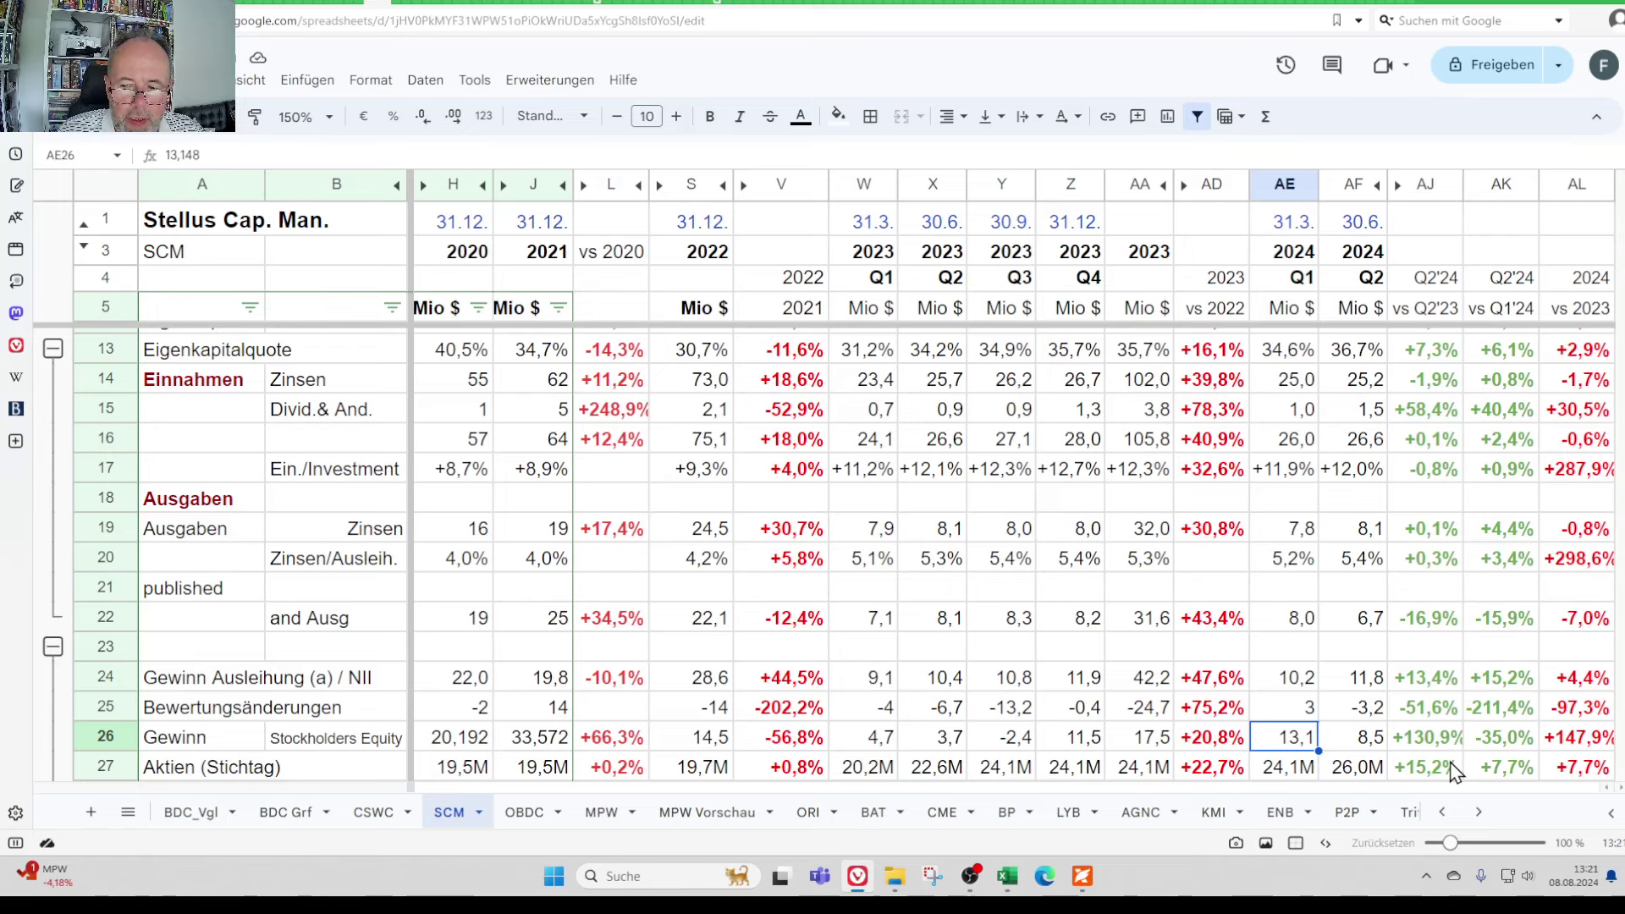
- Run through the Q1 2024 column from the lending profit in AE24 down to the reporting-date share count in AE27
{"action": "key", "text": "Up"}
{"action": "key", "text": "Up"}
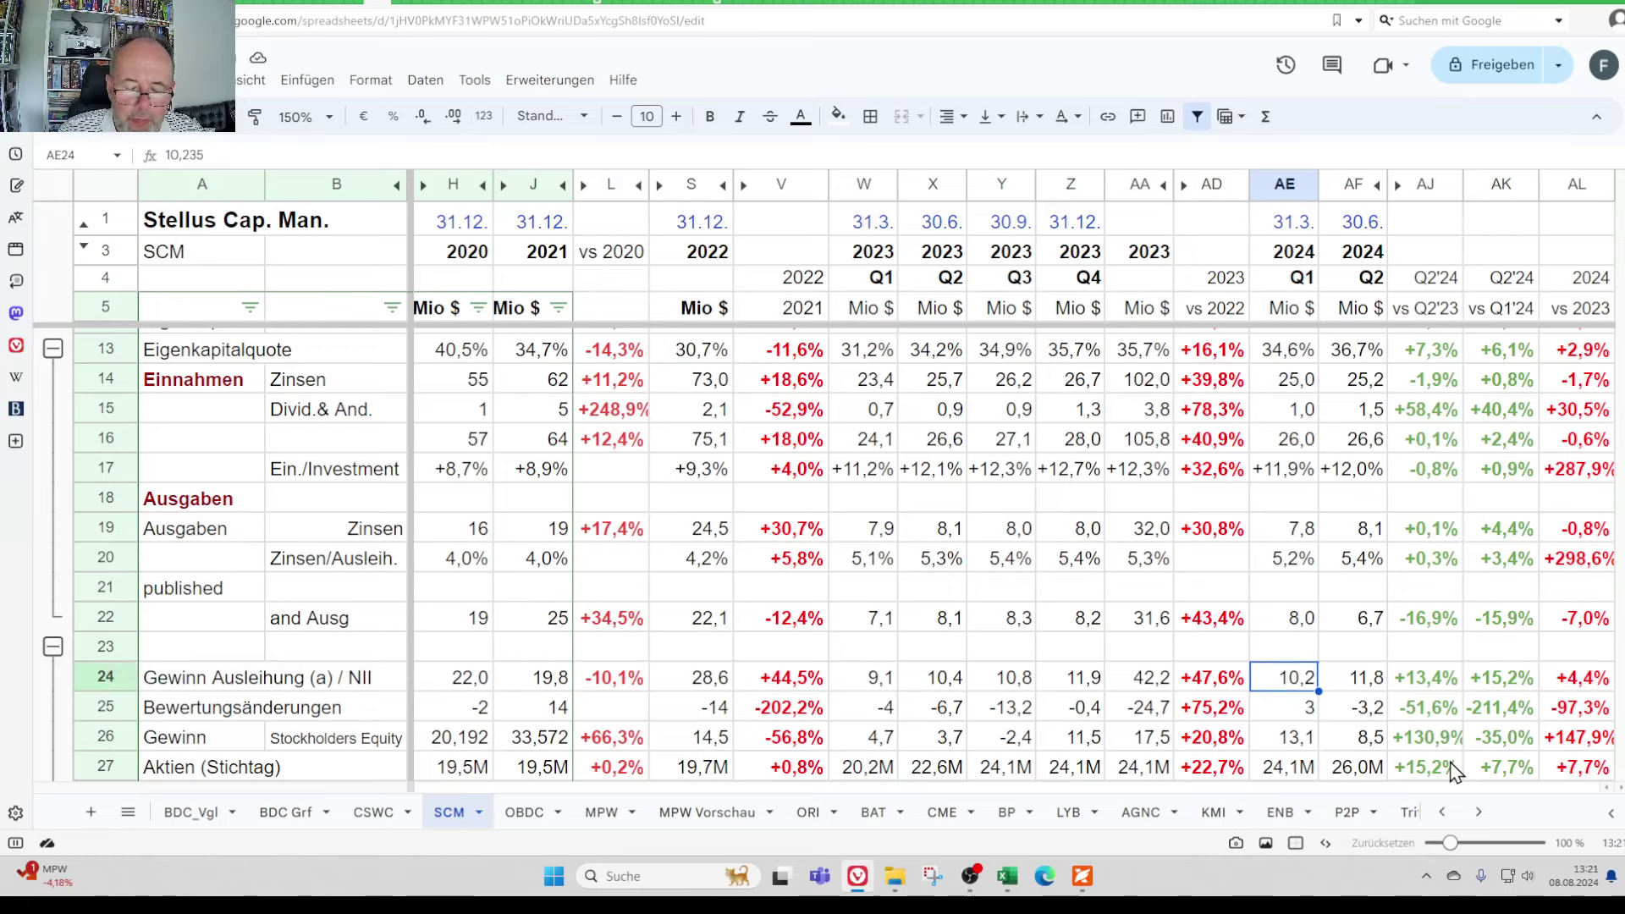
{"action": "key", "text": "Down"}
{"action": "key", "text": "Down"}
{"action": "key", "text": "Down"}
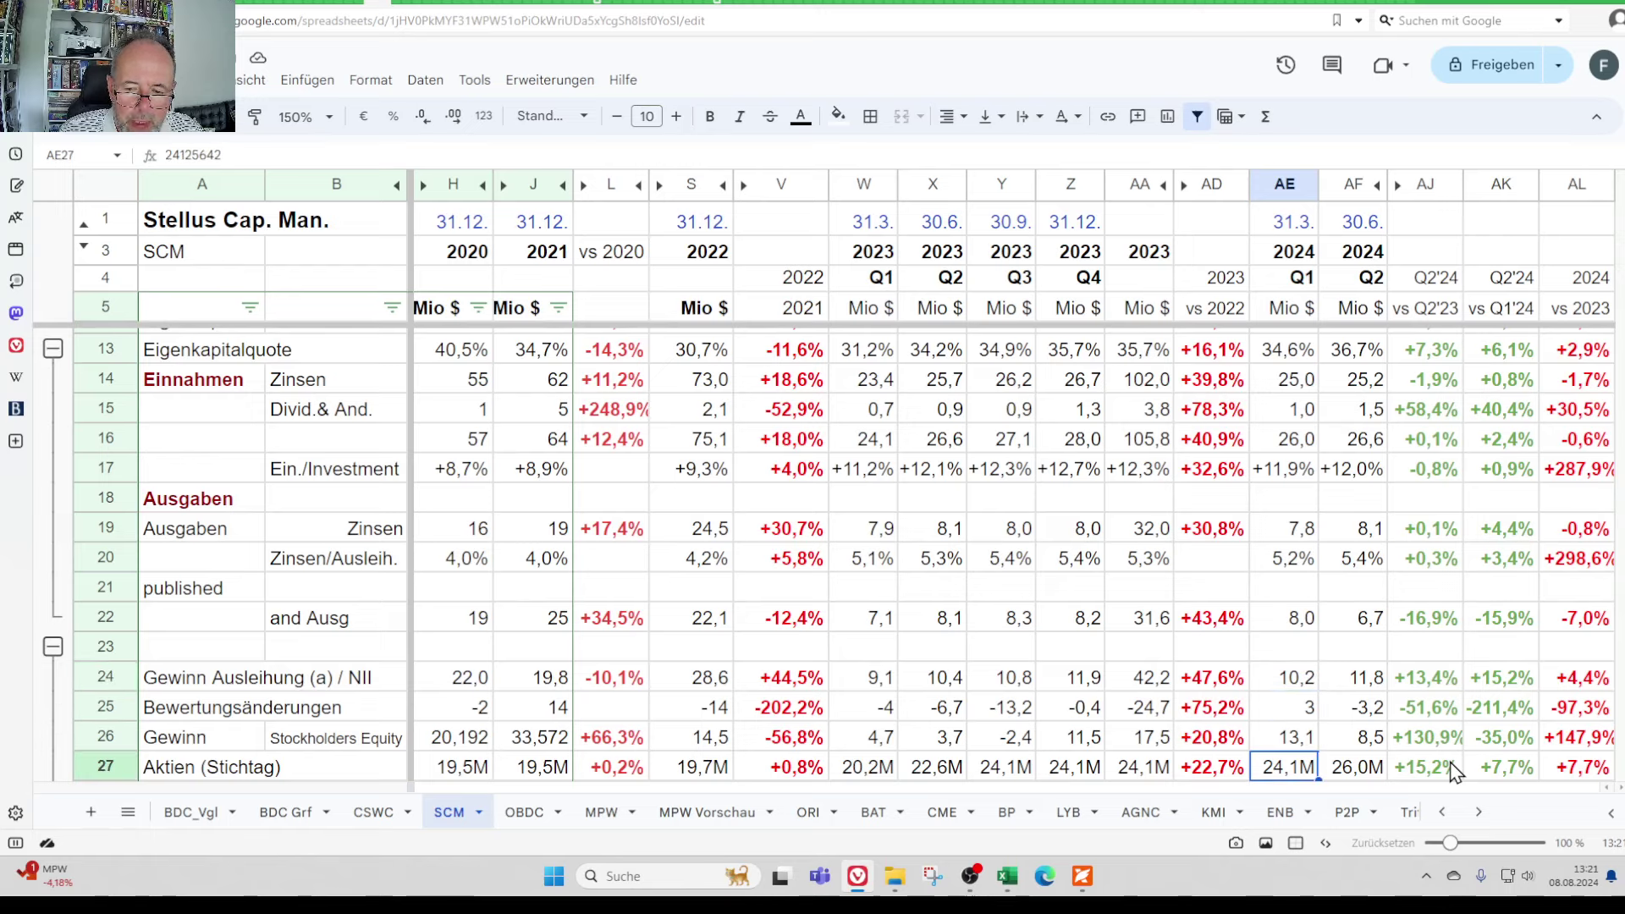
- Check the Q2 2024 reporting-date share count, average share count and share price in AF27 to AF29
{"action": "key", "text": "Right"}
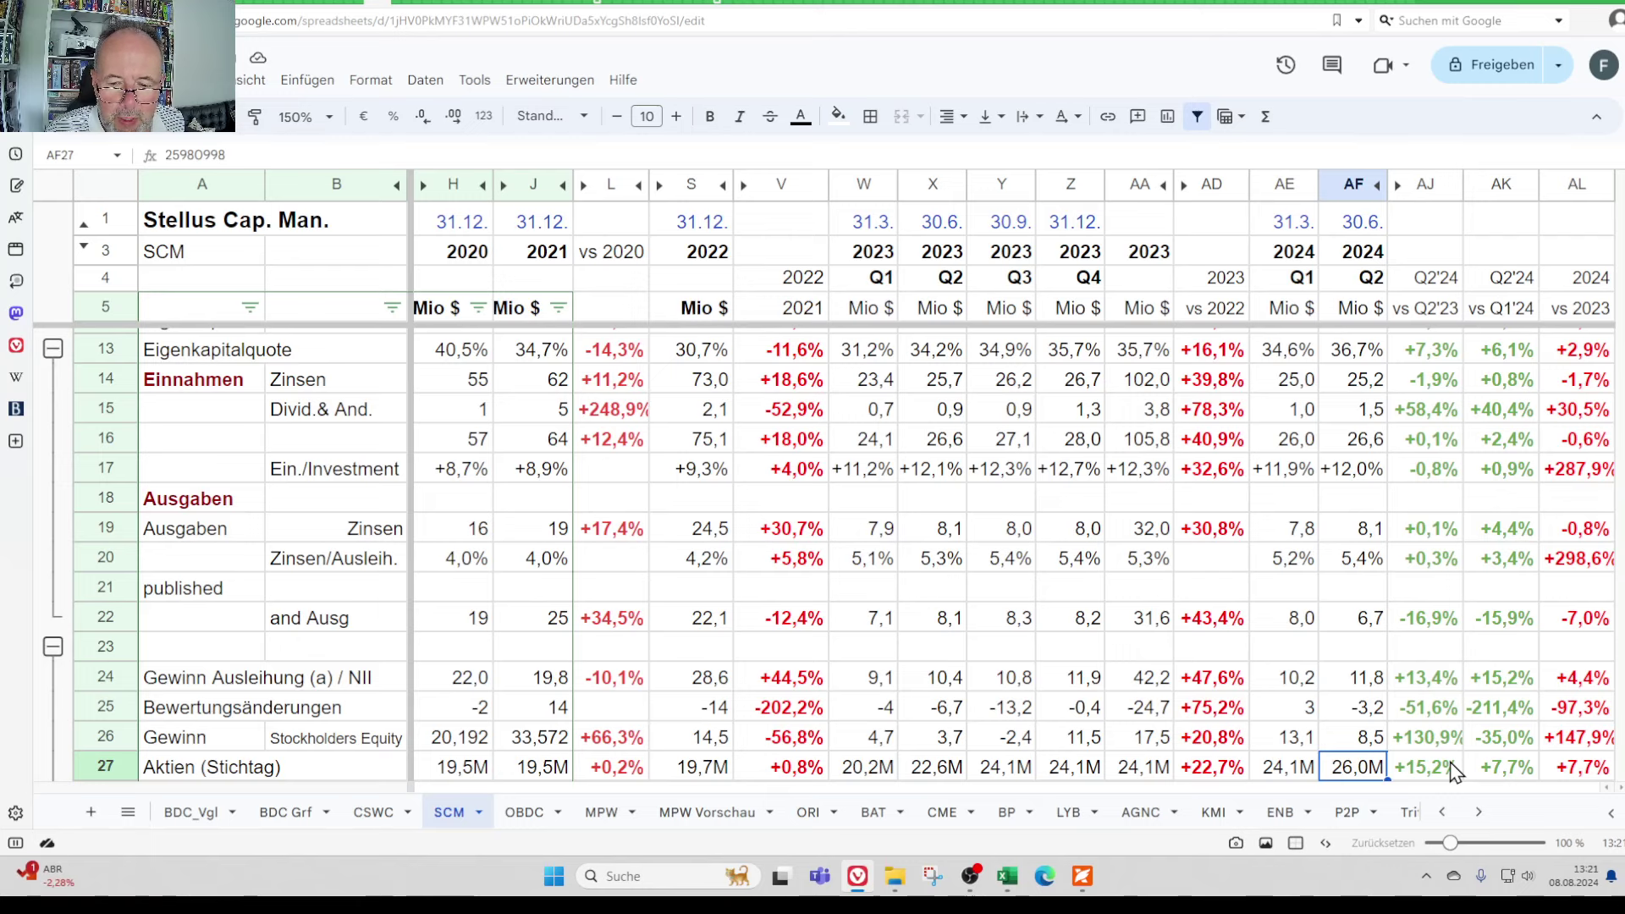
{"action": "key", "text": "Down"}
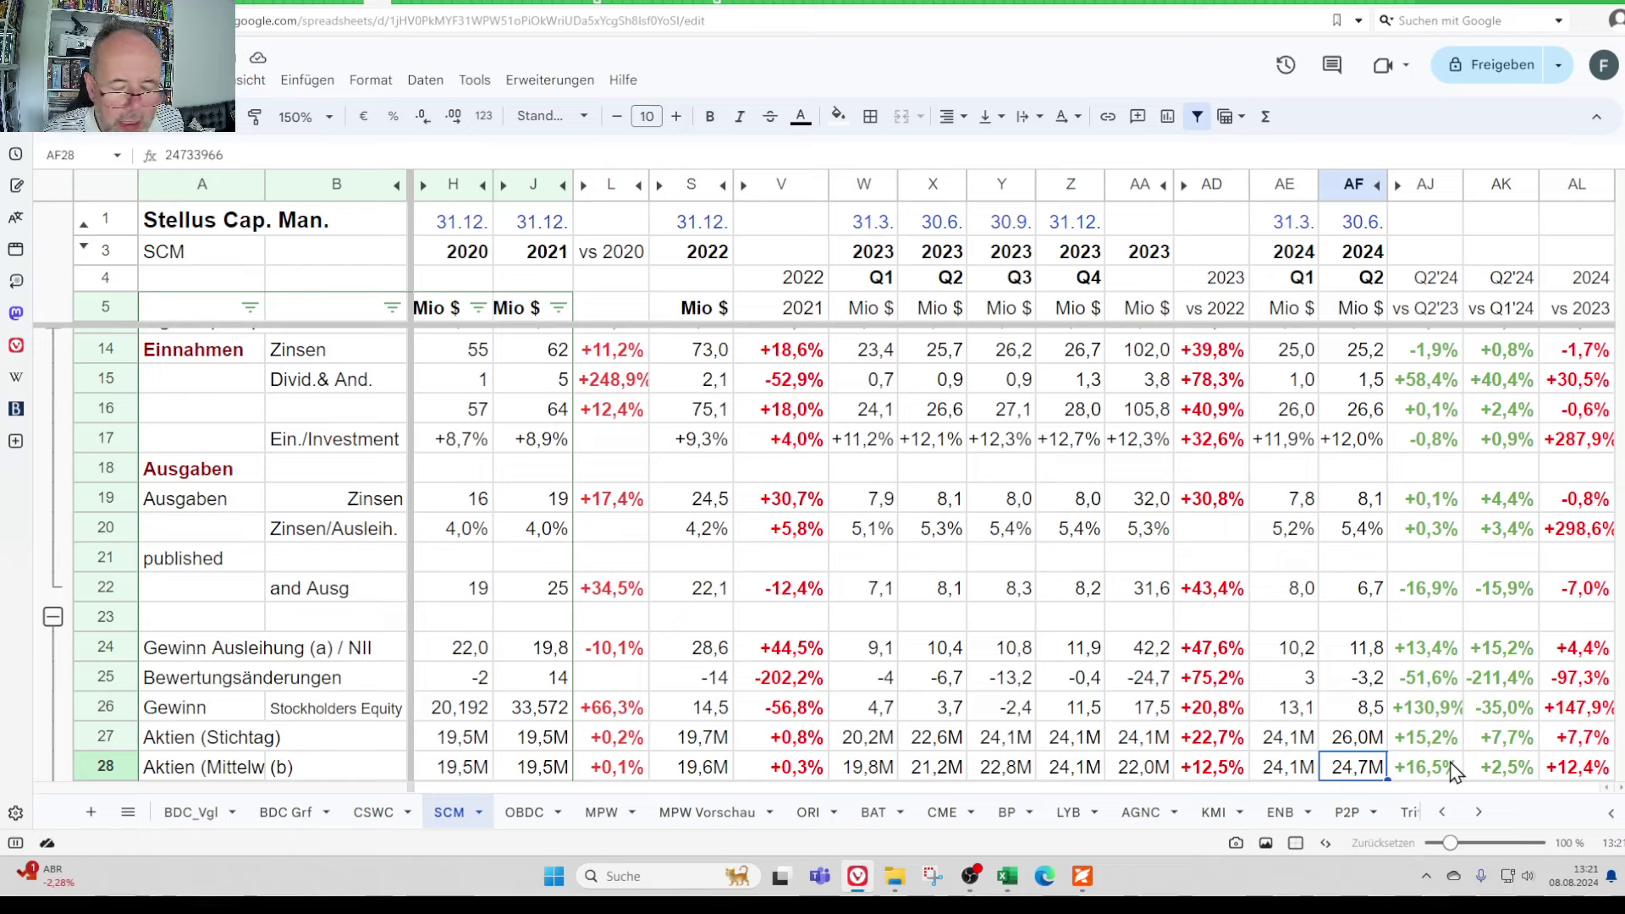
{"action": "key", "text": "Down"}
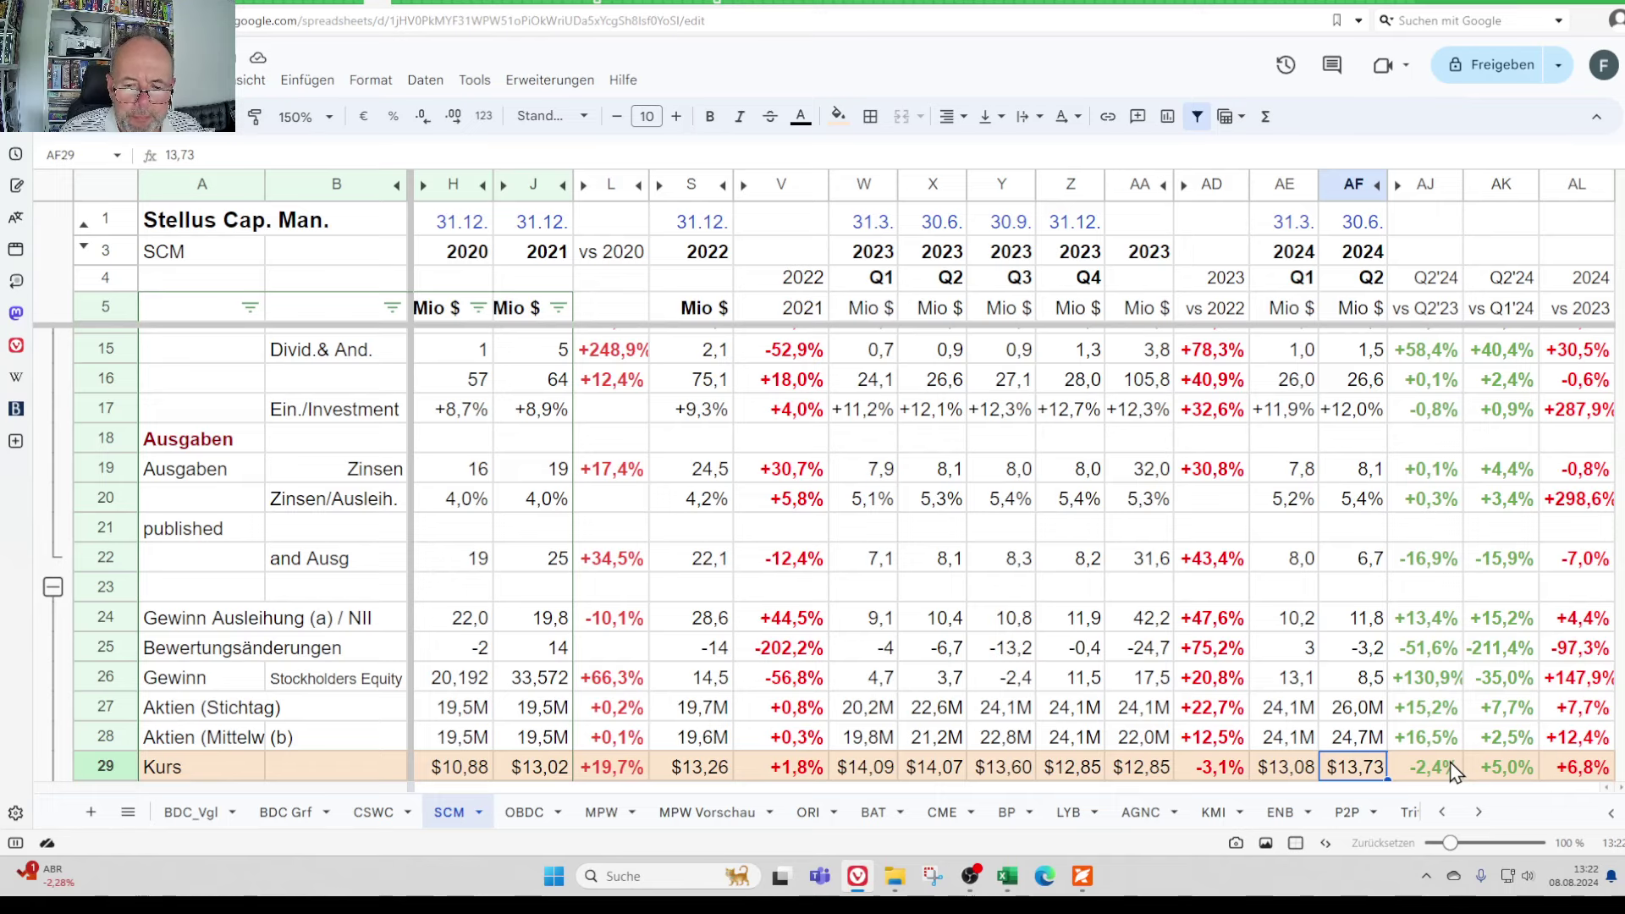
- Trace the share price in row 29 back from Q2 2024 to the 2020 year-end in H29
{"action": "key", "text": "Left"}
{"action": "key", "text": "Left"}
{"action": "key", "text": "Left"}
{"action": "key", "text": "Left"}
{"action": "key", "text": "Left"}
{"action": "key", "text": "Left"}
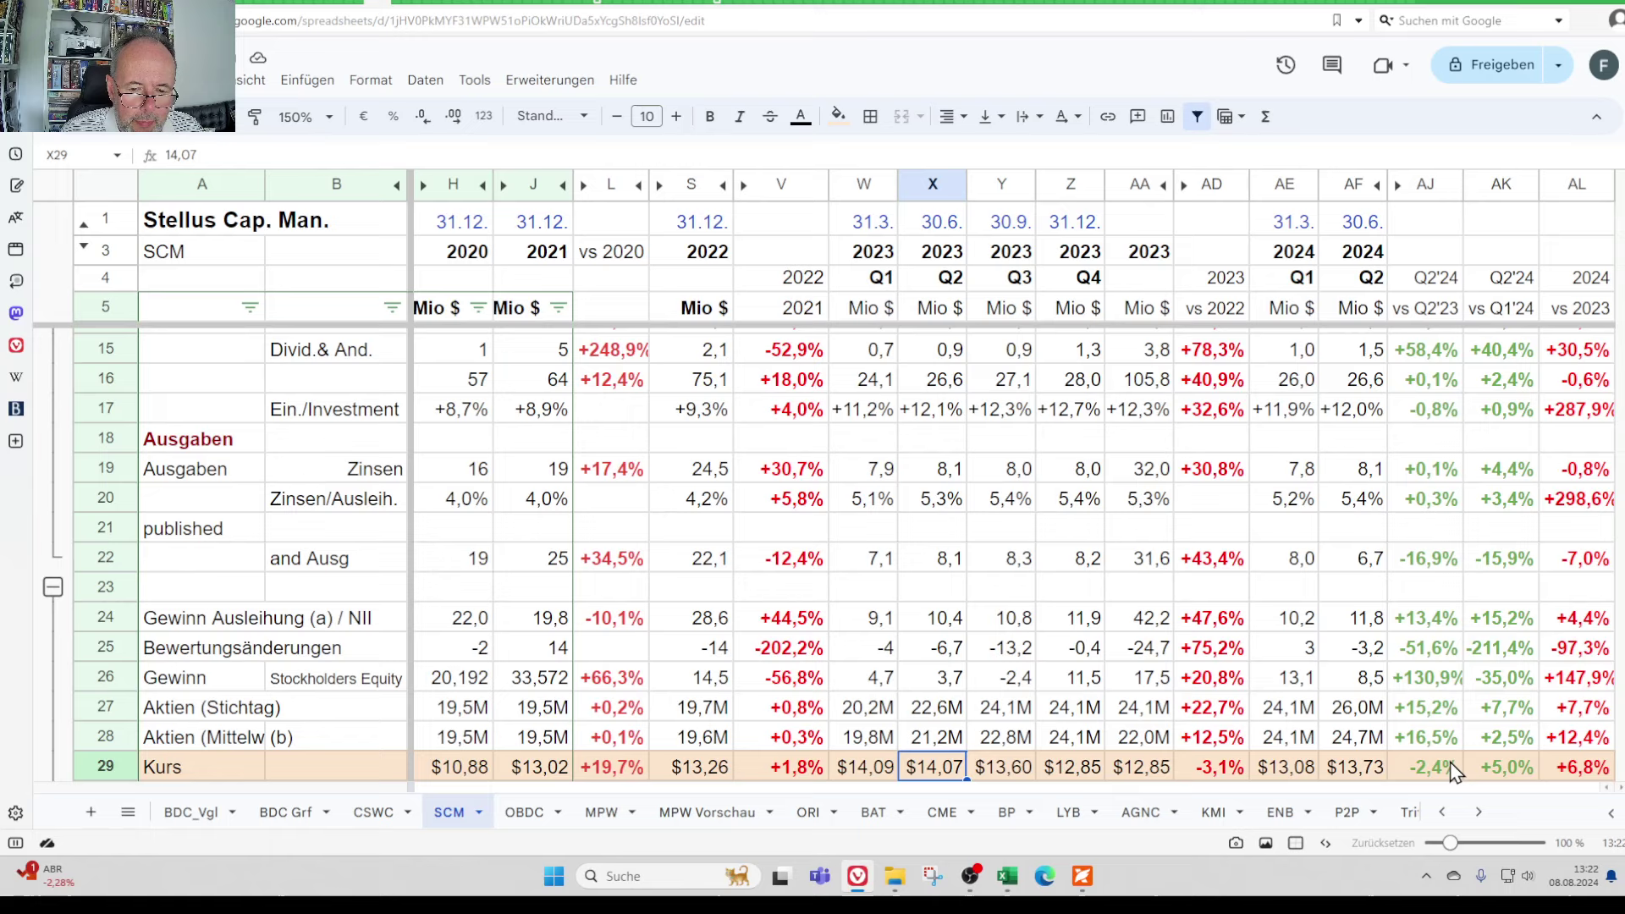
{"action": "key", "text": "Left"}
{"action": "key", "text": "Left"}
{"action": "key", "text": "Left"}
{"action": "key", "text": "Left"}
{"action": "key", "text": "Left"}
{"action": "key", "text": "Left"}
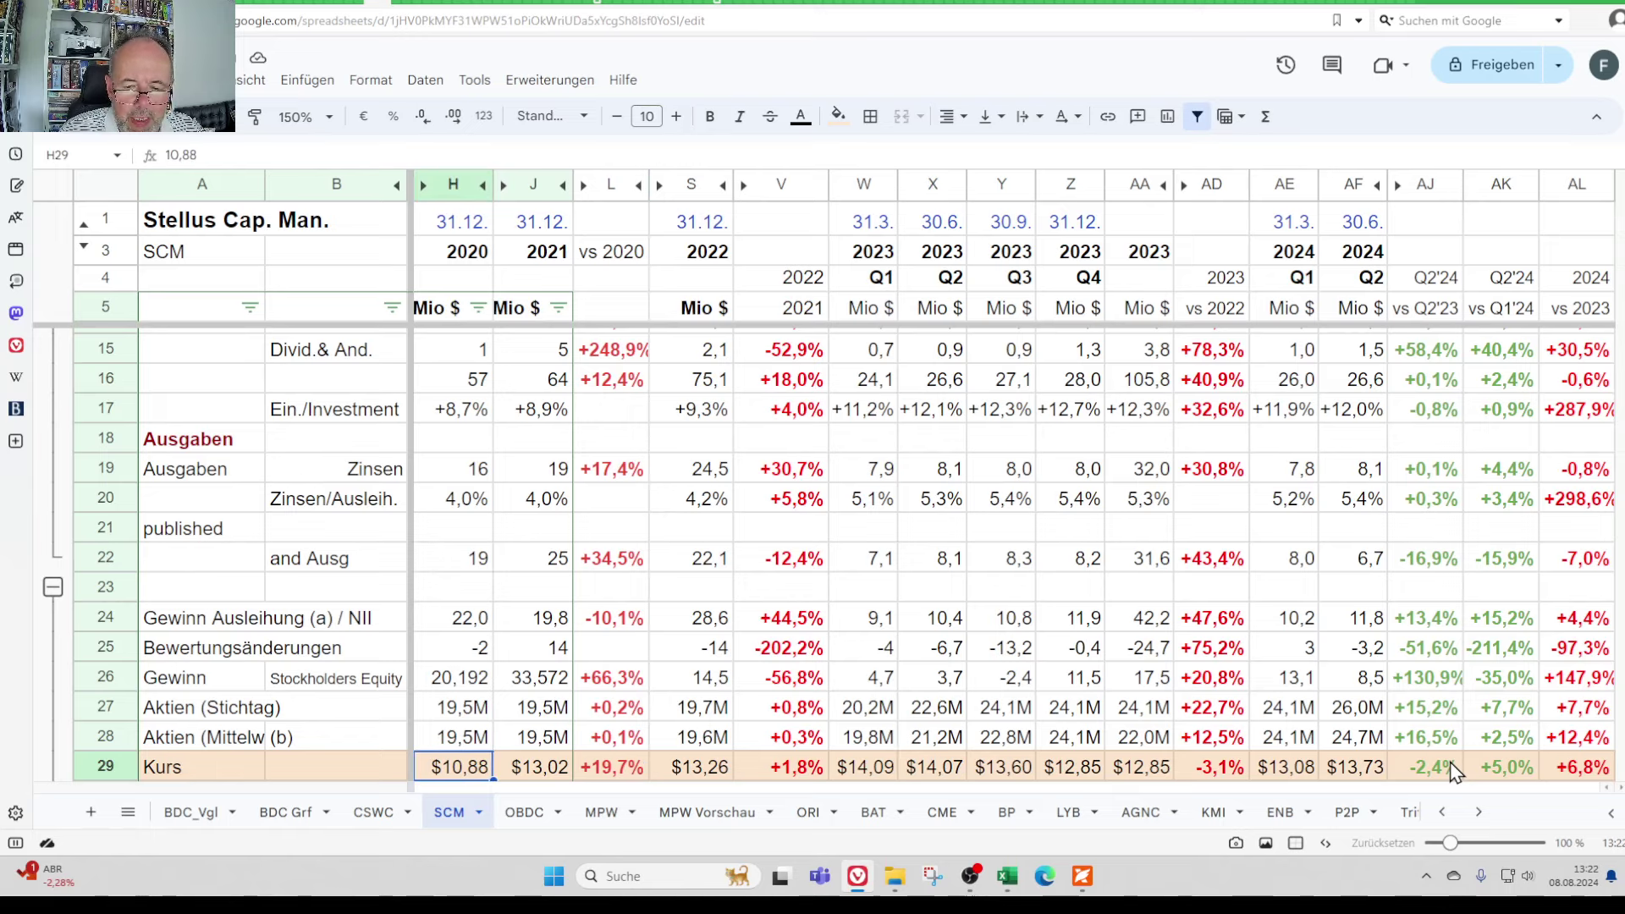
- Follow the share price in row 29 forward from 2020 to Q2 2024 in AF29
{"action": "key", "text": "Right"}
{"action": "key", "text": "Right"}
{"action": "key", "text": "Right"}
{"action": "key", "text": "Right"}
{"action": "key", "text": "Right"}
{"action": "key", "text": "Right"}
{"action": "key", "text": "Right"}
{"action": "key", "text": "Right"}
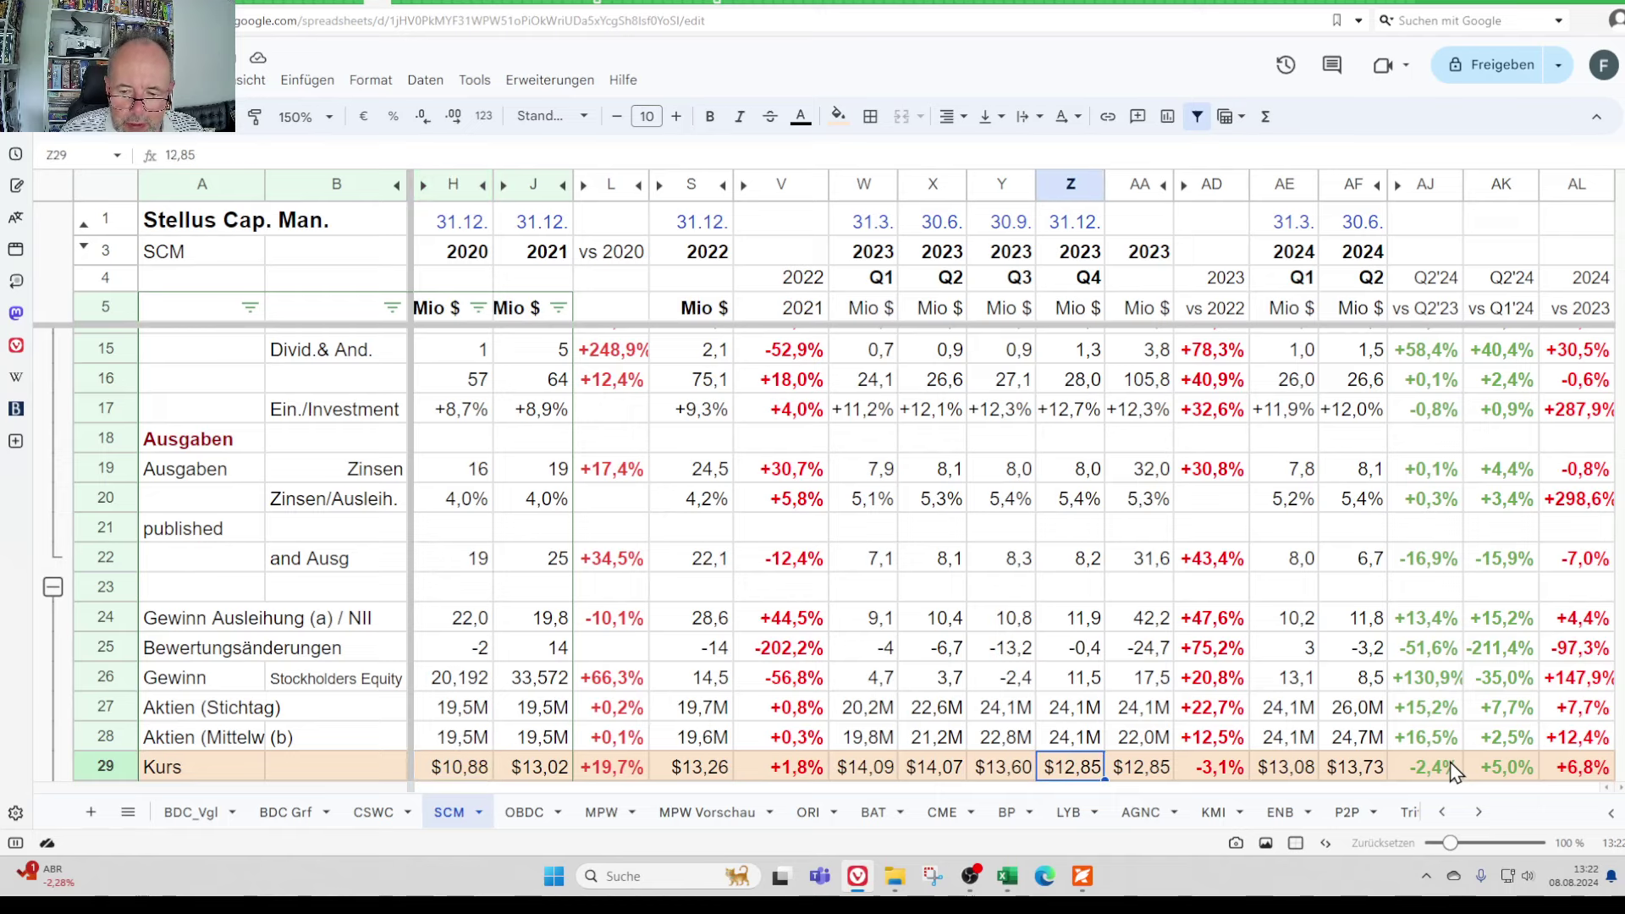
{"action": "key", "text": "Right"}
{"action": "key", "text": "Right"}
{"action": "key", "text": "Right"}
{"action": "key", "text": "Right"}
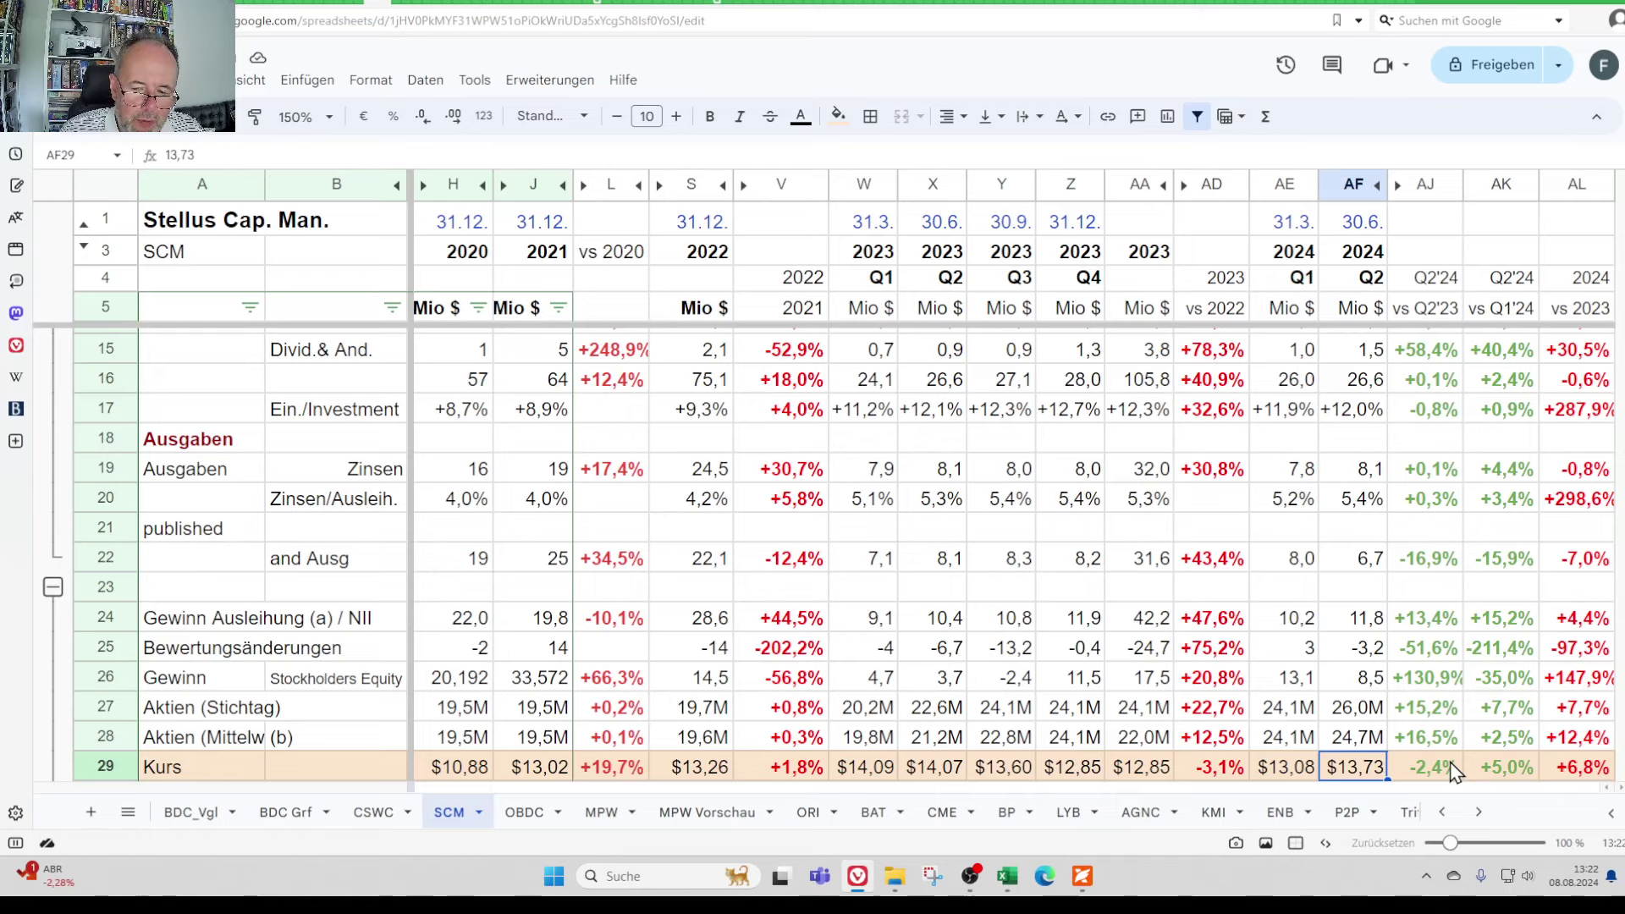
- Check the Q2 2024 book value per share in AF31 and go back up to the profit in AF26
{"action": "key", "text": "Down"}
{"action": "key", "text": "Down"}
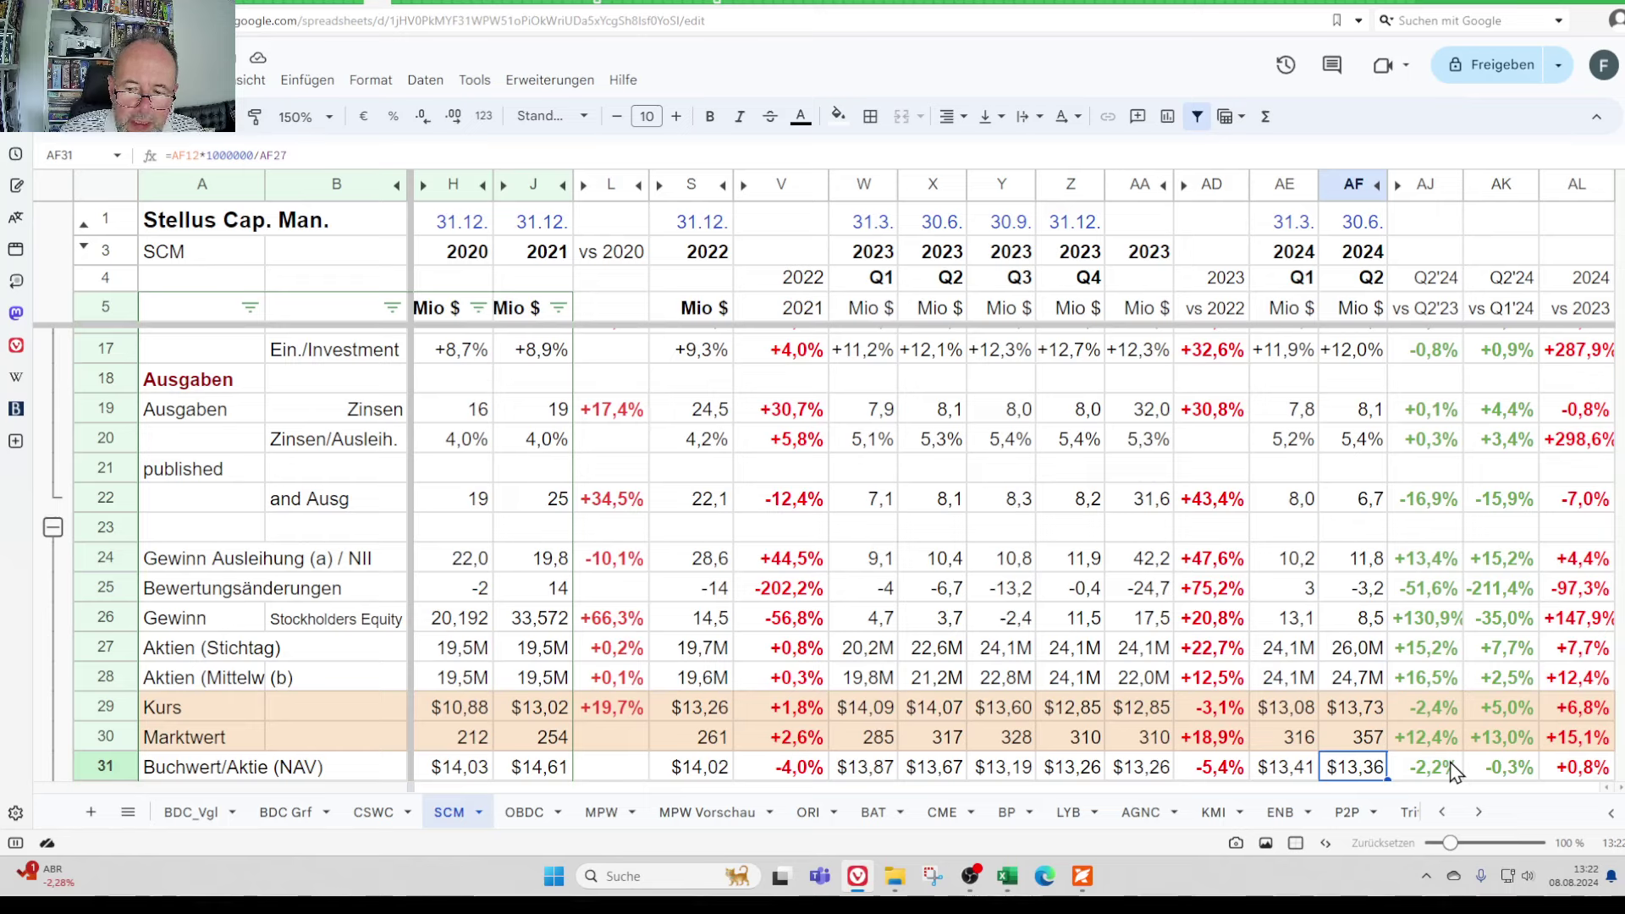
{"action": "key", "text": "Up"}
{"action": "key", "text": "Up"}
{"action": "key", "text": "Up"}
{"action": "key", "text": "Up"}
{"action": "key", "text": "Up"}
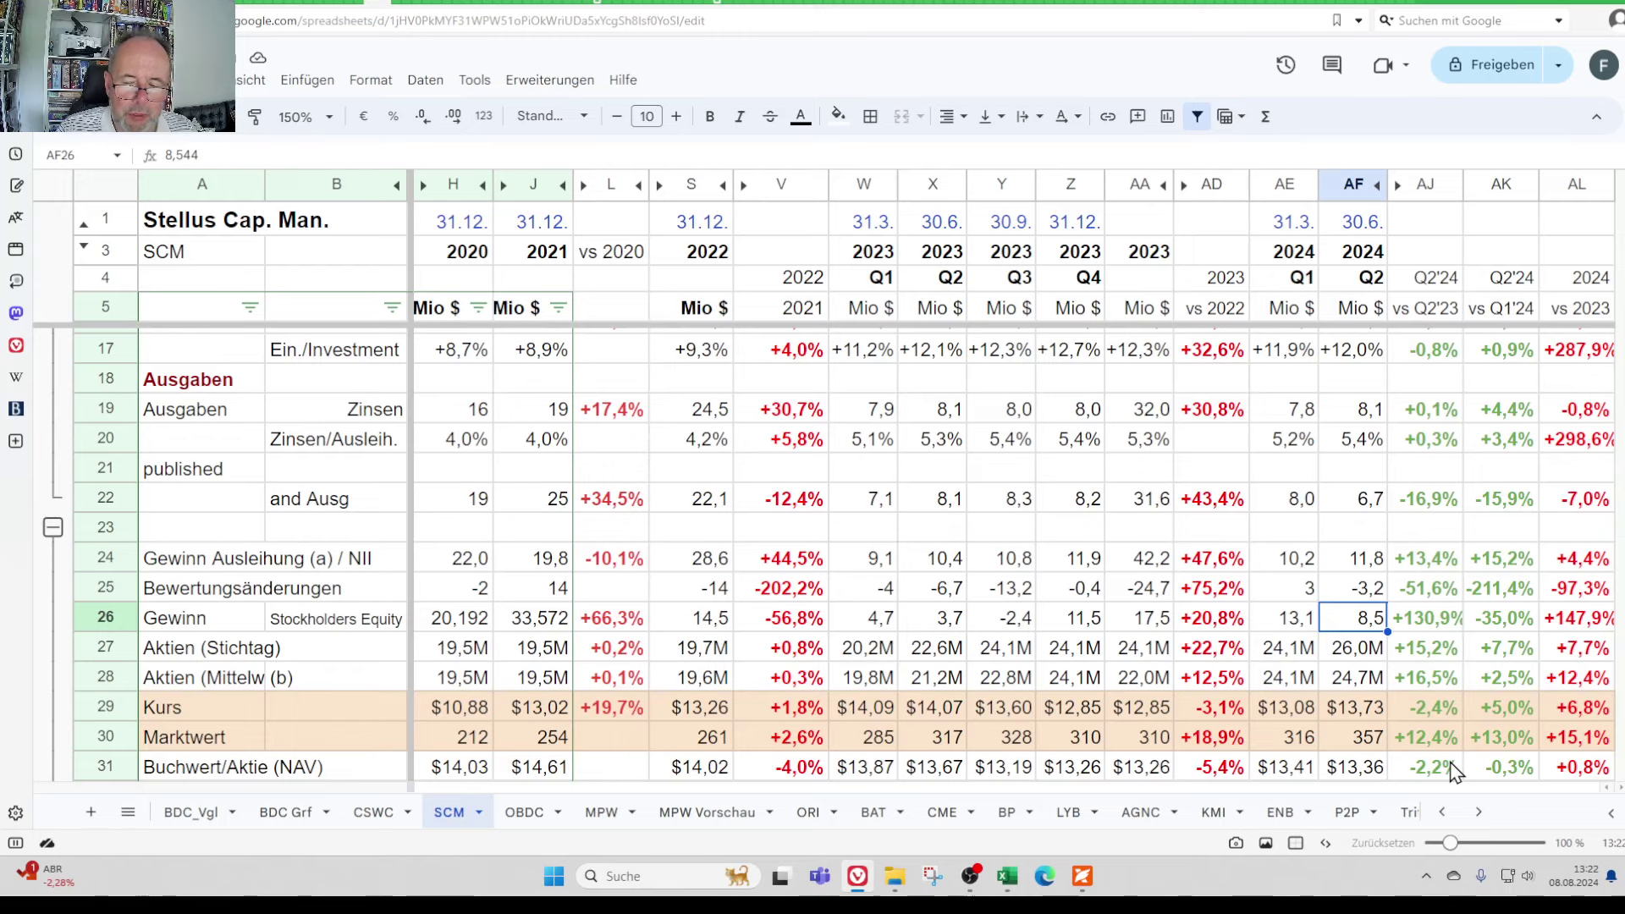
- Compare the Q2 2024 book value per share in AF31 with the share price in AF29
{"action": "key", "text": "Down"}
{"action": "key", "text": "Down"}
{"action": "key", "text": "Down"}
{"action": "key", "text": "Down"}
{"action": "key", "text": "Down"}
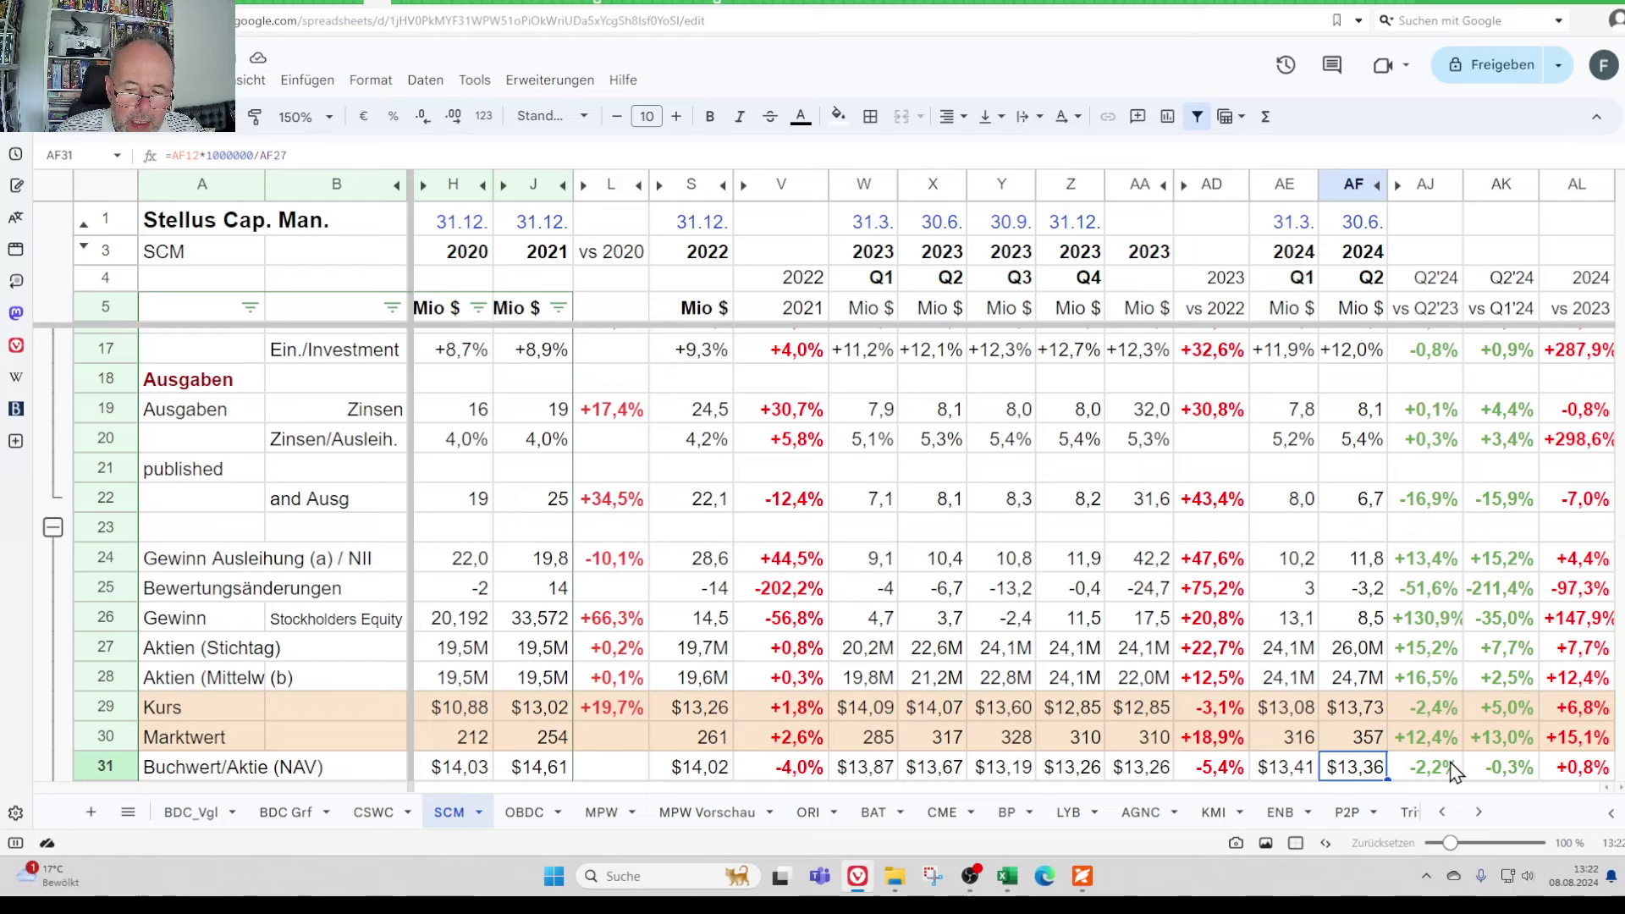
{"action": "key", "text": "Up"}
{"action": "key", "text": "Up"}
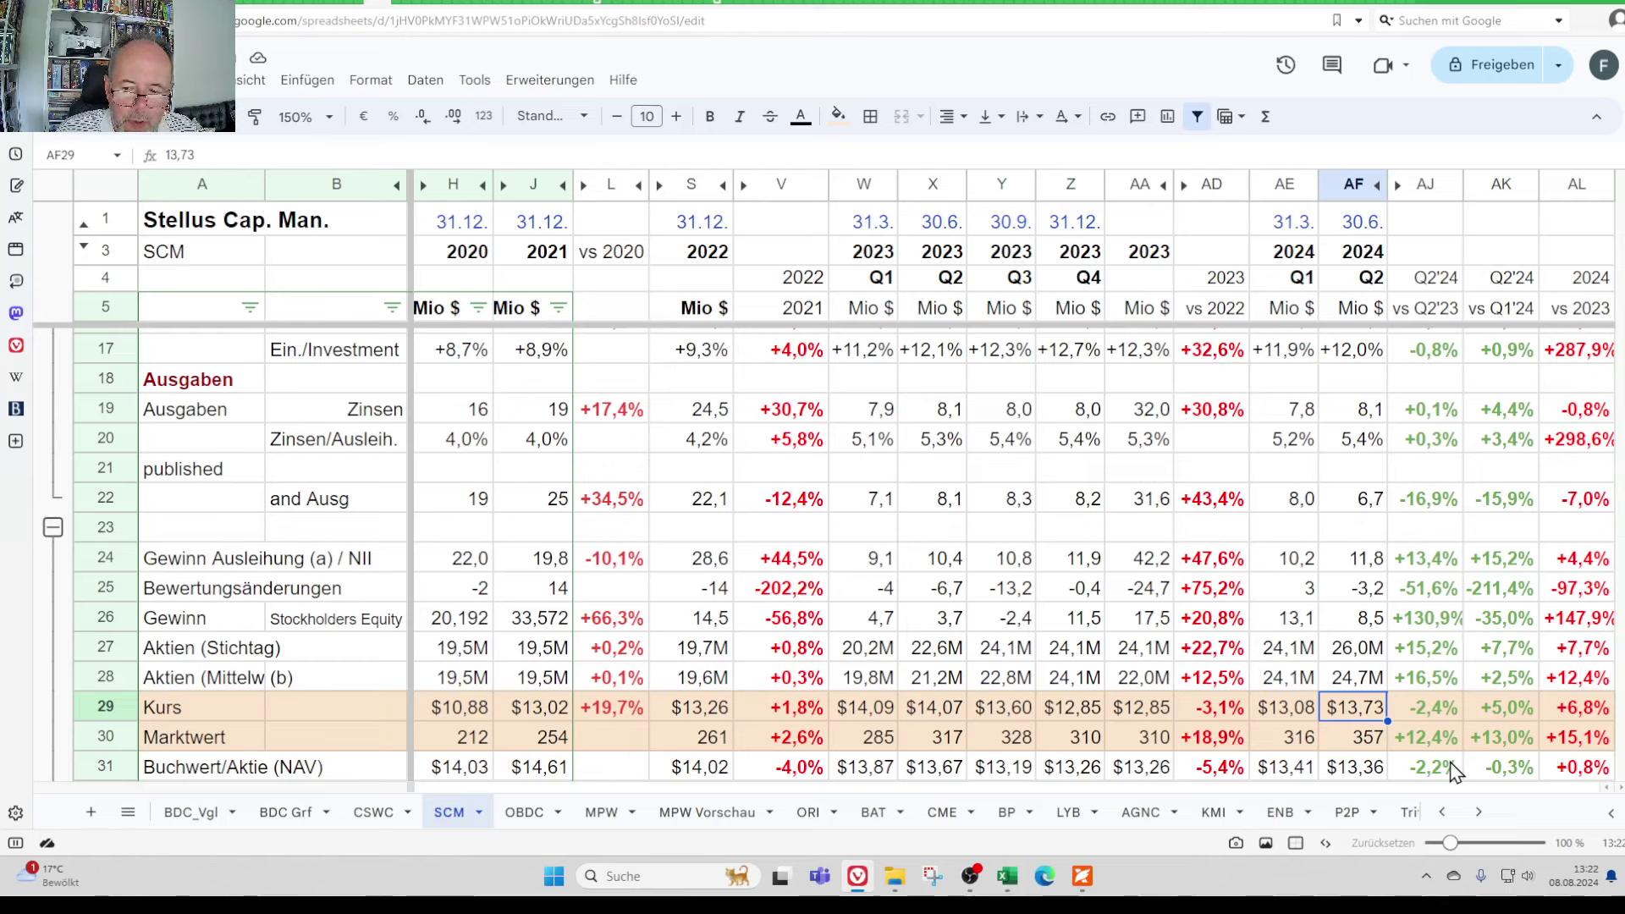
- Compare the book value per share in row 31 between Q2 2024 and Q1 2024
{"action": "key", "text": "Down"}
{"action": "key", "text": "Down"}
{"action": "key", "text": "Left"}
{"action": "key", "text": "Right"}
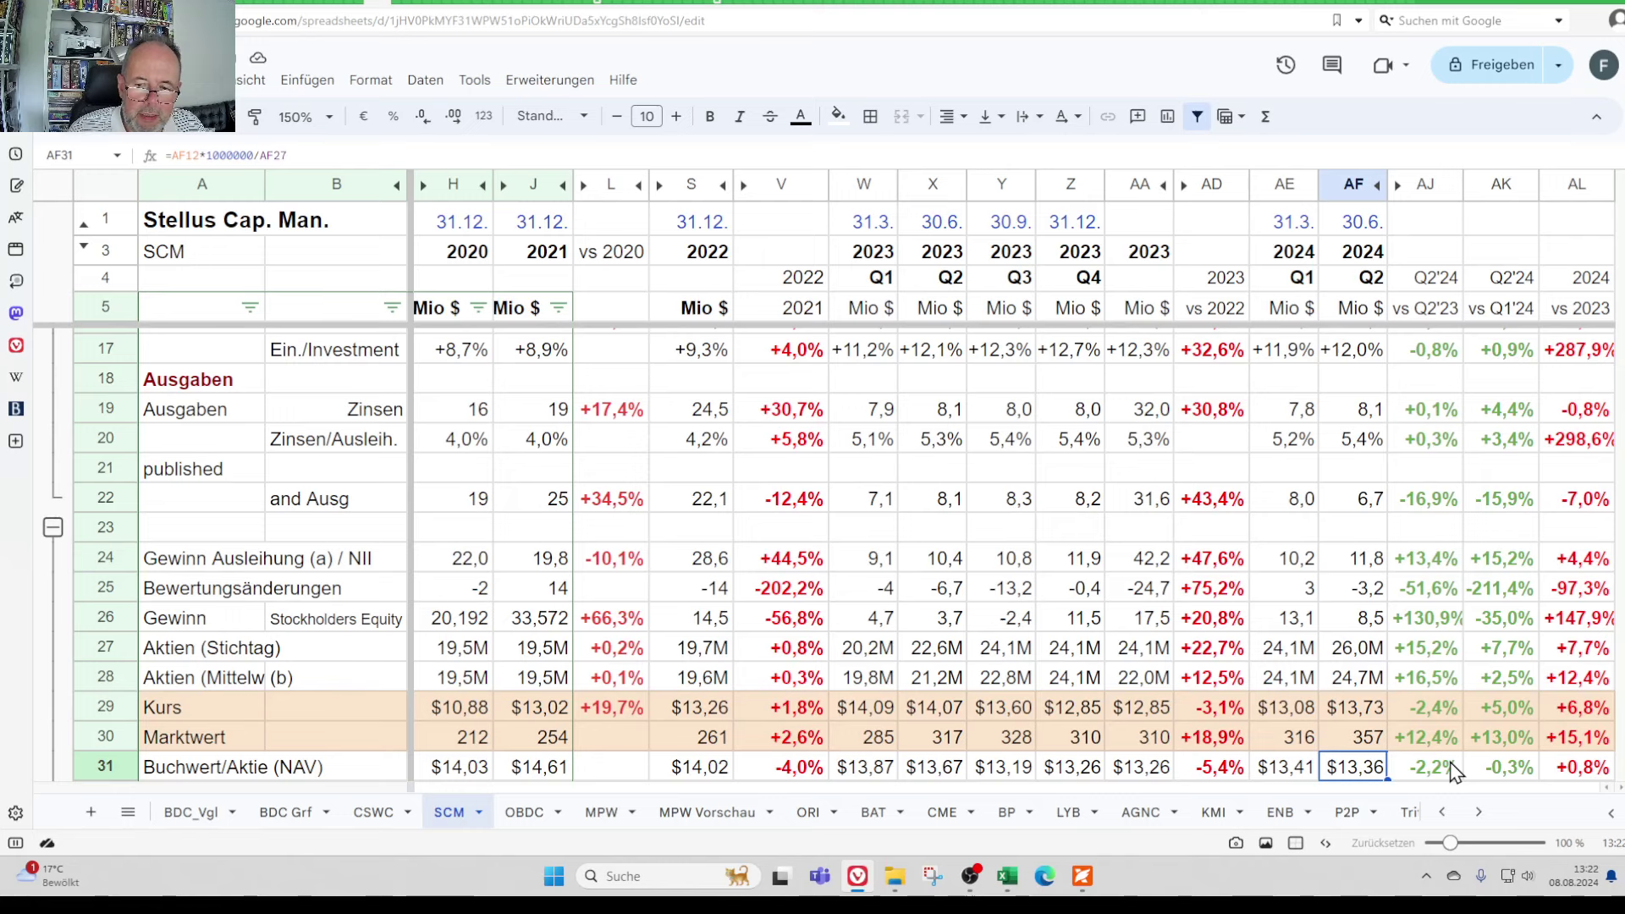
{"action": "key", "text": "Left"}
{"action": "key", "text": "Right"}
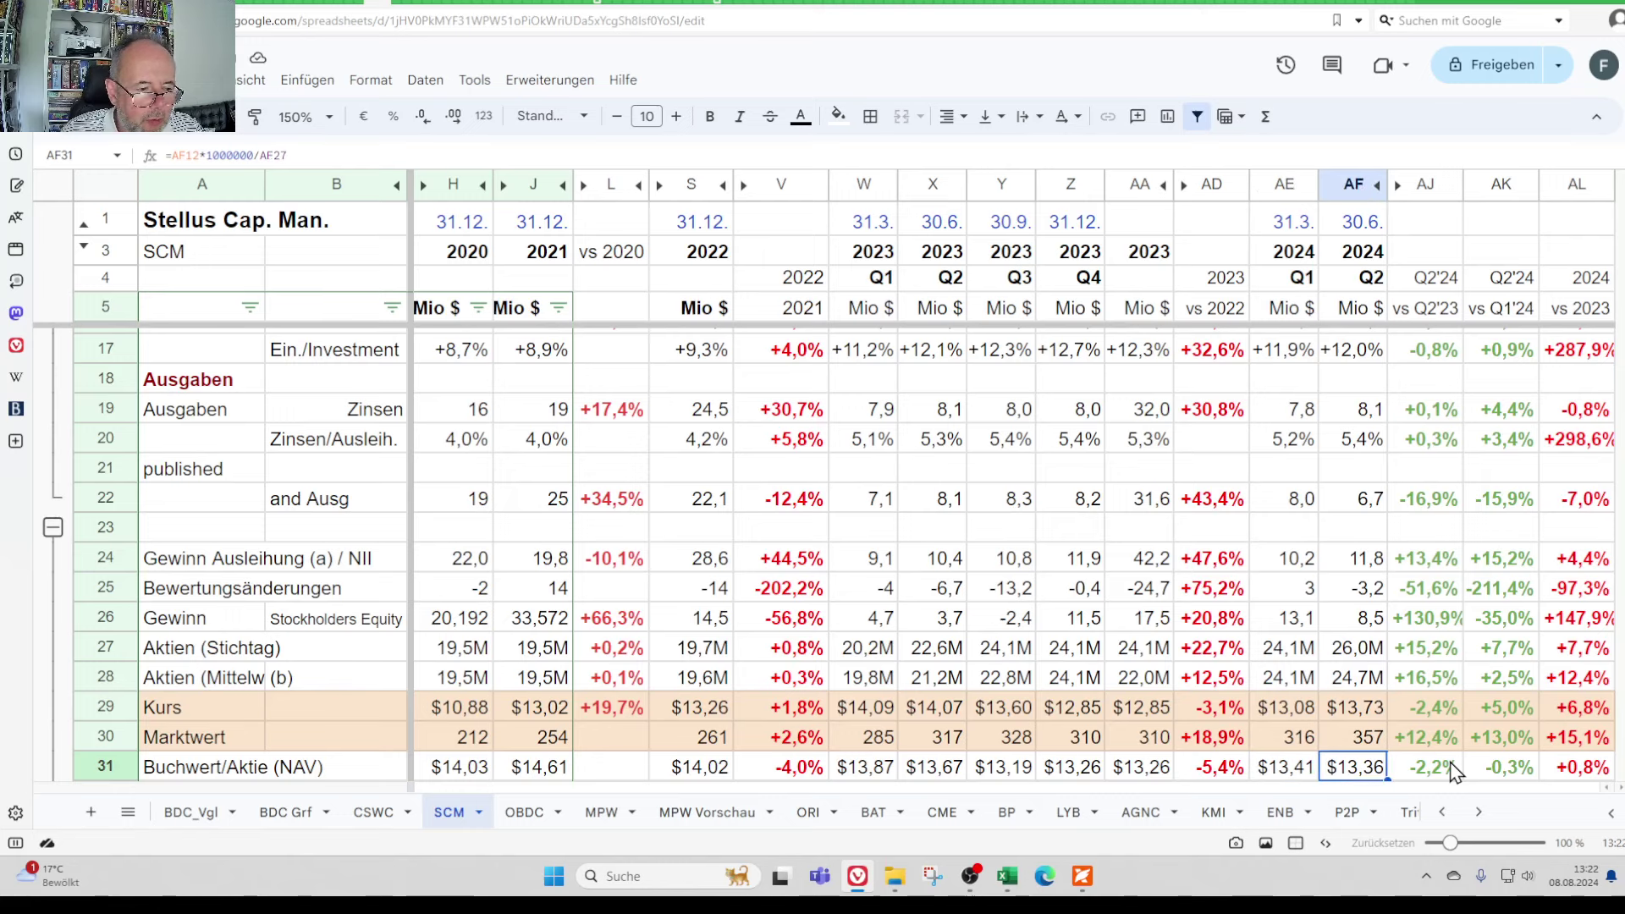
- Compare the full-year 2023 book value per share in AA31 with Q1 2024 in AE31
{"action": "key", "text": "Left"}
{"action": "key", "text": "Left"}
{"action": "key", "text": "Left"}
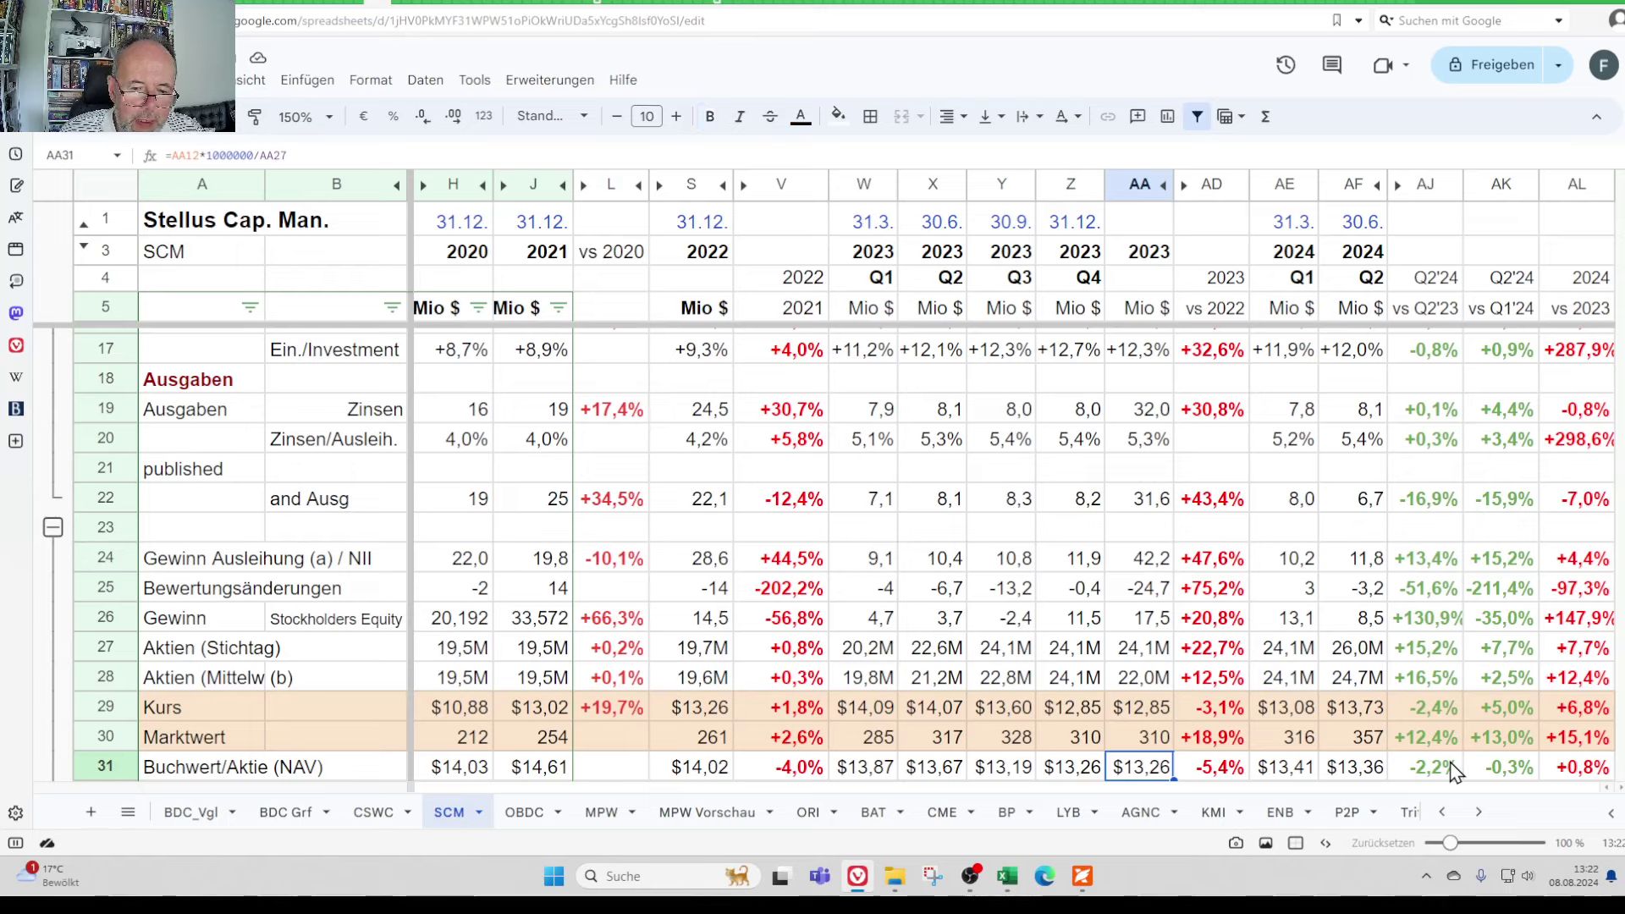
{"action": "key", "text": "Right"}
{"action": "key", "text": "Right"}
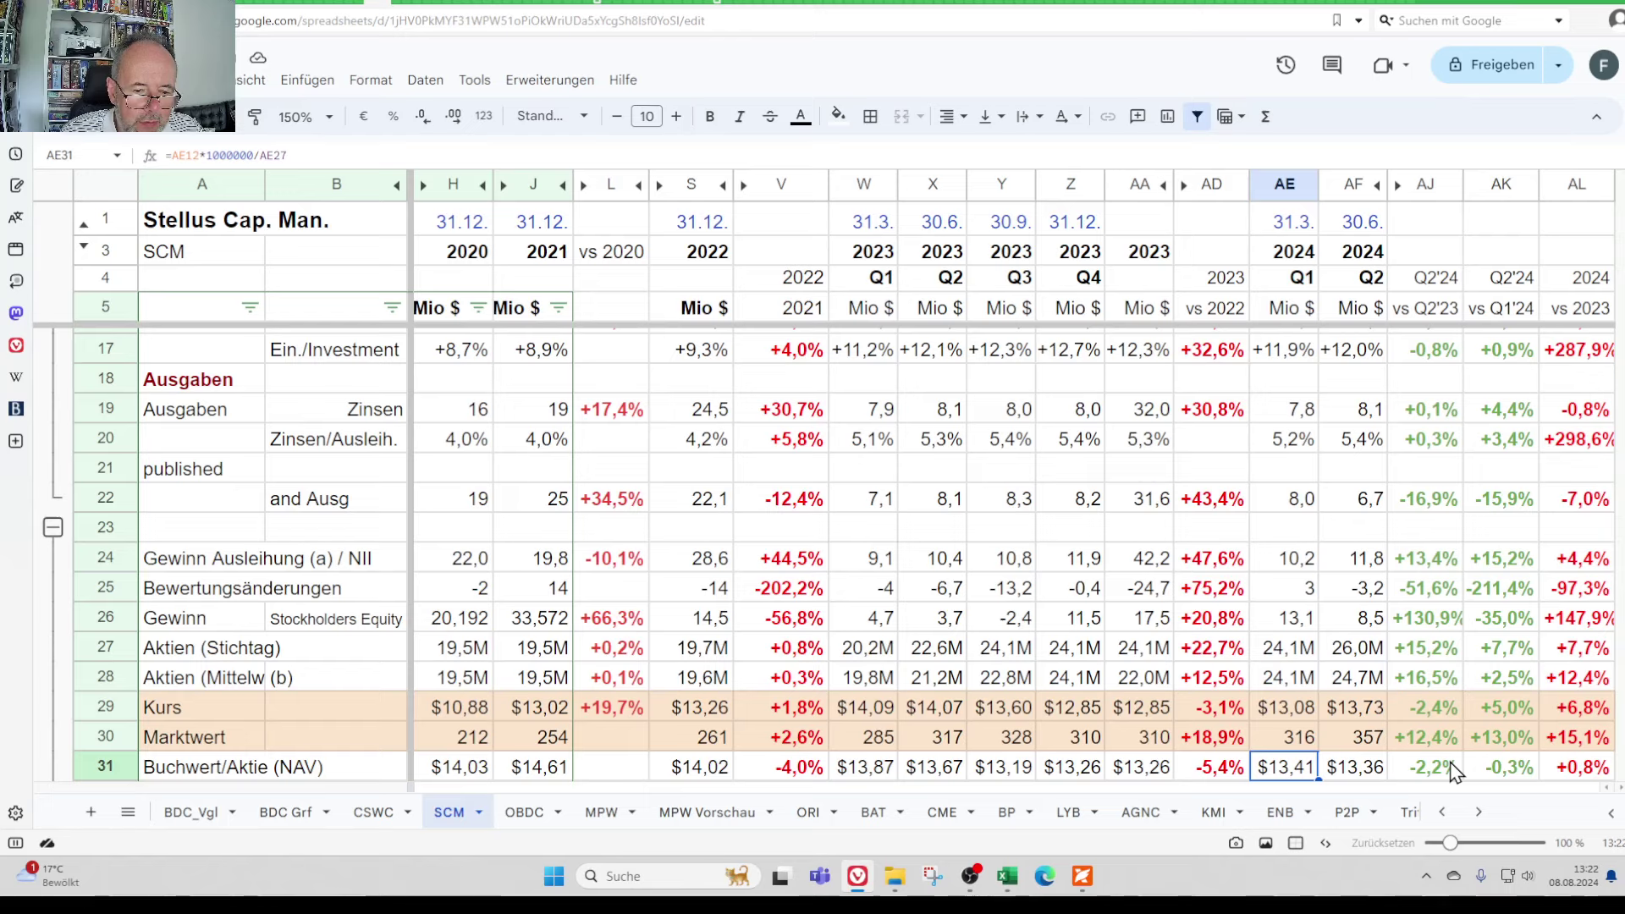
- Trace the book value per share in row 31 back from Q1 2024 to 2020 in H31
{"action": "key", "text": "Left"}
{"action": "key", "text": "Left"}
{"action": "key", "text": "Left"}
{"action": "key", "text": "Left"}
{"action": "key", "text": "Left"}
{"action": "key", "text": "Left"}
{"action": "key", "text": "Left"}
{"action": "key", "text": "Left"}
{"action": "key", "text": "Left"}
{"action": "key", "text": "Left"}
{"action": "key", "text": "Left"}
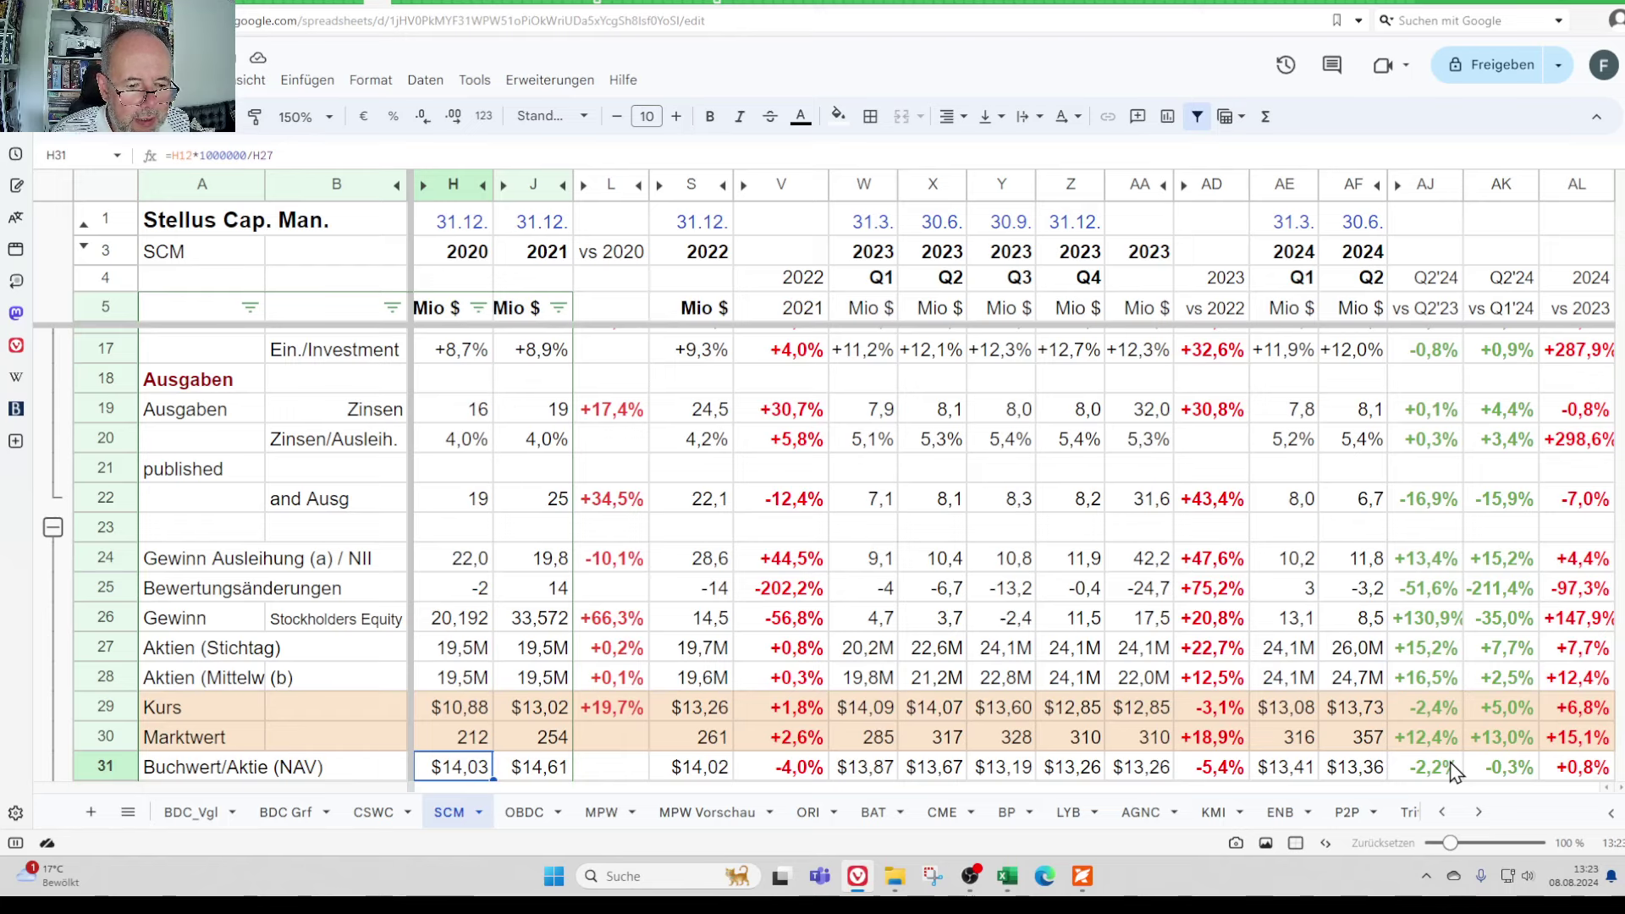
- Follow the book value per share in row 31 forward from 2020 through 2021 to Q2 2023 in X31
{"action": "key", "text": "Right"}
{"action": "key", "text": "Right"}
{"action": "key", "text": "Right"}
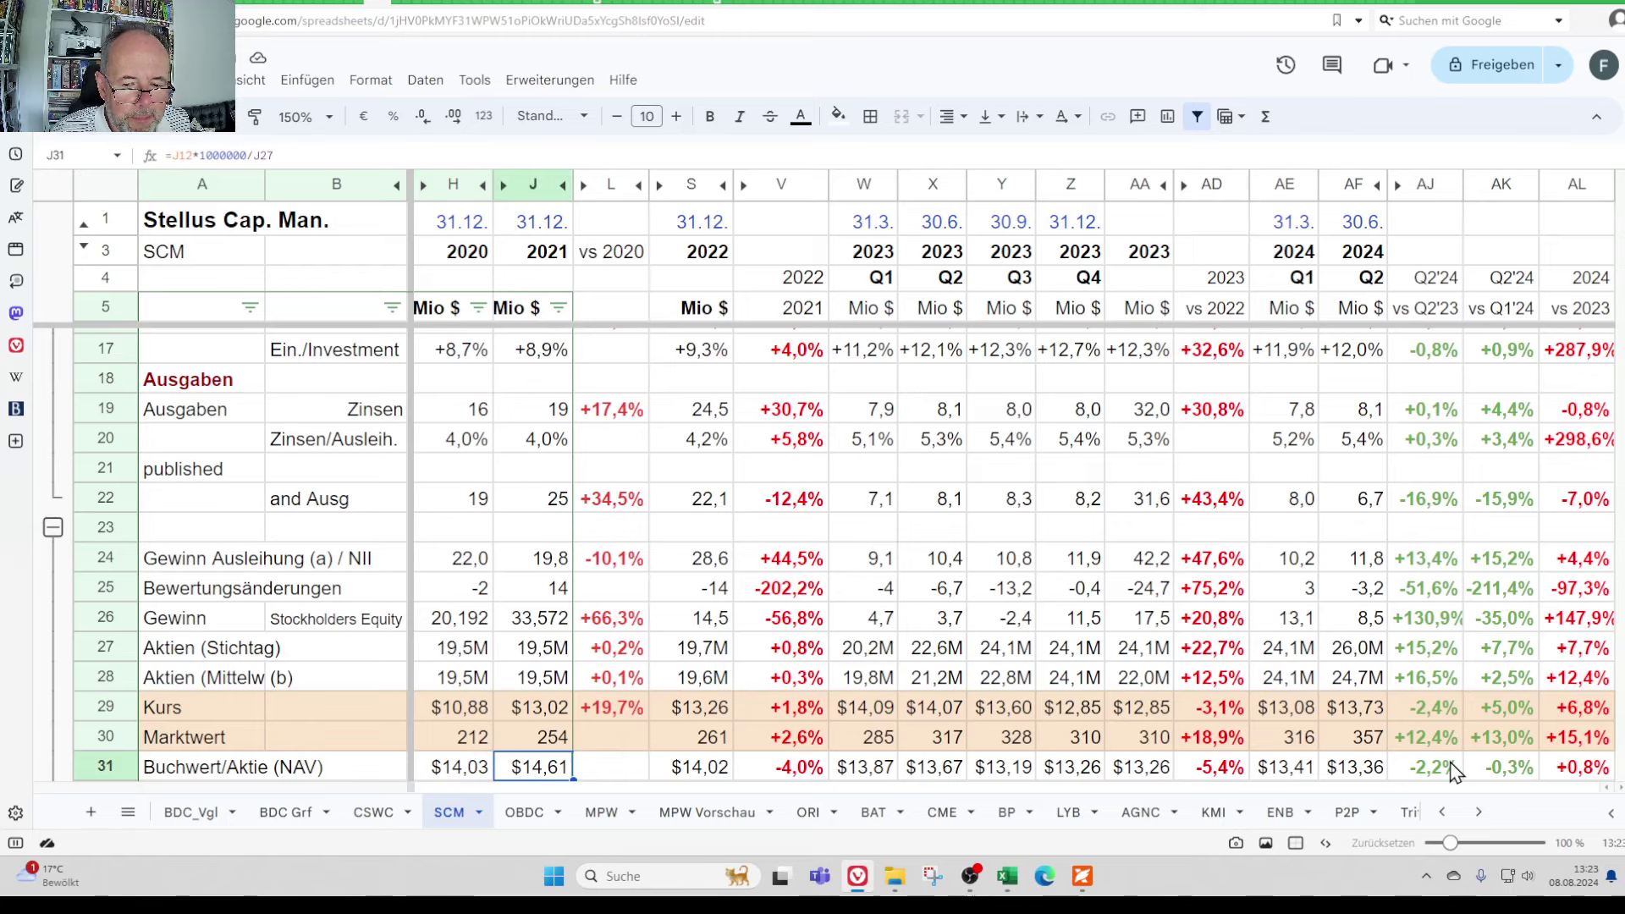
{"action": "key", "text": "Right"}
{"action": "key", "text": "Right"}
{"action": "key", "text": "Right"}
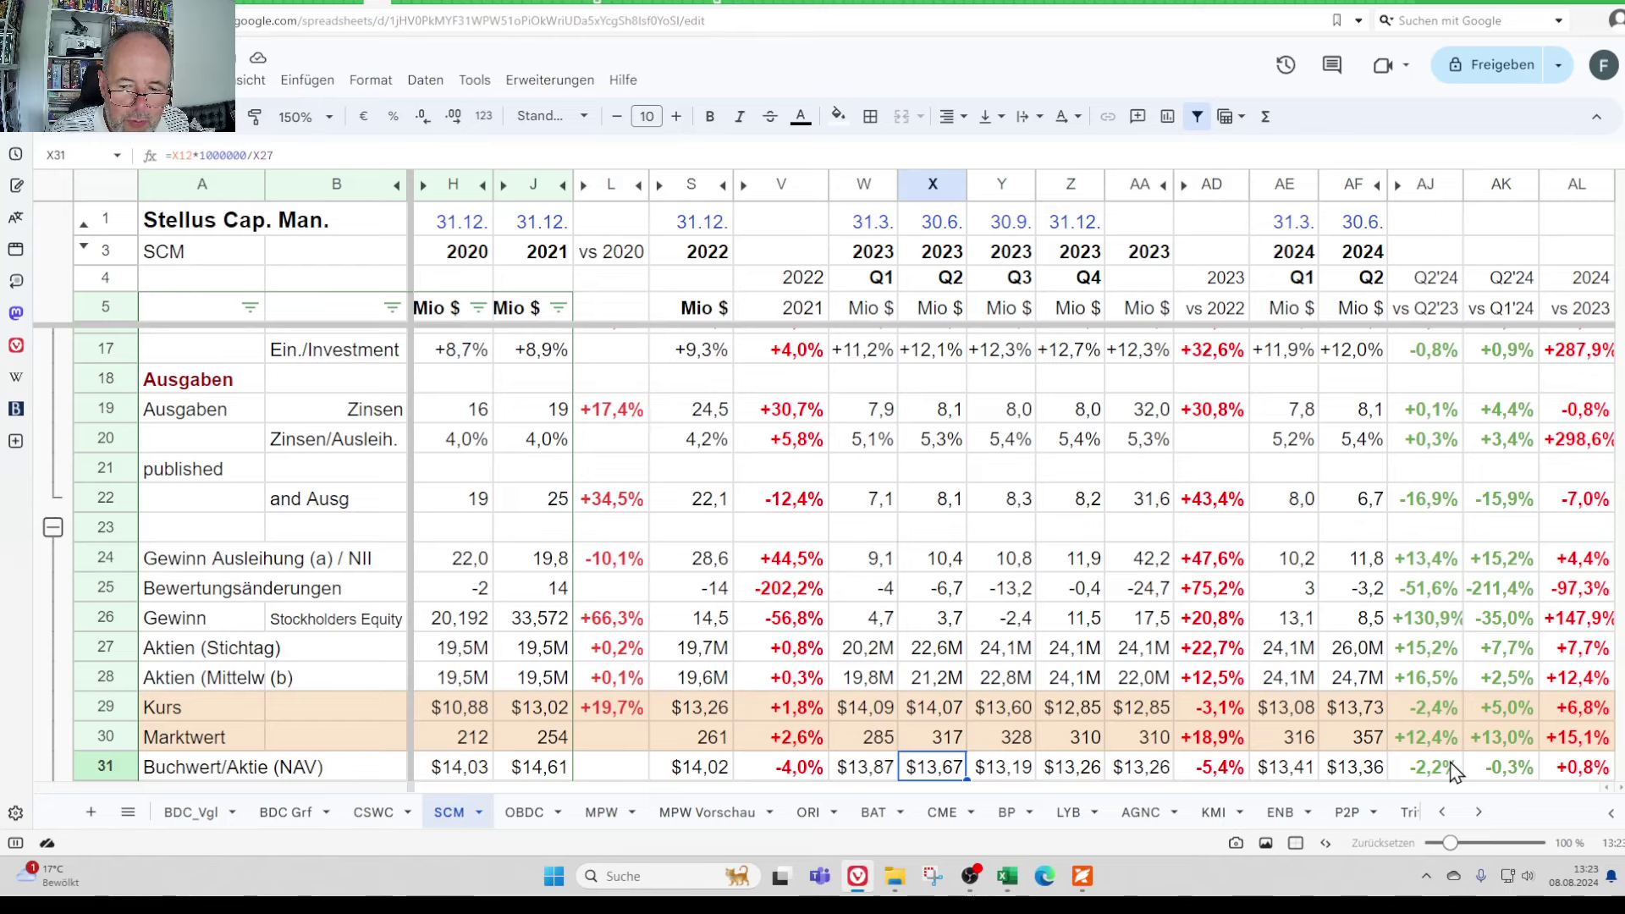
- Compare the book value per share in row 31 across the first three quarters of 2023
{"action": "key", "text": "Left"}
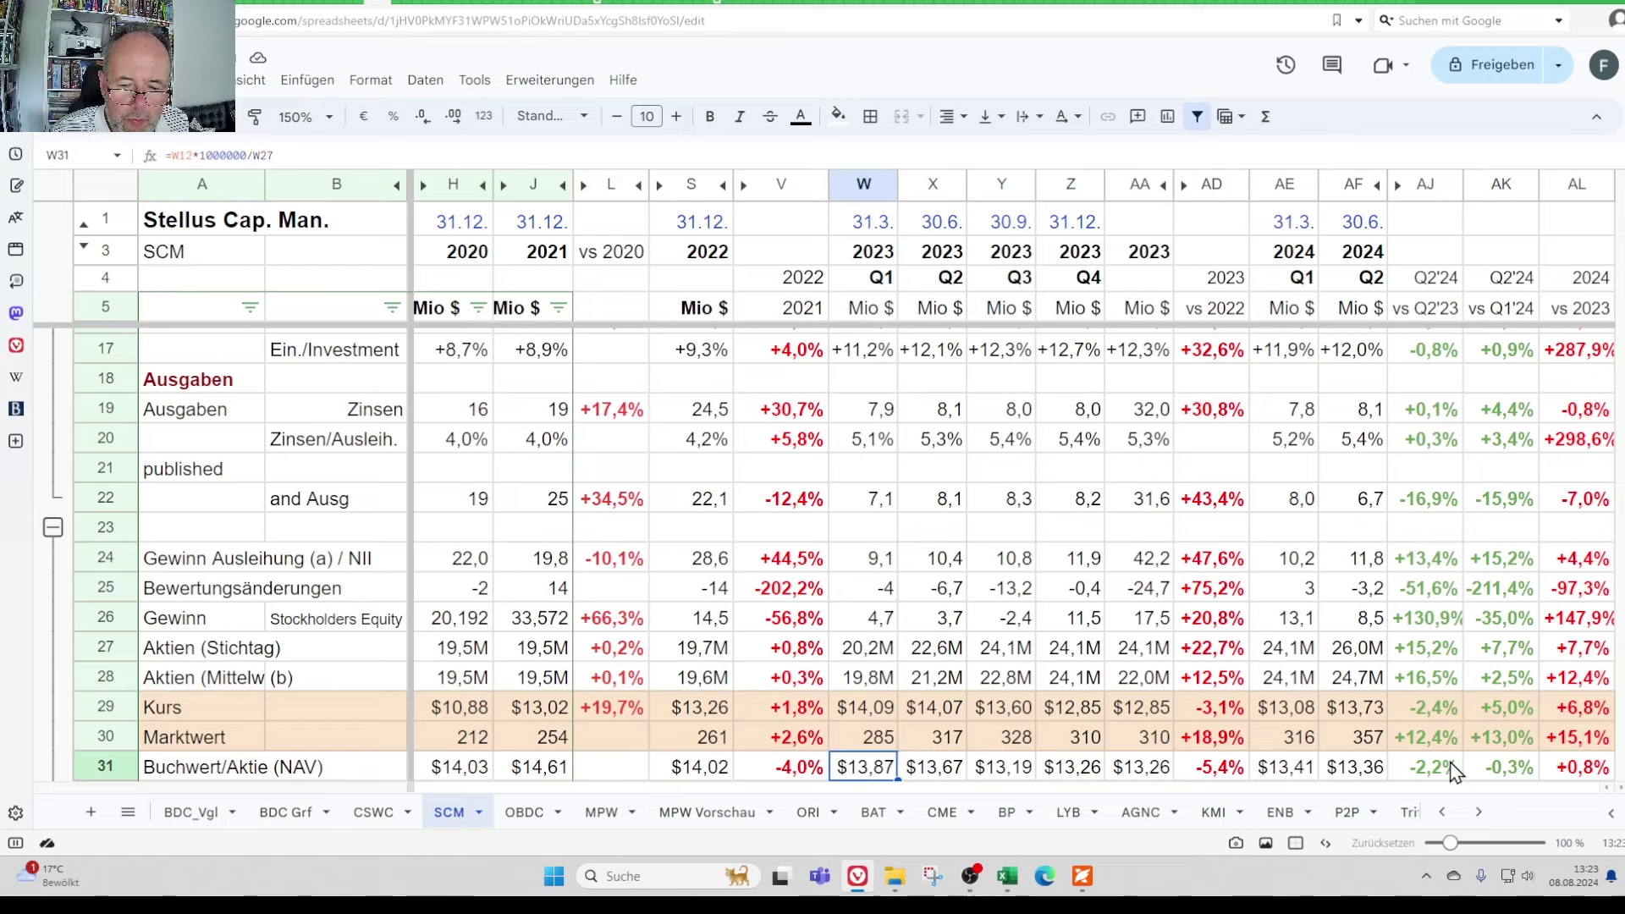
{"action": "key", "text": "Right"}
{"action": "key", "text": "Right"}
{"action": "key", "text": "Right"}
{"action": "key", "text": "Left"}
{"action": "key", "text": "Left"}
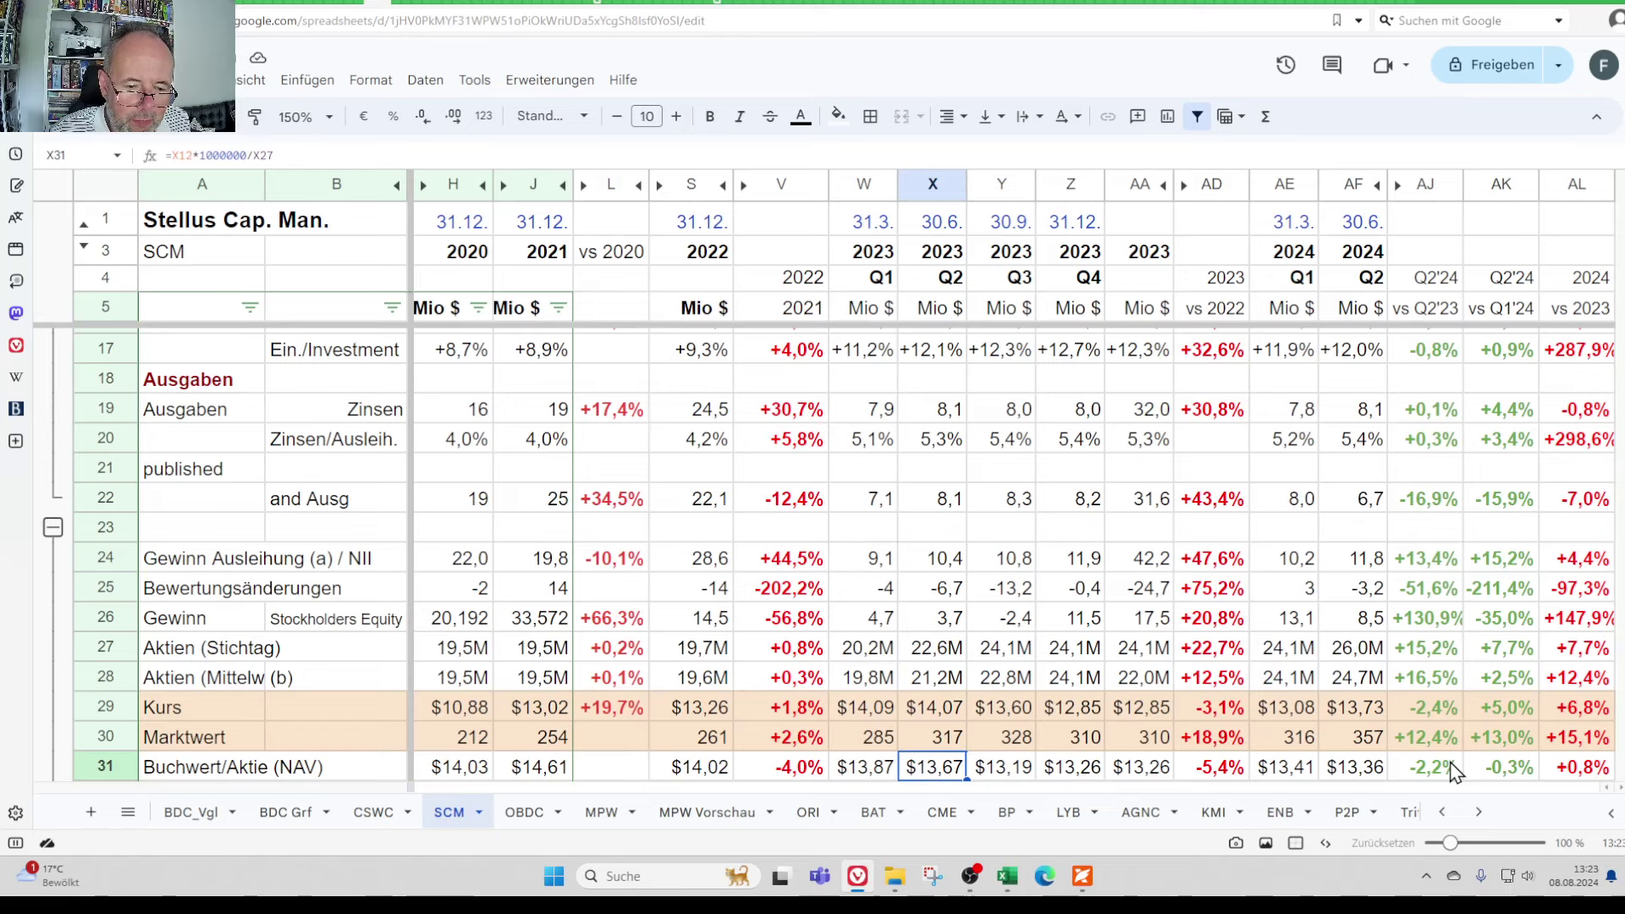
- Follow the book value per share in row 31 from Q2 2023 forward to Q2 2024 in AF31
{"action": "key", "text": "Right"}
{"action": "key", "text": "Right"}
{"action": "key", "text": "Right"}
{"action": "key", "text": "Right"}
{"action": "key", "text": "Right"}
{"action": "key", "text": "Right"}
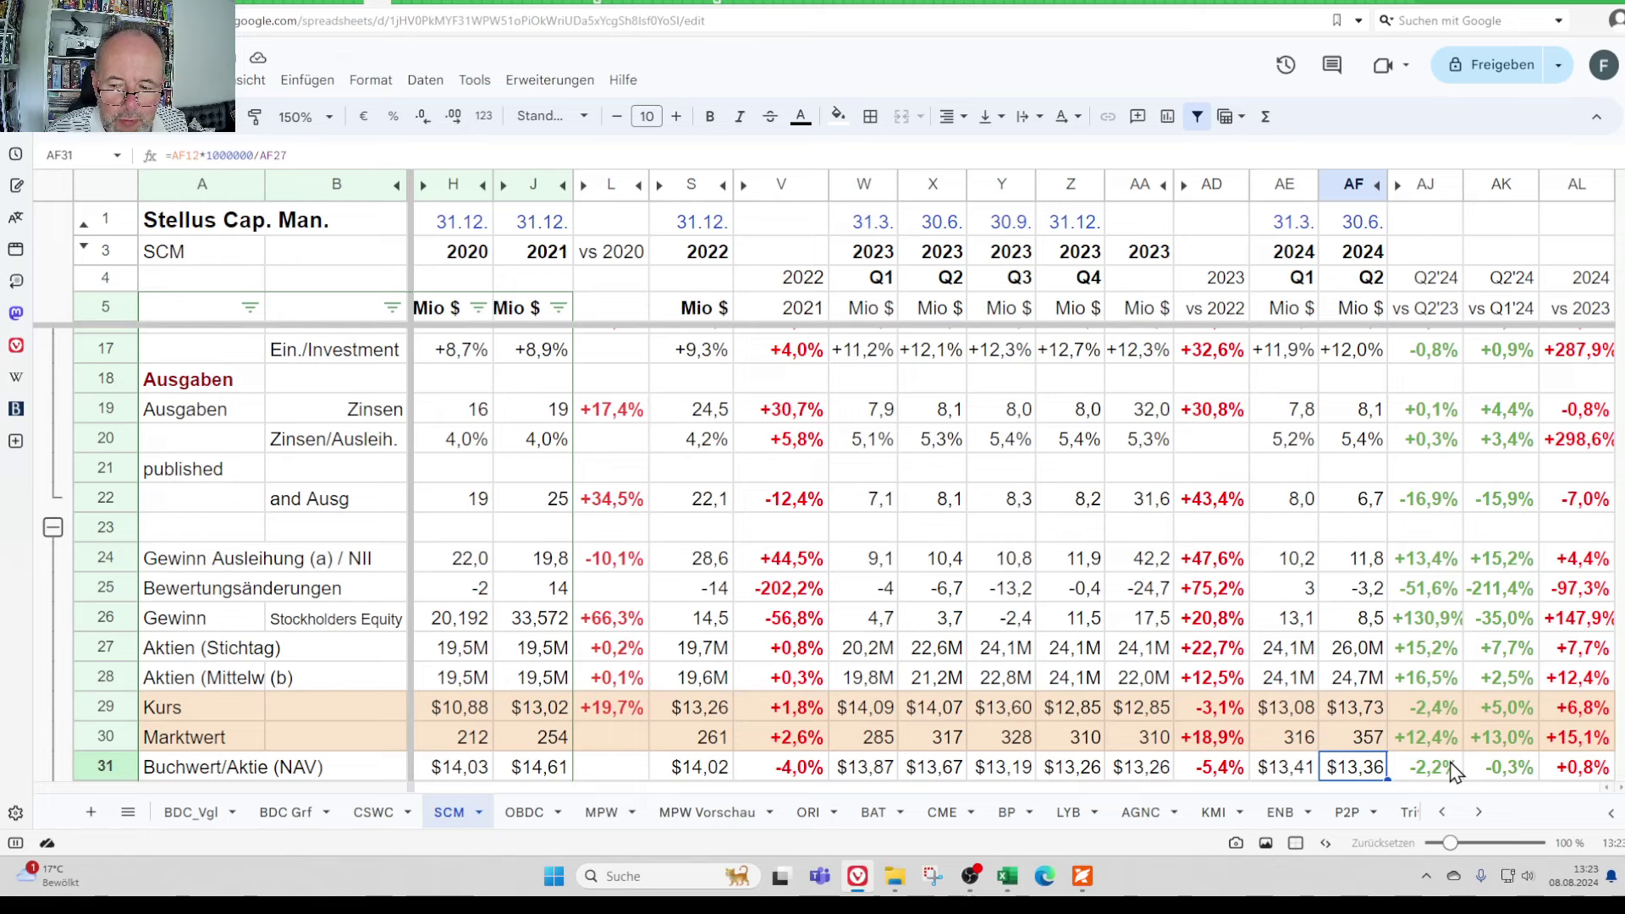
- Examine the Q2 2024 earnings per share, NII per share and dividend in AF32 to AF34, returning to AF33
{"action": "key", "text": "Down"}
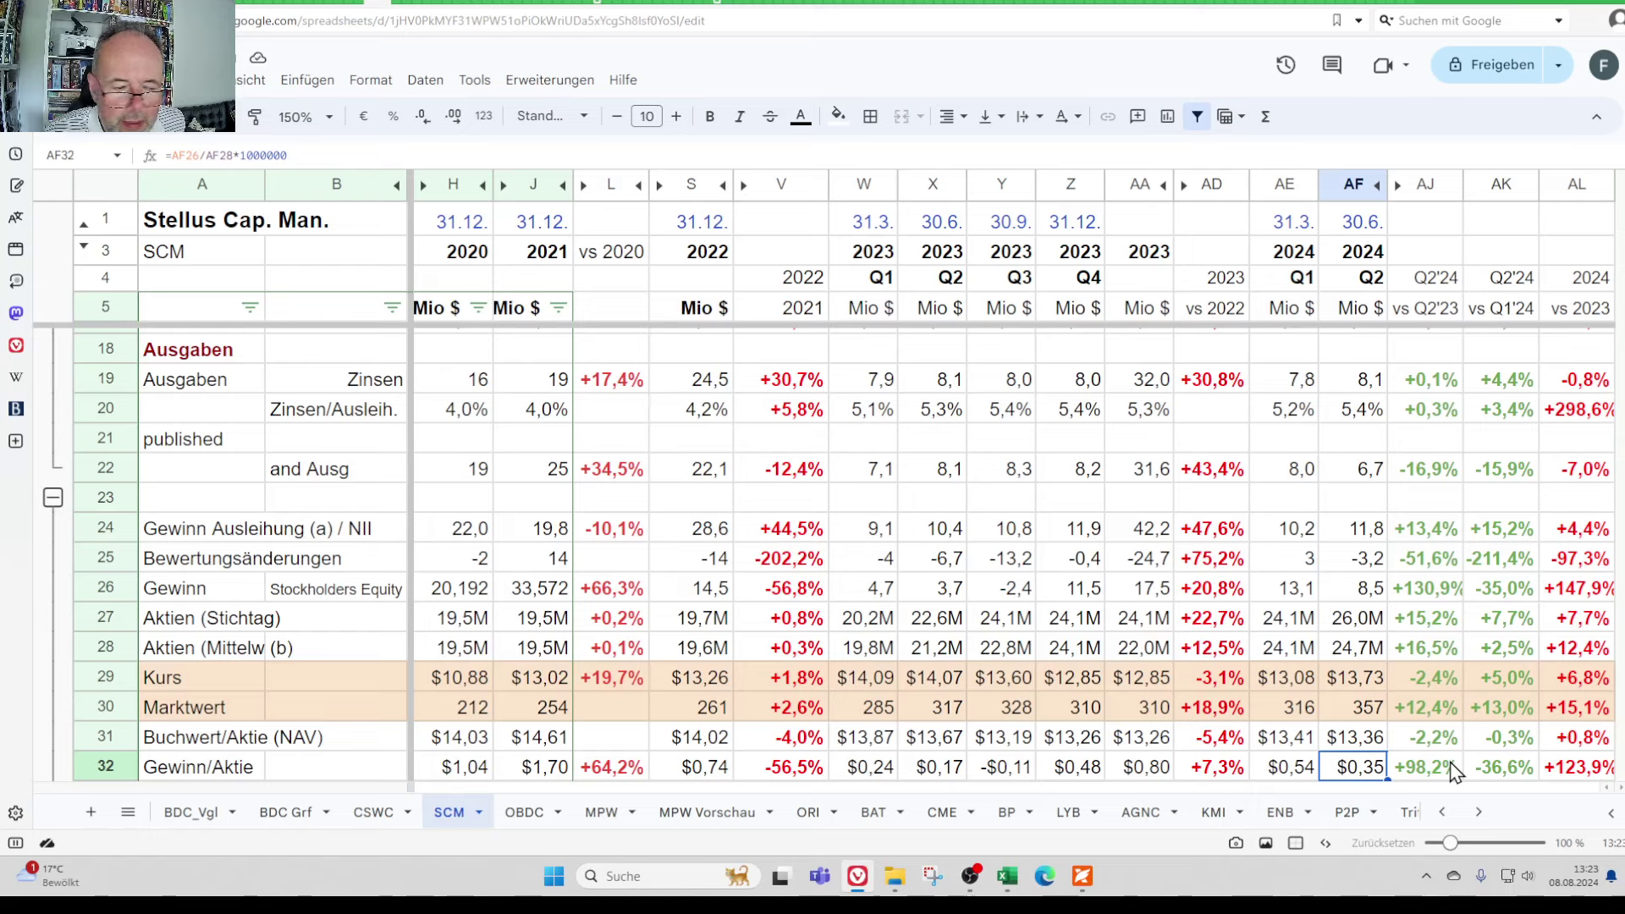
{"action": "key", "text": "Down"}
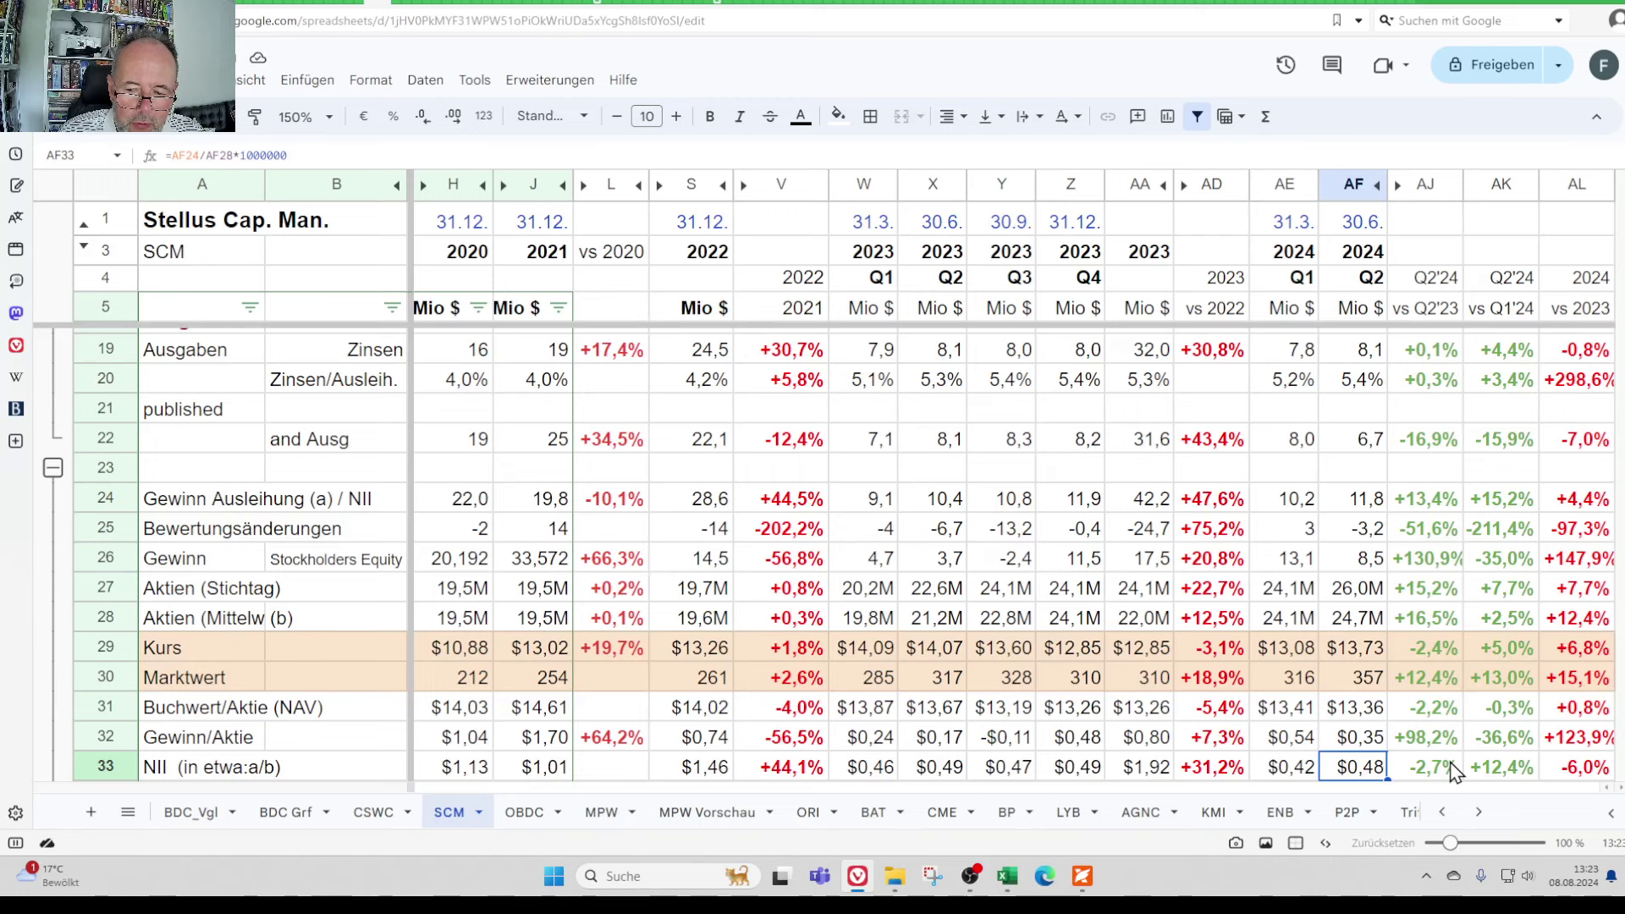
{"action": "key", "text": "Down"}
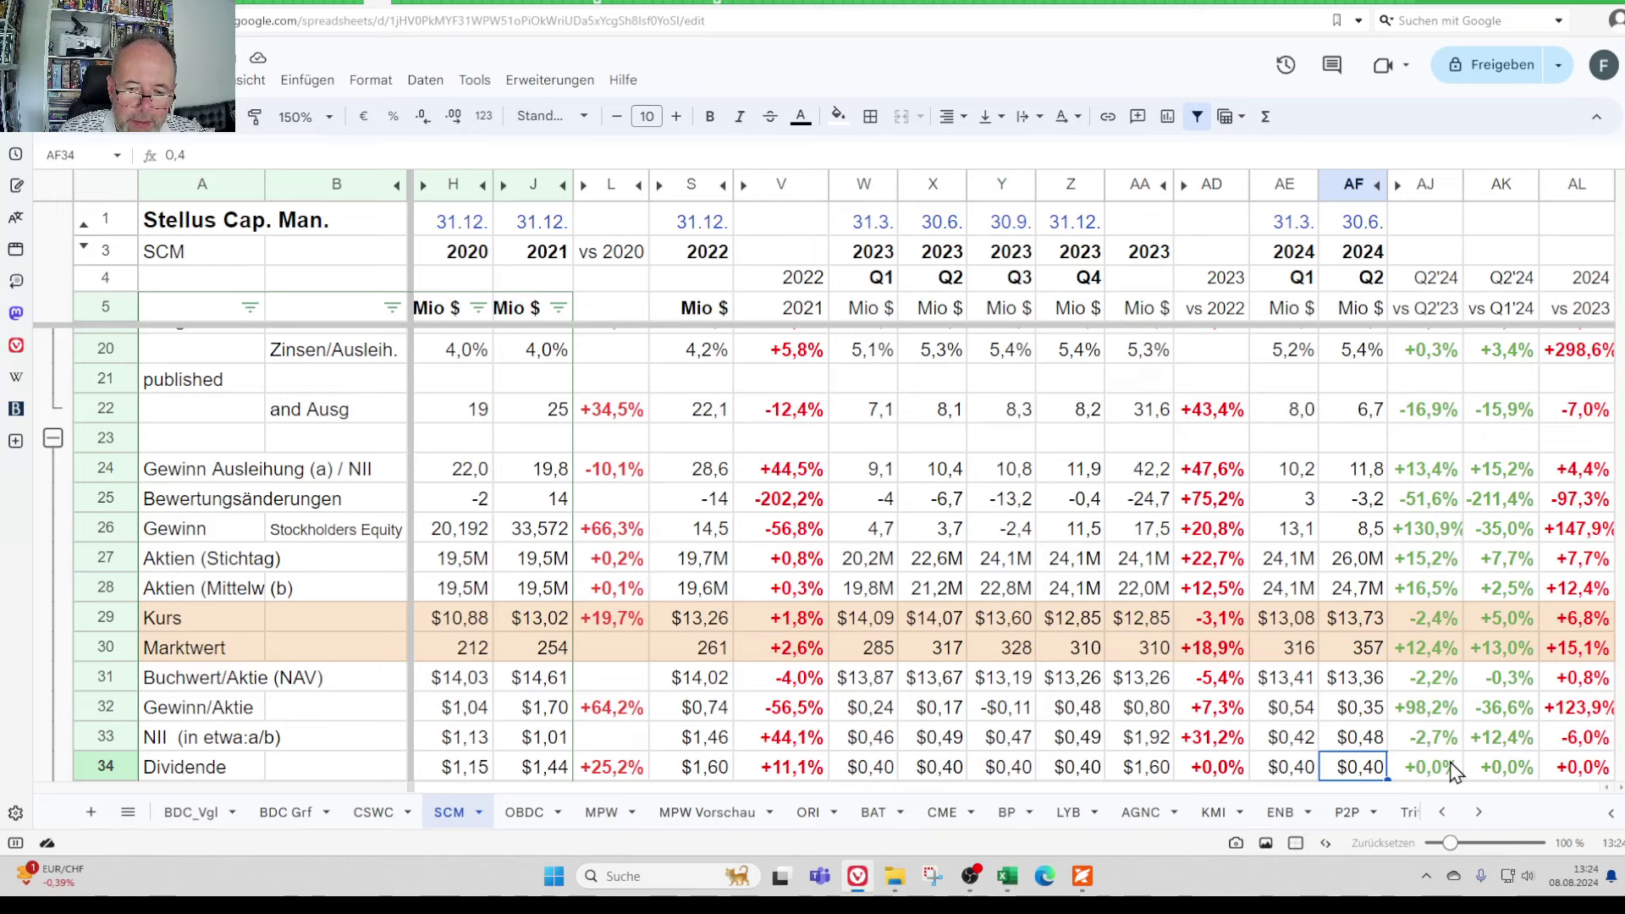
{"action": "key", "text": "Left"}
{"action": "key", "text": "Right"}
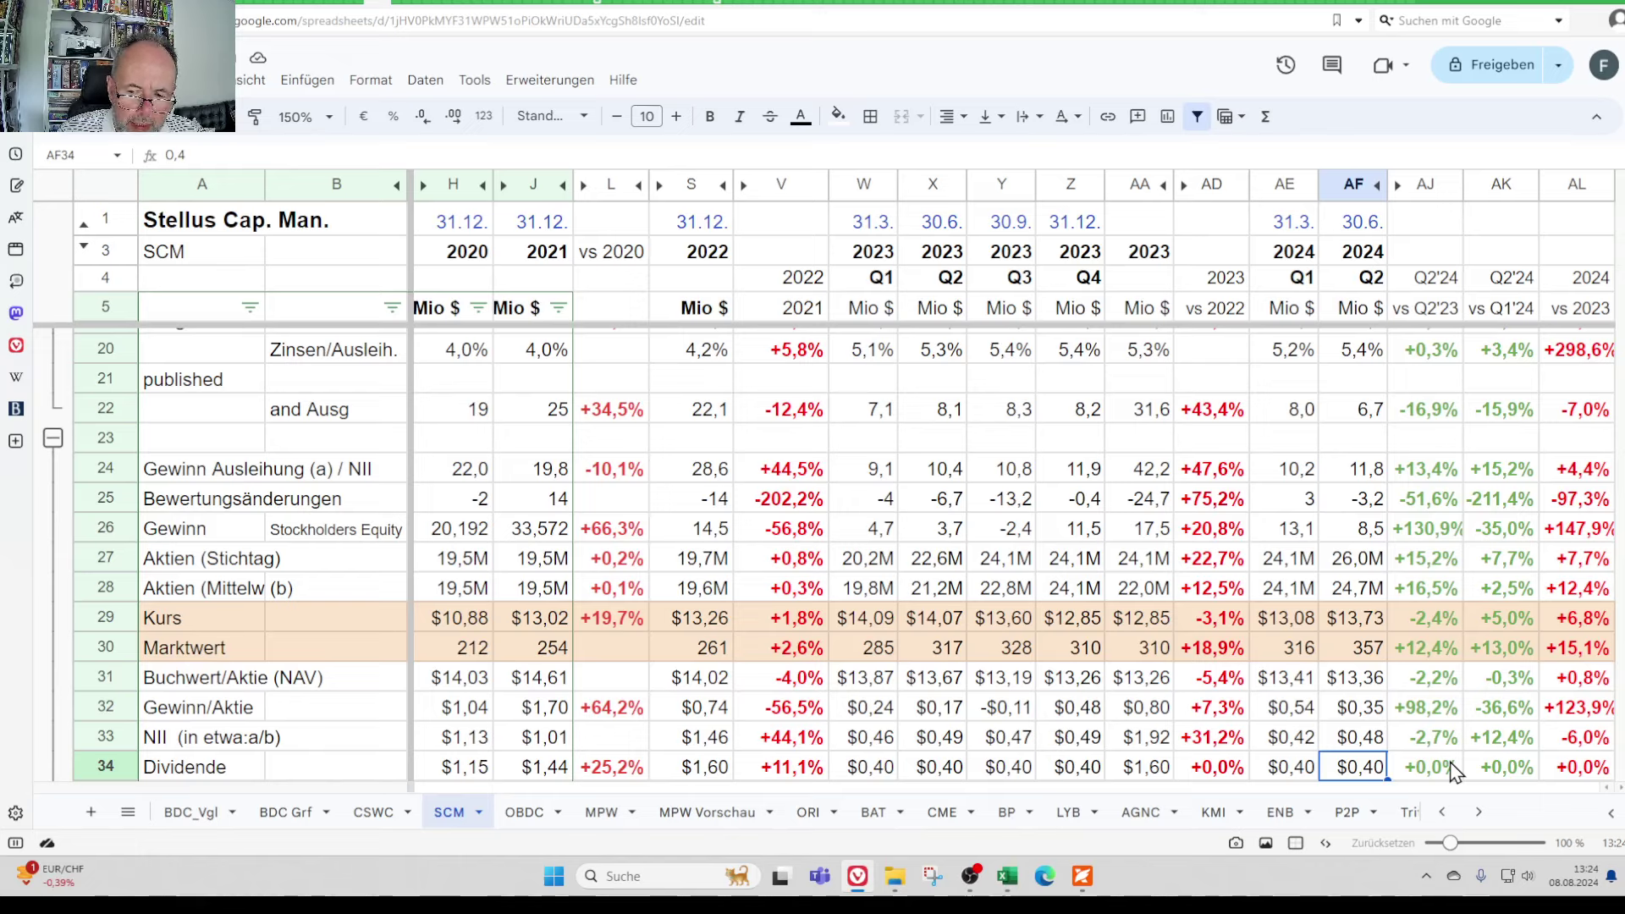
{"action": "key", "text": "Up"}
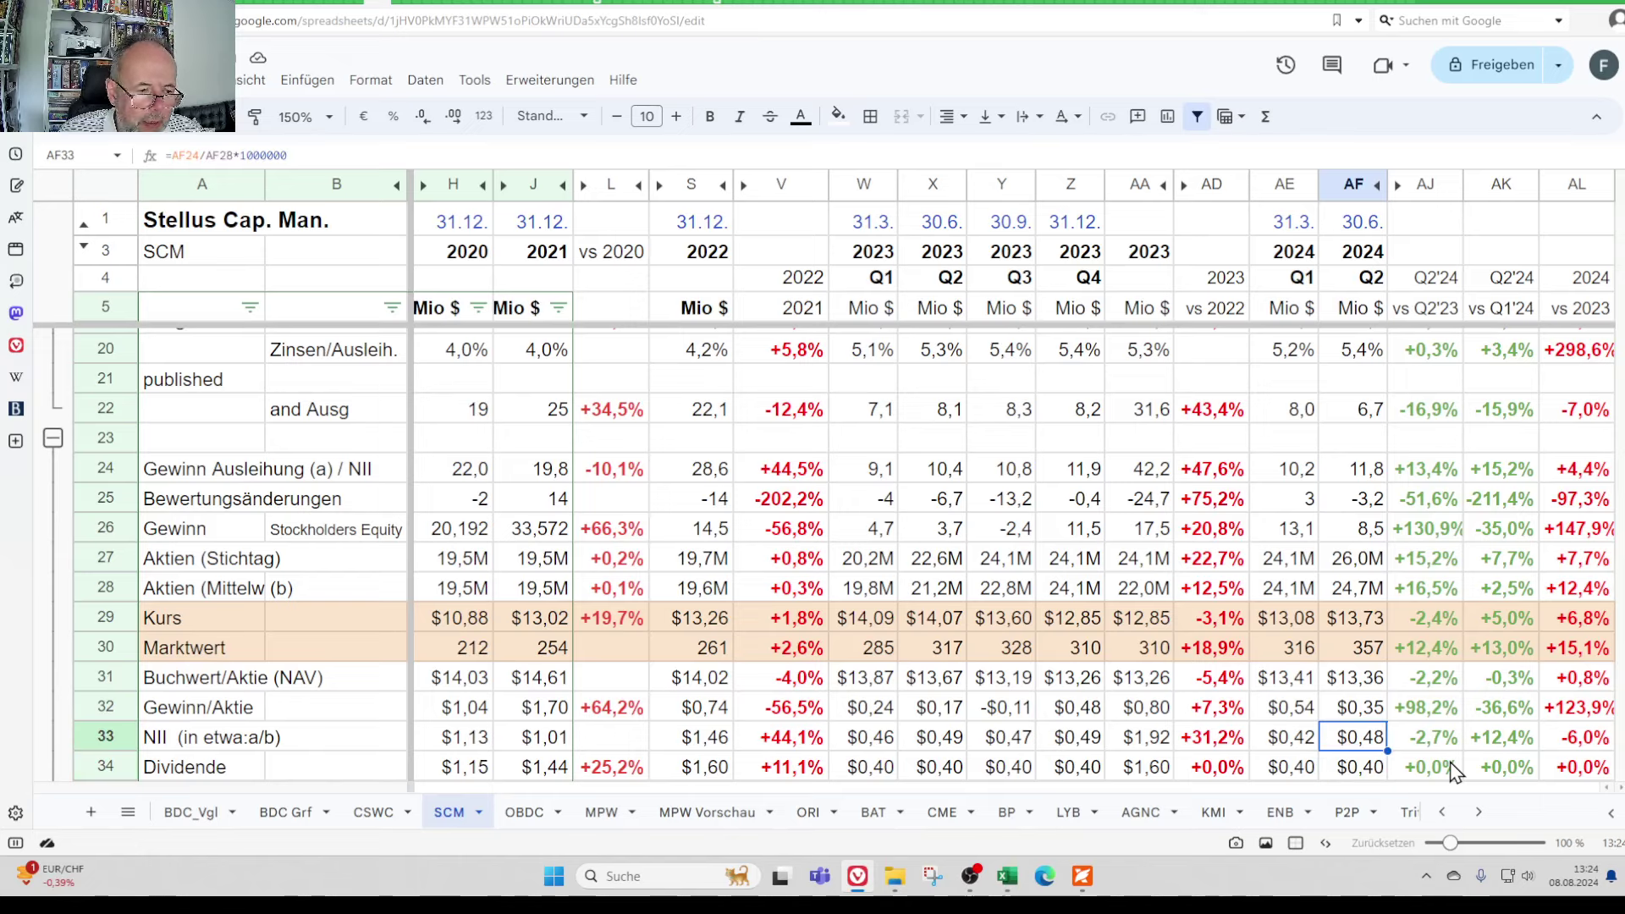
- Compare the NII per share in row 33 across the 2023 quarters and the first two quarters of 2024
{"action": "key", "text": "Left"}
{"action": "key", "text": "Left"}
{"action": "key", "text": "Left"}
{"action": "key", "text": "Left"}
{"action": "key", "text": "Left"}
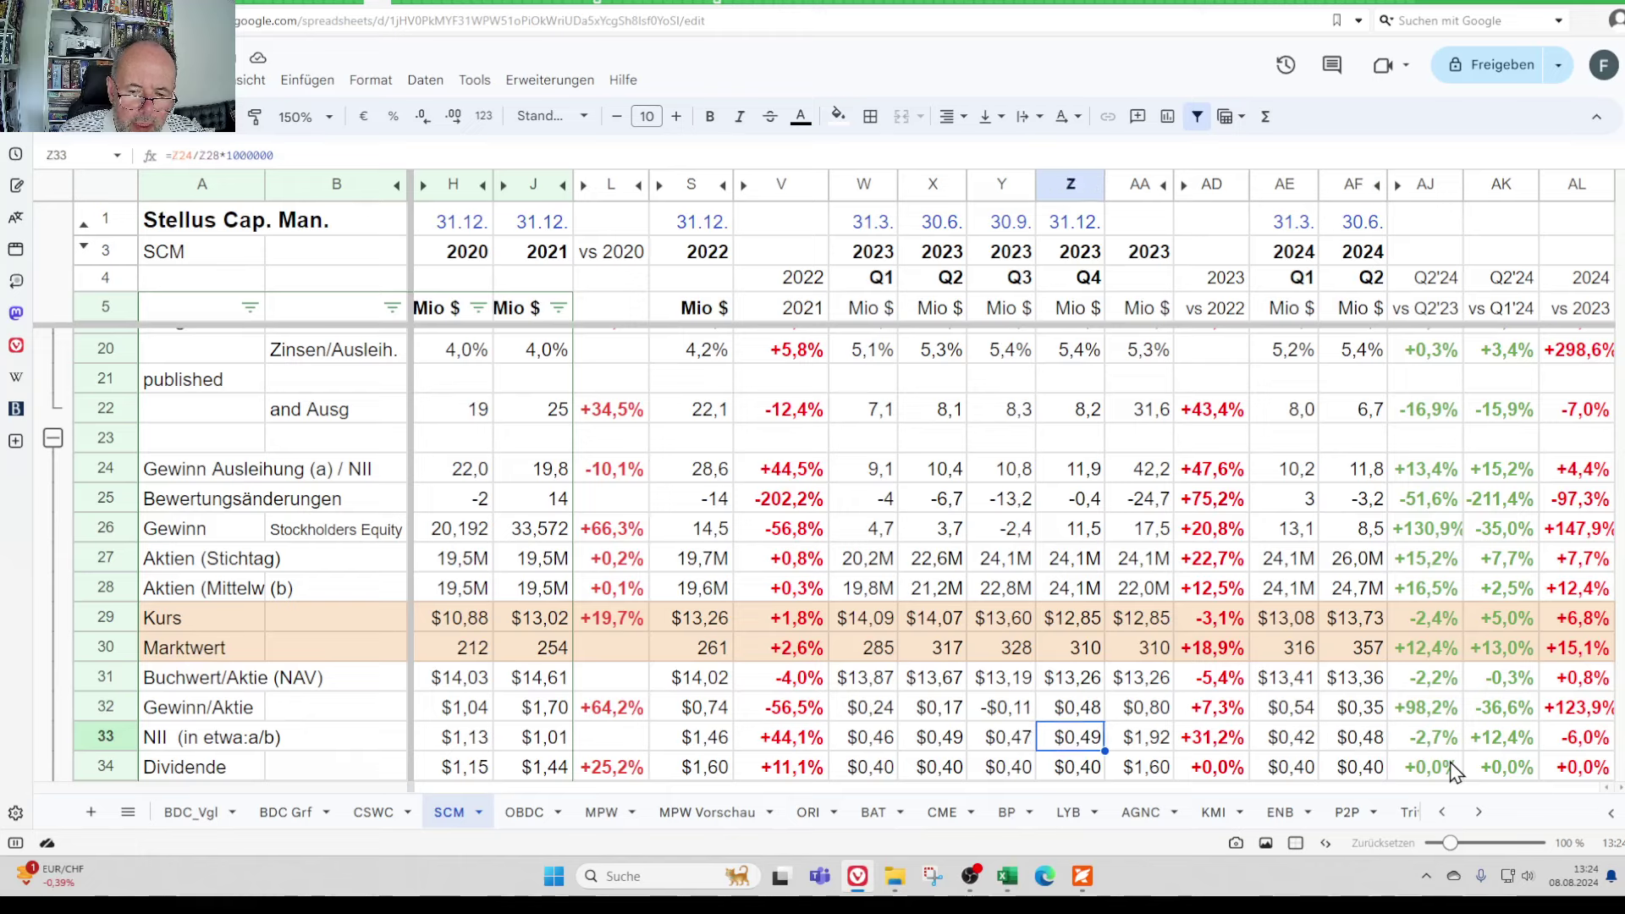
{"action": "key", "text": "Left"}
{"action": "key", "text": "Left"}
{"action": "key", "text": "Right"}
{"action": "key", "text": "Right"}
{"action": "key", "text": "Right"}
{"action": "key", "text": "Right"}
{"action": "key", "text": "Right"}
{"action": "key", "text": "Right"}
{"action": "key", "text": "Right"}
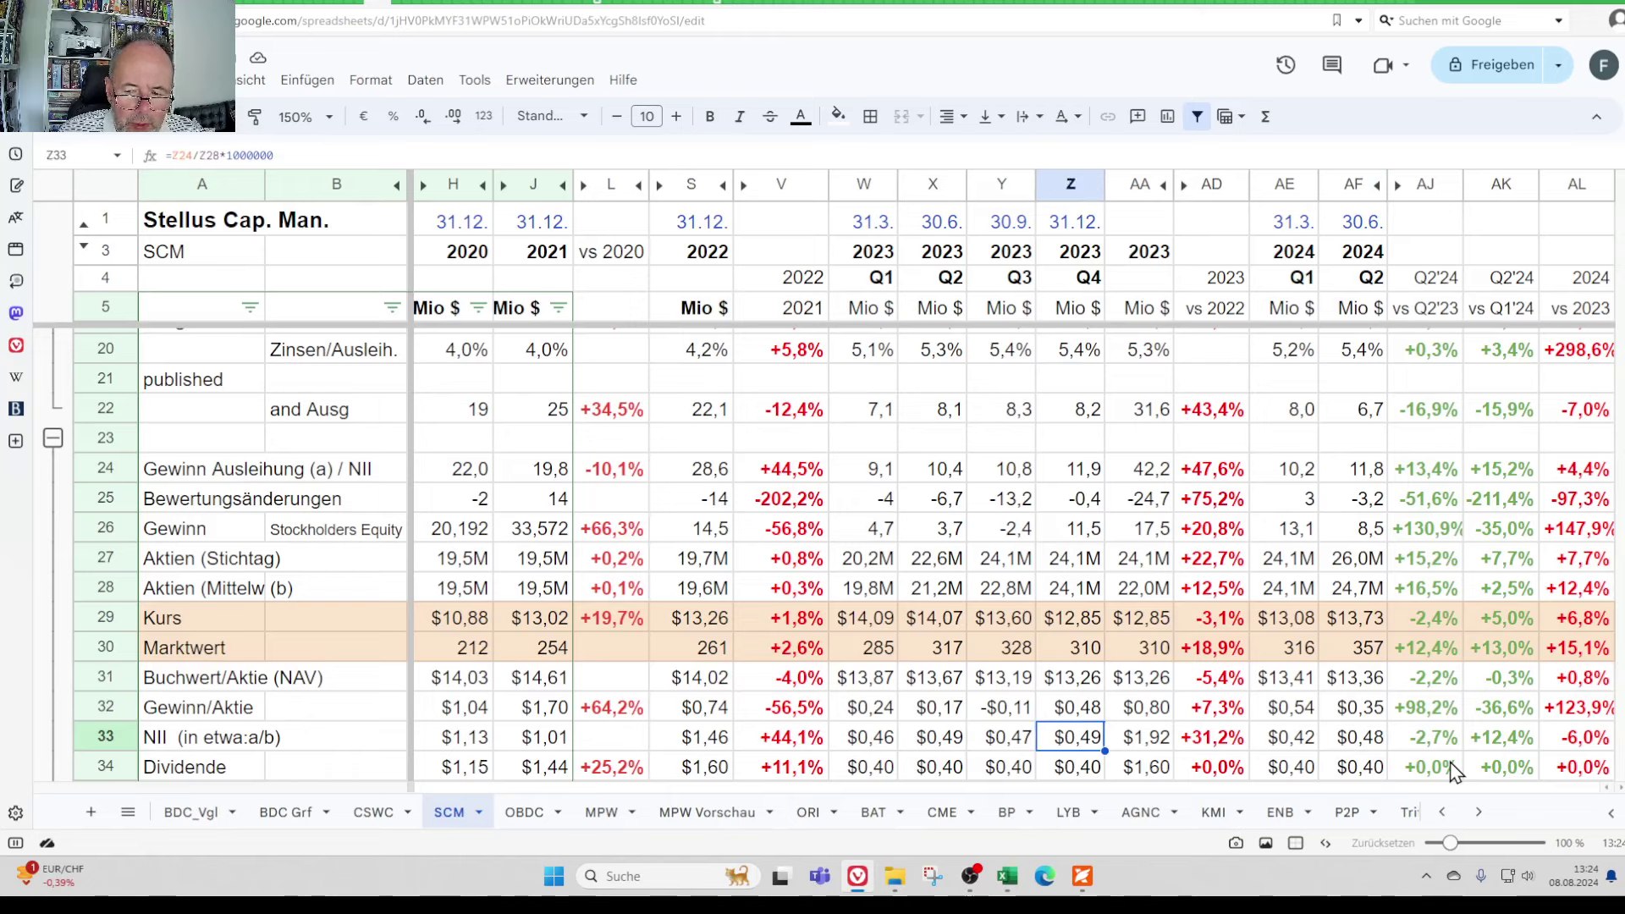
{"action": "key", "text": "Left"}
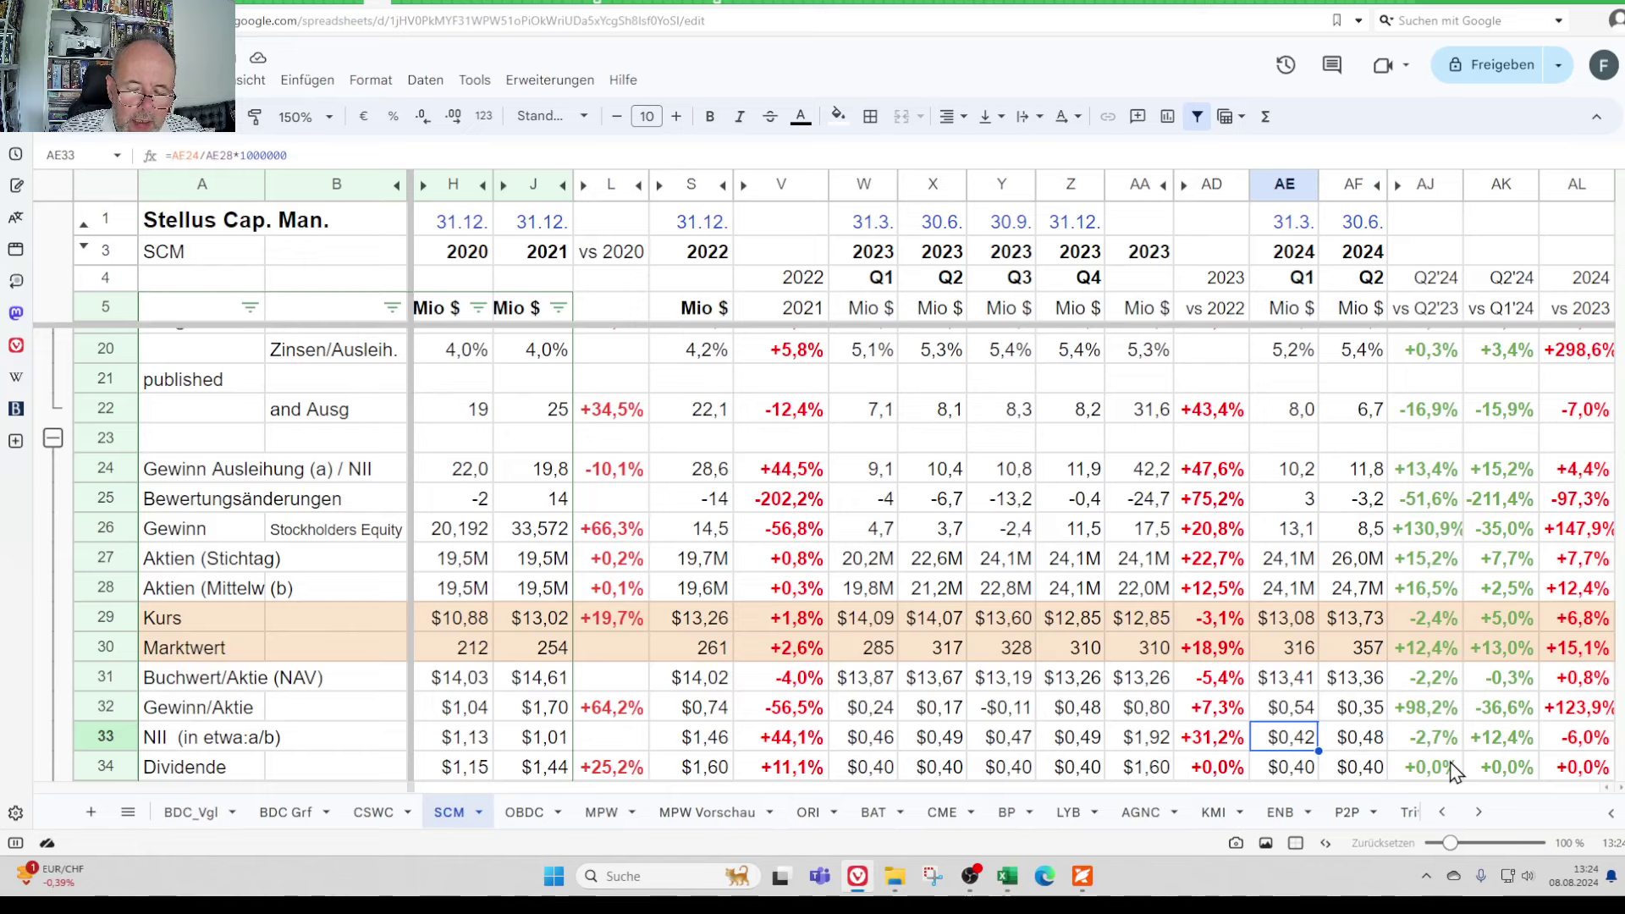
- Compare the NII per share and dividend in rows 33 and 34 for Q1 and Q2 2024, ending at AF35
{"action": "key", "text": "Down"}
{"action": "key", "text": "Up"}
{"action": "key", "text": "Down"}
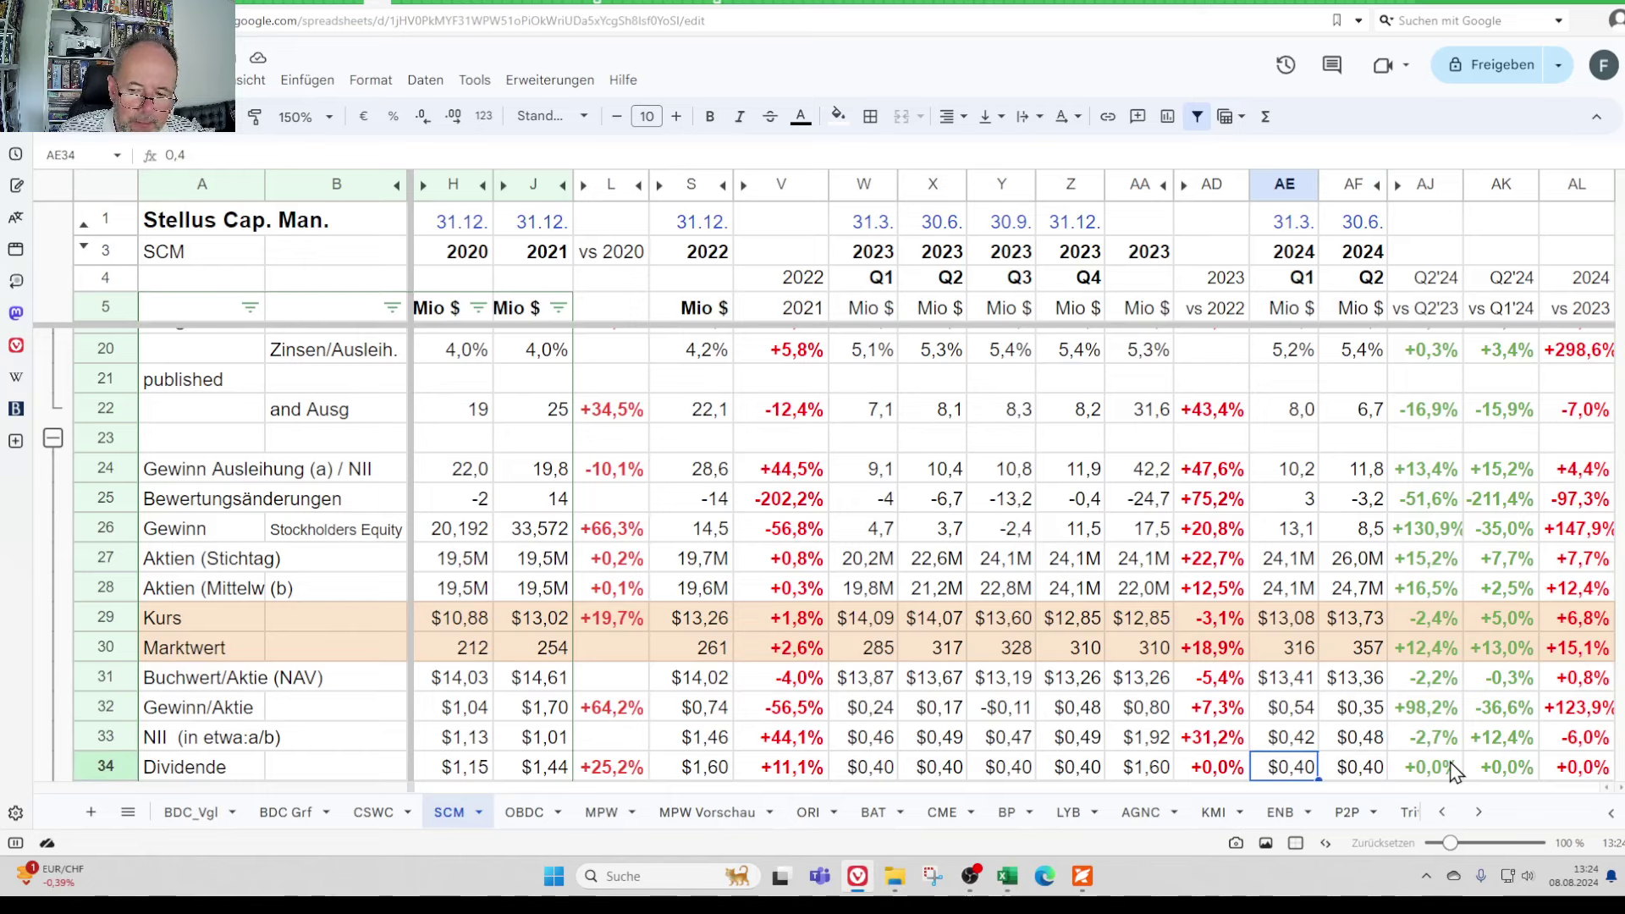
{"action": "key", "text": "Up"}
{"action": "key", "text": "Right"}
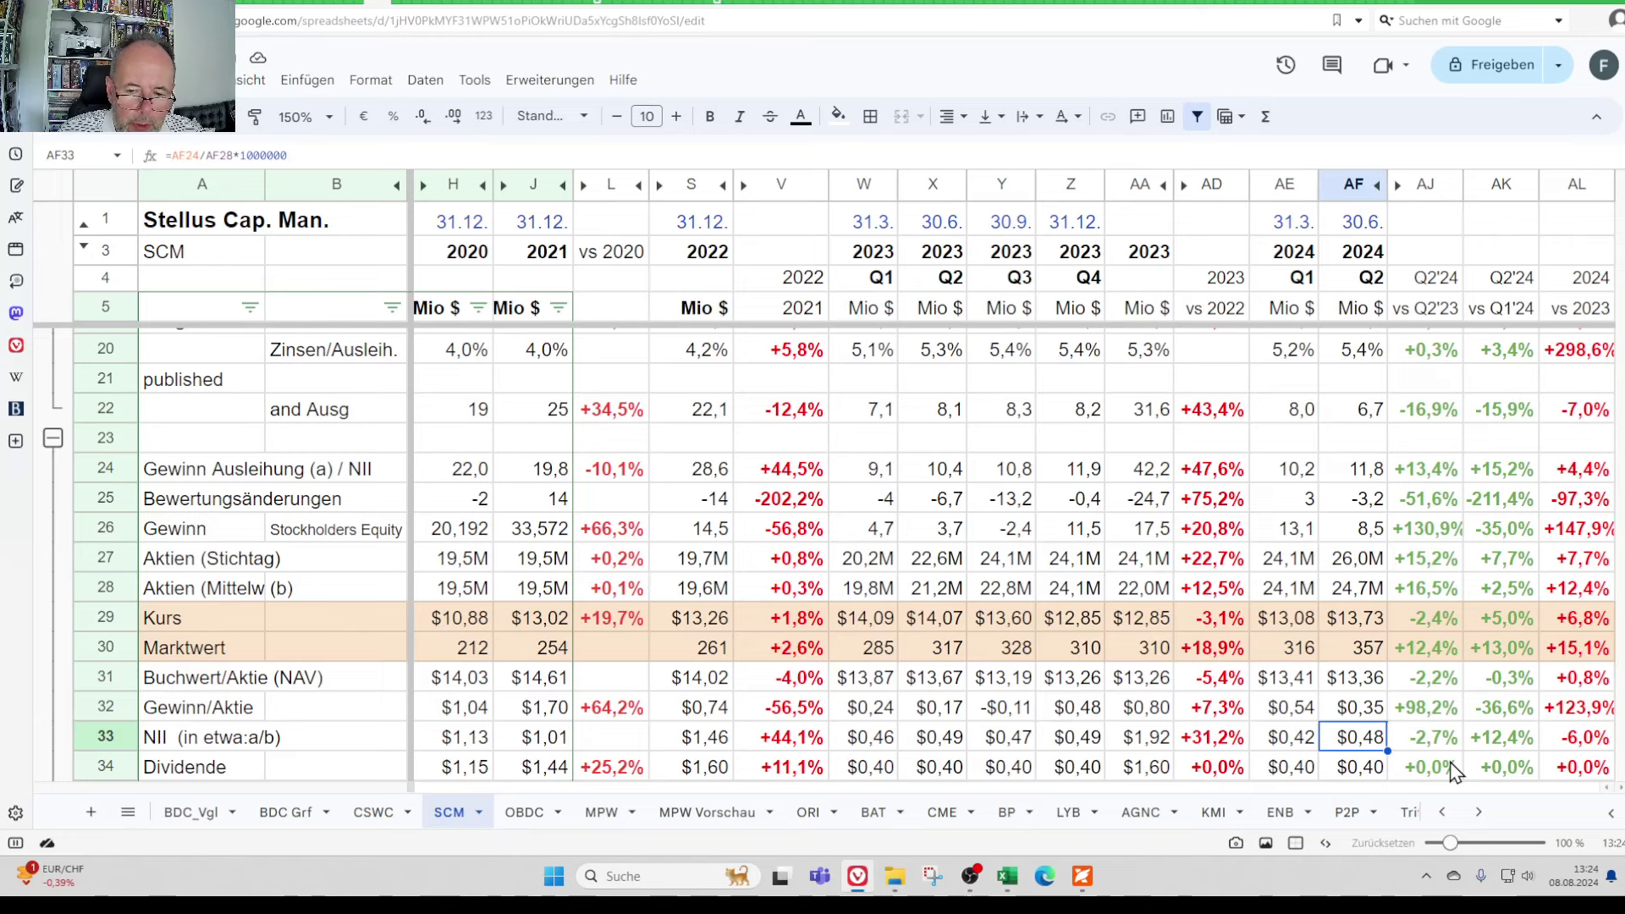
{"action": "key", "text": "Down"}
{"action": "key", "text": "Down"}
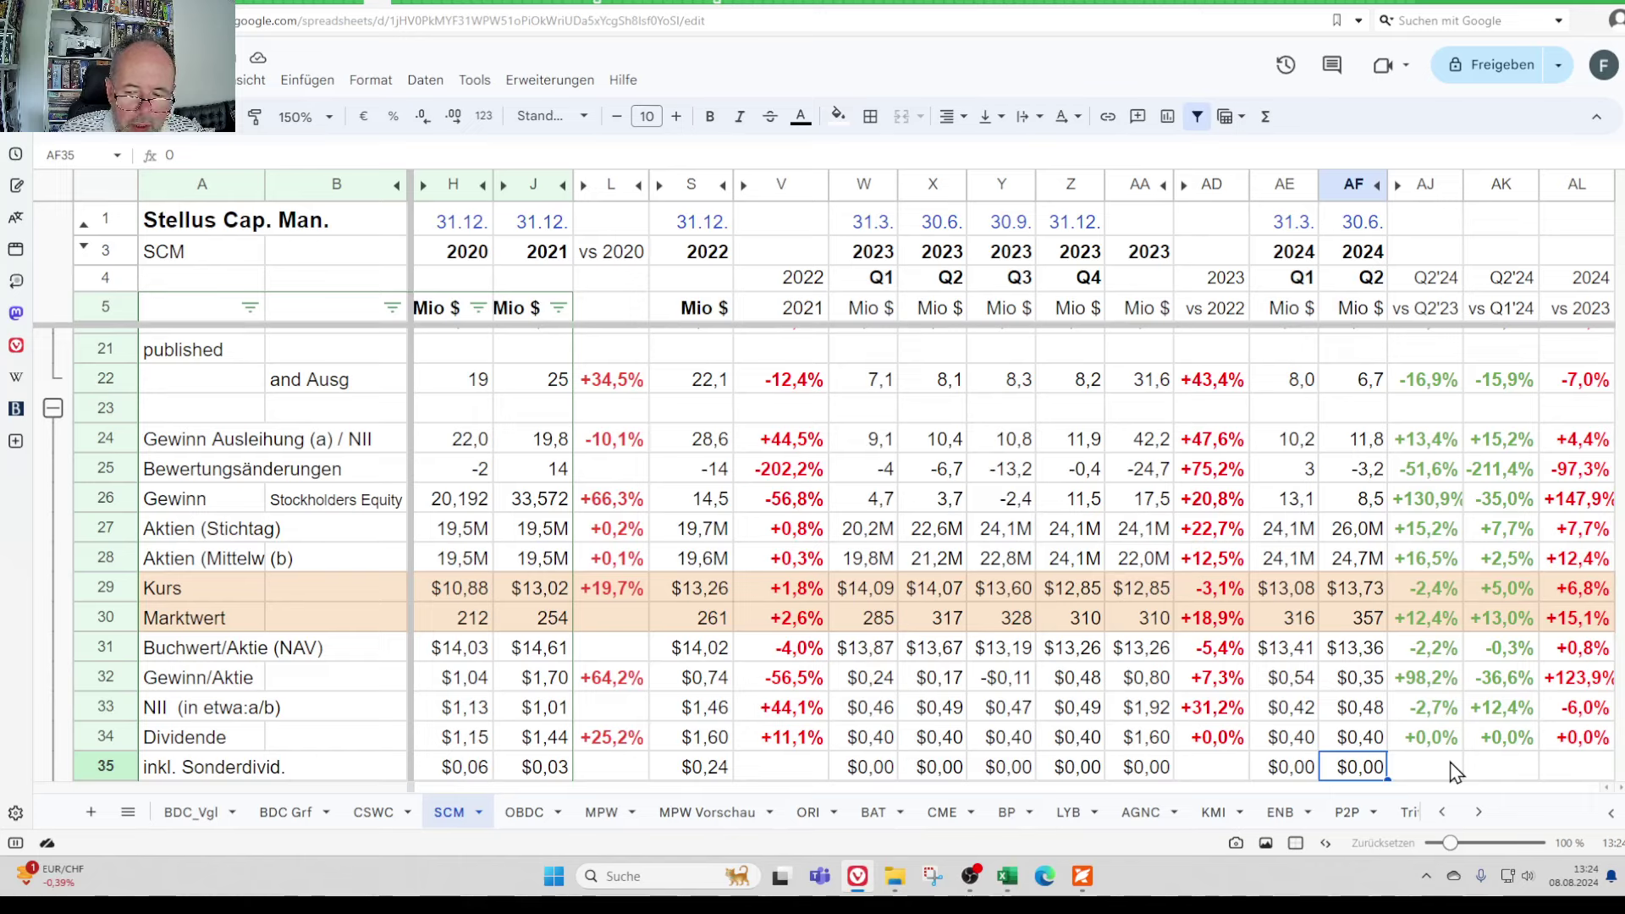
- Trace the special dividend in row 35 from Q2 2024 back to 2021 in J35
{"action": "key", "text": "Left"}
{"action": "key", "text": "Left"}
{"action": "key", "text": "Left"}
{"action": "key", "text": "Left"}
{"action": "key", "text": "Left"}
{"action": "key", "text": "Left"}
{"action": "key", "text": "Left"}
{"action": "key", "text": "Left"}
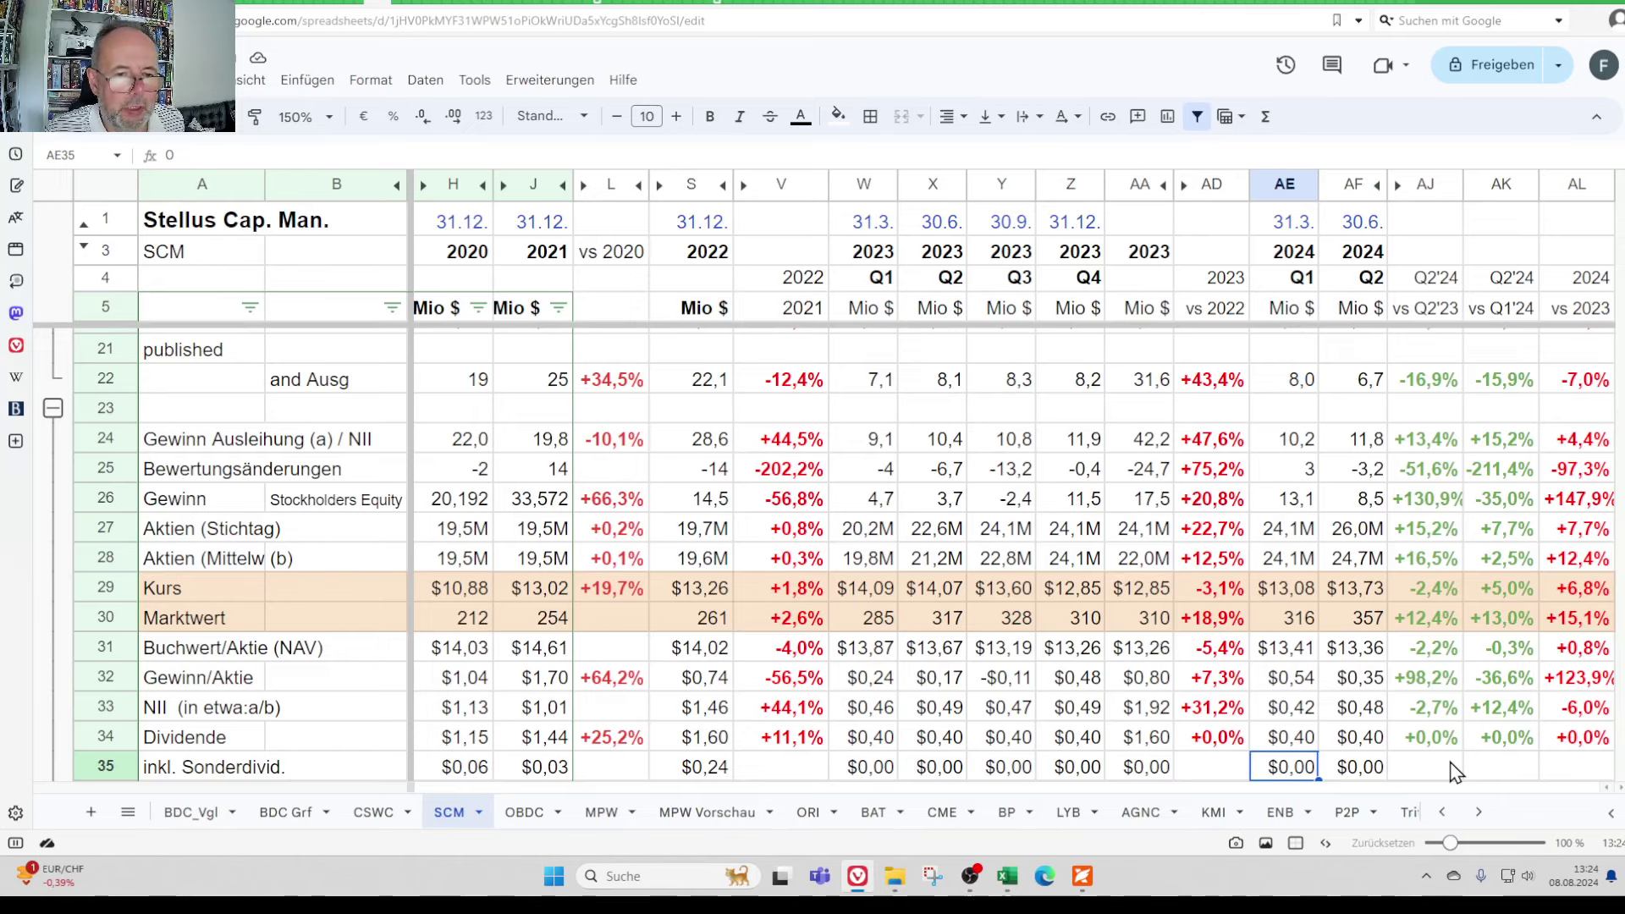
{"action": "key", "text": "Left"}
{"action": "key", "text": "Left"}
{"action": "key", "text": "Left"}
{"action": "key", "text": "Left"}
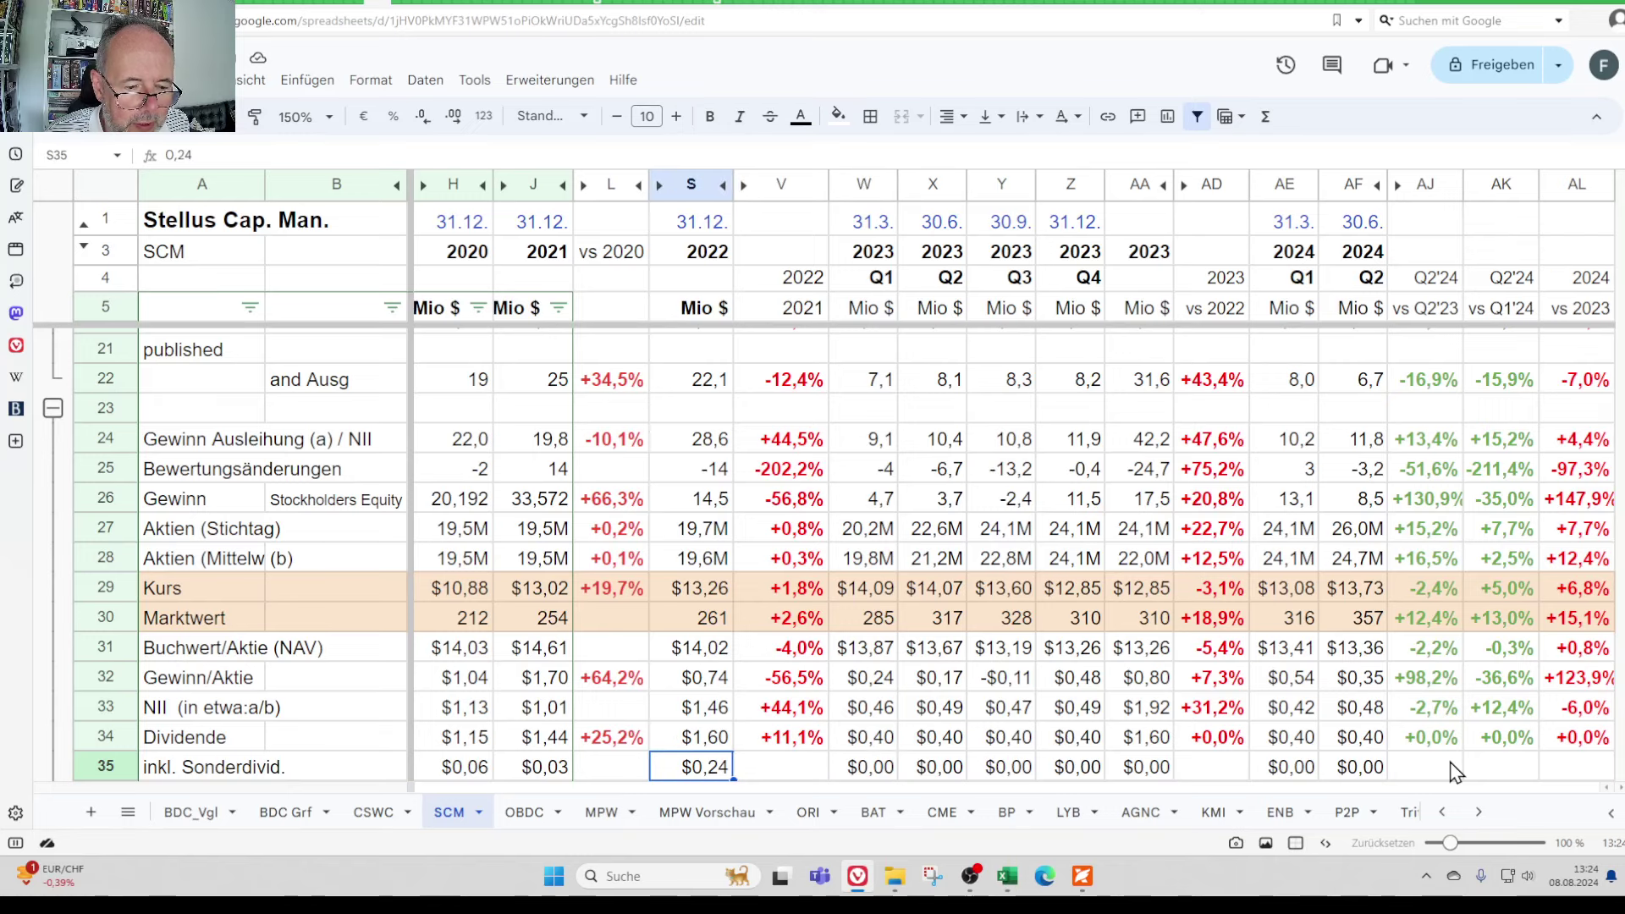
- Follow the special dividend in row 35 forward from 2021 to Q2 2024 in AF35
{"action": "key", "text": "Right"}
{"action": "key", "text": "Right"}
{"action": "key", "text": "Right"}
{"action": "key", "text": "Right"}
{"action": "key", "text": "Right"}
{"action": "key", "text": "Right"}
{"action": "key", "text": "Right"}
{"action": "key", "text": "Right"}
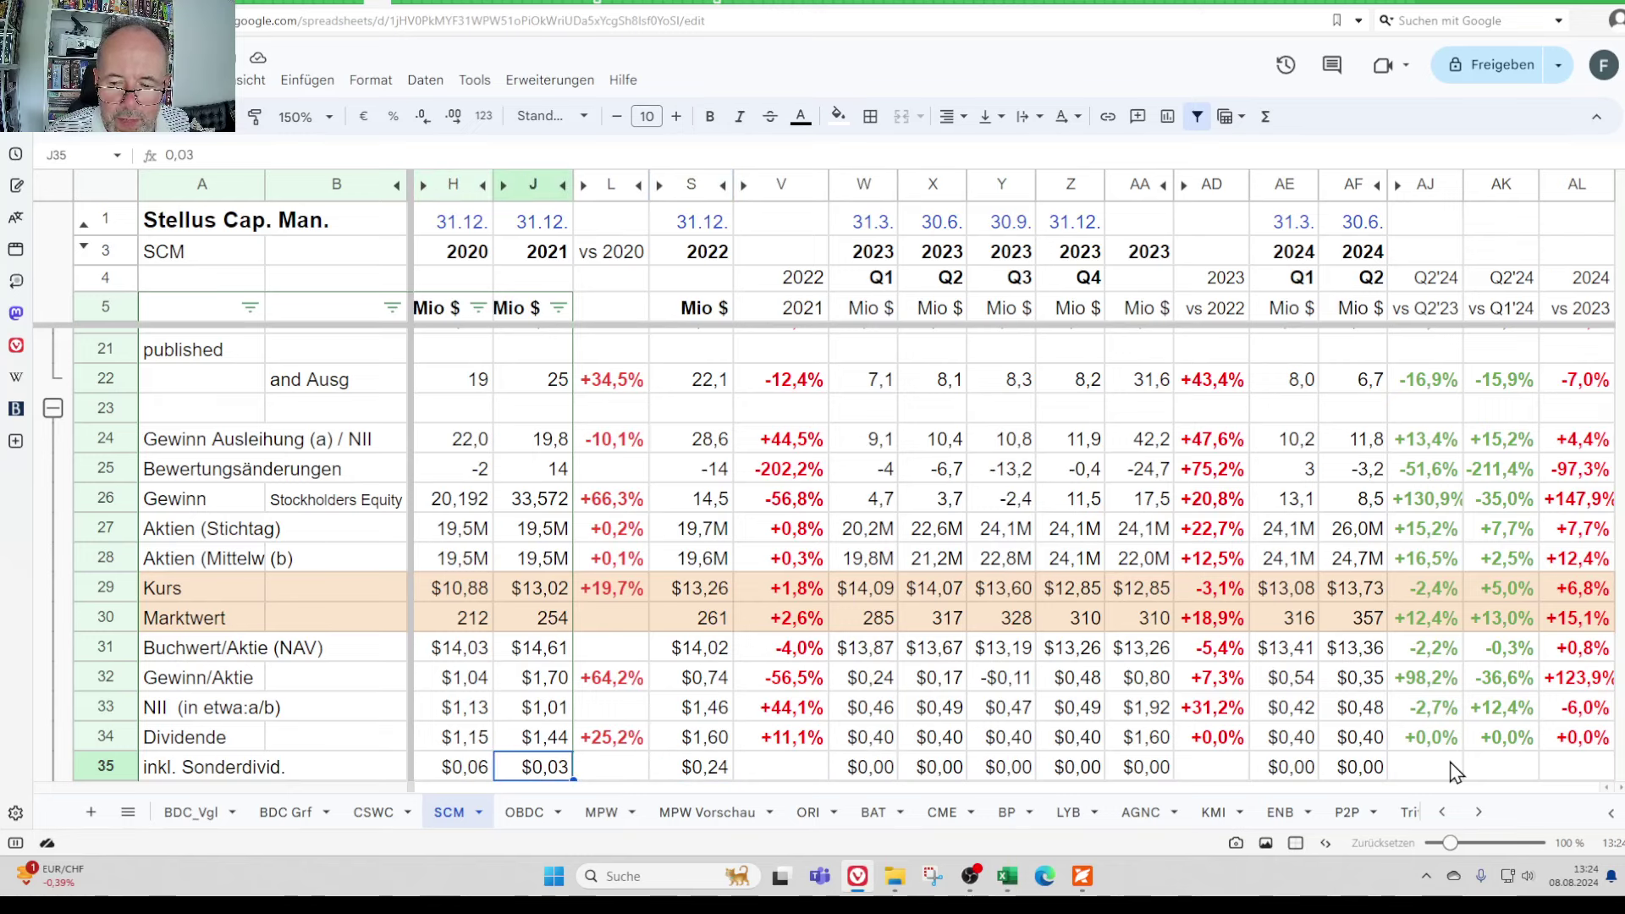
{"action": "key", "text": "Right"}
{"action": "key", "text": "Right"}
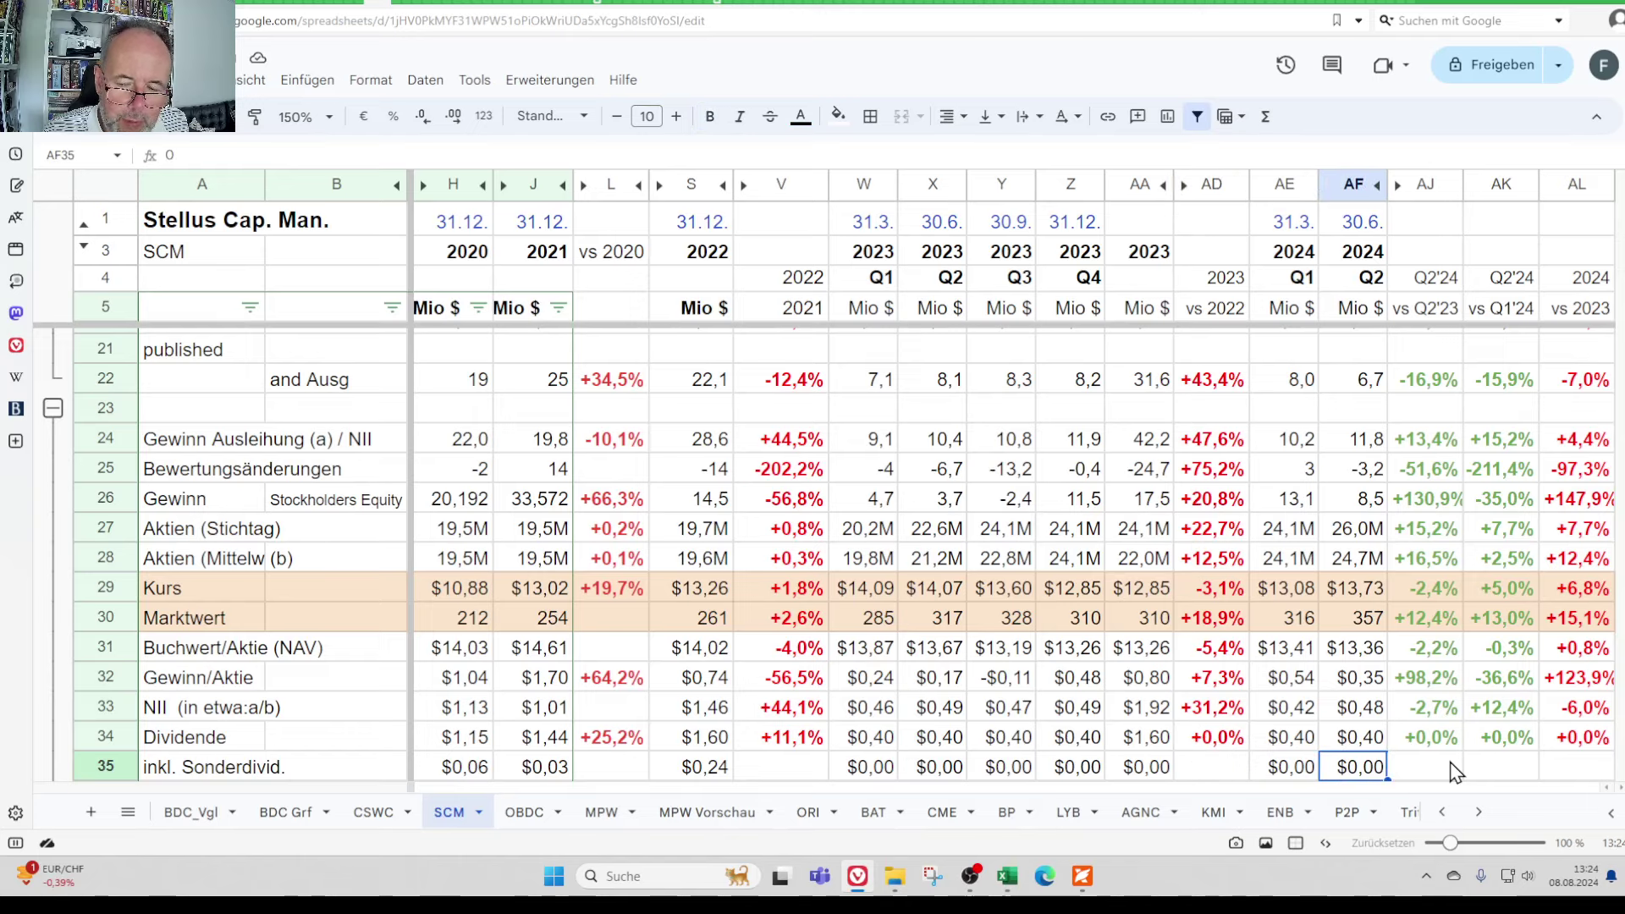
- Compare the 2023 earnings per share in AA32 with the 2023 dividend in AA34, returning to AA32
{"action": "key", "text": "Up"}
{"action": "key", "text": "Up"}
{"action": "key", "text": "Up"}
{"action": "key", "text": "Left"}
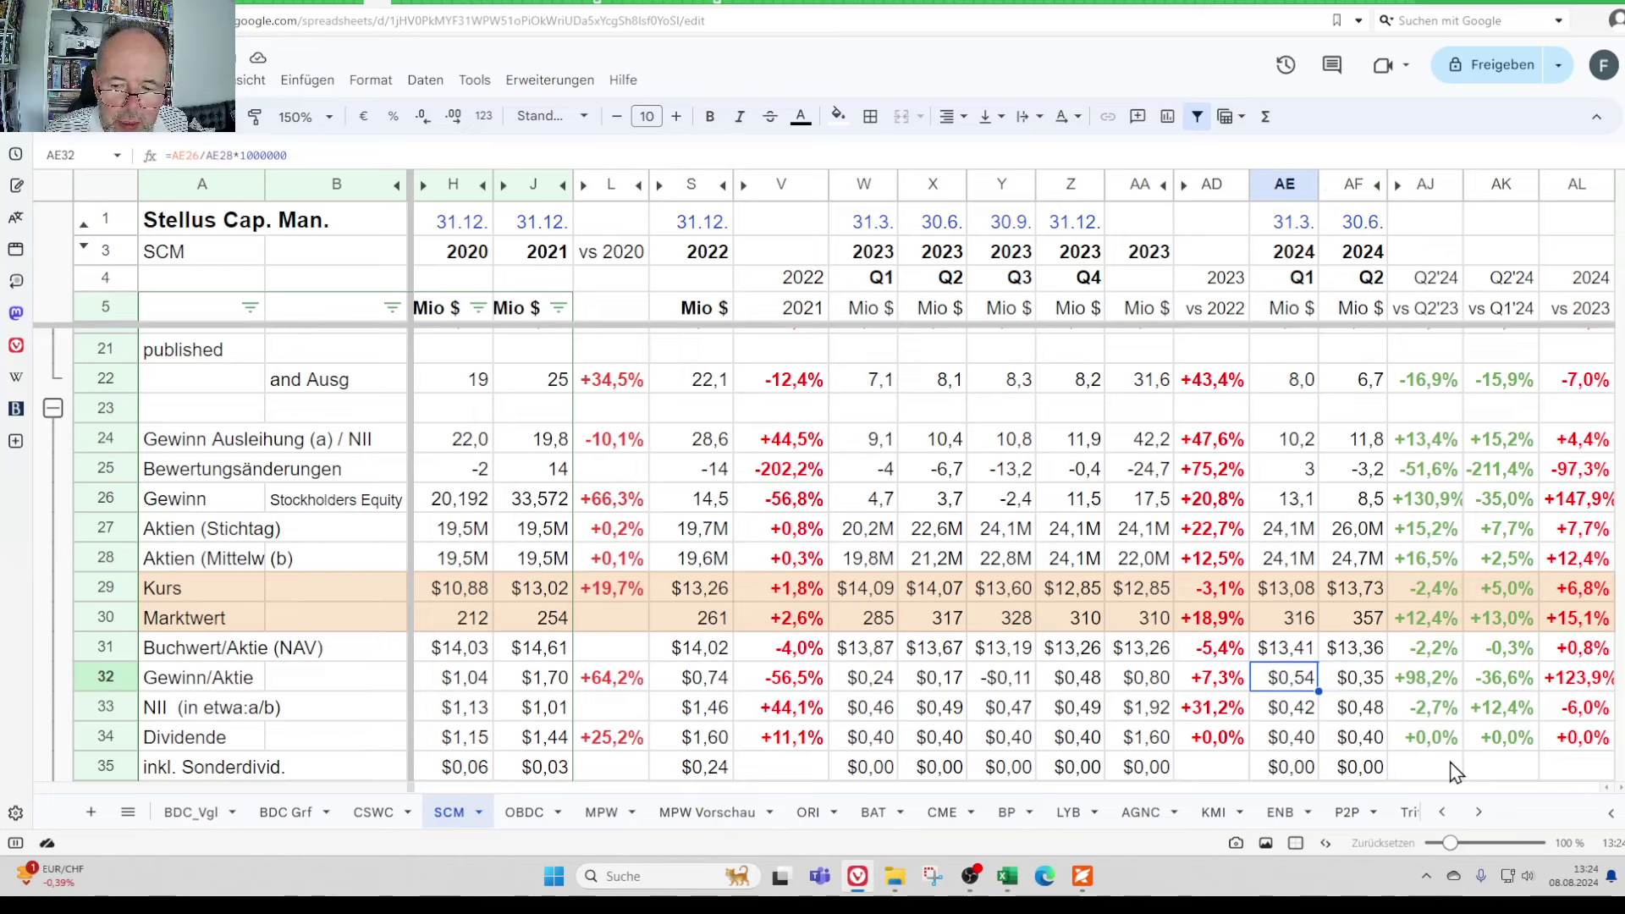
{"action": "key", "text": "Left"}
{"action": "key", "text": "Left"}
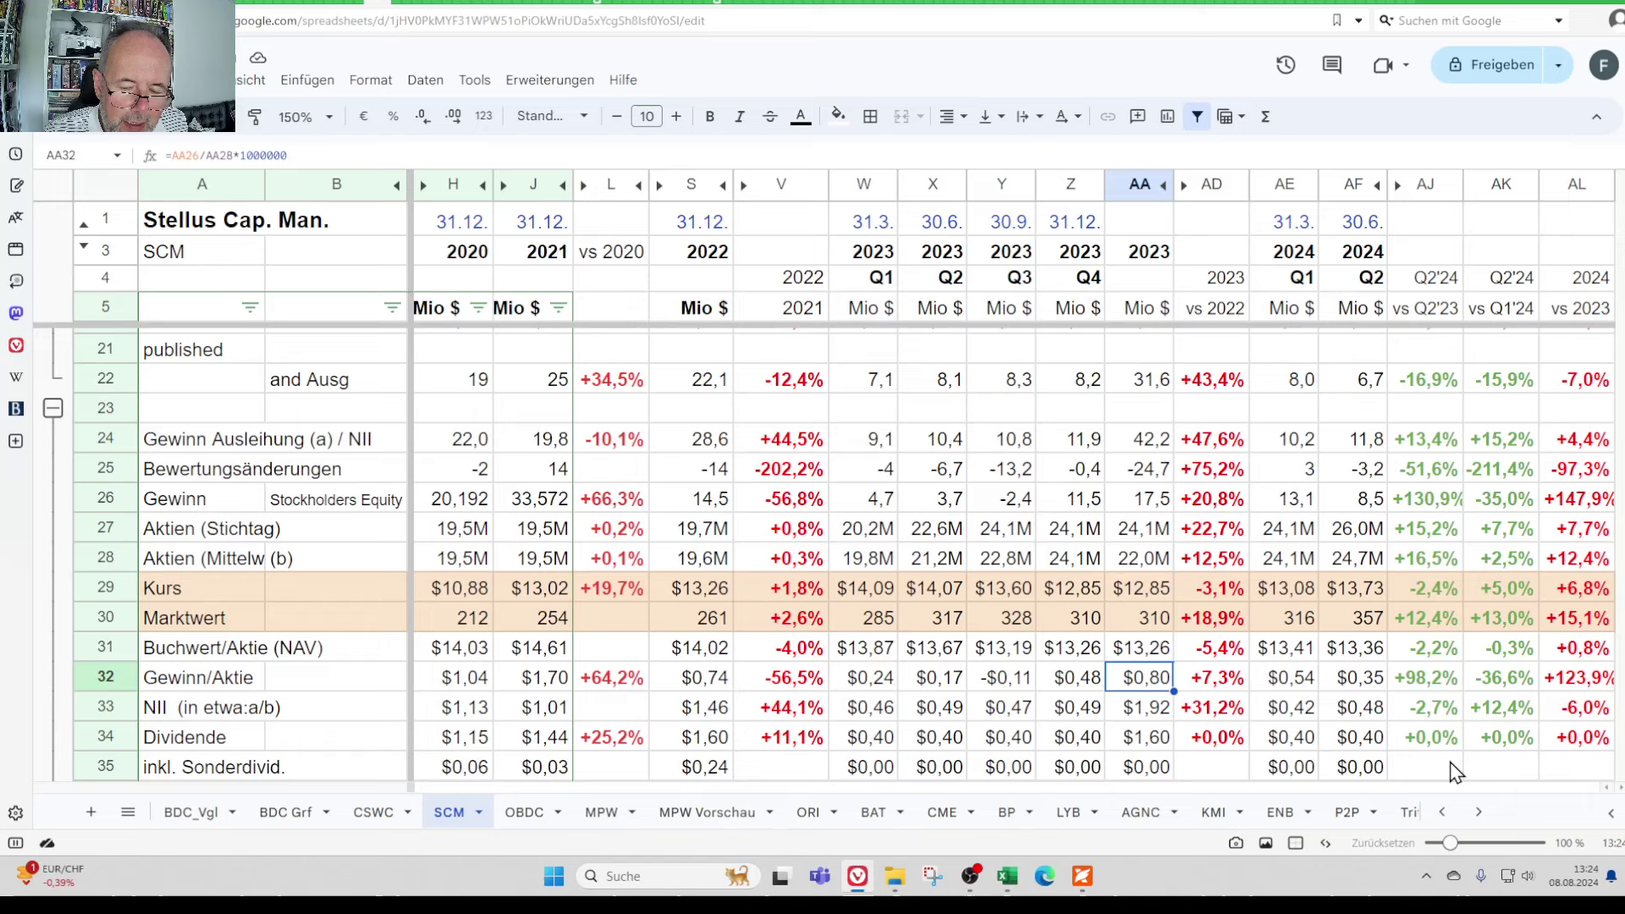
{"action": "key", "text": "Down"}
{"action": "key", "text": "Down"}
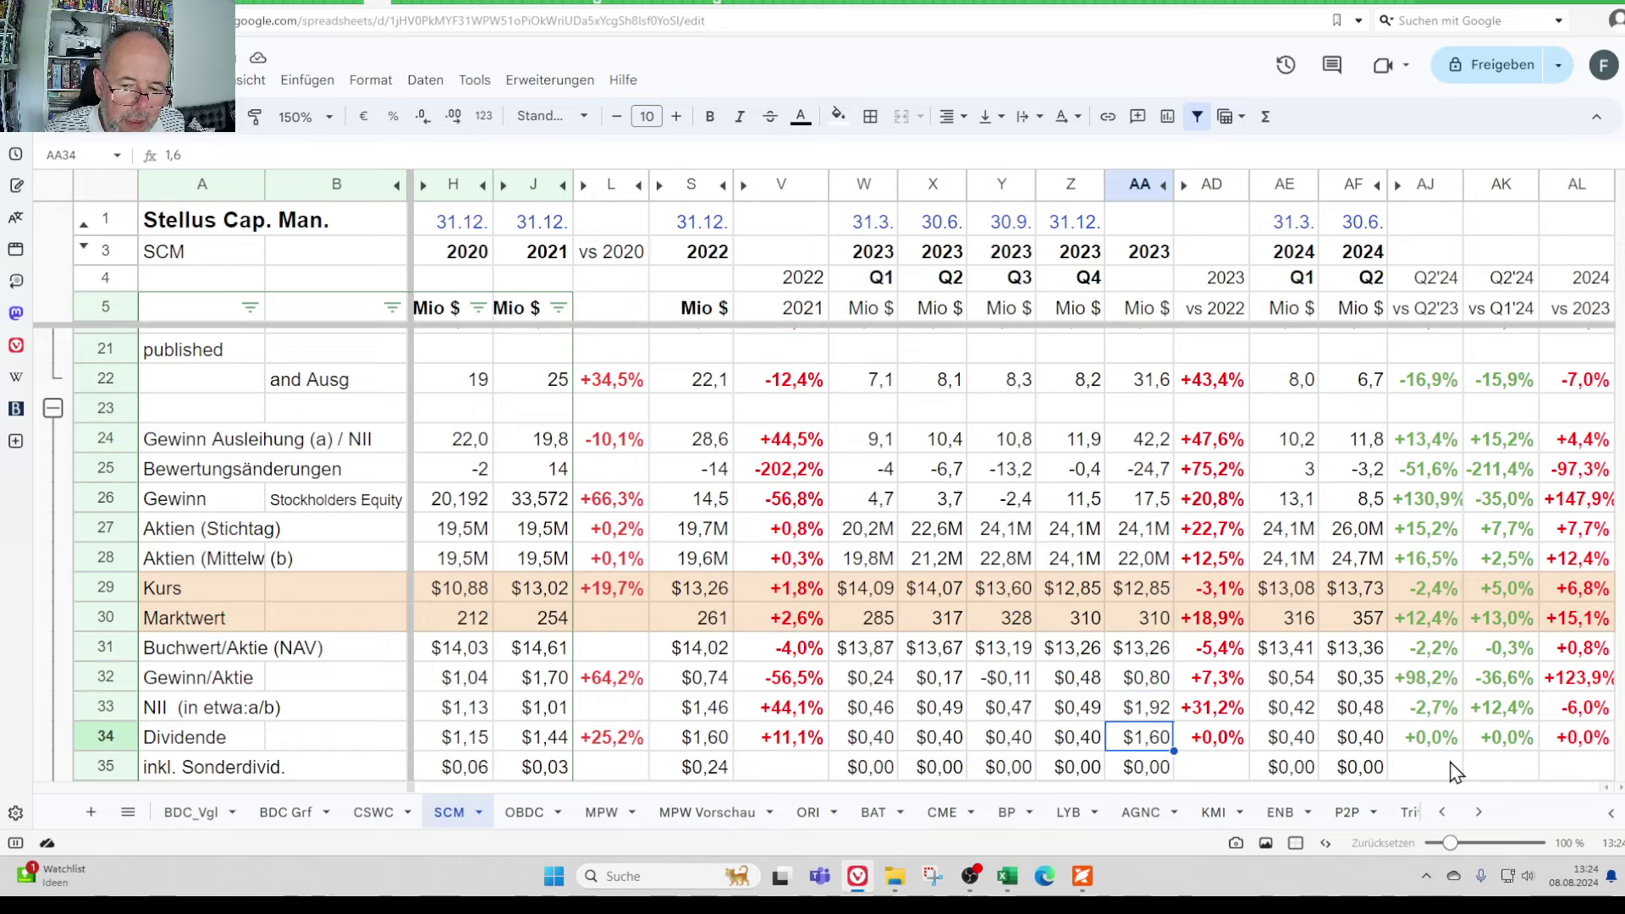
{"action": "key", "text": "Up"}
{"action": "key", "text": "Up"}
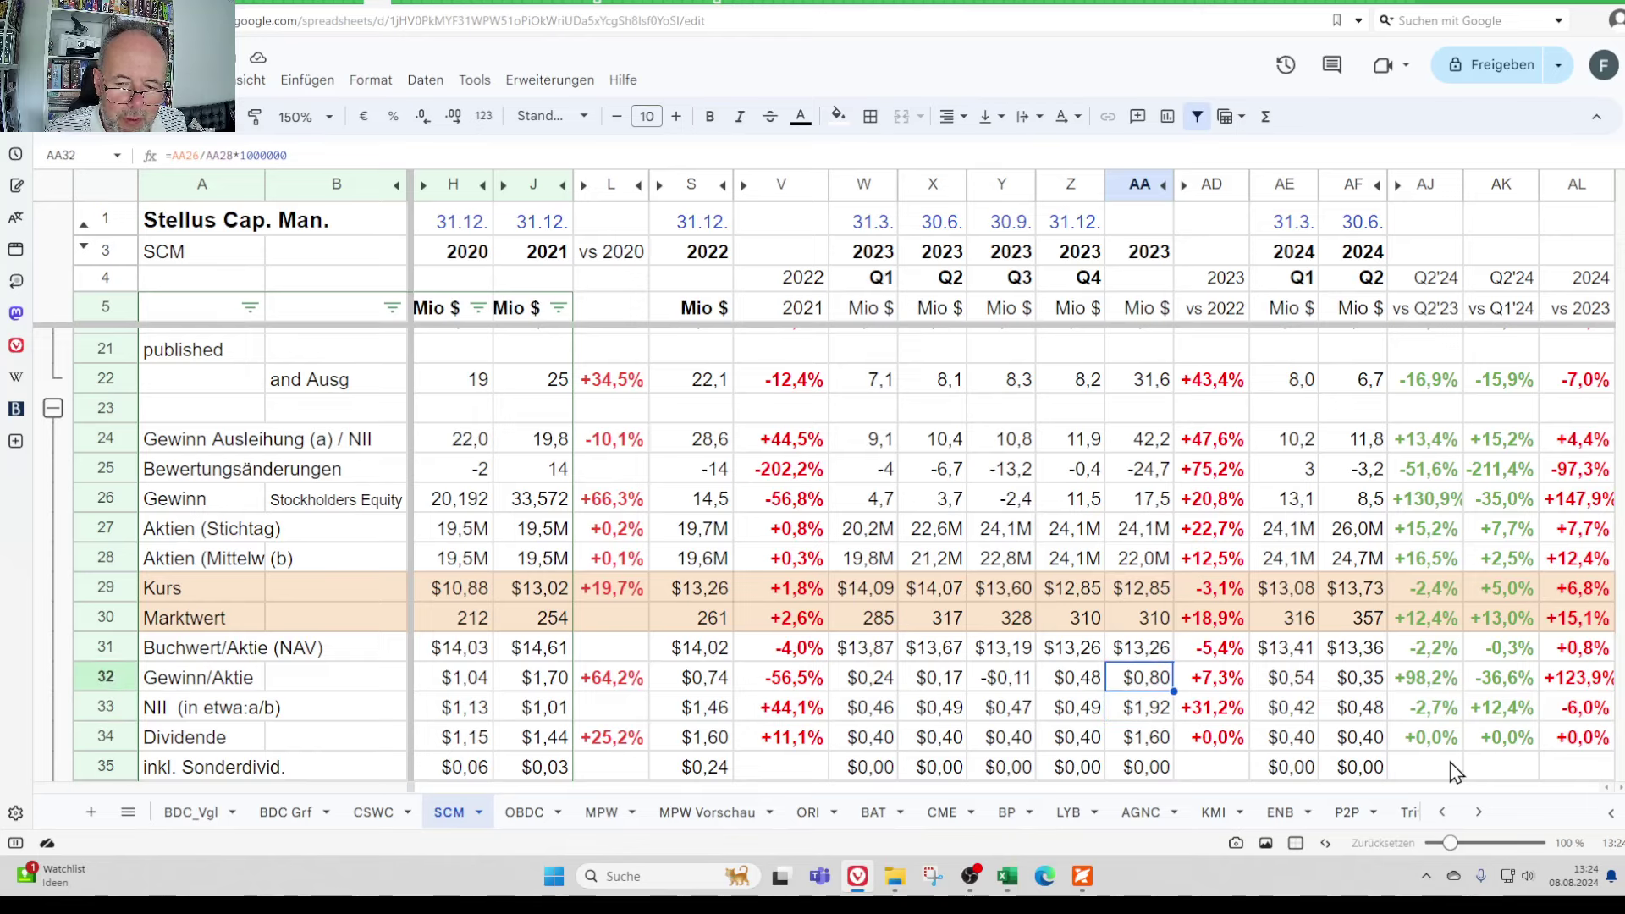
- Examine the dividend-to-earnings payout ratio (Div/Gewinn) in row 36 for Q1 and Q2 2024
{"action": "key", "text": "Right"}
{"action": "key", "text": "Right"}
{"action": "key", "text": "Right"}
{"action": "key", "text": "Left"}
{"action": "key", "text": "Down"}
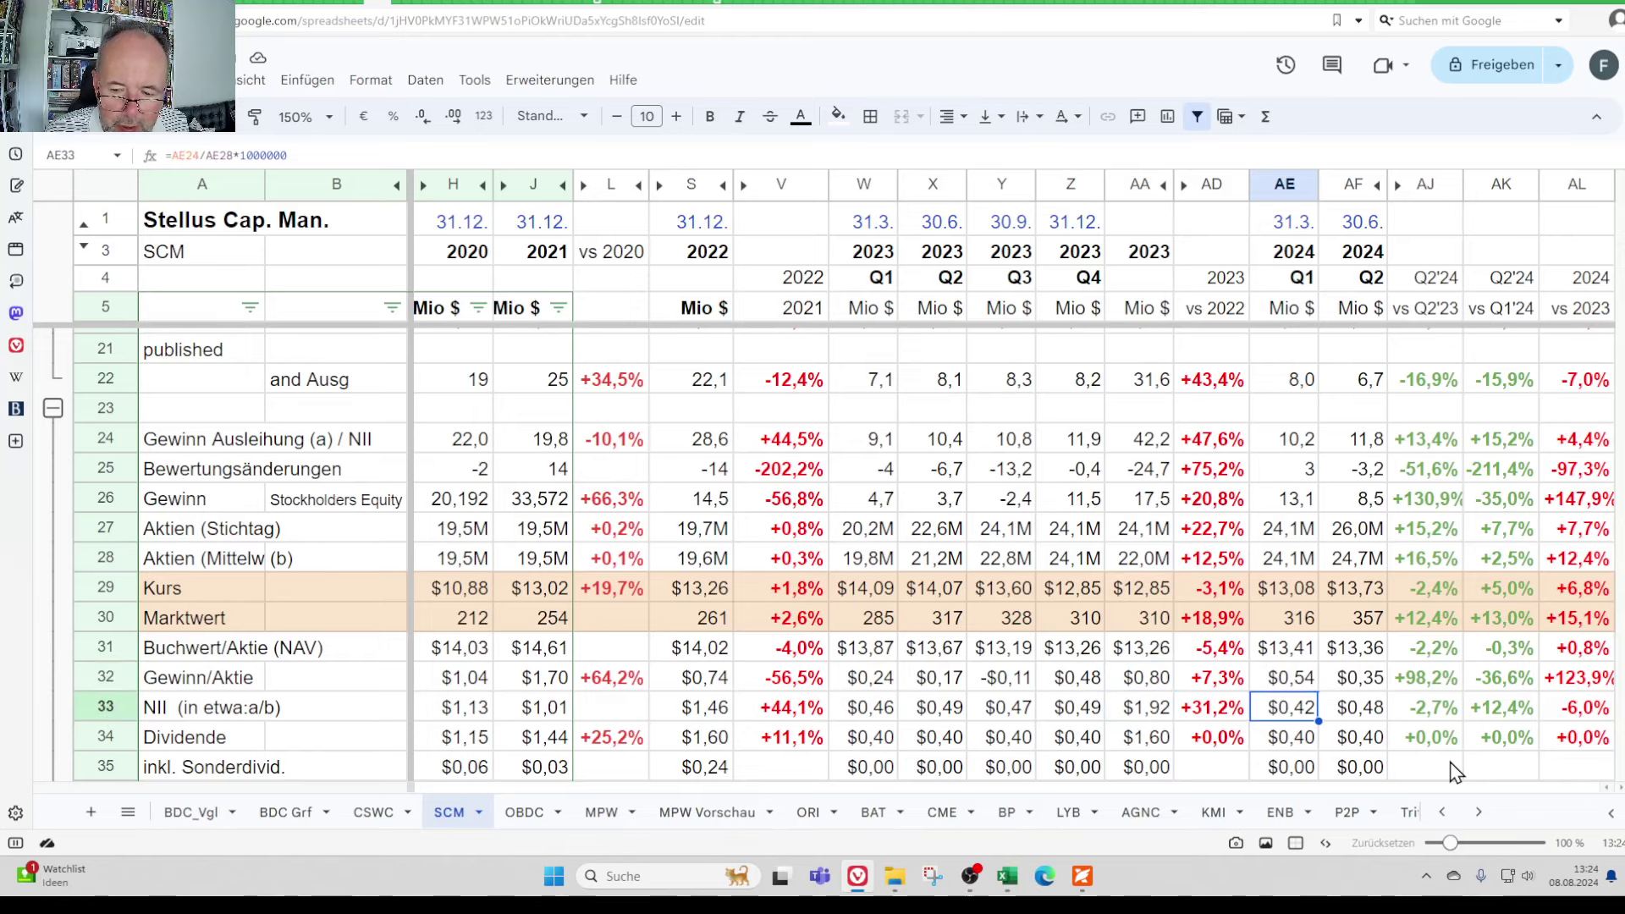
{"action": "key", "text": "Down"}
{"action": "key", "text": "Down"}
{"action": "key", "text": "Down"}
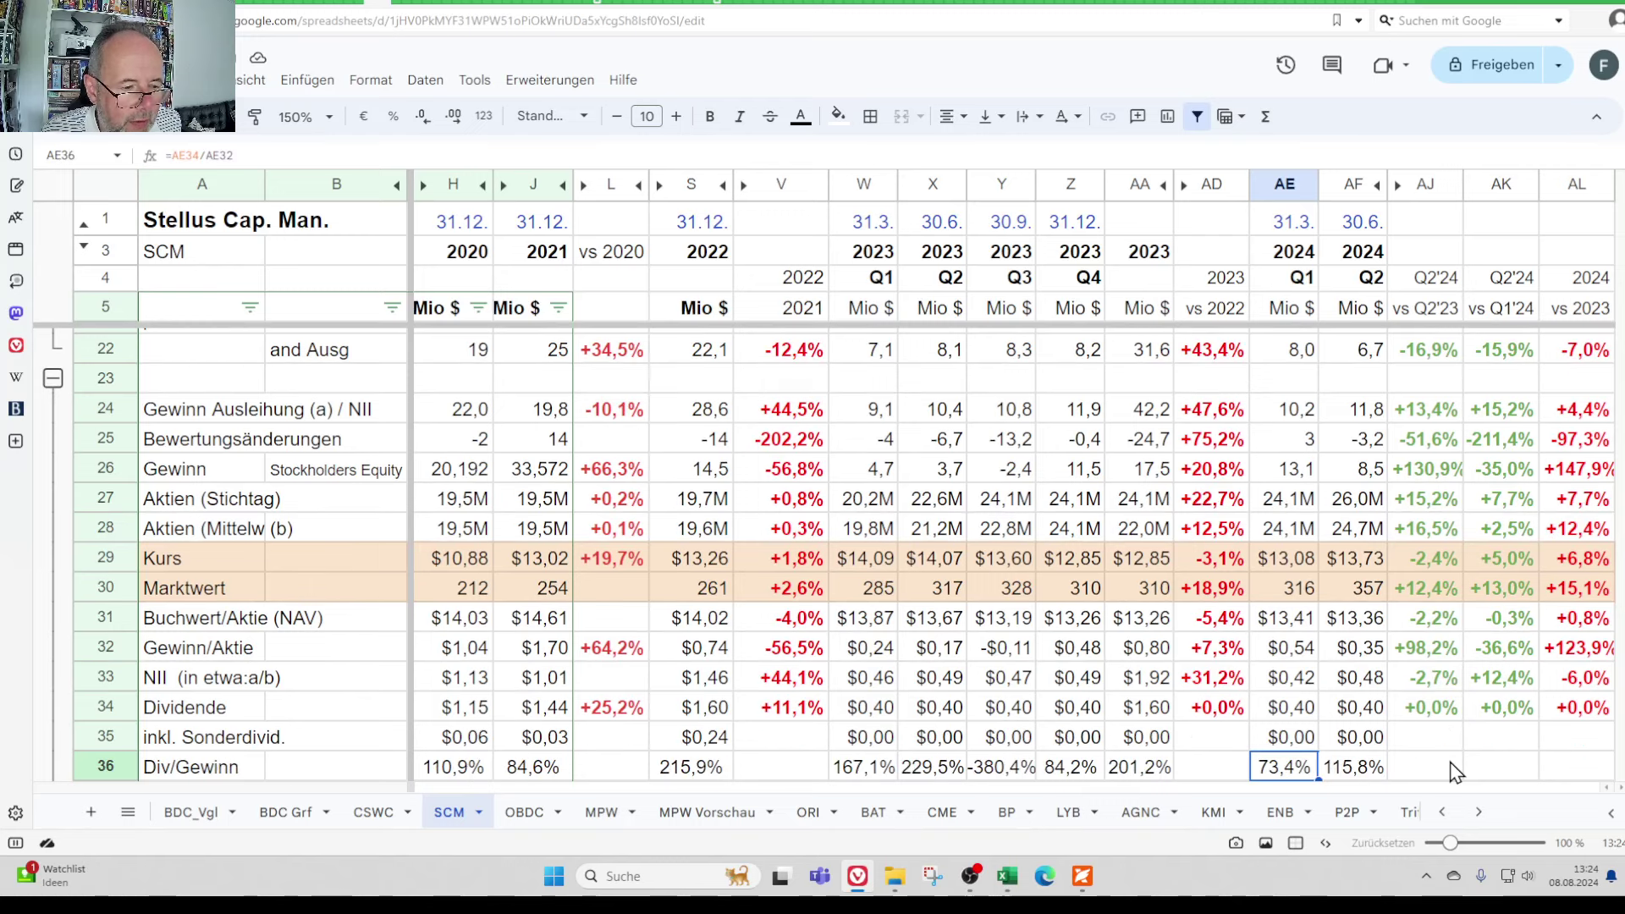
{"action": "key", "text": "Right"}
- Compare the dividend-to-NII ratio in row 37 between Q2 2024 and full-year 2023
{"action": "key", "text": "Down"}
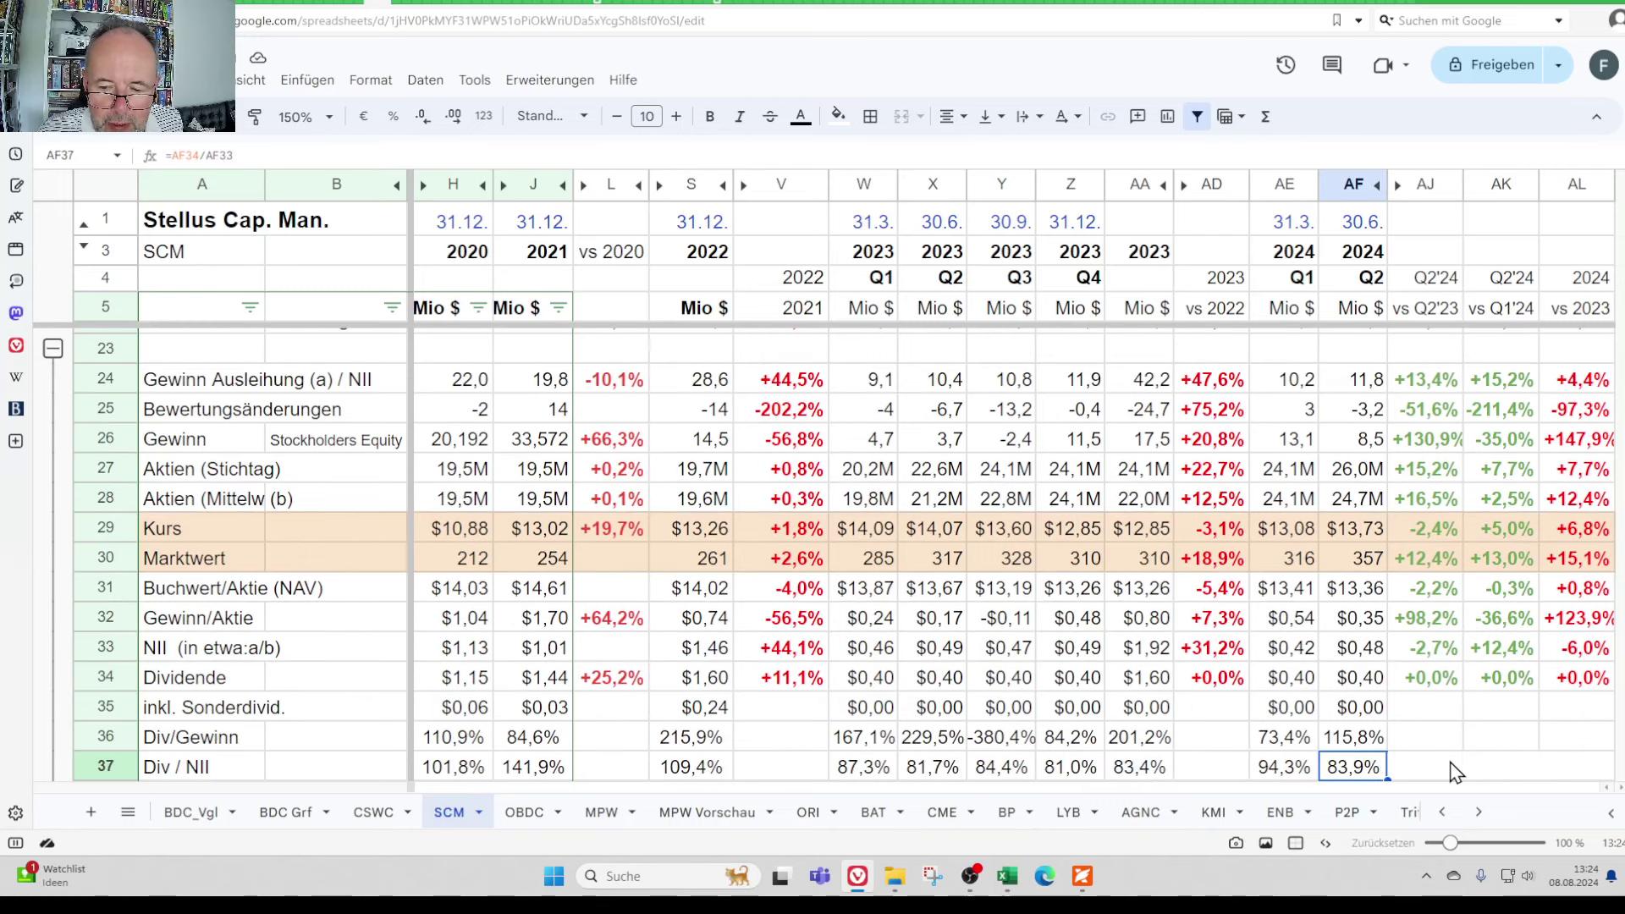
{"action": "key", "text": "Left"}
{"action": "key", "text": "Left"}
{"action": "key", "text": "Left"}
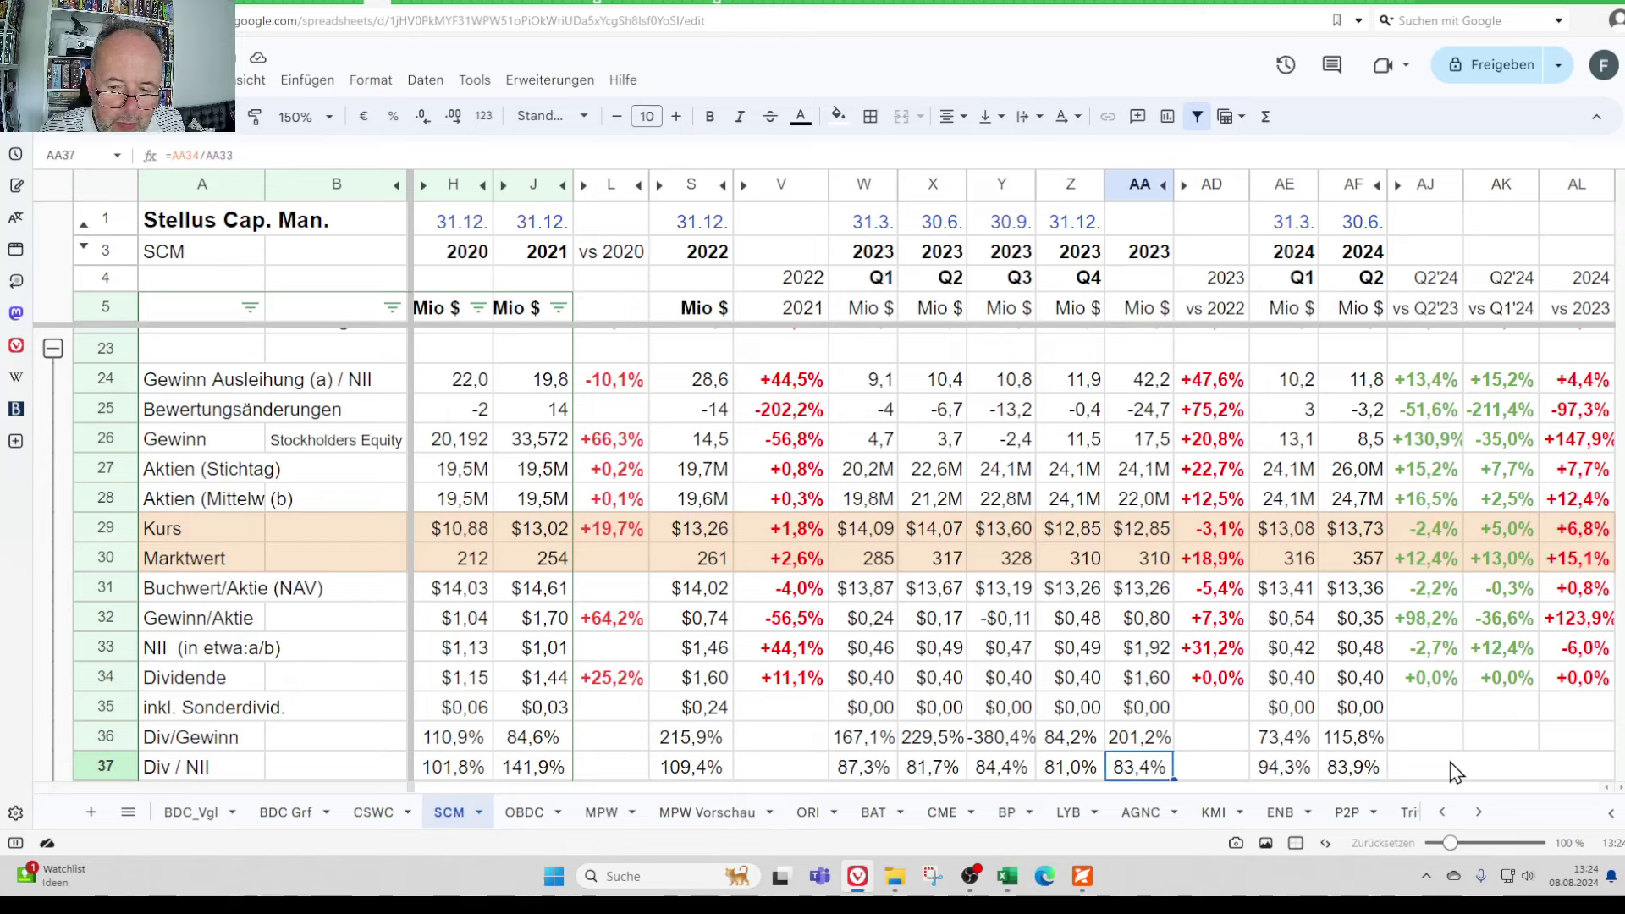
{"action": "key", "text": "Right"}
{"action": "key", "text": "Right"}
{"action": "key", "text": "Right"}
- Trace the dividend-to-NII ratio in row 37 from Q2 2024 back to 2021 in J37
{"action": "key", "text": "Left"}
{"action": "key", "text": "Left"}
{"action": "key", "text": "Left"}
{"action": "key", "text": "Left"}
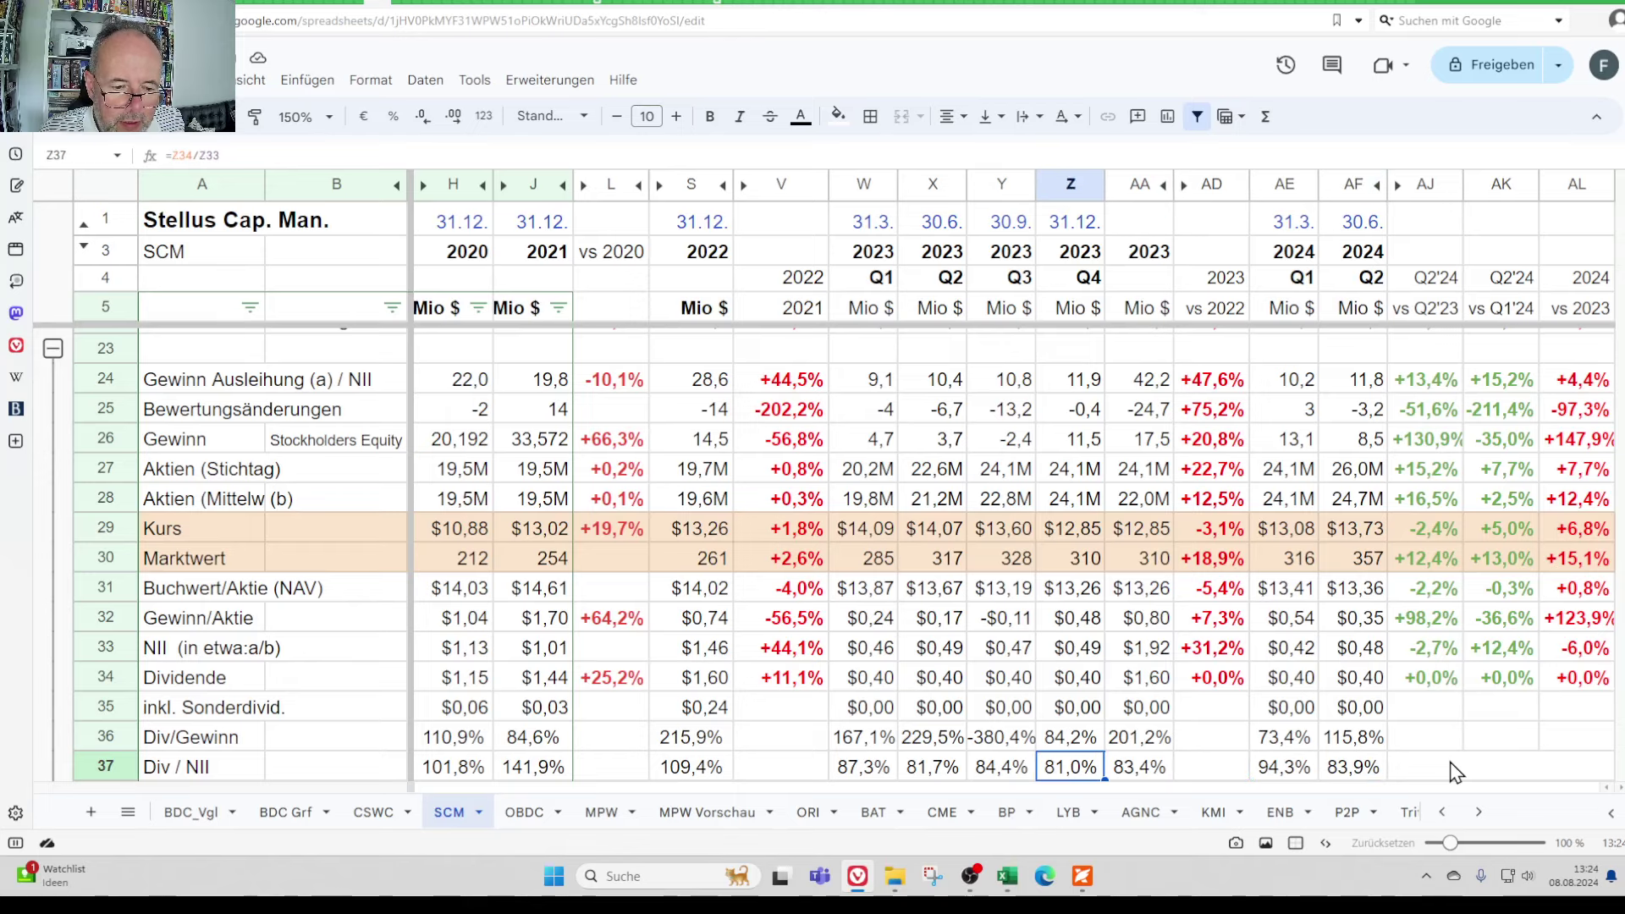
{"action": "key", "text": "Left"}
{"action": "key", "text": "Left"}
{"action": "key", "text": "Left"}
{"action": "key", "text": "Left"}
{"action": "key", "text": "Left"}
{"action": "key", "text": "Left"}
{"action": "key", "text": "Left"}
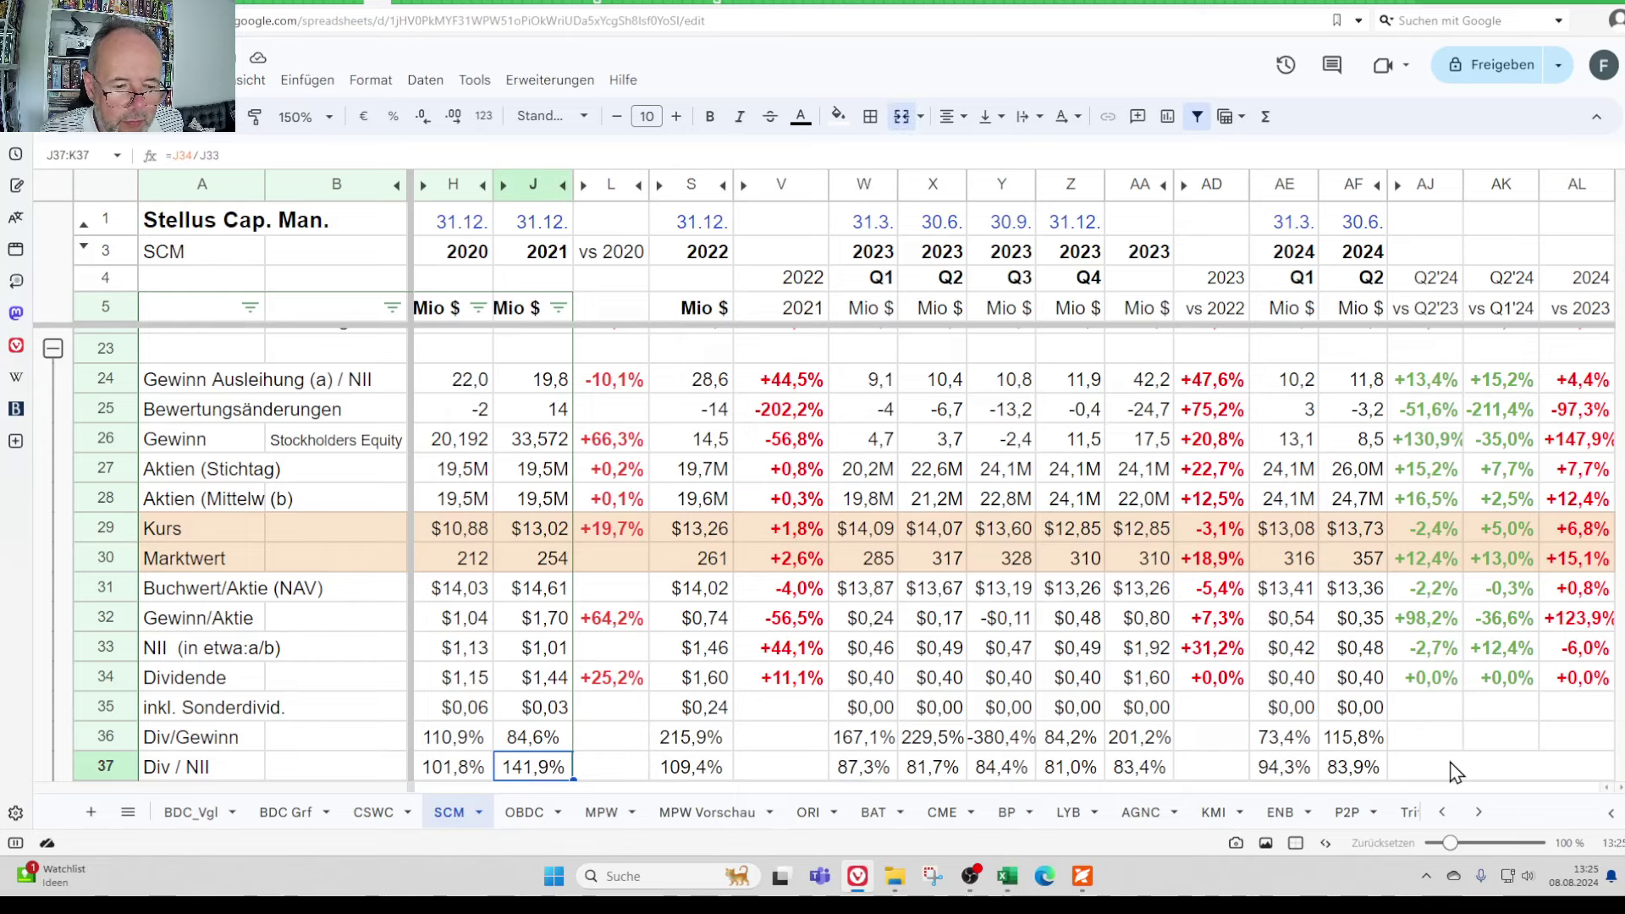
- Follow the dividend-to-NII ratio forward to Q2 2024, and check the dividend yield in row 38 for Q2 and Q1 2024
{"action": "key", "text": "Right"}
{"action": "key", "text": "Right"}
{"action": "key", "text": "Right"}
{"action": "key", "text": "Right"}
{"action": "key", "text": "Right"}
{"action": "key", "text": "Right"}
{"action": "key", "text": "Right"}
{"action": "key", "text": "Right"}
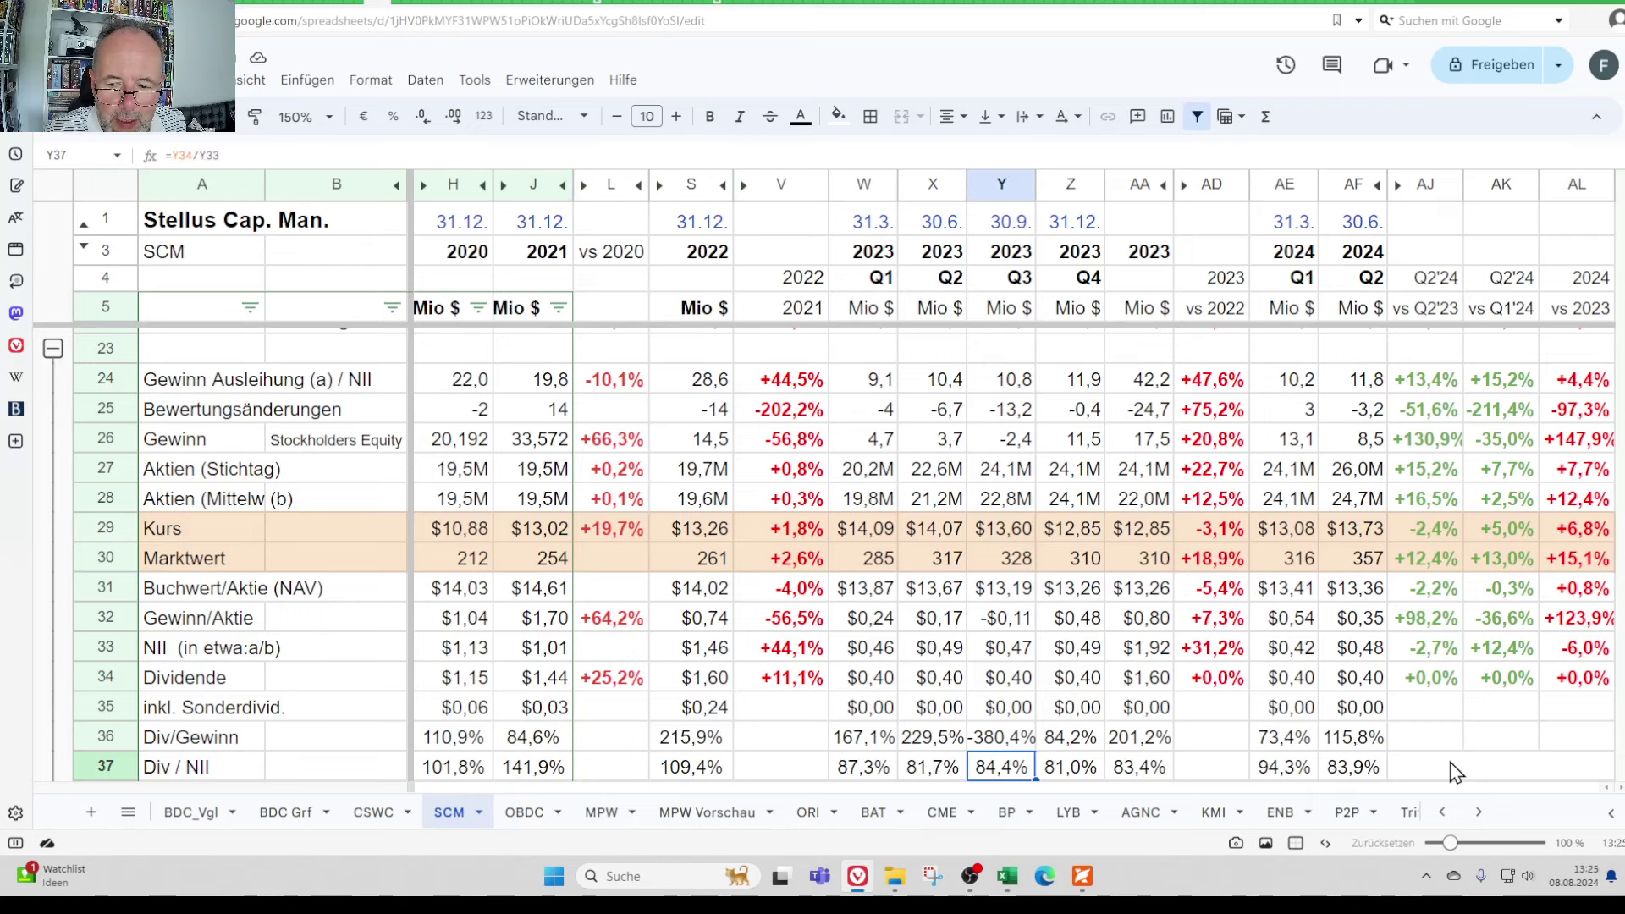
{"action": "key", "text": "Right"}
{"action": "key", "text": "Right"}
{"action": "key", "text": "Right"}
{"action": "key", "text": "Down"}
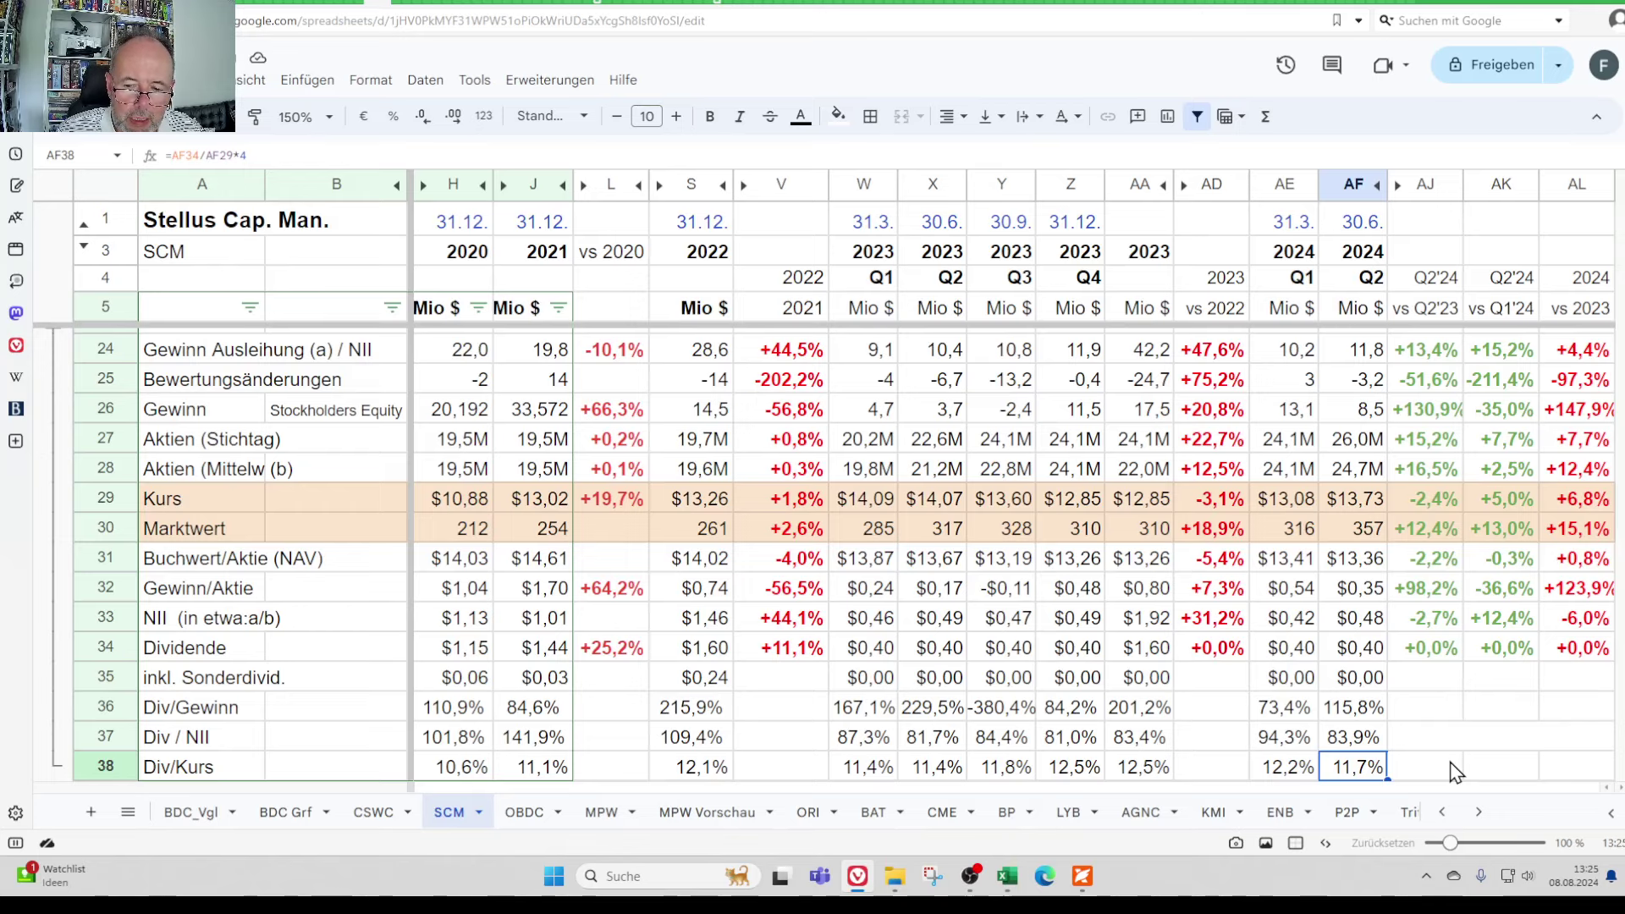
{"action": "key", "text": "Left"}
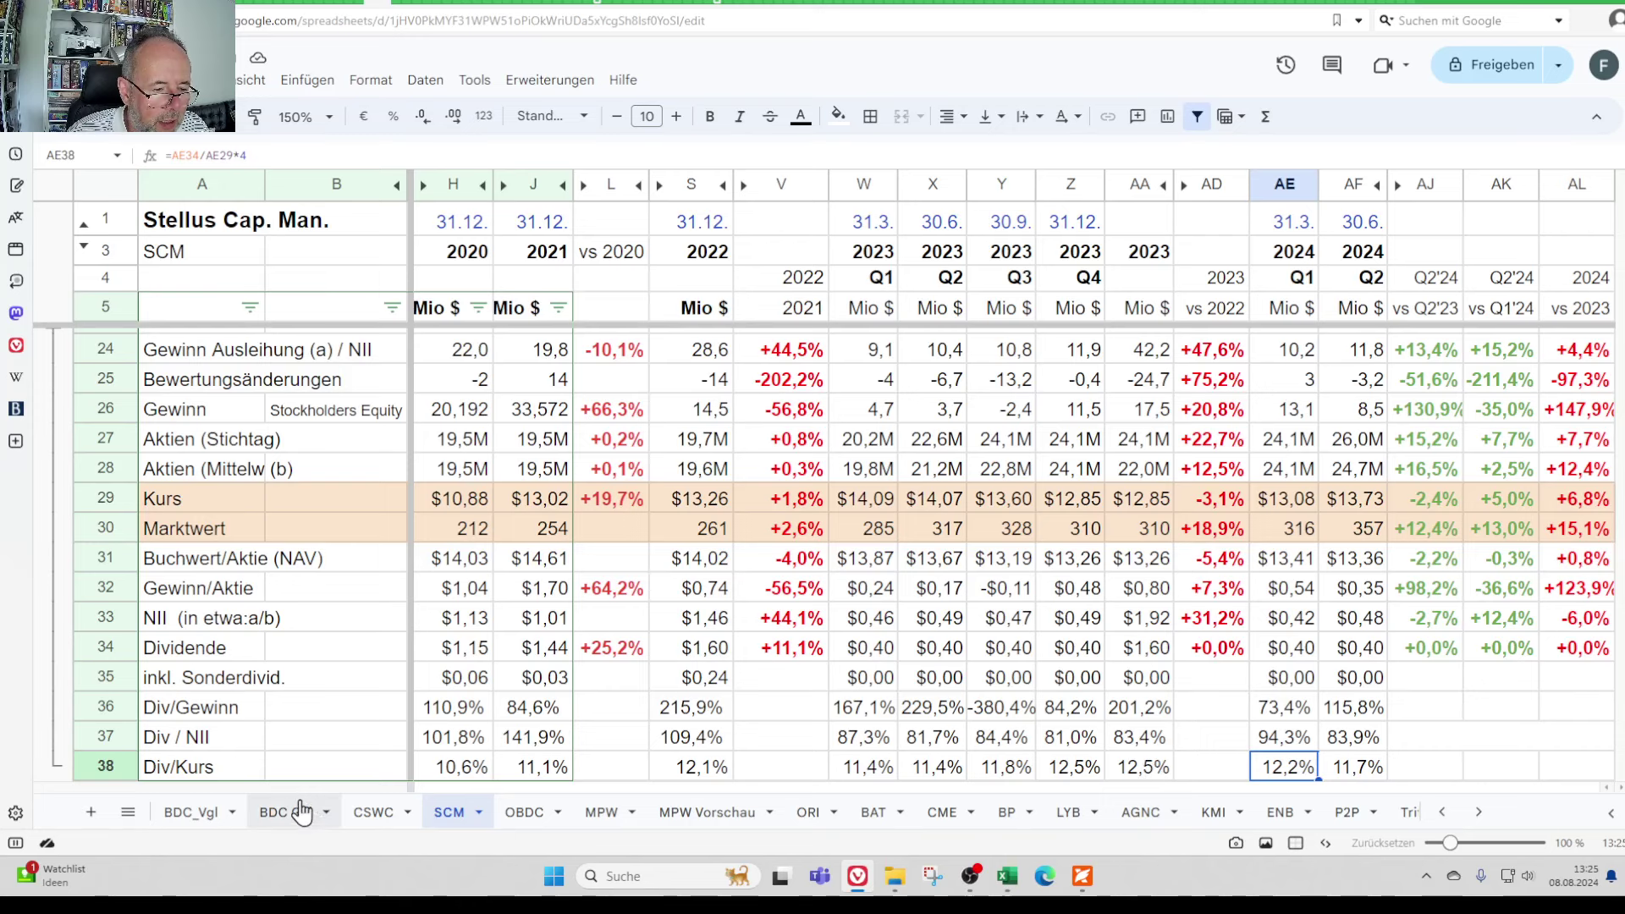
- Open the BDC_Vgl sheet and compare Stellus Capital's price-to-book values in row 17 from 2021 to 2024
{"action": "left_click", "coordinate": [196, 821]}
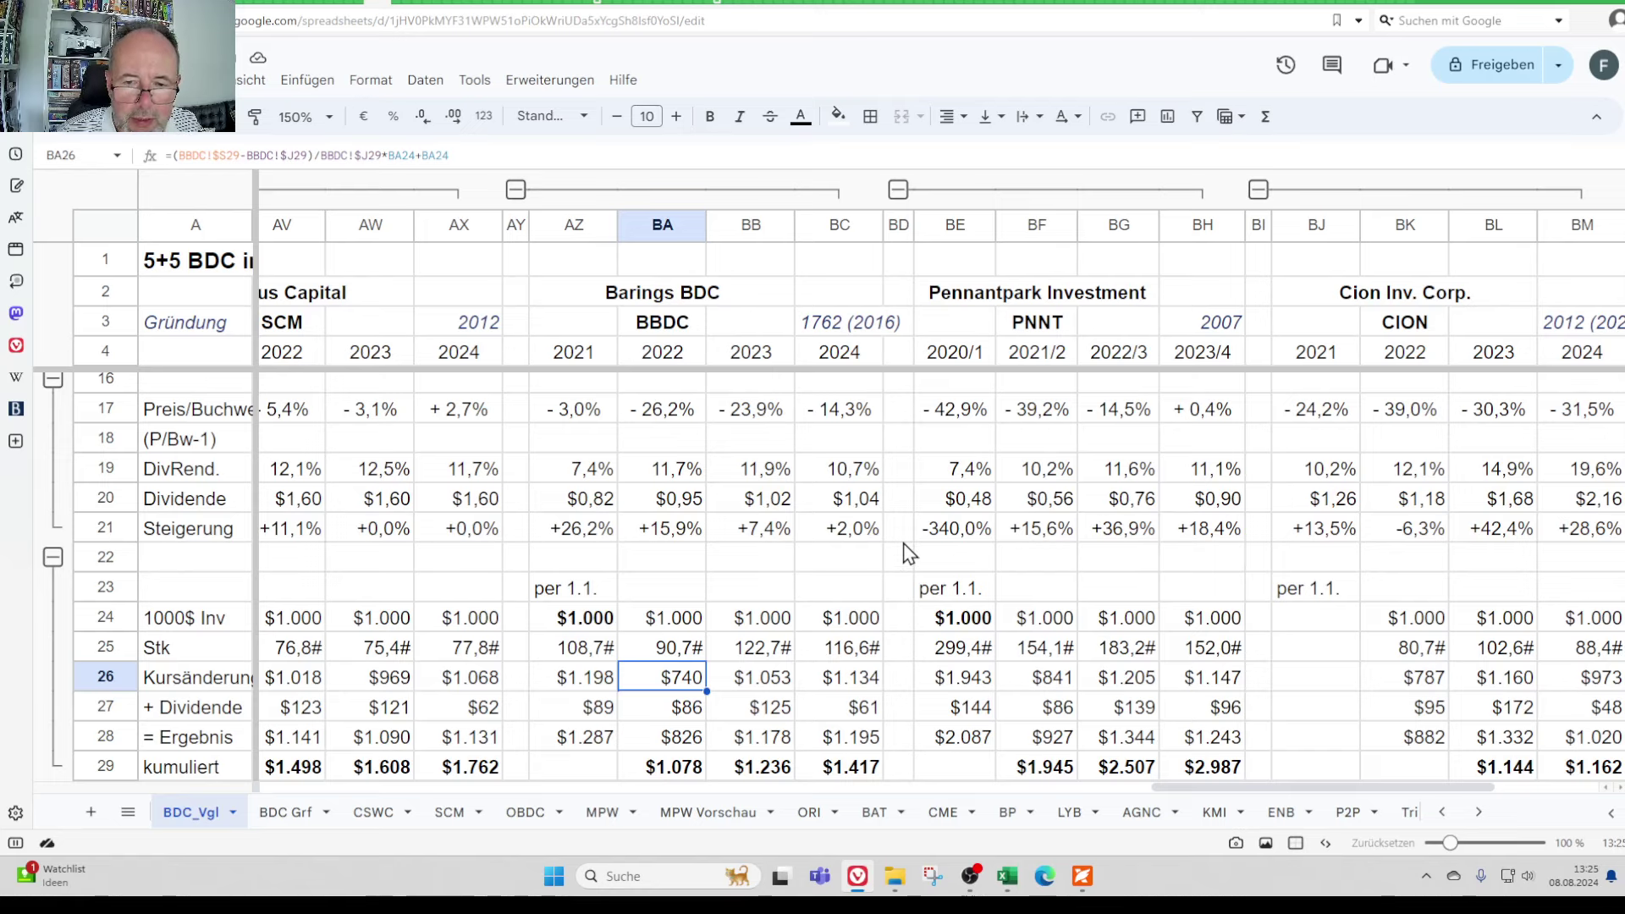
{"action": "left_click", "coordinate": [404, 413]}
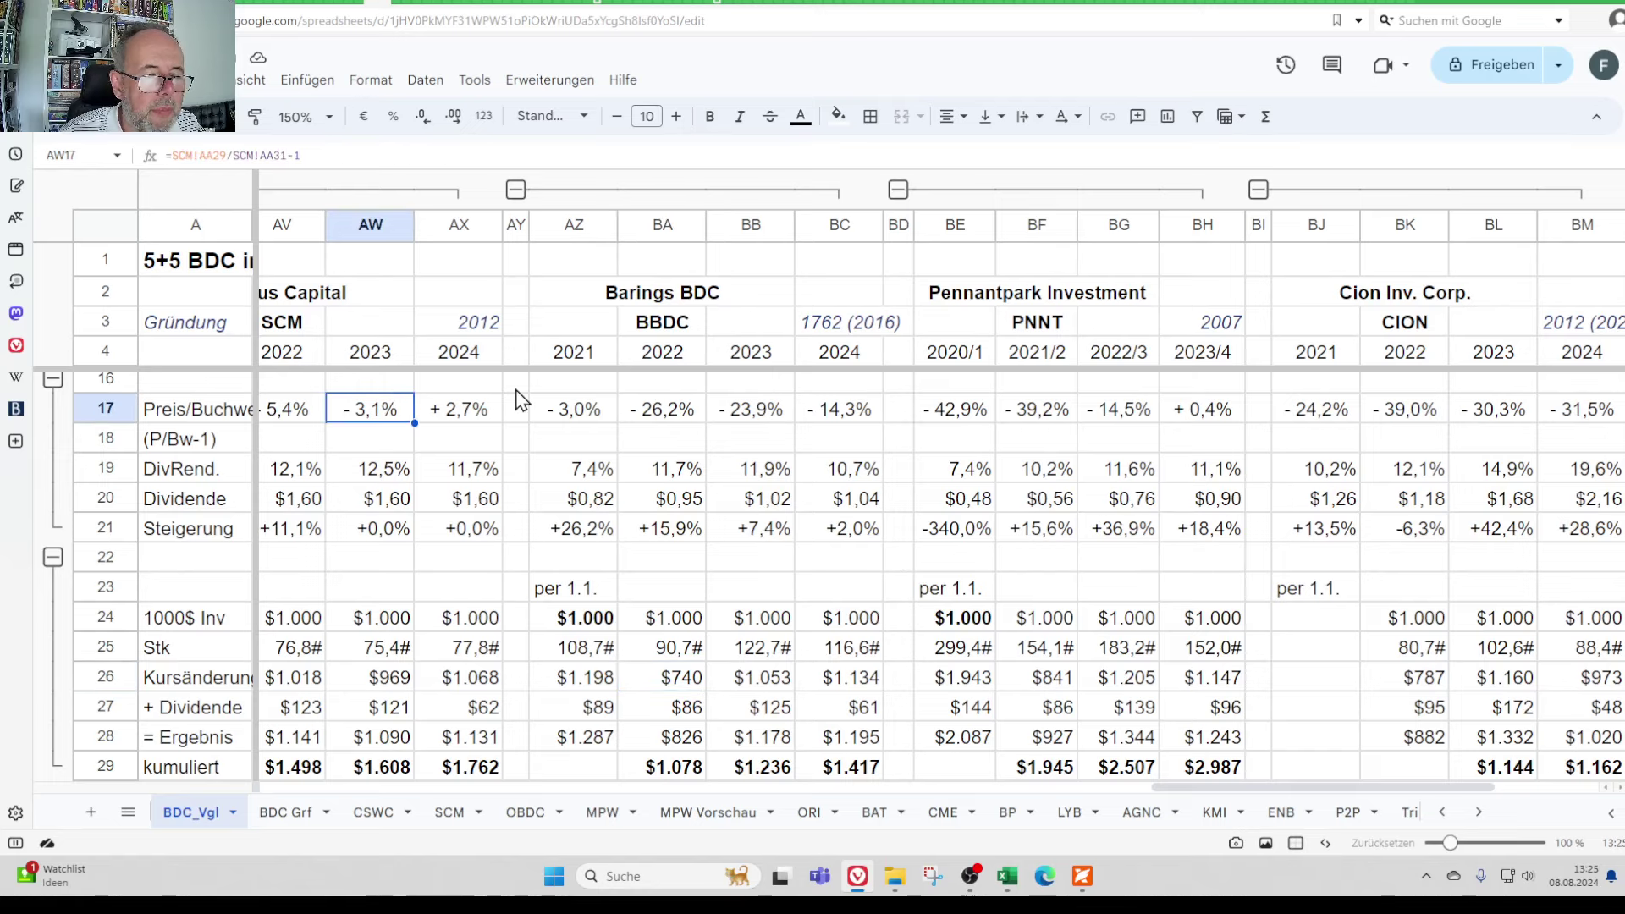
{"action": "key", "text": "Left"}
{"action": "key", "text": "Left"}
{"action": "key", "text": "Right"}
{"action": "key", "text": "Right"}
{"action": "key", "text": "Right"}
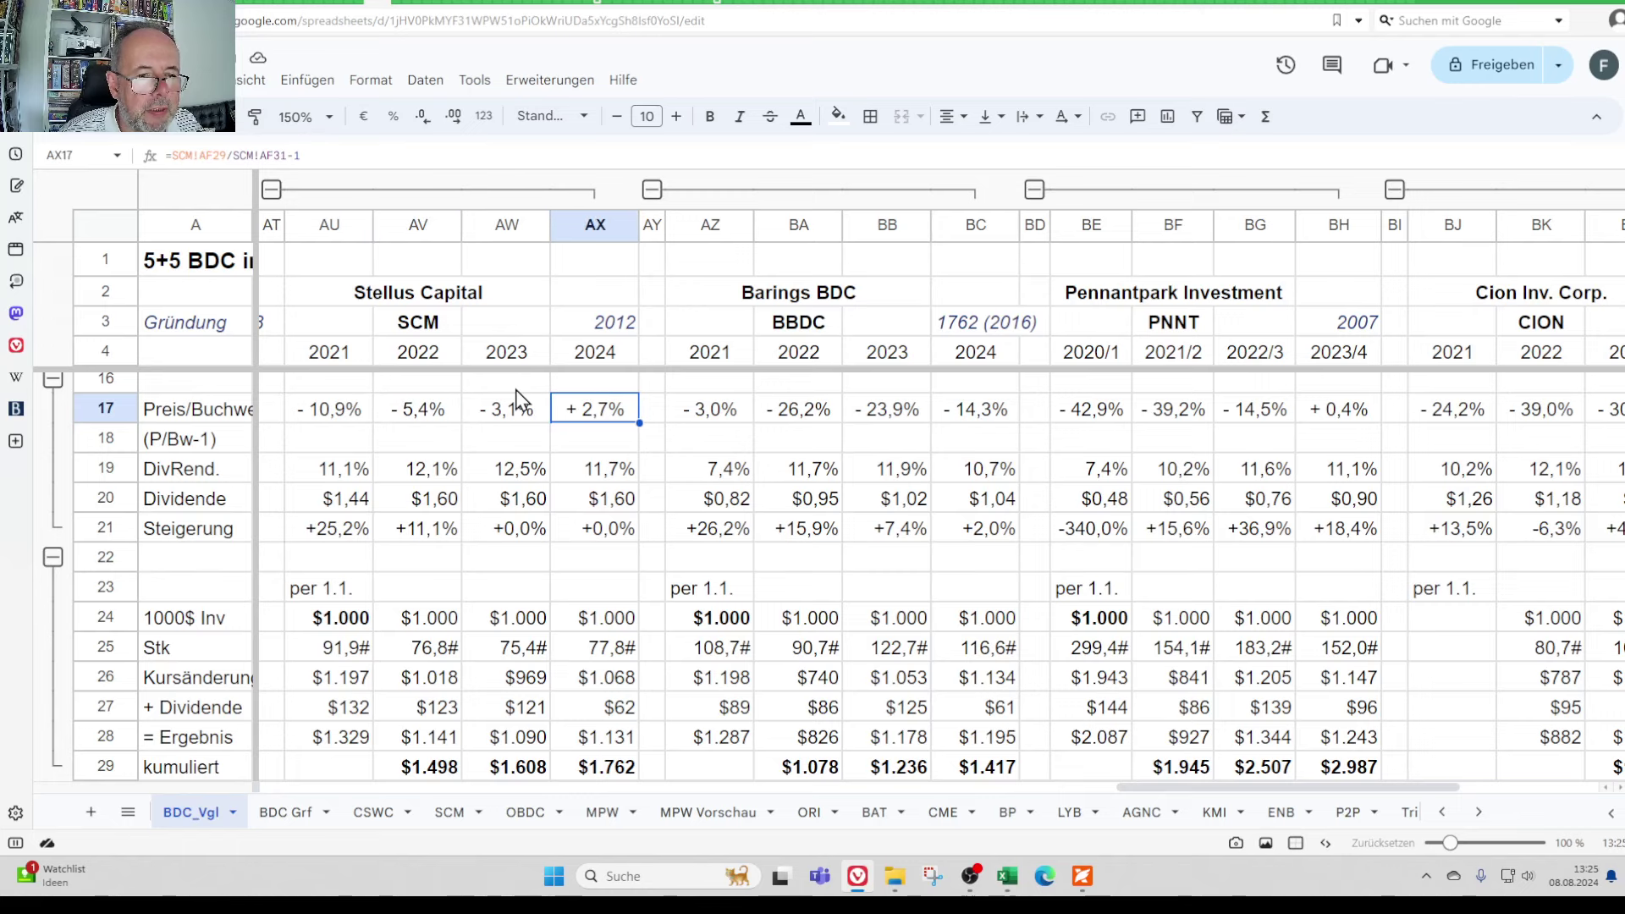
- Examine Capital Southwest's price-to-book values in row 17 for comparison with Stellus Capital, returning to AT17
{"action": "key", "text": "Left"}
{"action": "key", "text": "Left"}
{"action": "key", "text": "Left"}
{"action": "key", "text": "Left"}
{"action": "key", "text": "Left"}
{"action": "key", "text": "Left"}
{"action": "key", "text": "Left"}
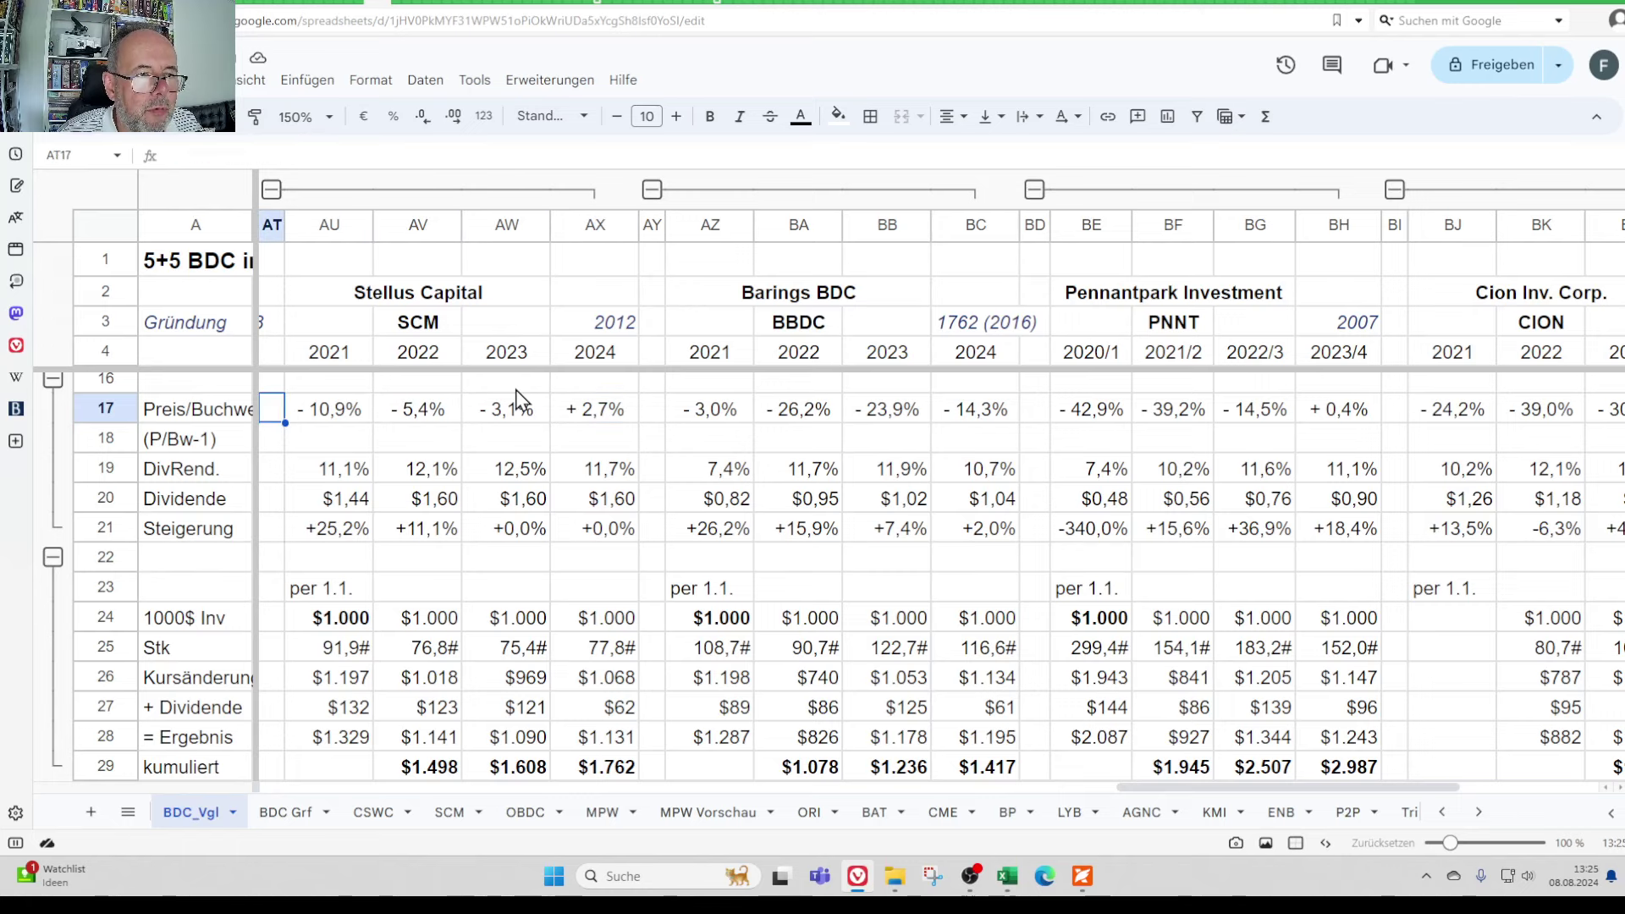
{"action": "key", "text": "Left"}
{"action": "key", "text": "Right"}
{"action": "key", "text": "Right"}
{"action": "key", "text": "Right"}
{"action": "key", "text": "Right"}
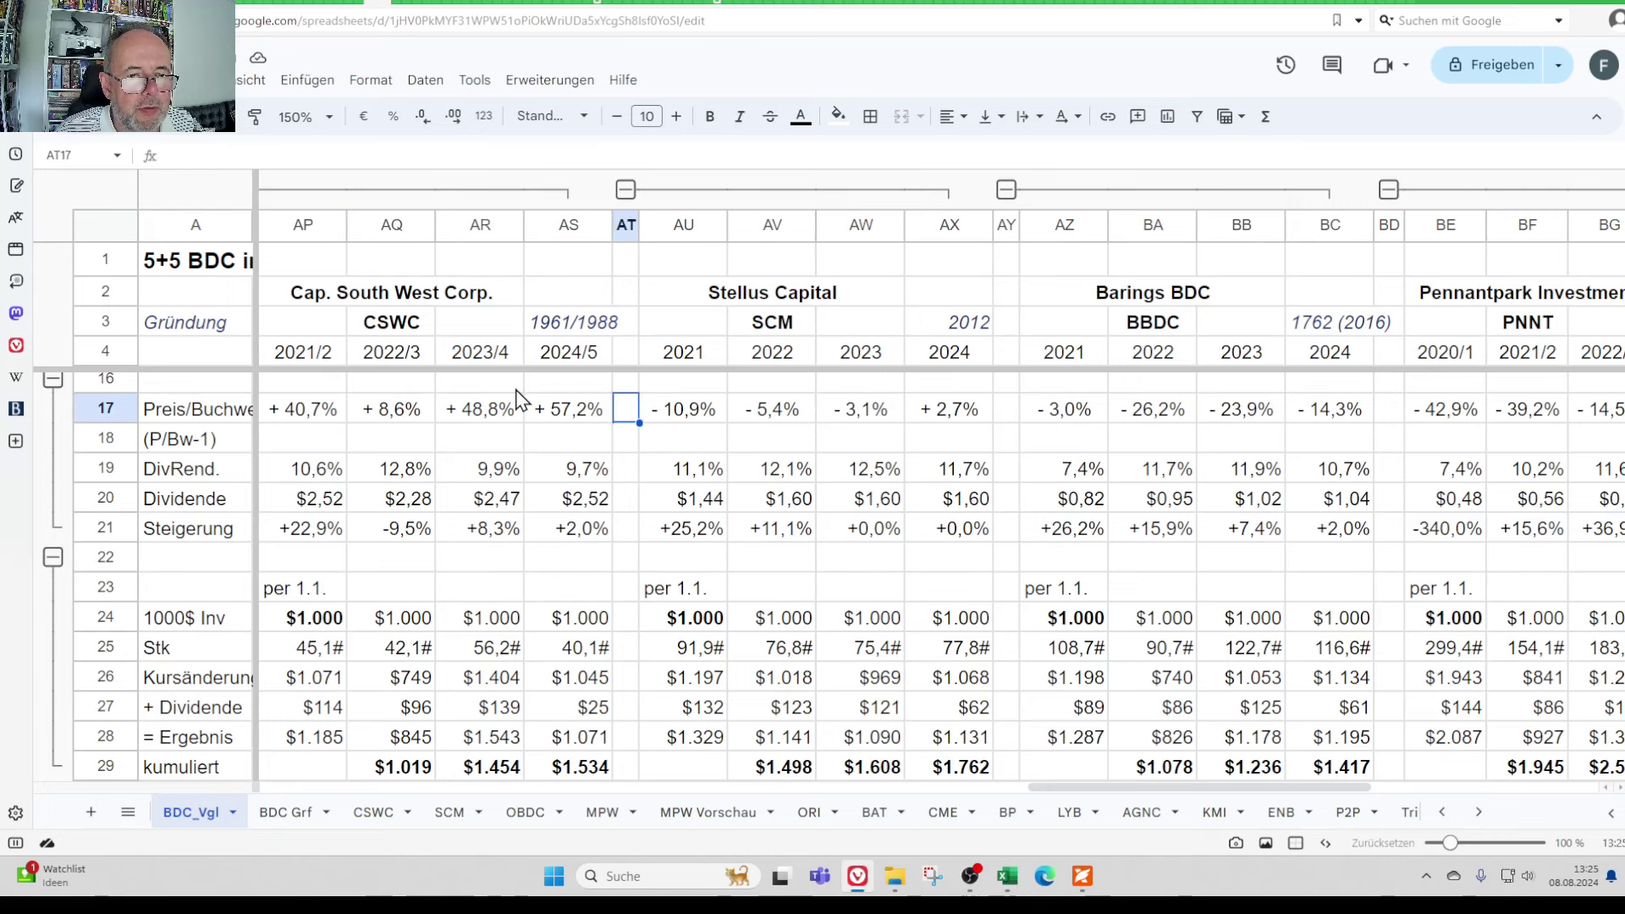
- Check Stellus Capital's external or internal management entry in AV5
{"action": "key", "text": "Up"}
{"action": "key", "text": "Up"}
{"action": "key", "text": "Up"}
{"action": "key", "text": "Up"}
{"action": "key", "text": "Up"}
{"action": "key", "text": "Up"}
{"action": "key", "text": "Up"}
{"action": "key", "text": "Up"}
{"action": "key", "text": "Up"}
{"action": "key", "text": "Up"}
{"action": "key", "text": "Up"}
{"action": "key", "text": "Up"}
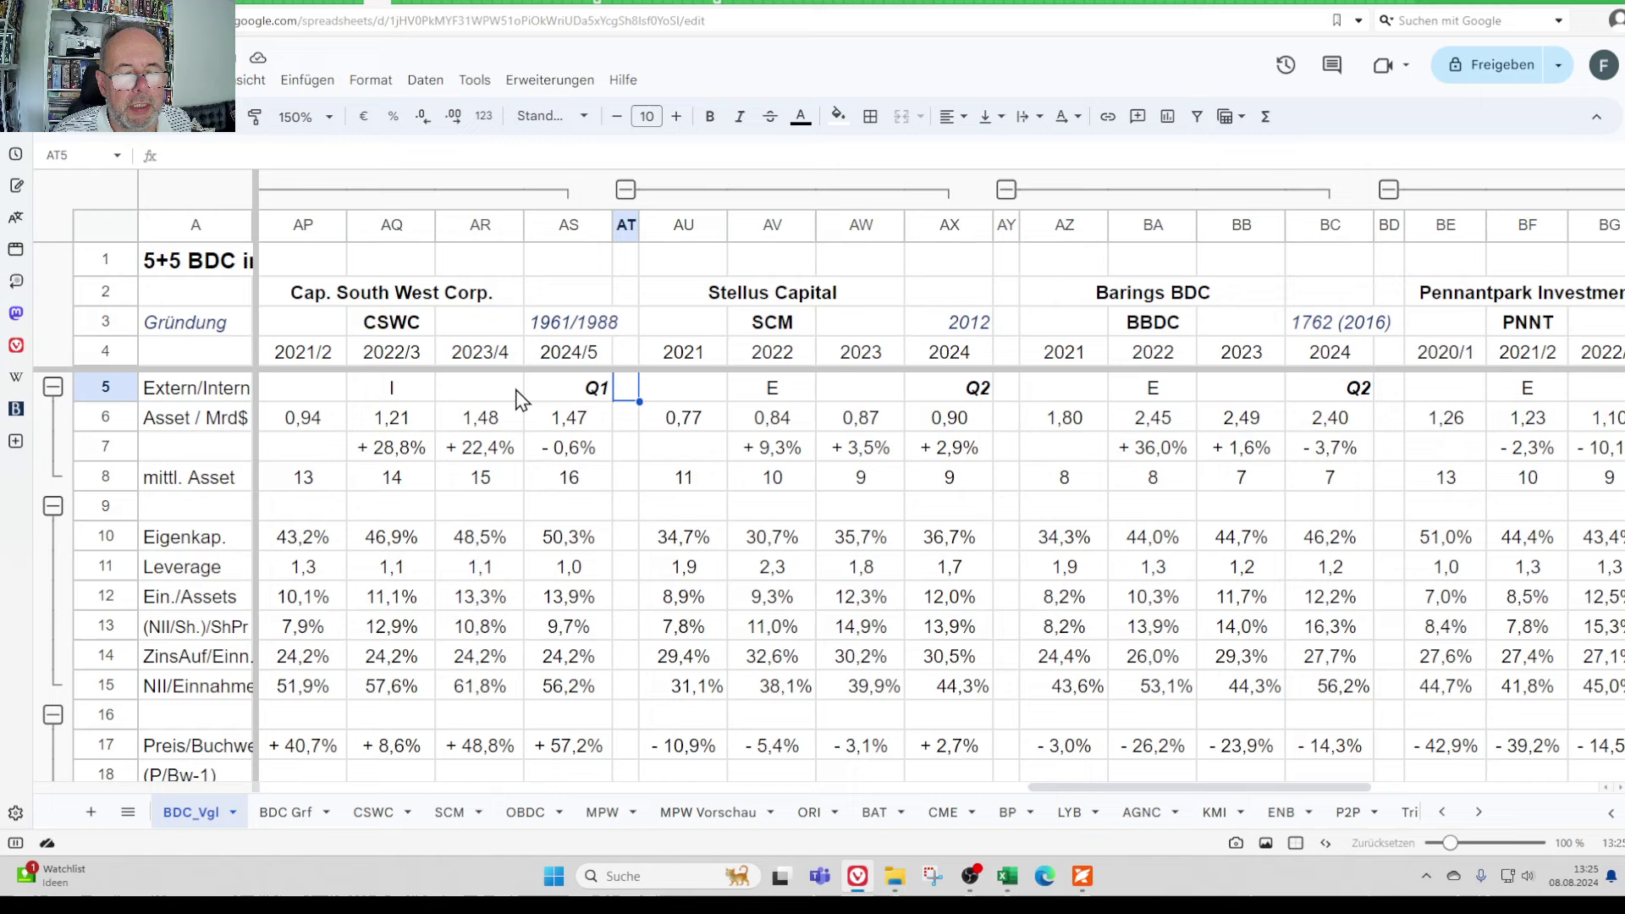
{"action": "key", "text": "Right"}
{"action": "key", "text": "Right"}
{"action": "key", "text": "Right"}
{"action": "key", "text": "Left"}
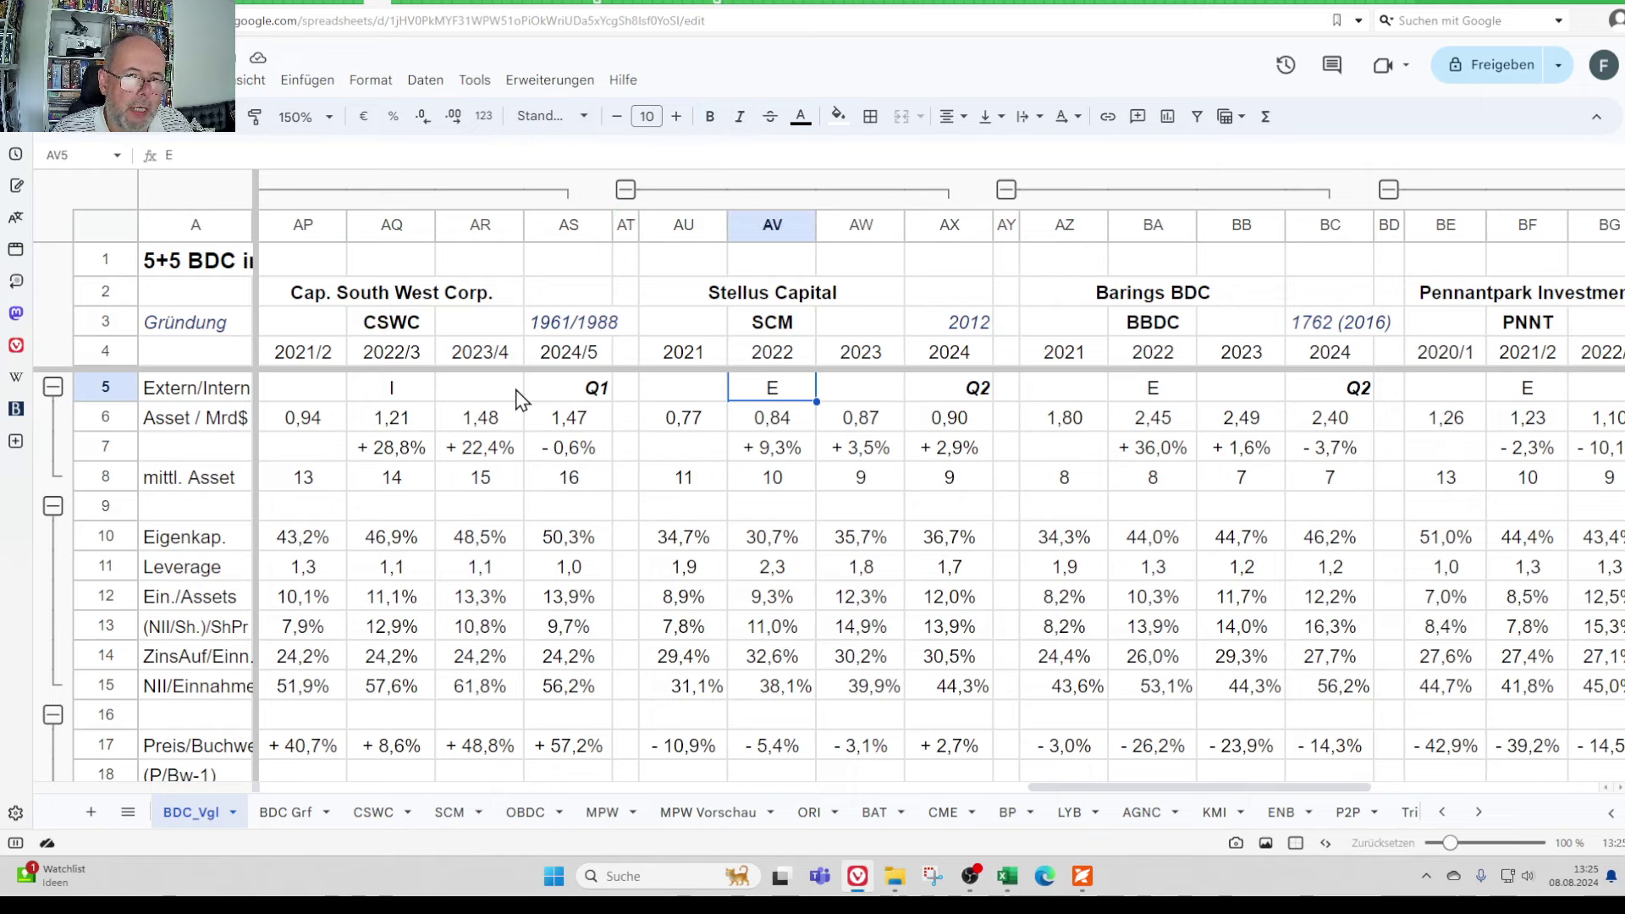
- Compare the management type in row 5 between Stellus Capital and Barings BDC, returning to AW5
{"action": "key", "text": "Right"}
{"action": "key", "text": "Right"}
{"action": "key", "text": "Right"}
{"action": "key", "text": "Right"}
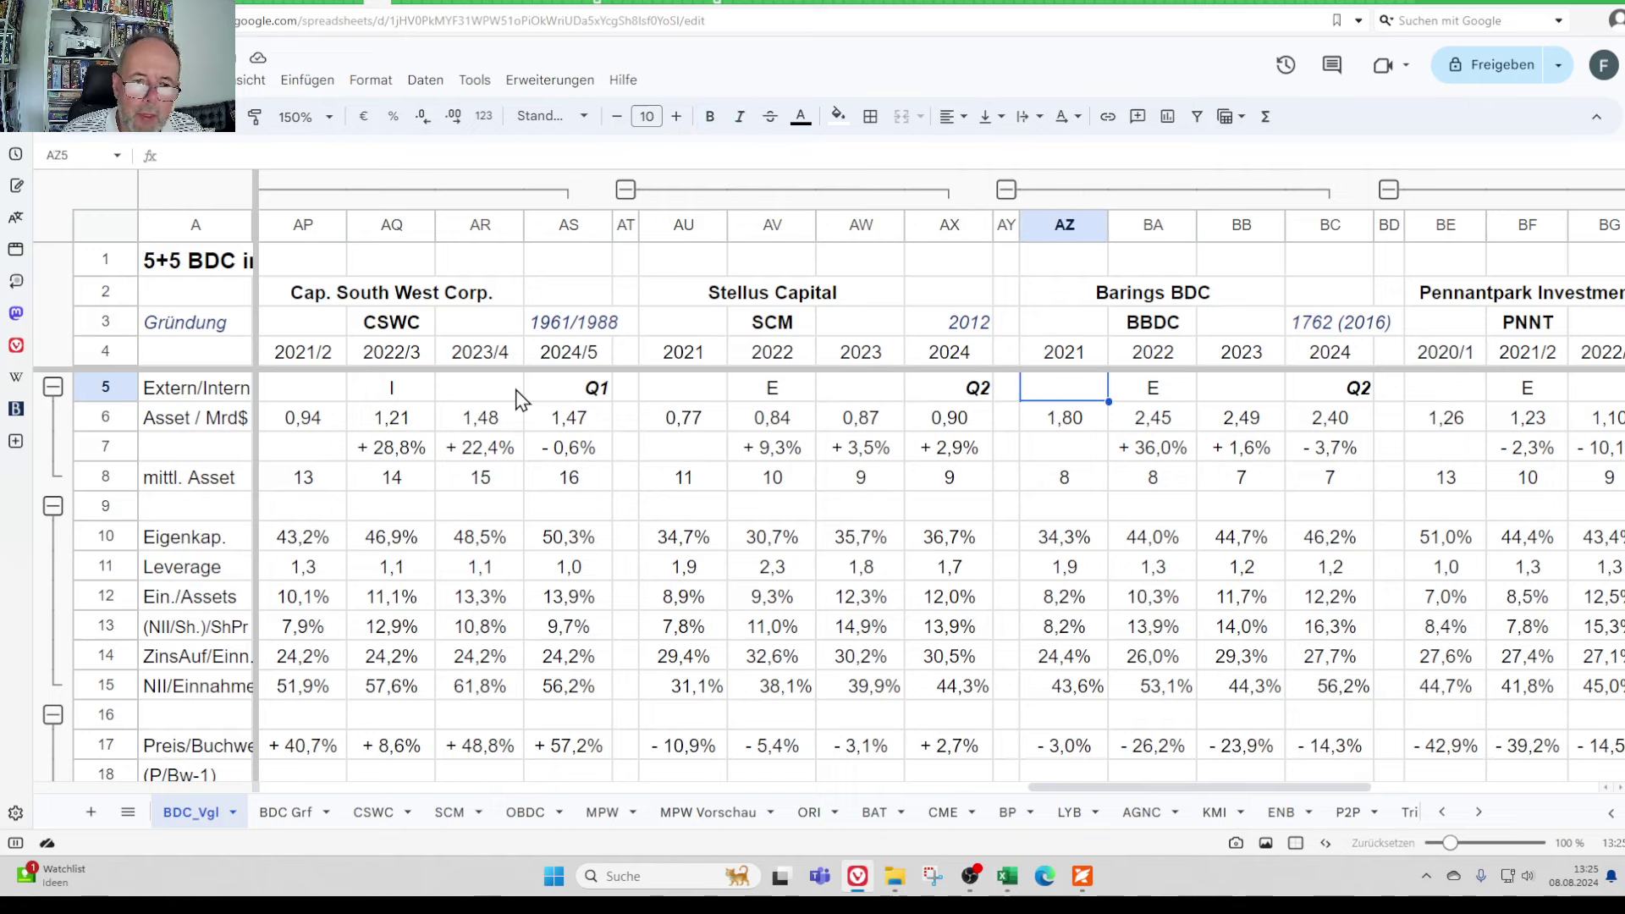
{"action": "key", "text": "Left"}
{"action": "key", "text": "Left"}
{"action": "key", "text": "Left"}
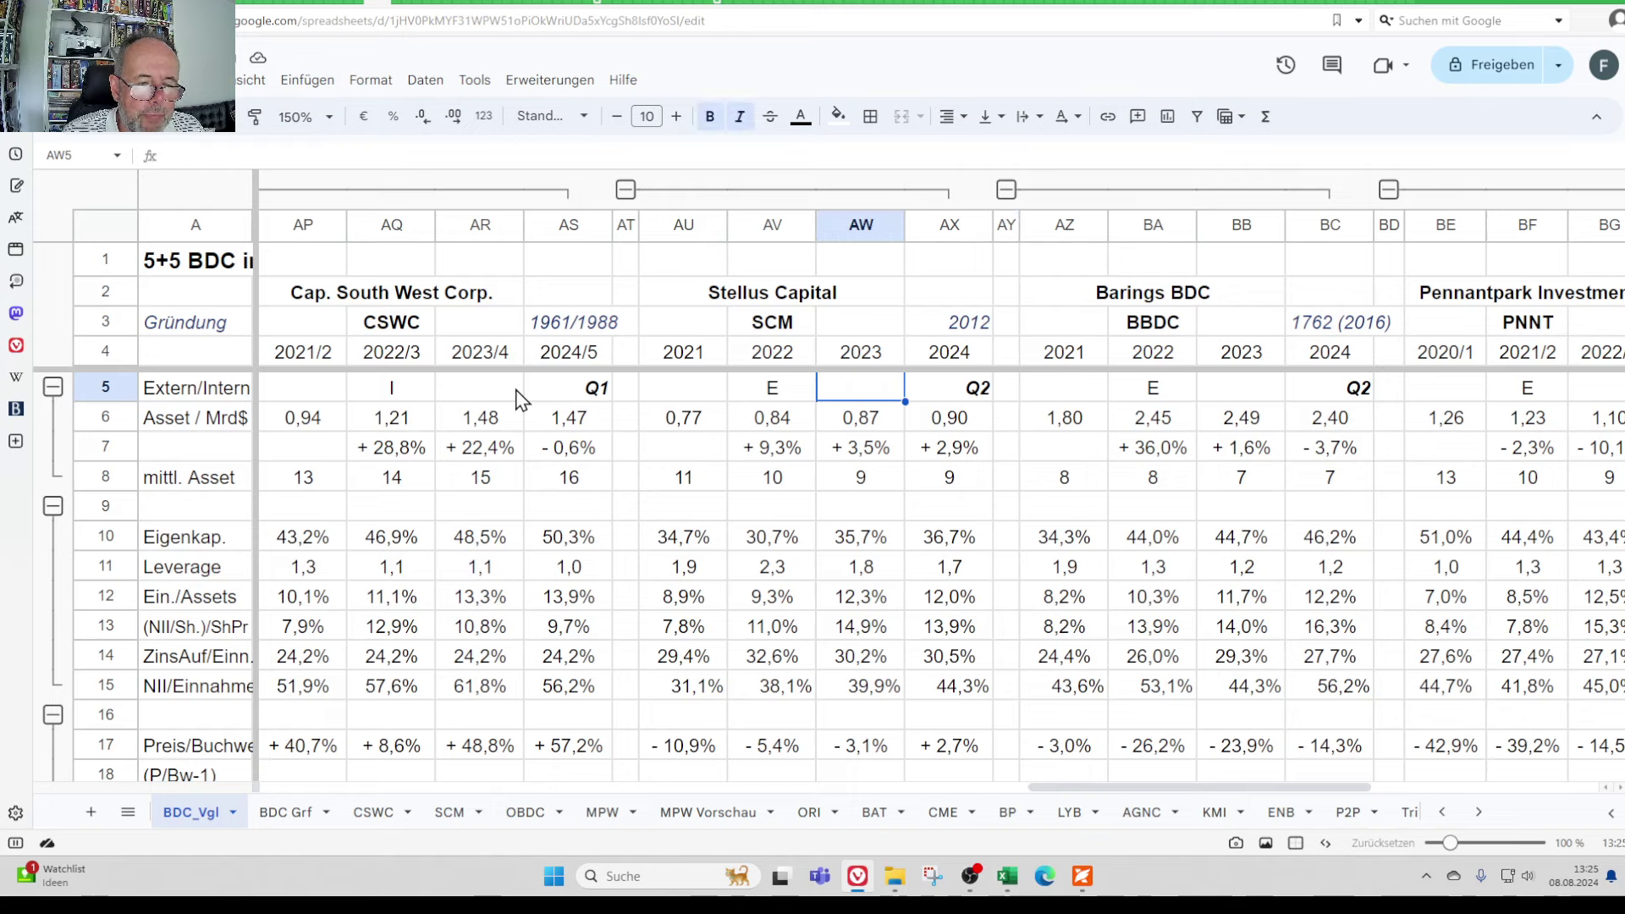
- Check Stellus Capital's 2024 total assets and their percentage change in AX6 and AX7
{"action": "key", "text": "Down"}
{"action": "key", "text": "Right"}
{"action": "key", "text": "Down"}
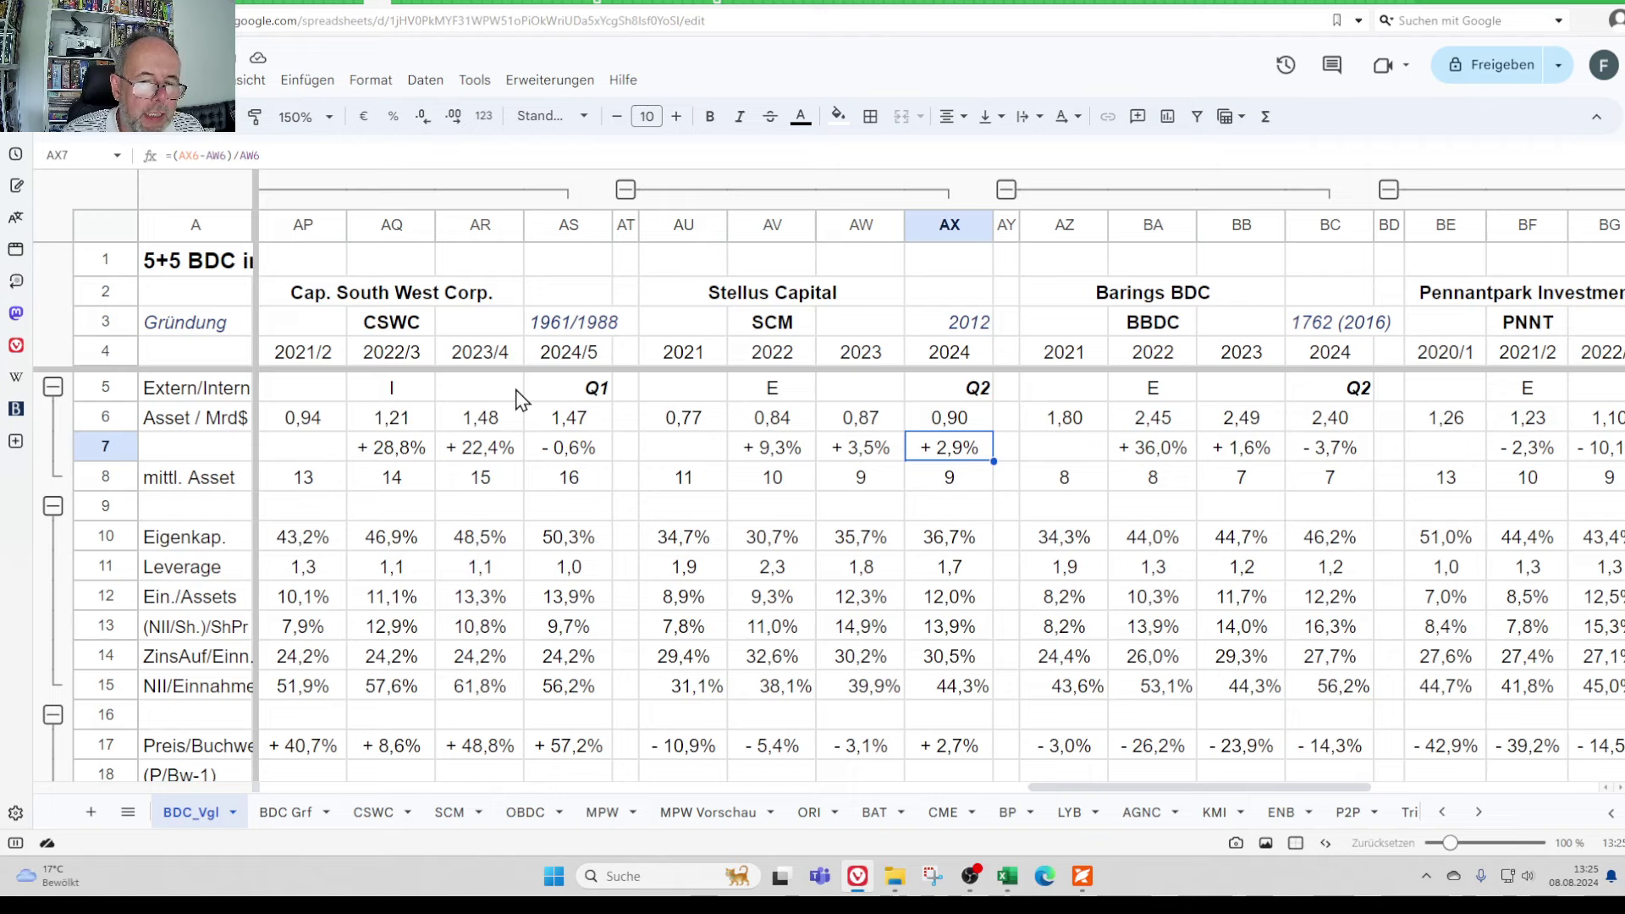
{"action": "key", "text": "Up"}
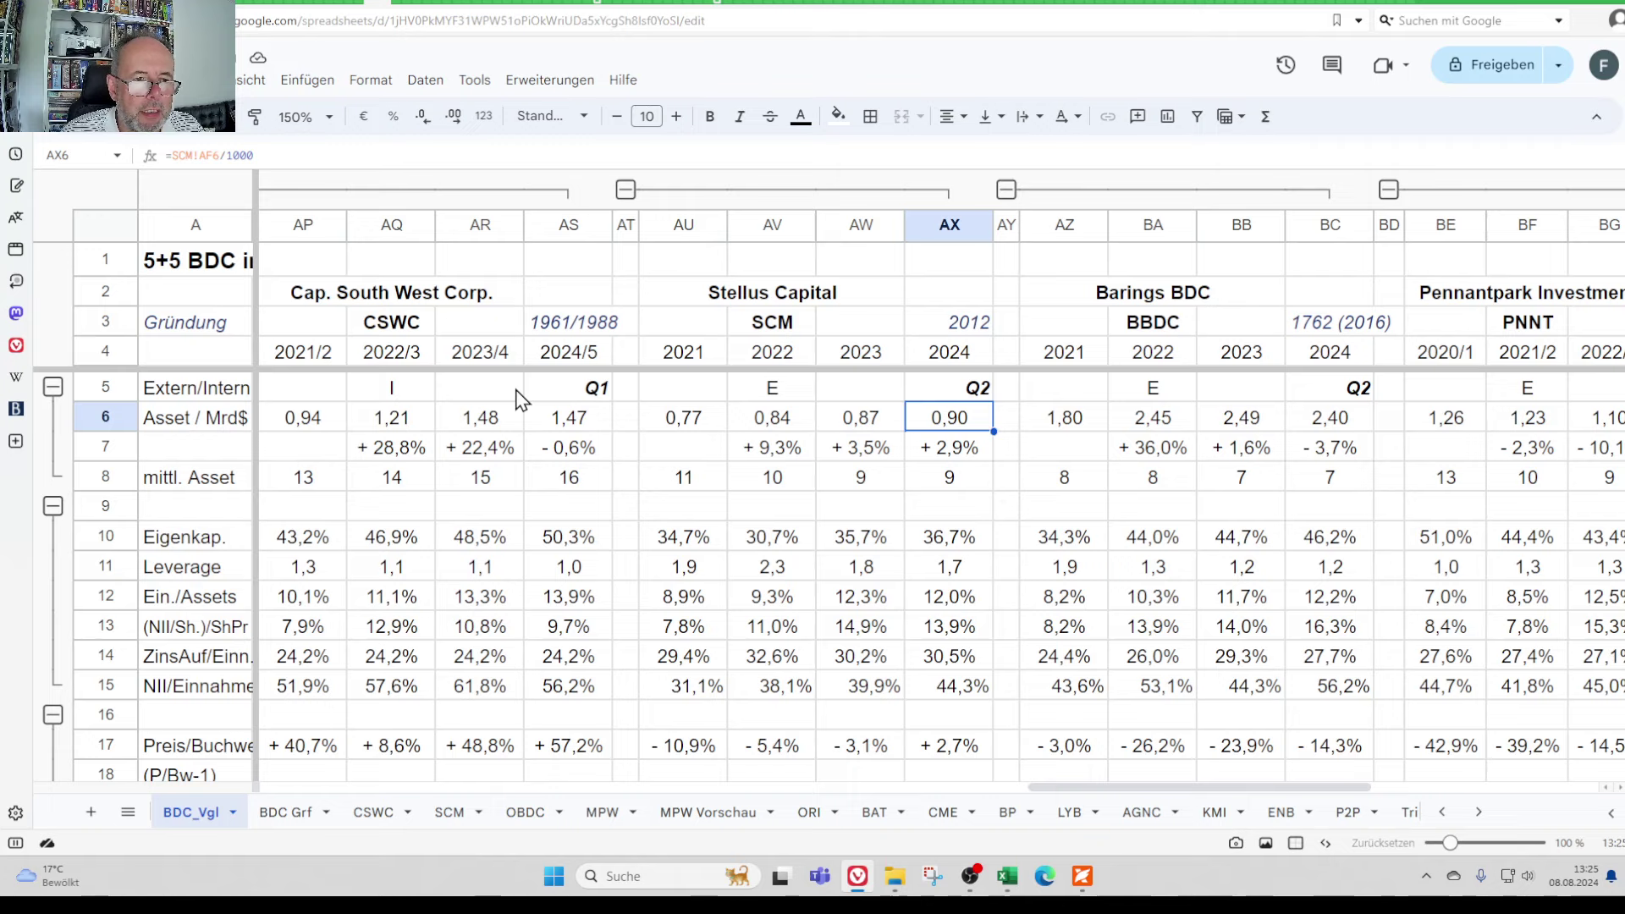
- Check Capital Southwest's 2024/5 total assets and their change in AS6 and AS7 for comparison
{"action": "key", "text": "Left"}
{"action": "key", "text": "Left"}
{"action": "key", "text": "Left"}
{"action": "key", "text": "Left"}
{"action": "key", "text": "Left"}
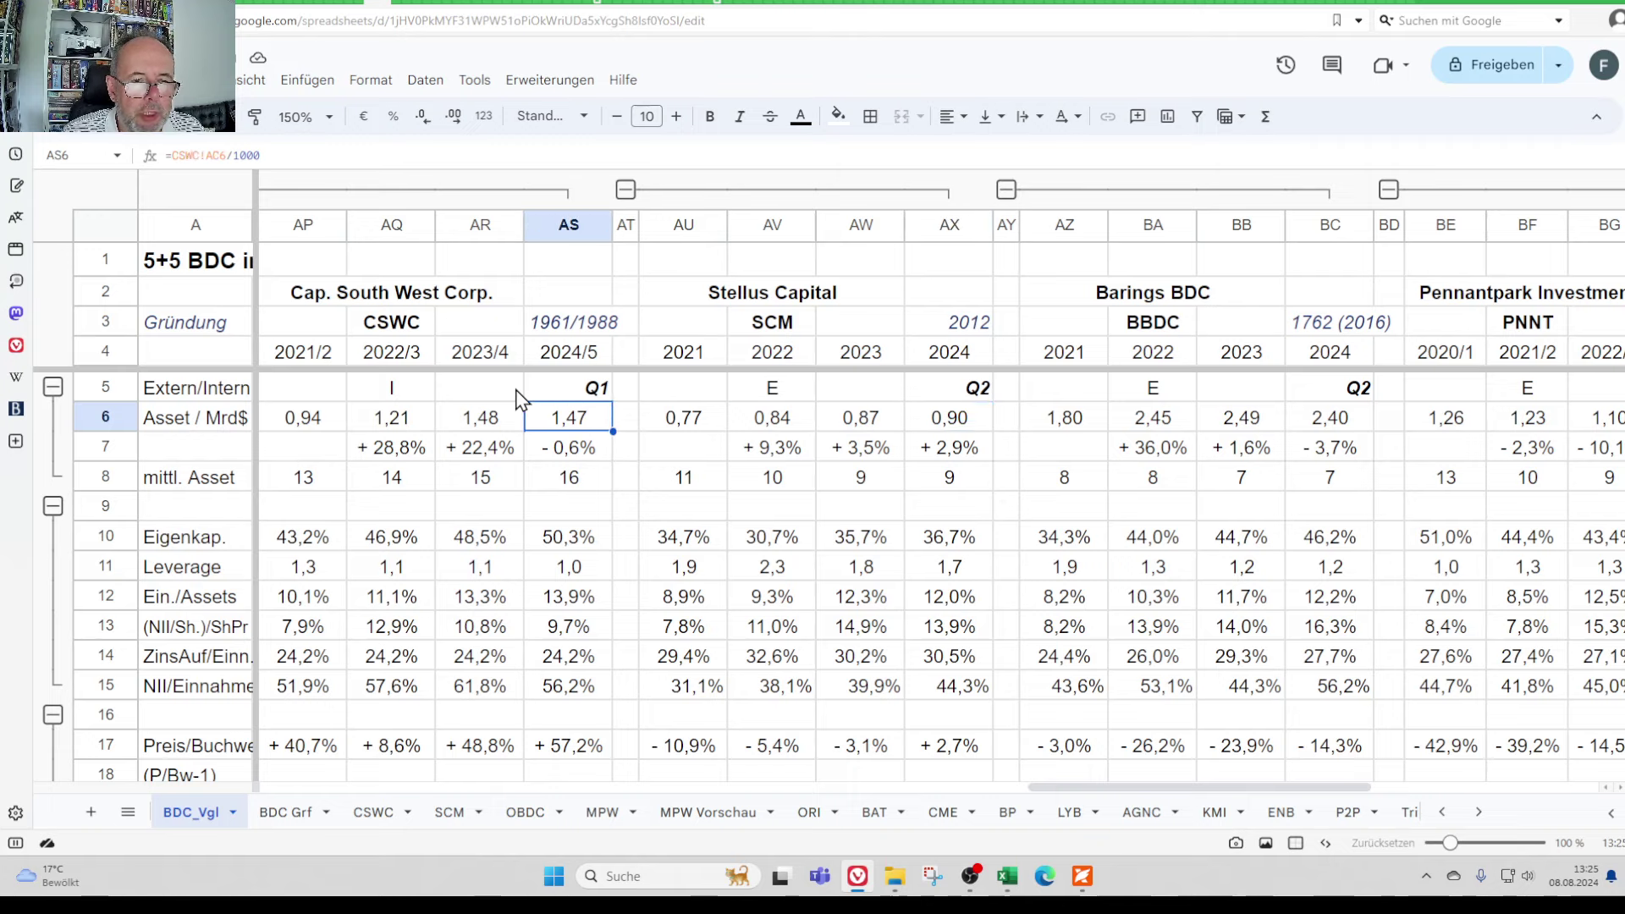
{"action": "key", "text": "Down"}
{"action": "key", "text": "Up"}
- Check Barings BDC's 2024 total assets and their change in BC6 and BC7, returning to BC6
{"action": "key", "text": "Right"}
{"action": "key", "text": "Right"}
{"action": "key", "text": "Right"}
{"action": "key", "text": "Right"}
{"action": "key", "text": "Right"}
{"action": "key", "text": "Right"}
{"action": "key", "text": "Right"}
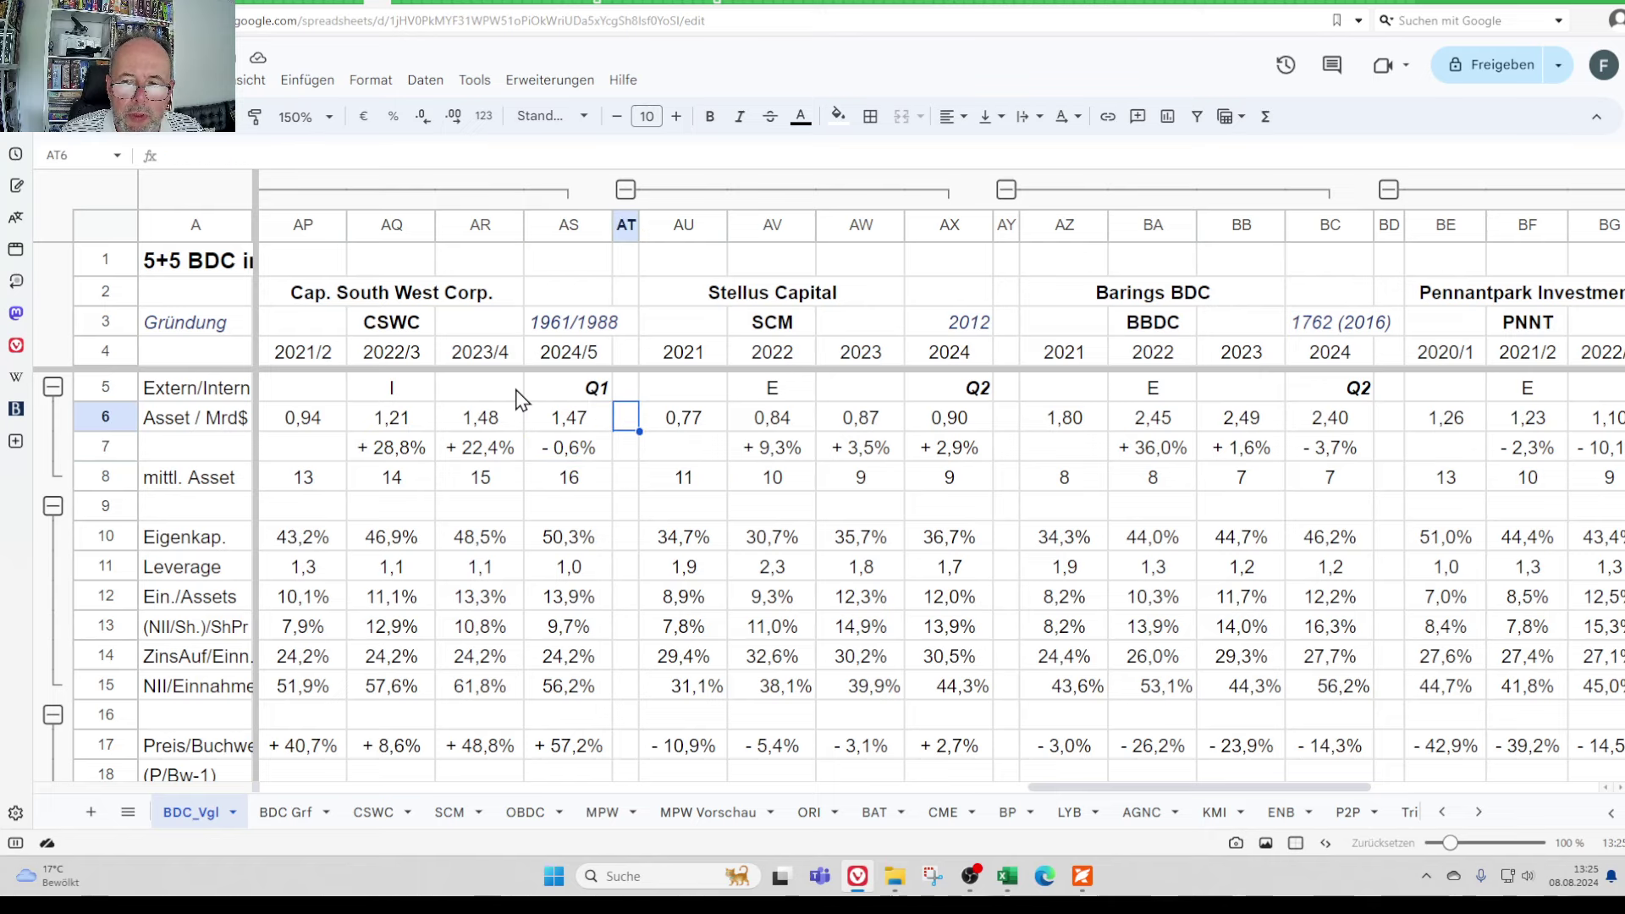
{"action": "key", "text": "Right"}
{"action": "key", "text": "Right"}
{"action": "key", "text": "Right"}
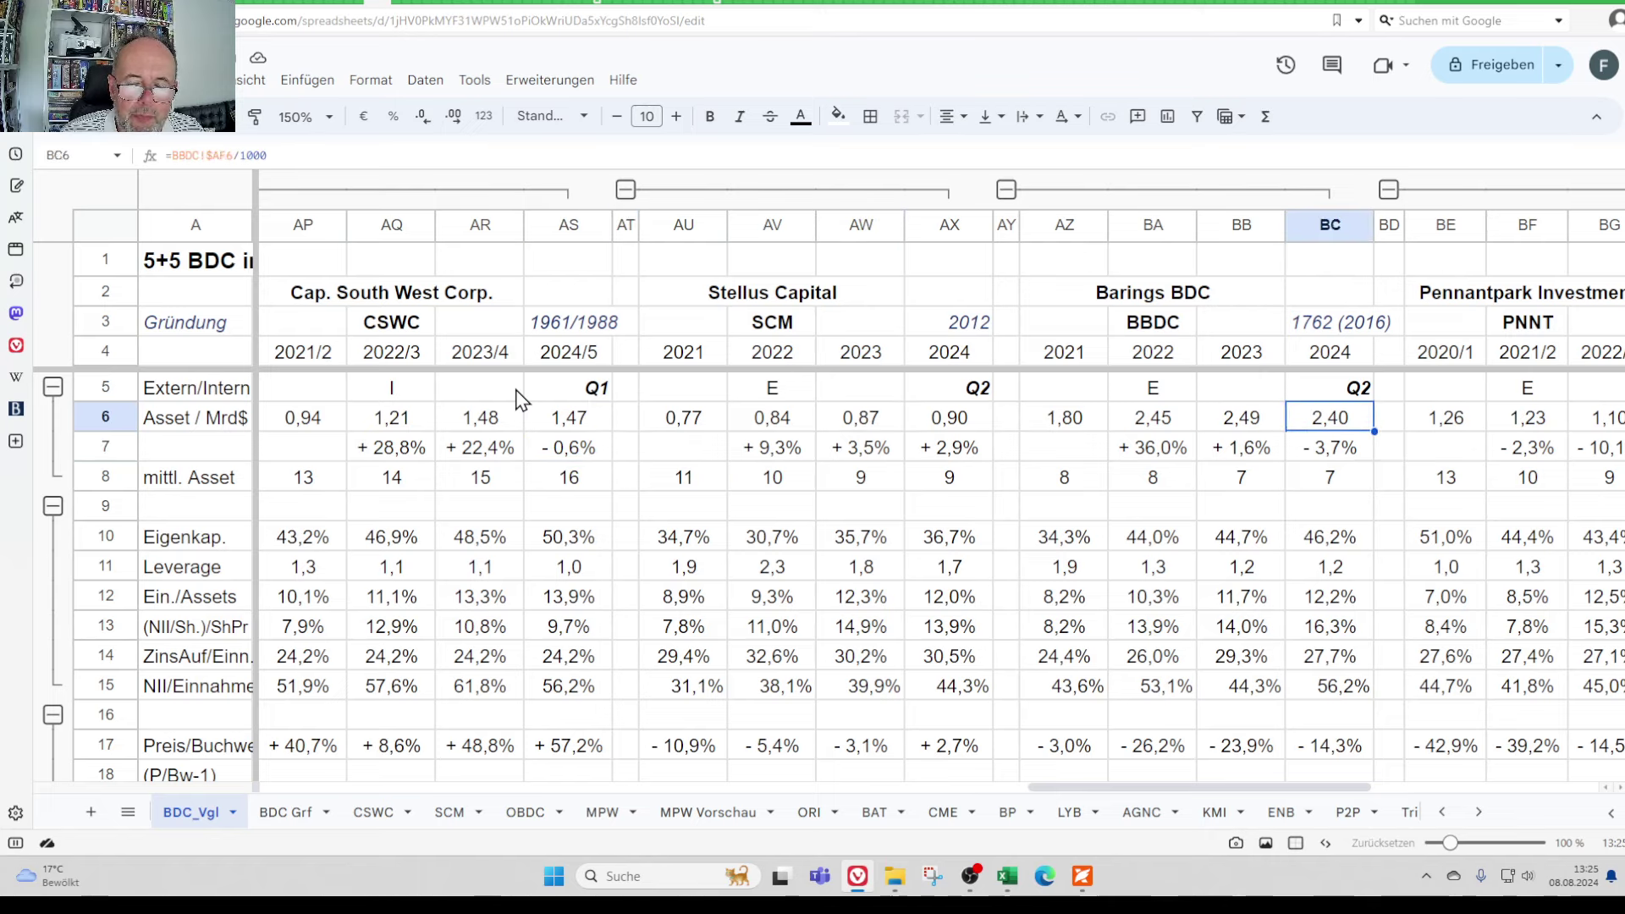
{"action": "key", "text": "Down"}
{"action": "key", "text": "Up"}
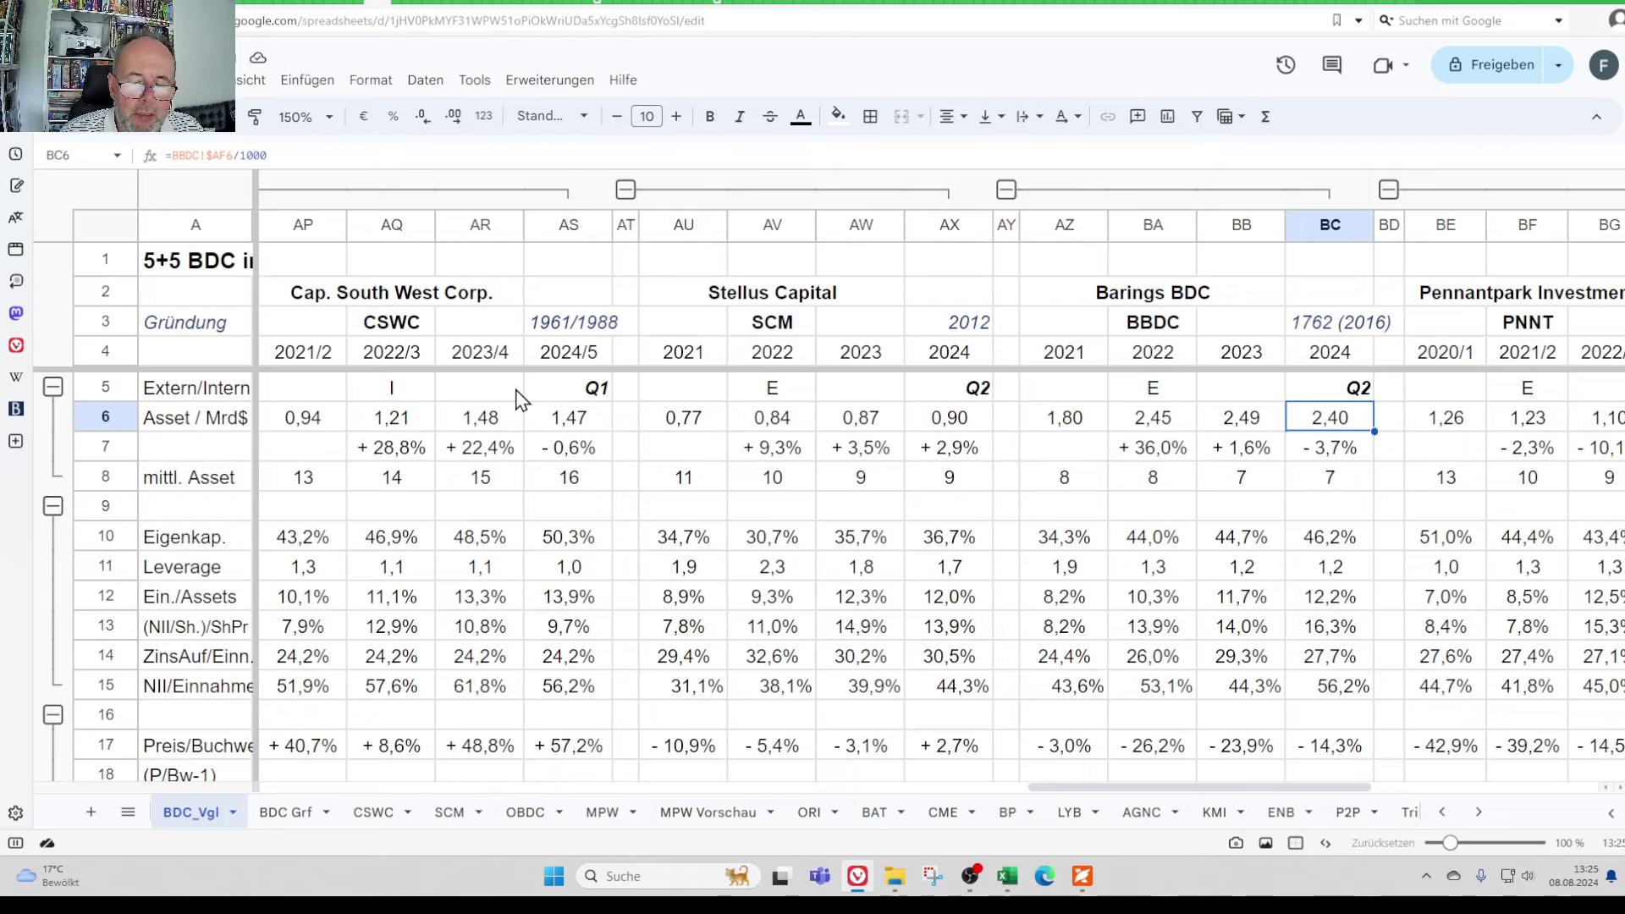
- Check Stellus Capital's 2024 average asset figure (mittl. Asset) in AX8
{"action": "key", "text": "Down"}
{"action": "key", "text": "Down"}
{"action": "key", "text": "Left"}
{"action": "key", "text": "Left"}
{"action": "key", "text": "Left"}
{"action": "key", "text": "Left"}
{"action": "key", "text": "Left"}
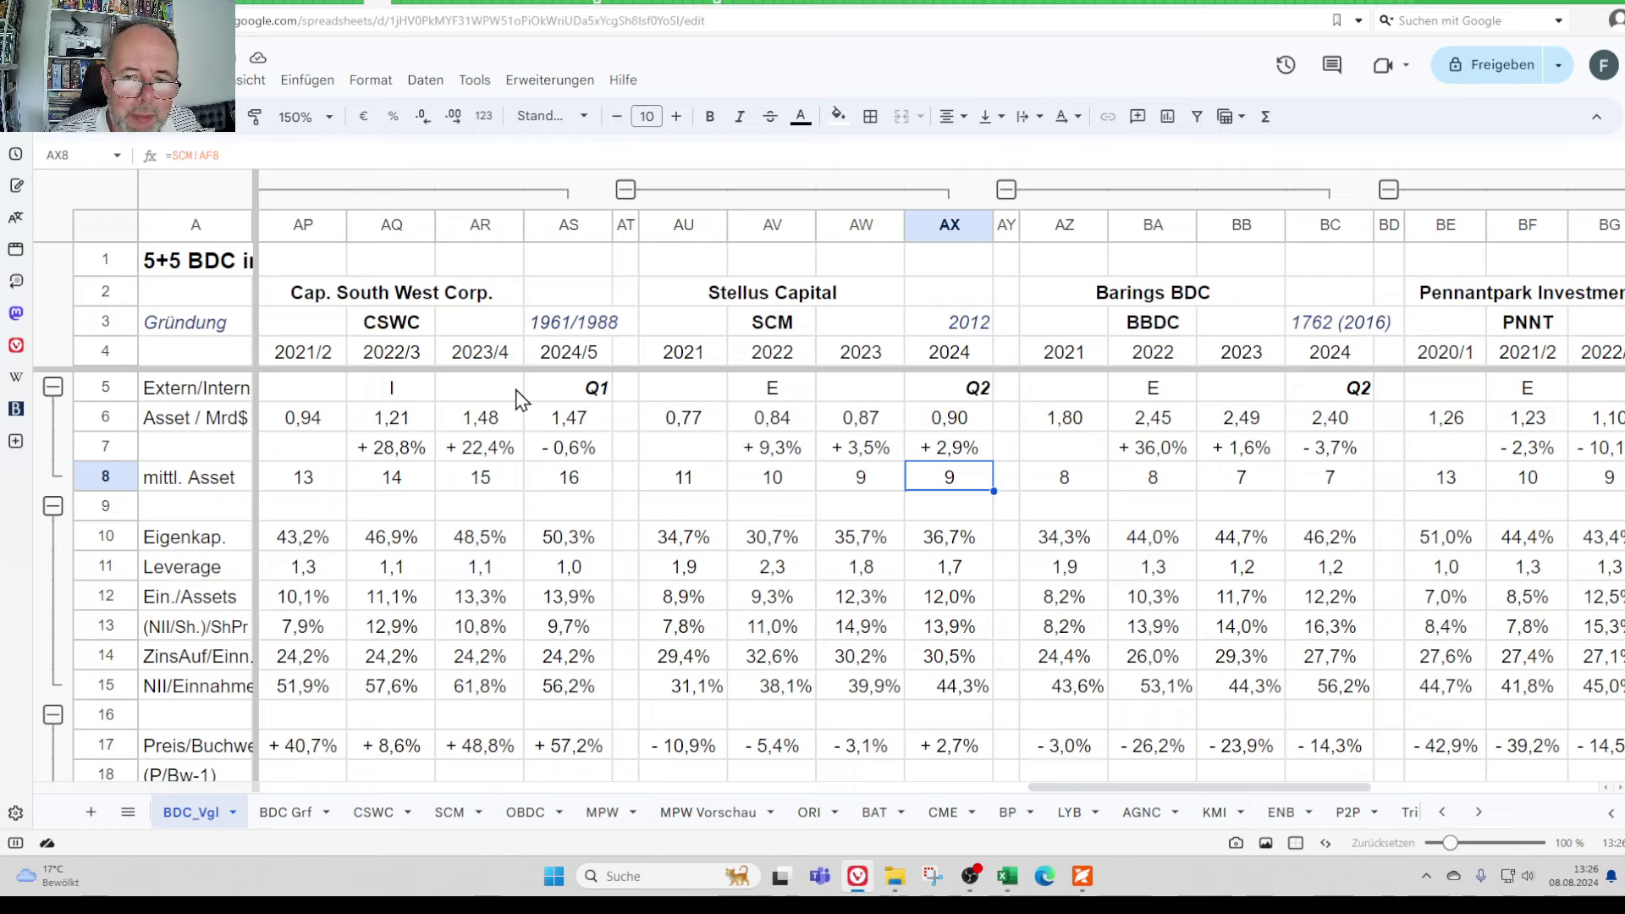
- Review Stellus Capital's average asset figures from 2021 to 2024 in AU8:AX8, returning to AX8
{"action": "key", "text": "Left"}
{"action": "key", "text": "Left"}
{"action": "key", "text": "Left"}
{"action": "key", "text": "Right"}
{"action": "key", "text": "Right"}
{"action": "key", "text": "Right"}
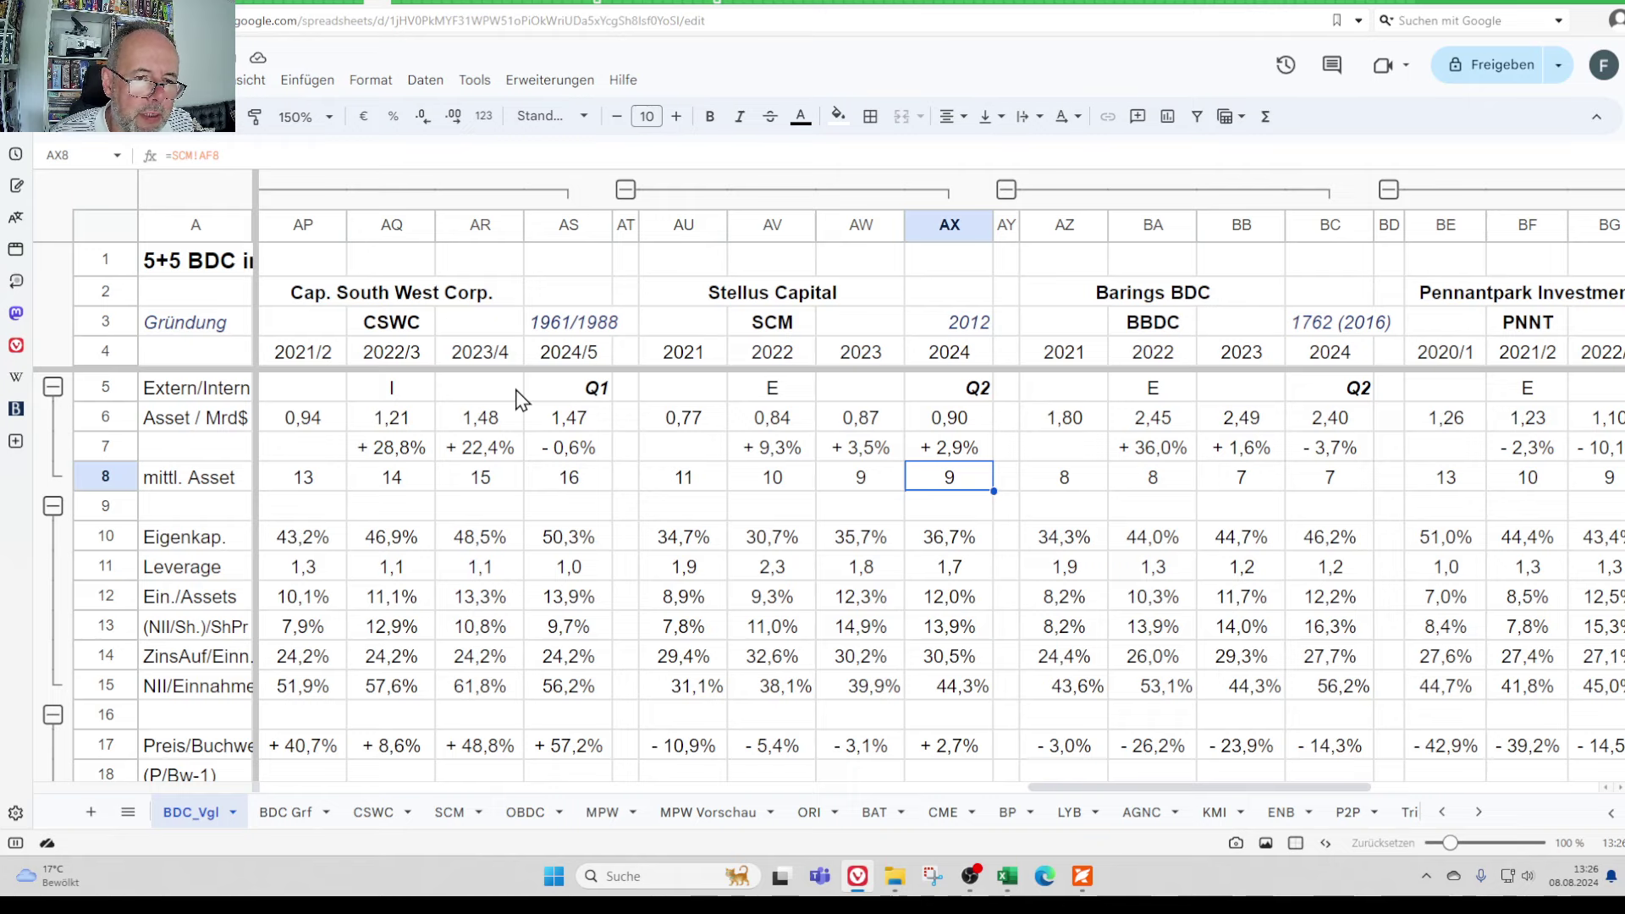
{"action": "key", "text": "Left"}
{"action": "key", "text": "Left"}
{"action": "key", "text": "Left"}
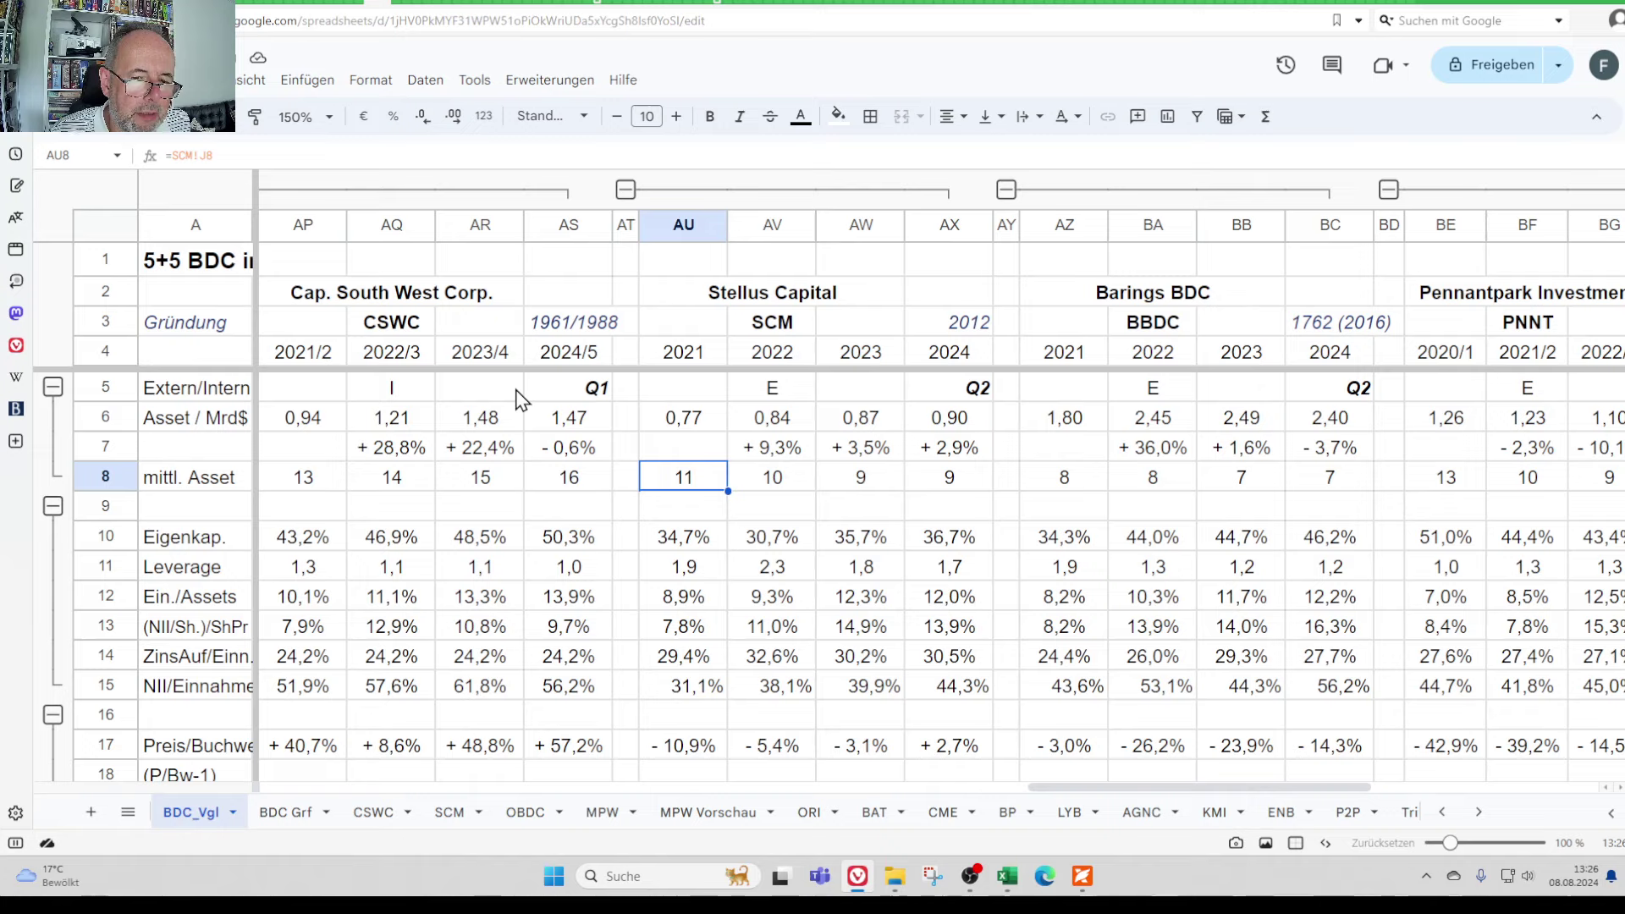
{"action": "key", "text": "Right"}
{"action": "key", "text": "Right"}
{"action": "key", "text": "Right"}
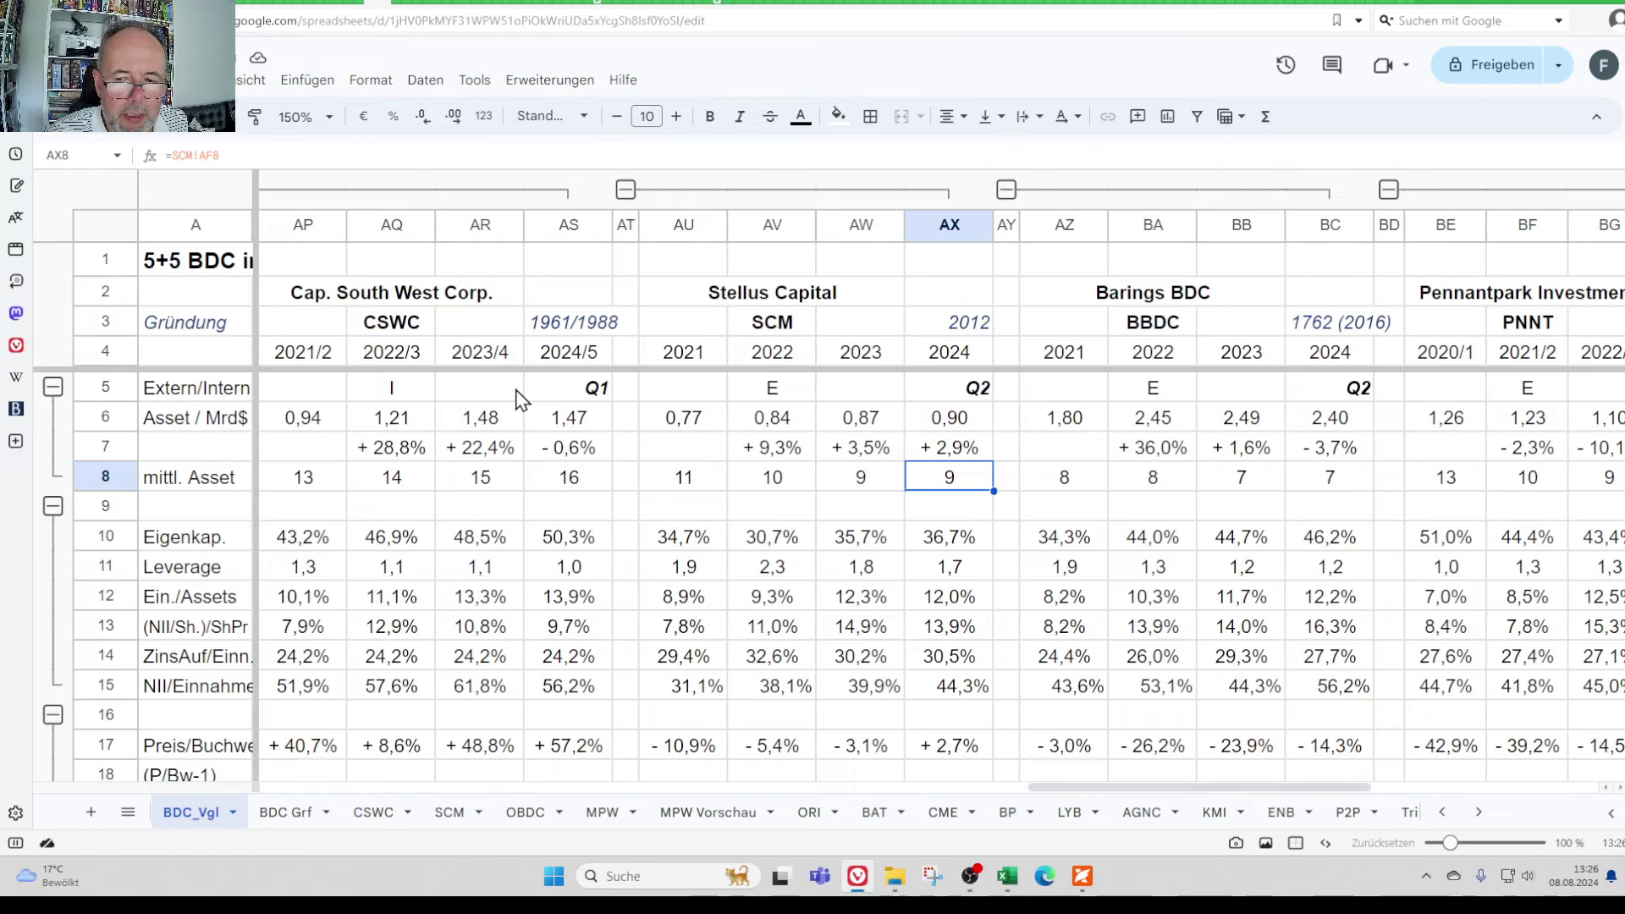
- Check Barings BDC's 2024 average asset figure in BC8 for comparison
{"action": "key", "text": "Right"}
{"action": "key", "text": "Right"}
{"action": "key", "text": "Right"}
{"action": "key", "text": "Right"}
{"action": "key", "text": "Right"}
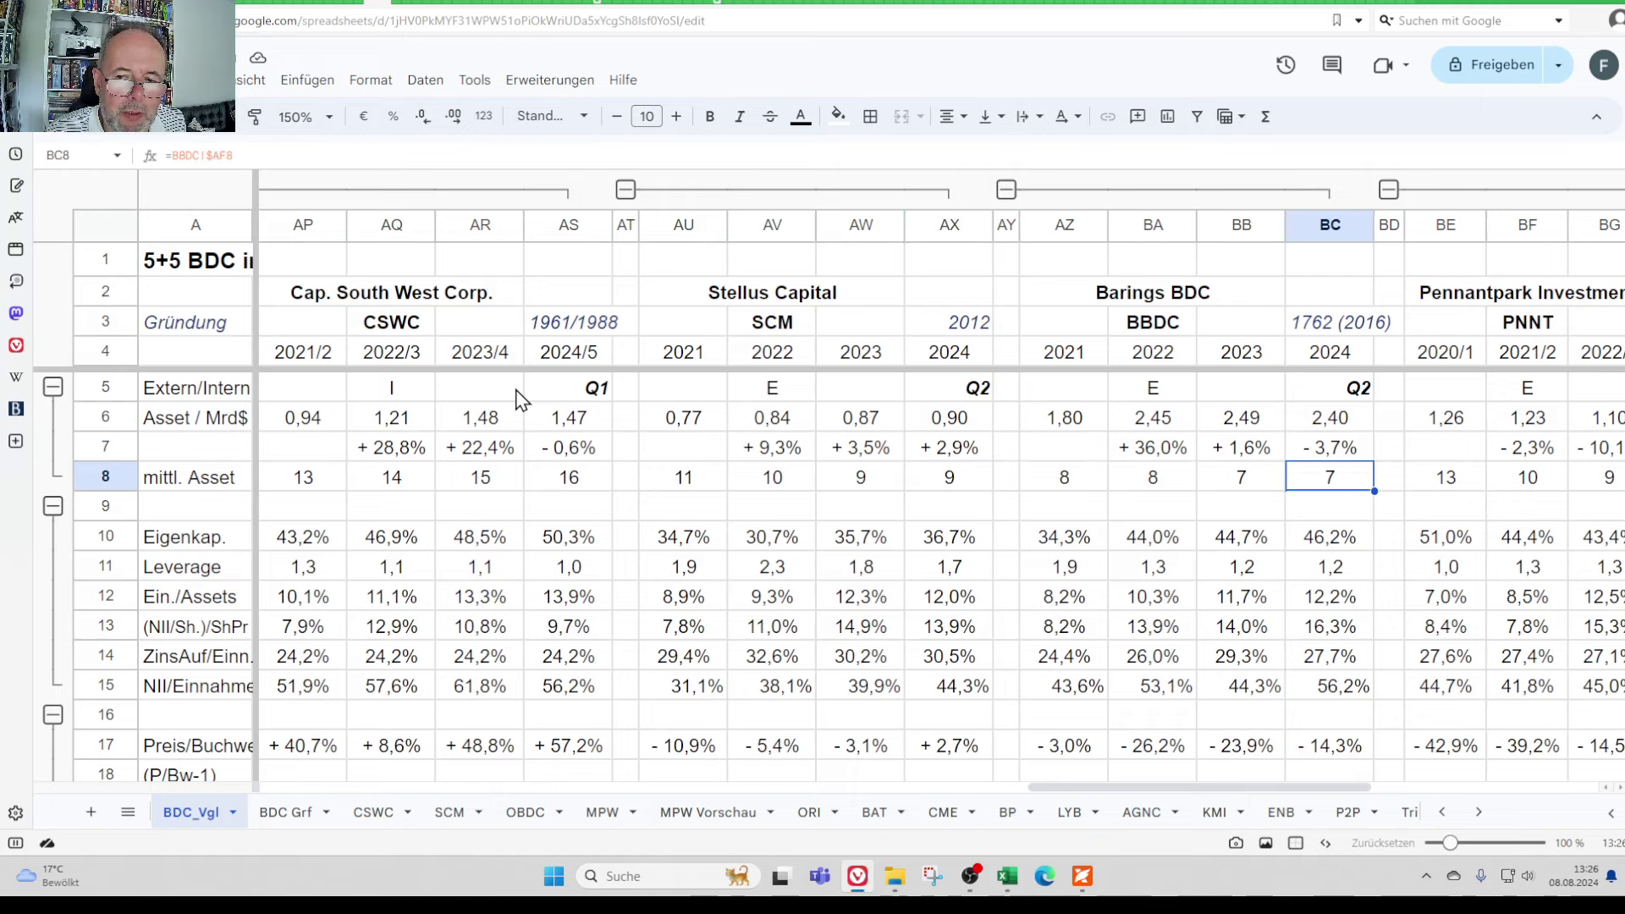
- Review Capital Southwest's average asset figures from 2021/2 to 2024/5 in AP8:AS8, returning to AS8
{"action": "key", "text": "Left"}
{"action": "key", "text": "Left"}
{"action": "key", "text": "Left"}
{"action": "key", "text": "Left"}
{"action": "key", "text": "Left"}
{"action": "key", "text": "Left"}
{"action": "key", "text": "Left"}
{"action": "key", "text": "Left"}
{"action": "key", "text": "Left"}
{"action": "key", "text": "Left"}
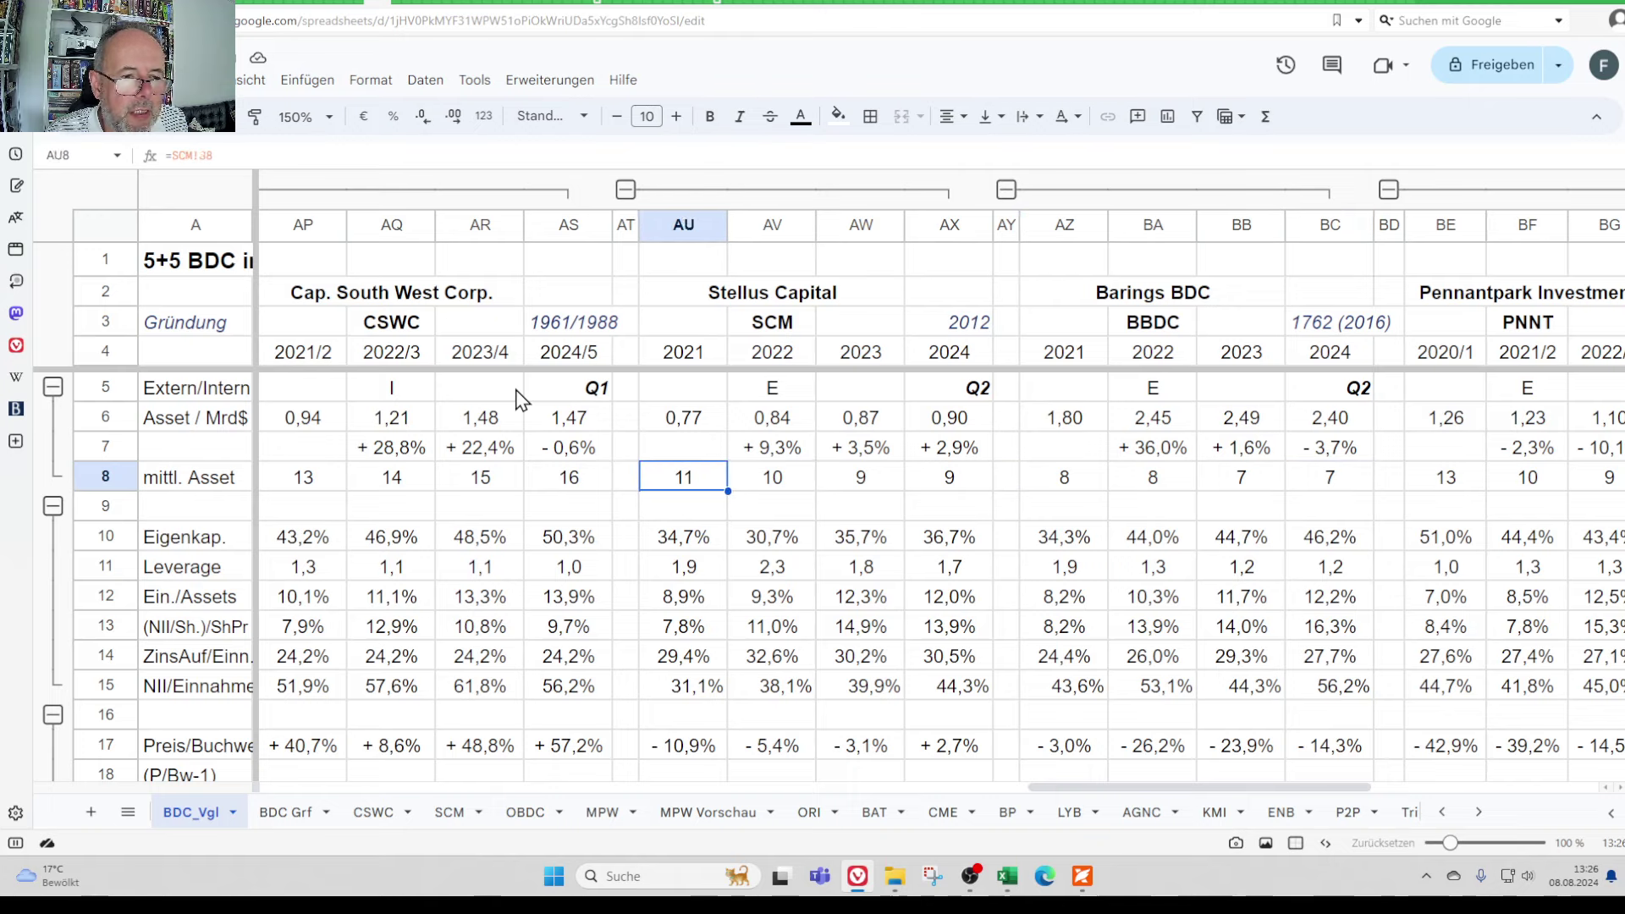
{"action": "key", "text": "Left"}
{"action": "key", "text": "Left"}
{"action": "key", "text": "Left"}
{"action": "key", "text": "Right"}
{"action": "key", "text": "Right"}
{"action": "key", "text": "Right"}
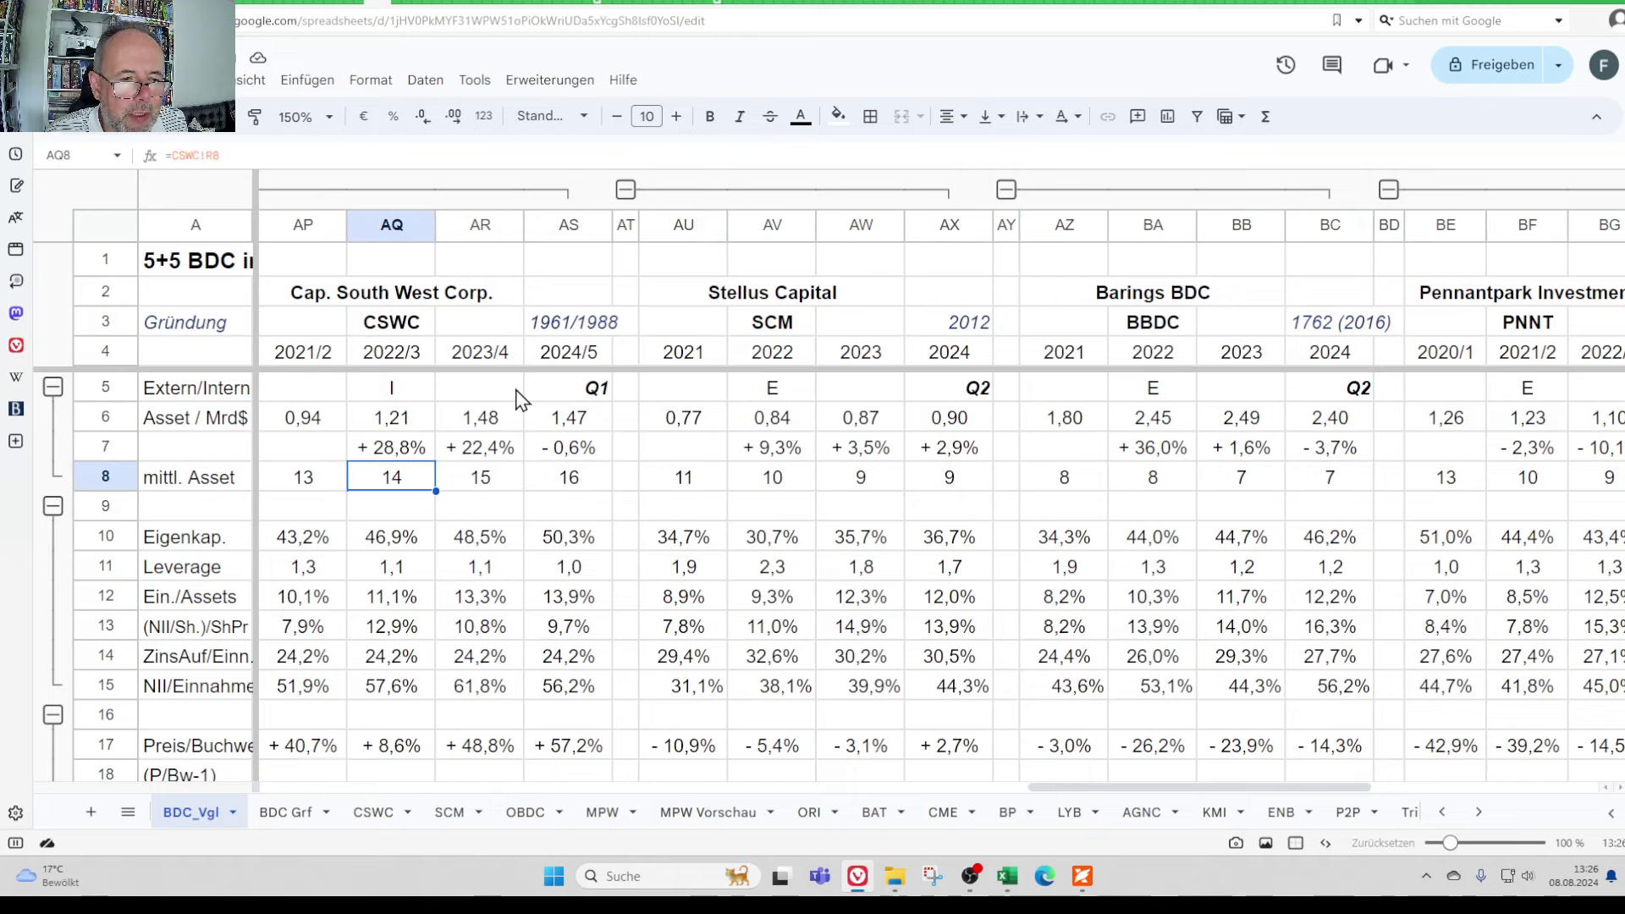
- Check Stellus Capital's 2024 equity ratio (Eigenkap.) in AX10
{"action": "key", "text": "Right"}
{"action": "key", "text": "Right"}
{"action": "key", "text": "Right"}
{"action": "key", "text": "Right"}
{"action": "key", "text": "Right"}
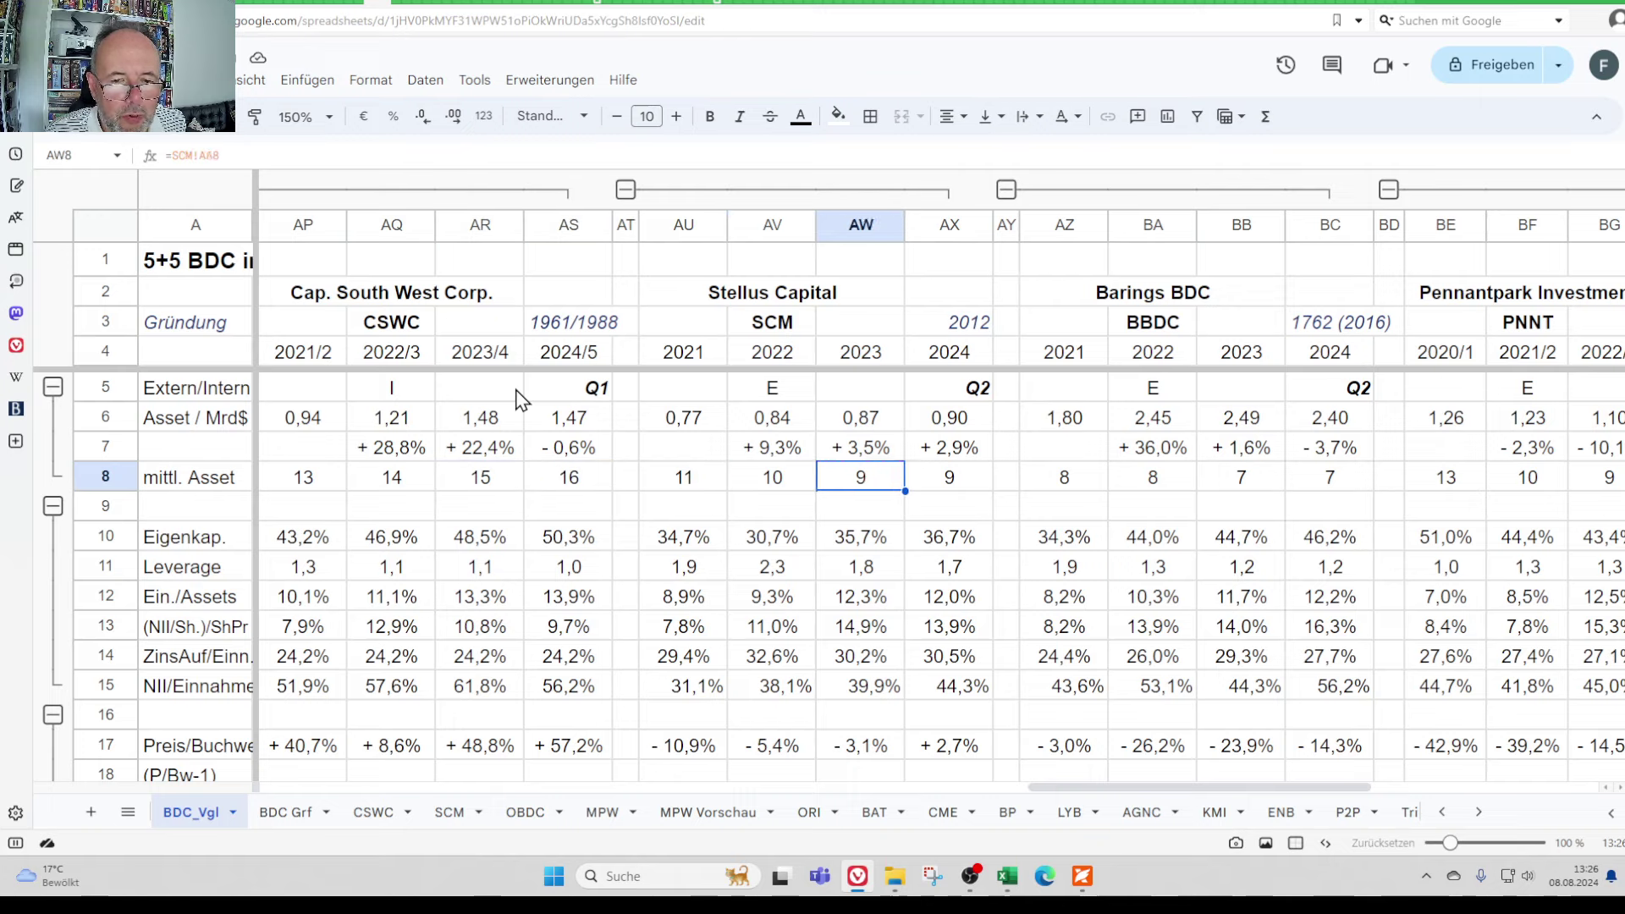
{"action": "key", "text": "Down"}
{"action": "key", "text": "Down"}
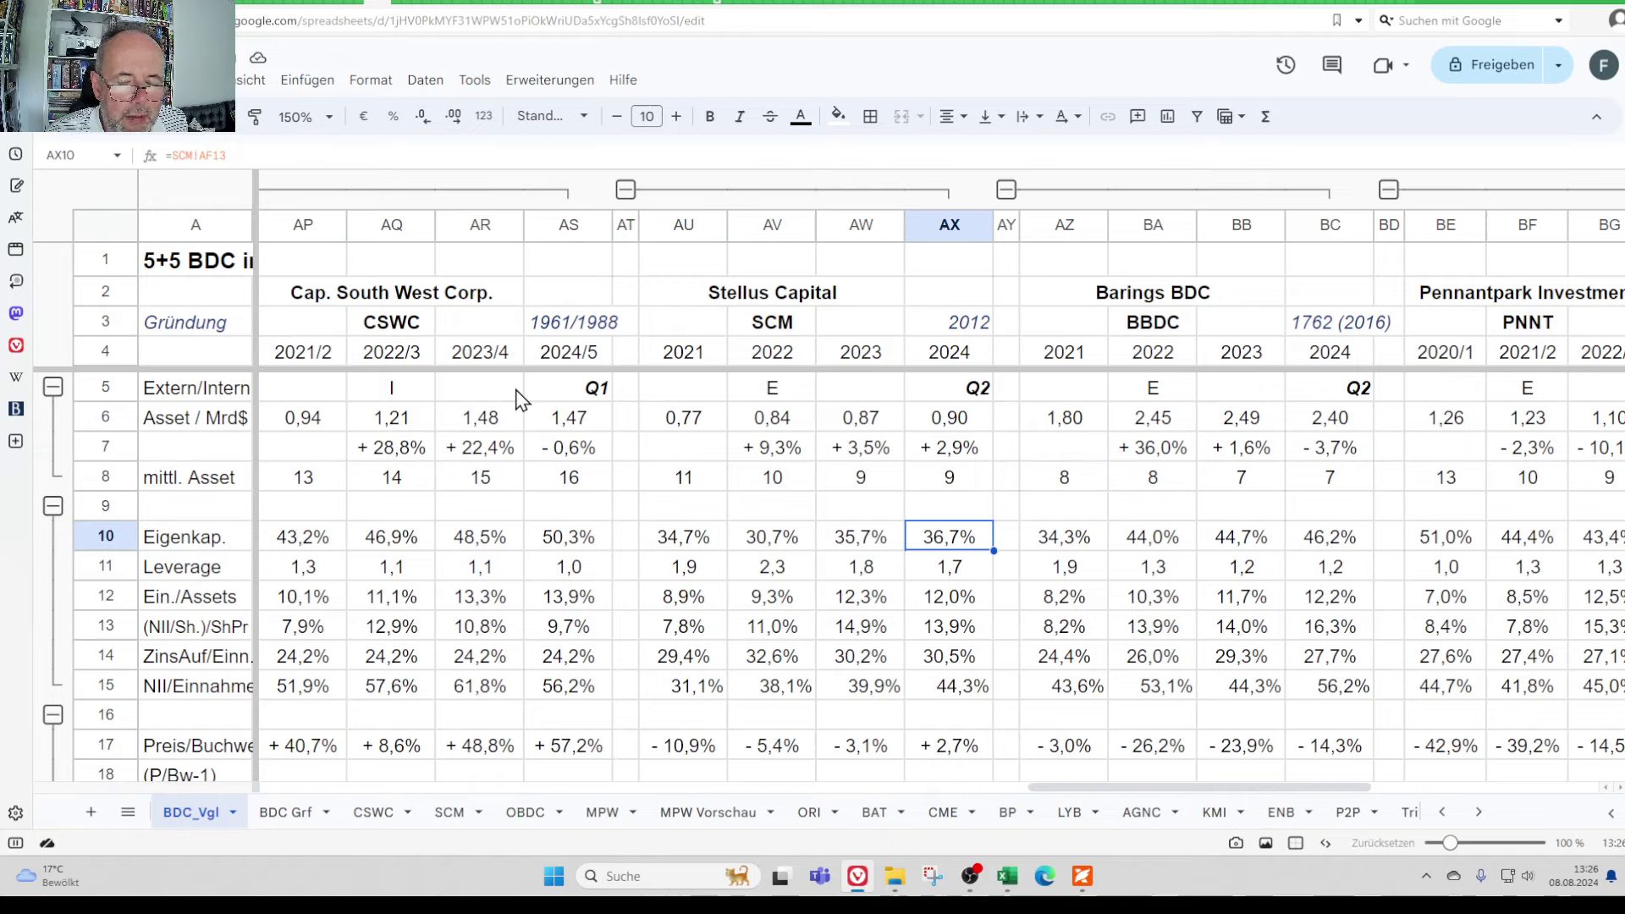
- Compare the equity ratio in row 10 across Barings BDC and Pennantpark Investment, ending at BH10
{"action": "key", "text": "Right"}
{"action": "key", "text": "Right"}
{"action": "key", "text": "Right"}
{"action": "key", "text": "Right"}
{"action": "key", "text": "Right"}
{"action": "key", "text": "Right"}
{"action": "key", "text": "Right"}
{"action": "key", "text": "Right"}
{"action": "key", "text": "Right"}
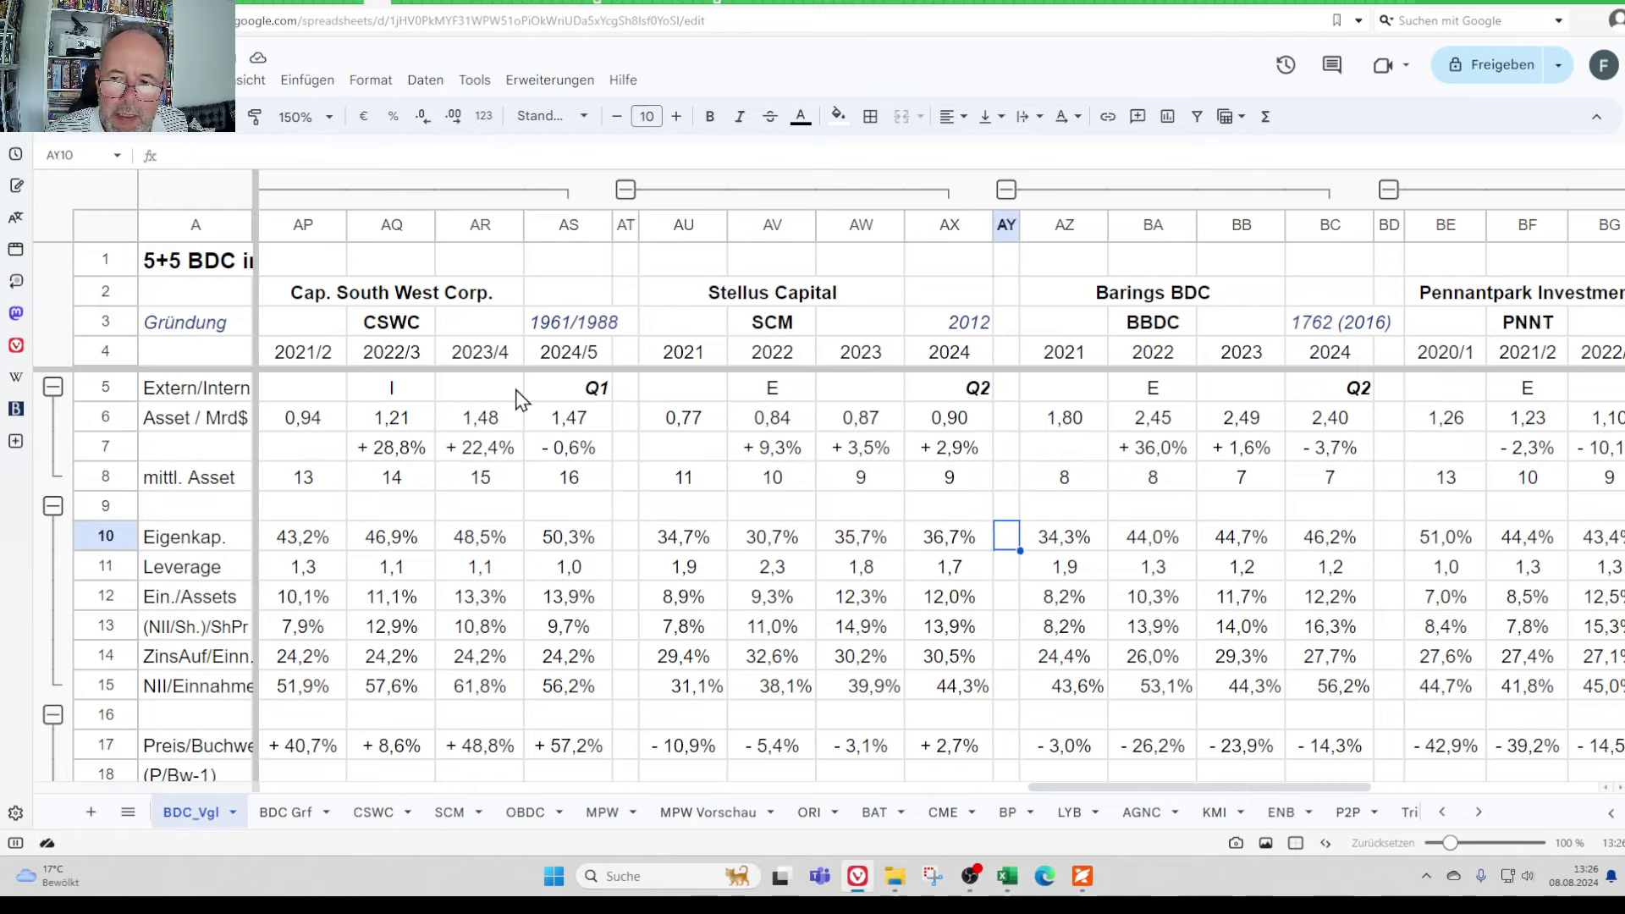
{"action": "key", "text": "Right"}
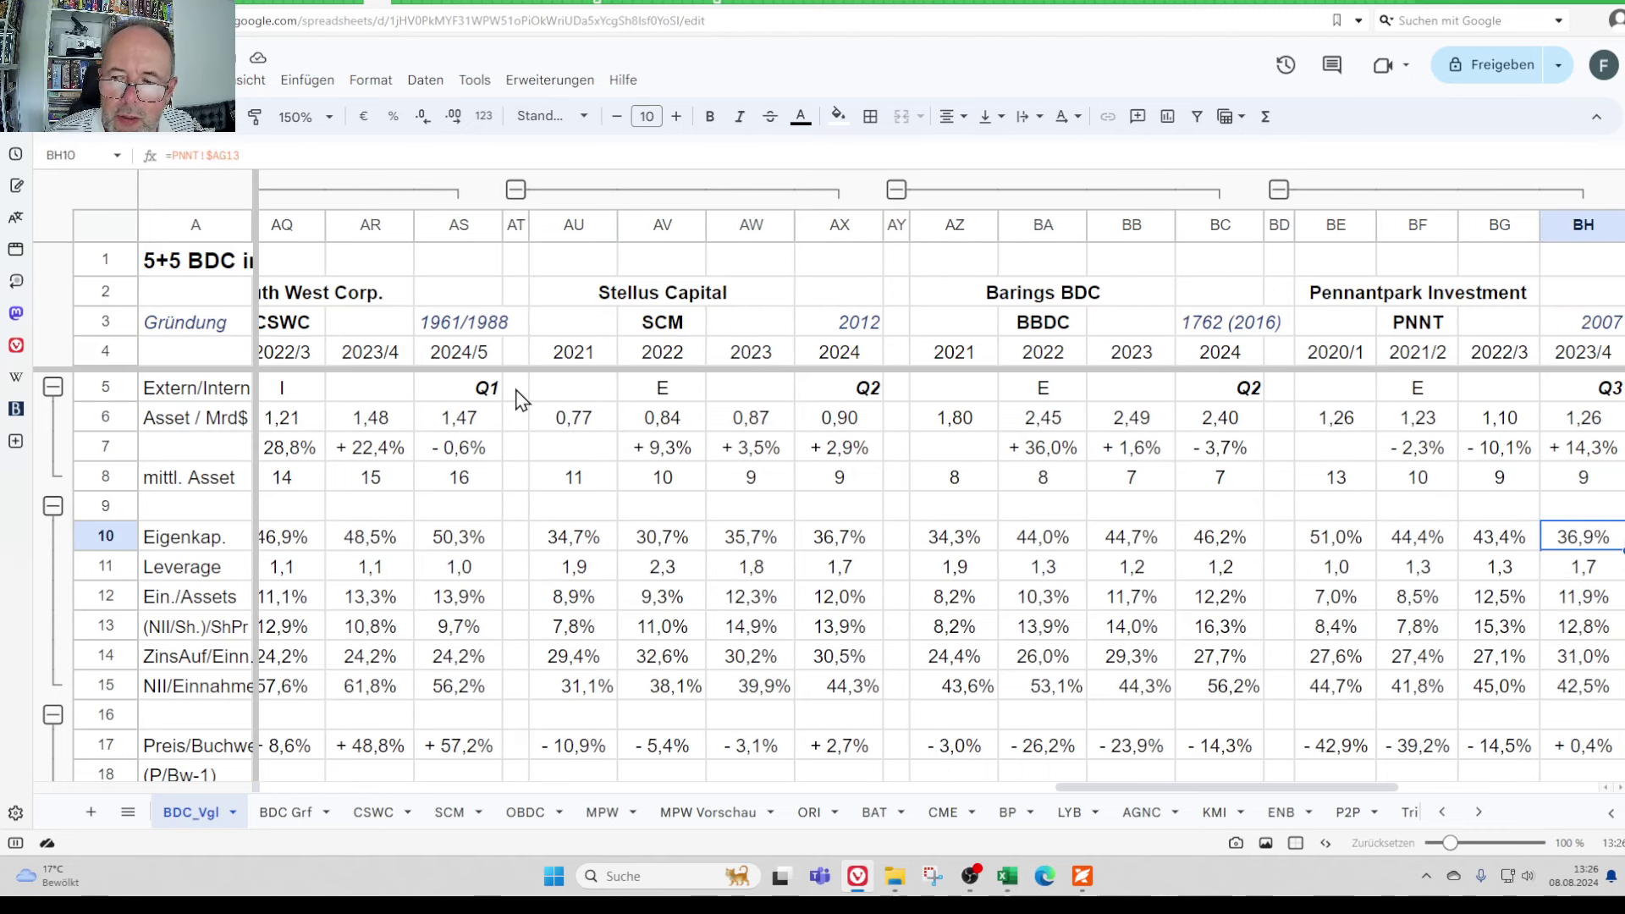
- Return to the Stellus Capital columns and check the 2024 leverage in AX11
{"action": "key", "text": "Left"}
{"action": "key", "text": "Left"}
{"action": "key", "text": "Left"}
{"action": "key", "text": "Left"}
{"action": "key", "text": "Left"}
{"action": "key", "text": "Left"}
{"action": "key", "text": "Left"}
{"action": "key", "text": "Left"}
{"action": "key", "text": "Left"}
{"action": "key", "text": "Left"}
{"action": "key", "text": "Left"}
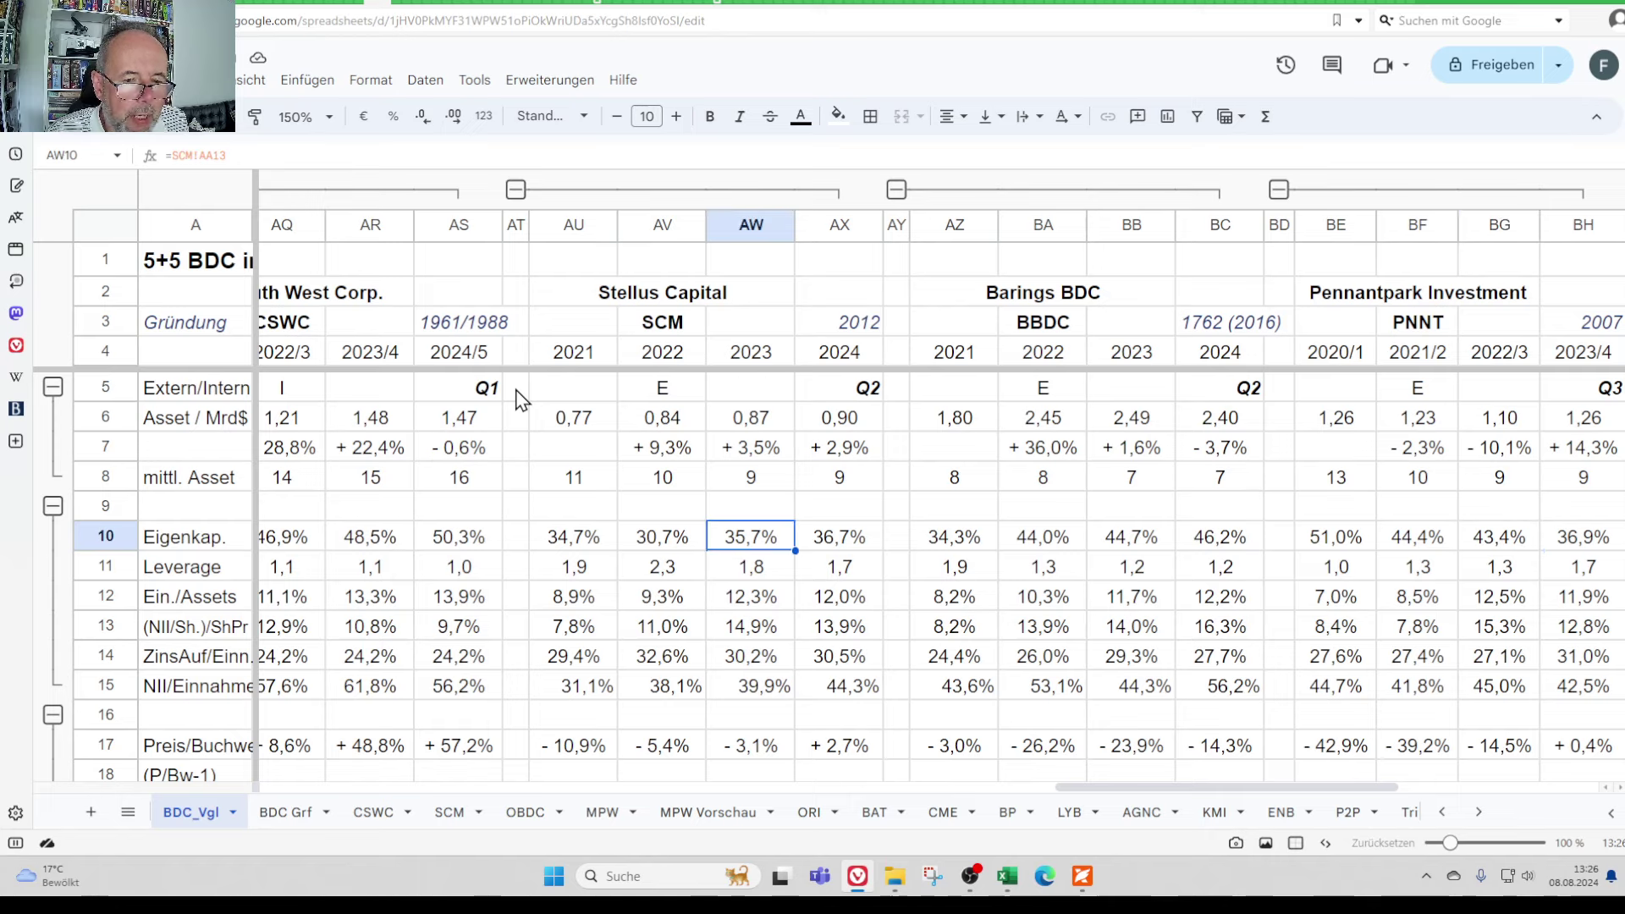
{"action": "key", "text": "Down"}
{"action": "key", "text": "Right"}
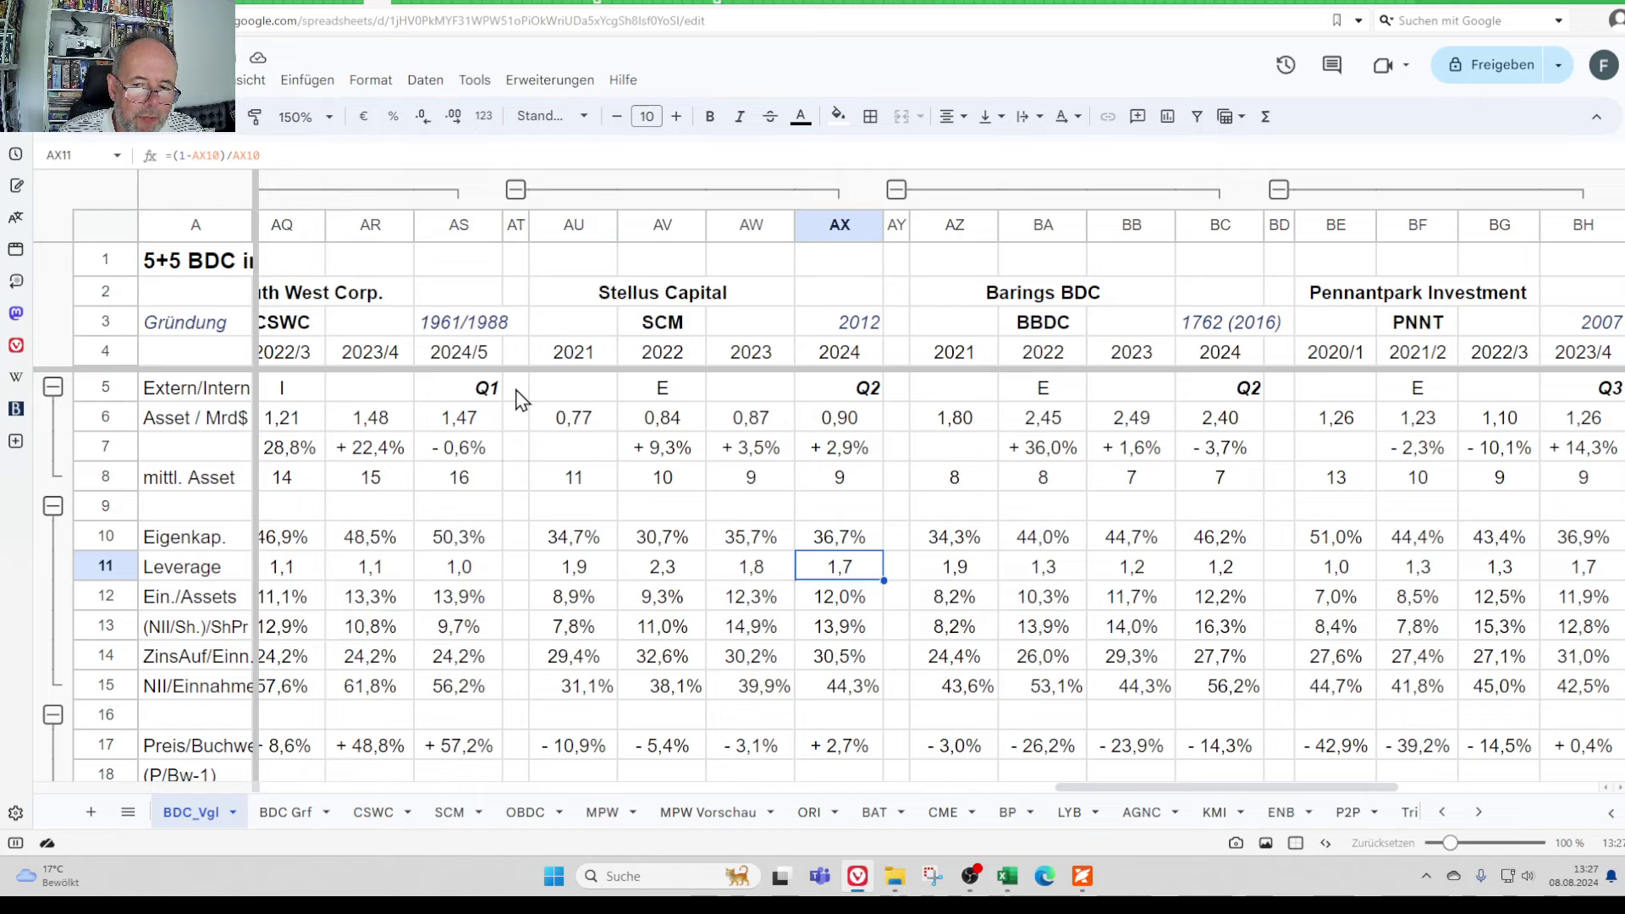
- Check Stellus Capital's income-to-assets ratio in AX12 and compare its NII yield in AX13 with Capital Southwest's in AS13, returning to AX13
{"action": "key", "text": "Down"}
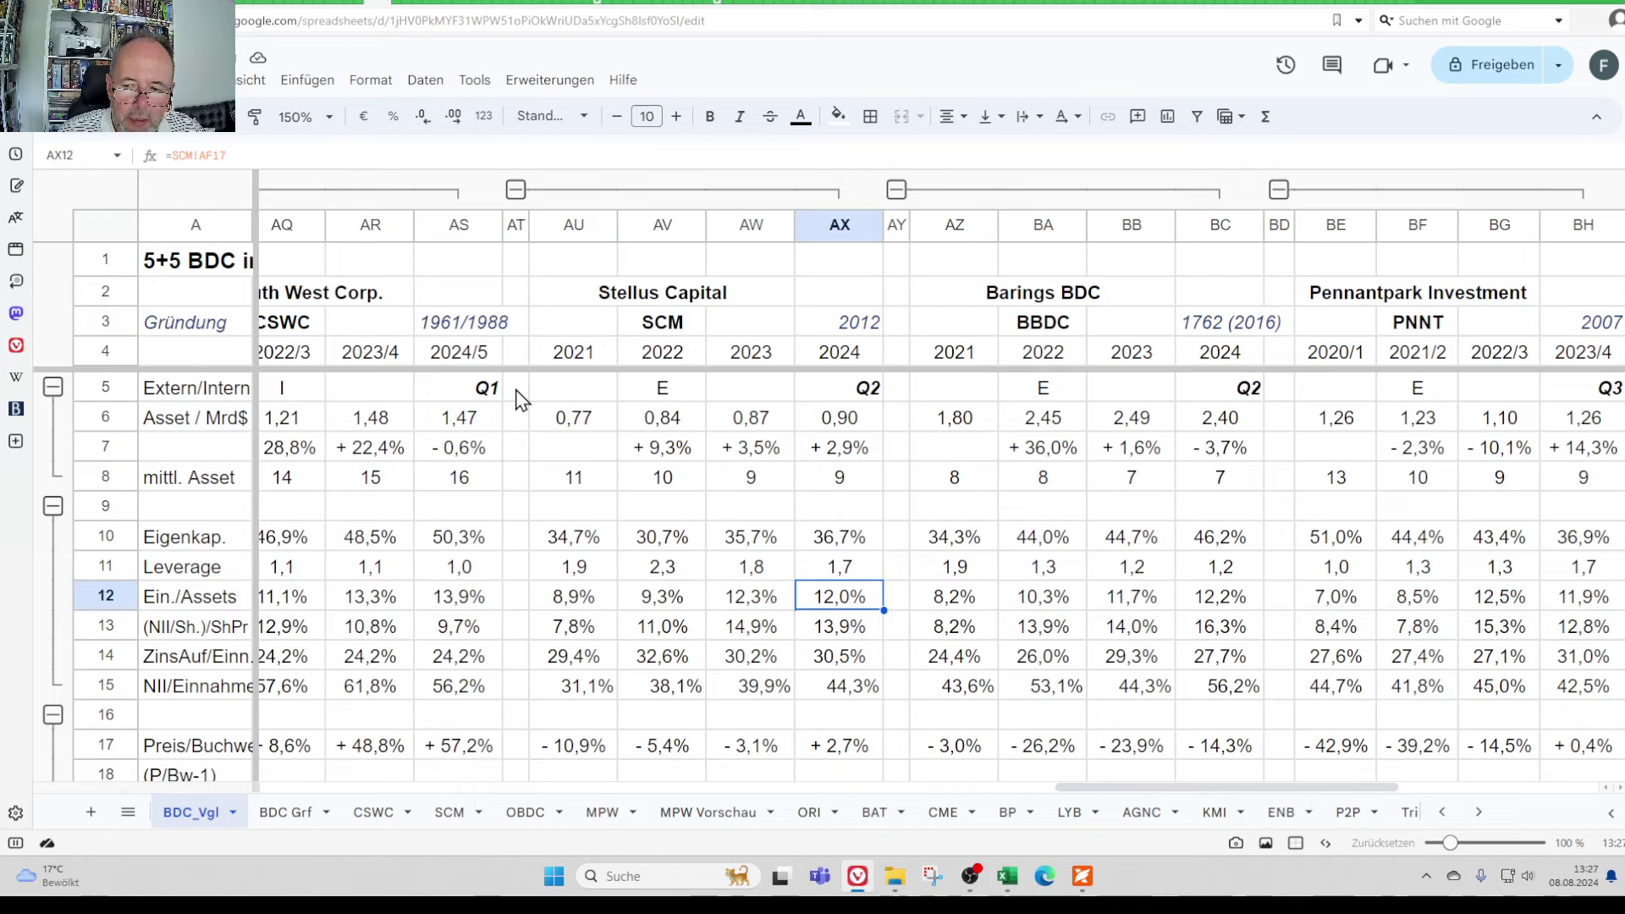
{"action": "key", "text": "Down"}
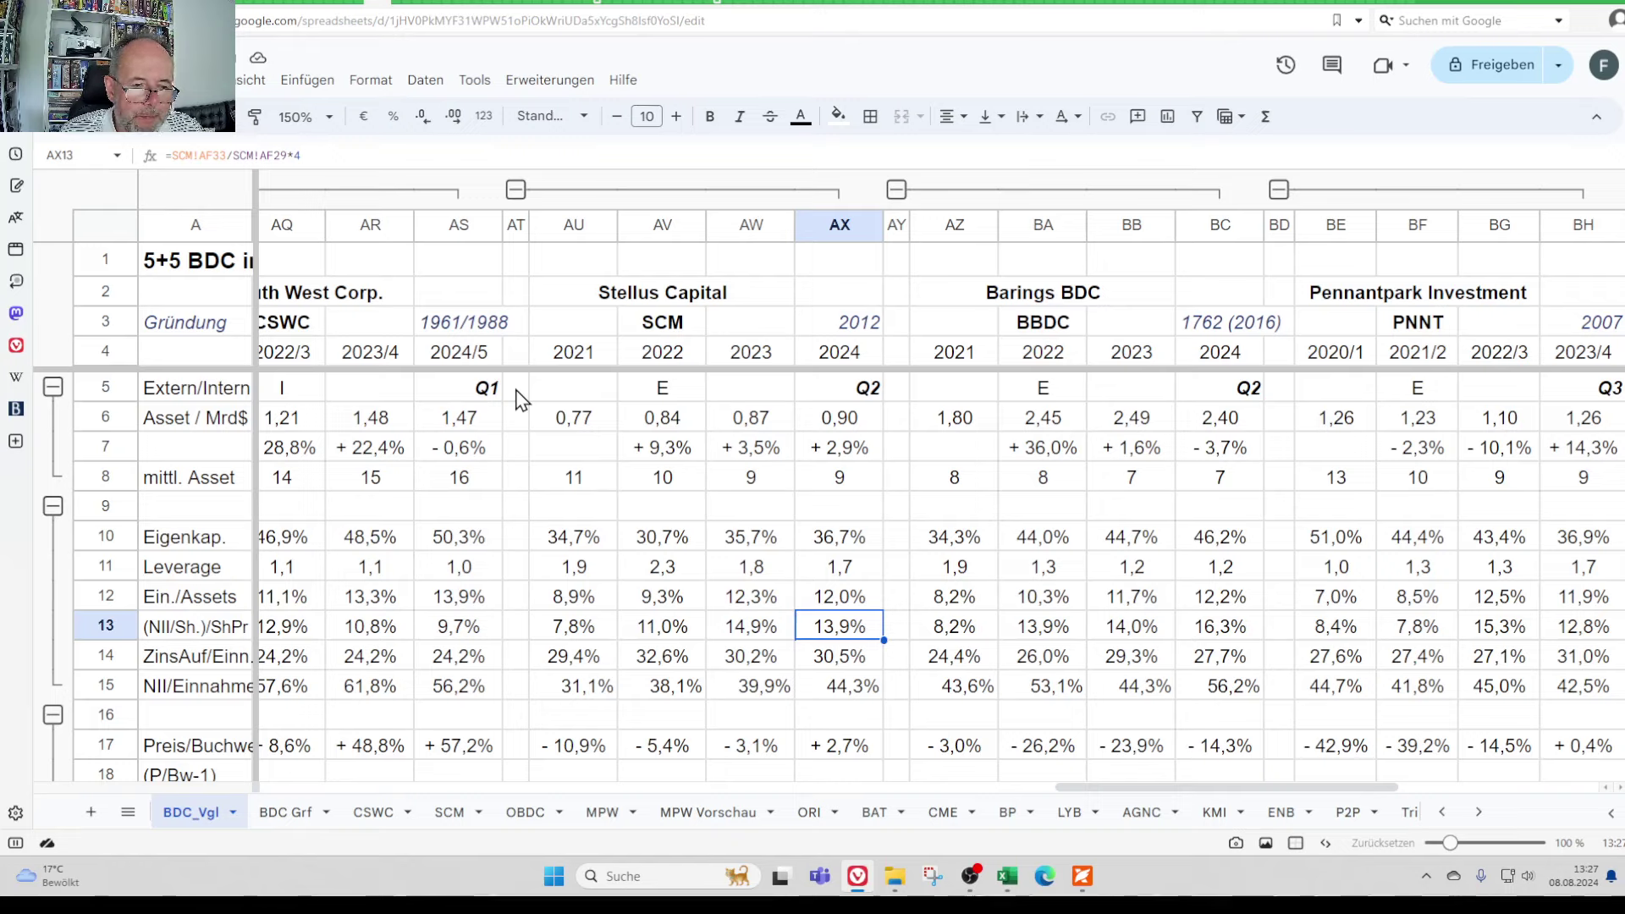
{"action": "key", "text": "Left"}
{"action": "key", "text": "Left"}
{"action": "key", "text": "Left"}
{"action": "key", "text": "Left"}
{"action": "key", "text": "Left"}
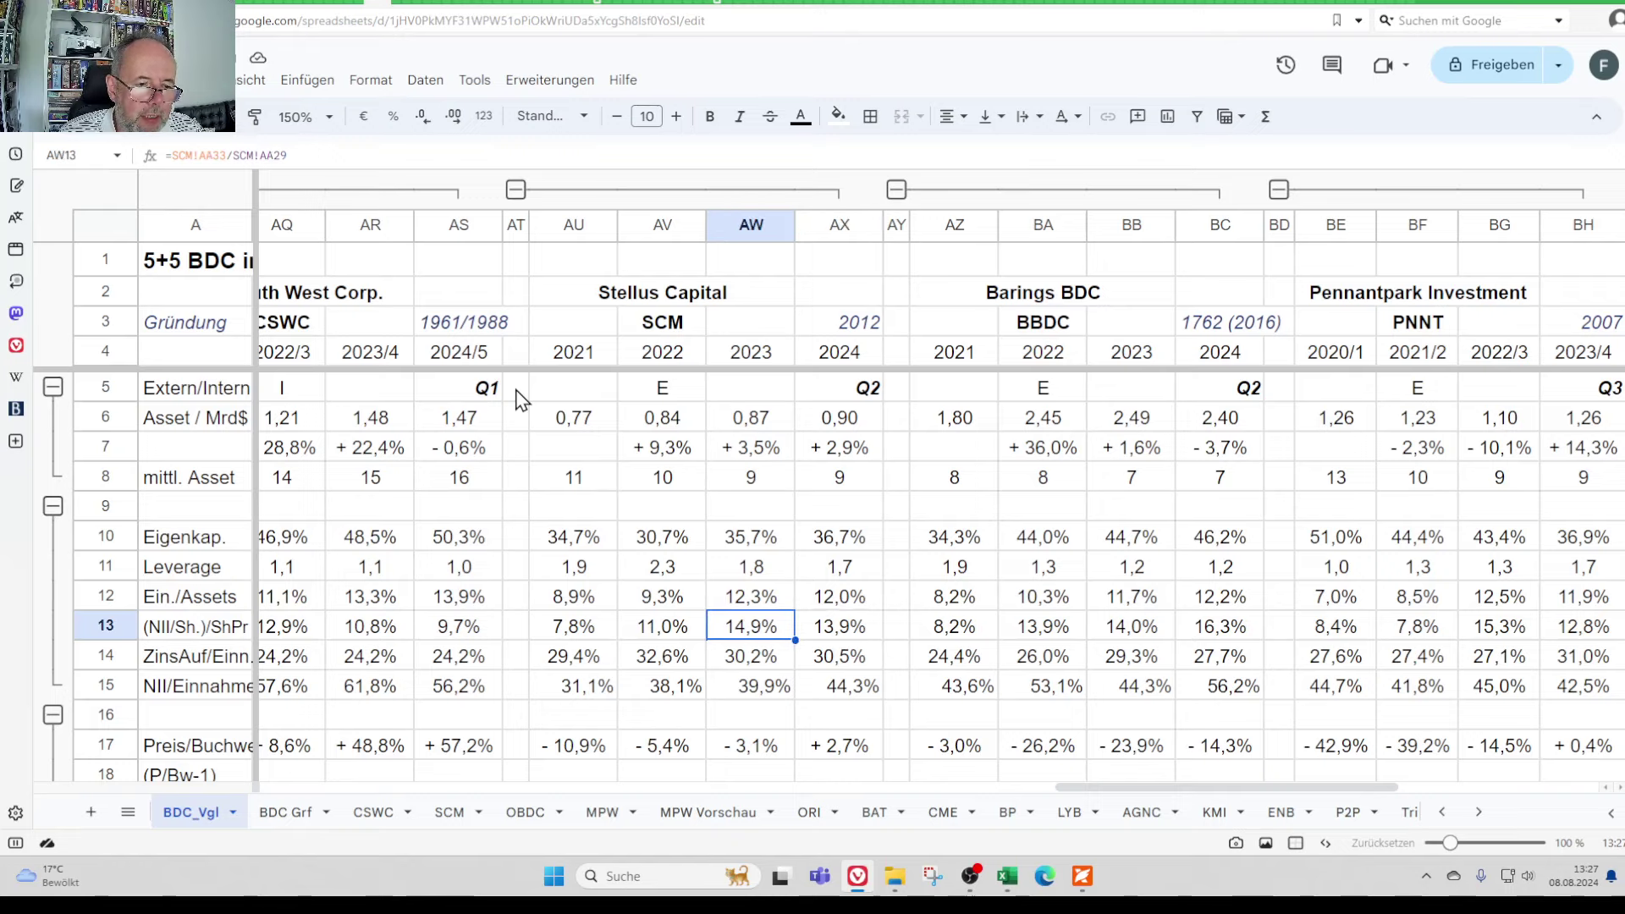
{"action": "key", "text": "Right"}
{"action": "key", "text": "Right"}
{"action": "key", "text": "Right"}
{"action": "key", "text": "Right"}
{"action": "key", "text": "Right"}
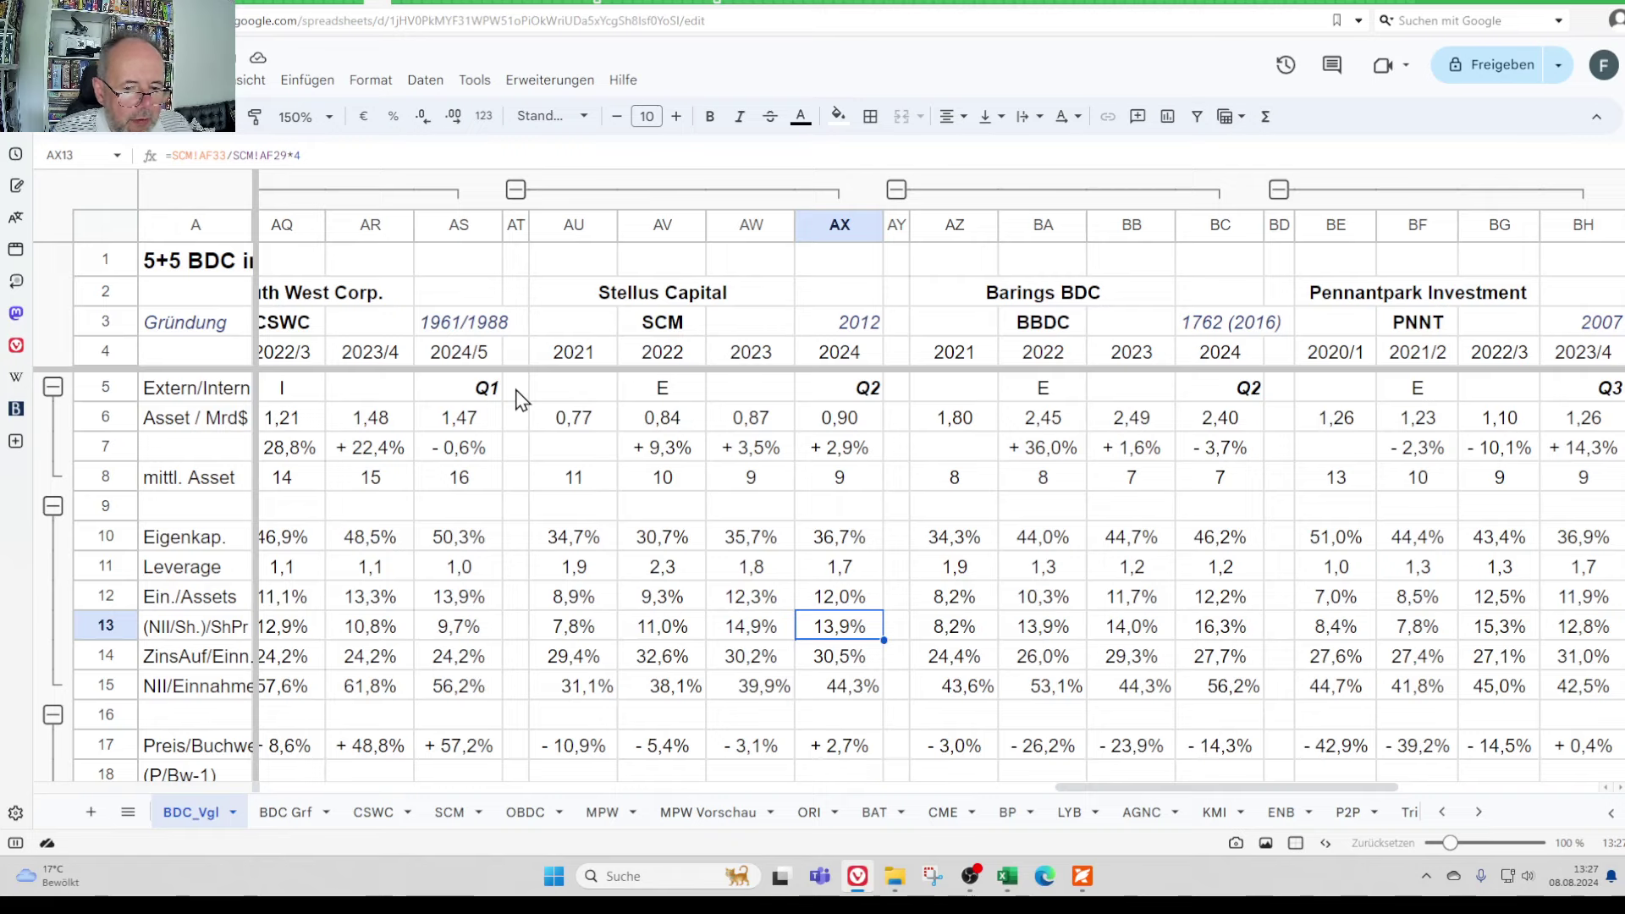
- Compare the interest expense share of income (ZinsAuf/Einn.) between Stellus Capital in AX14 and Capital Southwest in AS14
{"action": "key", "text": "Down"}
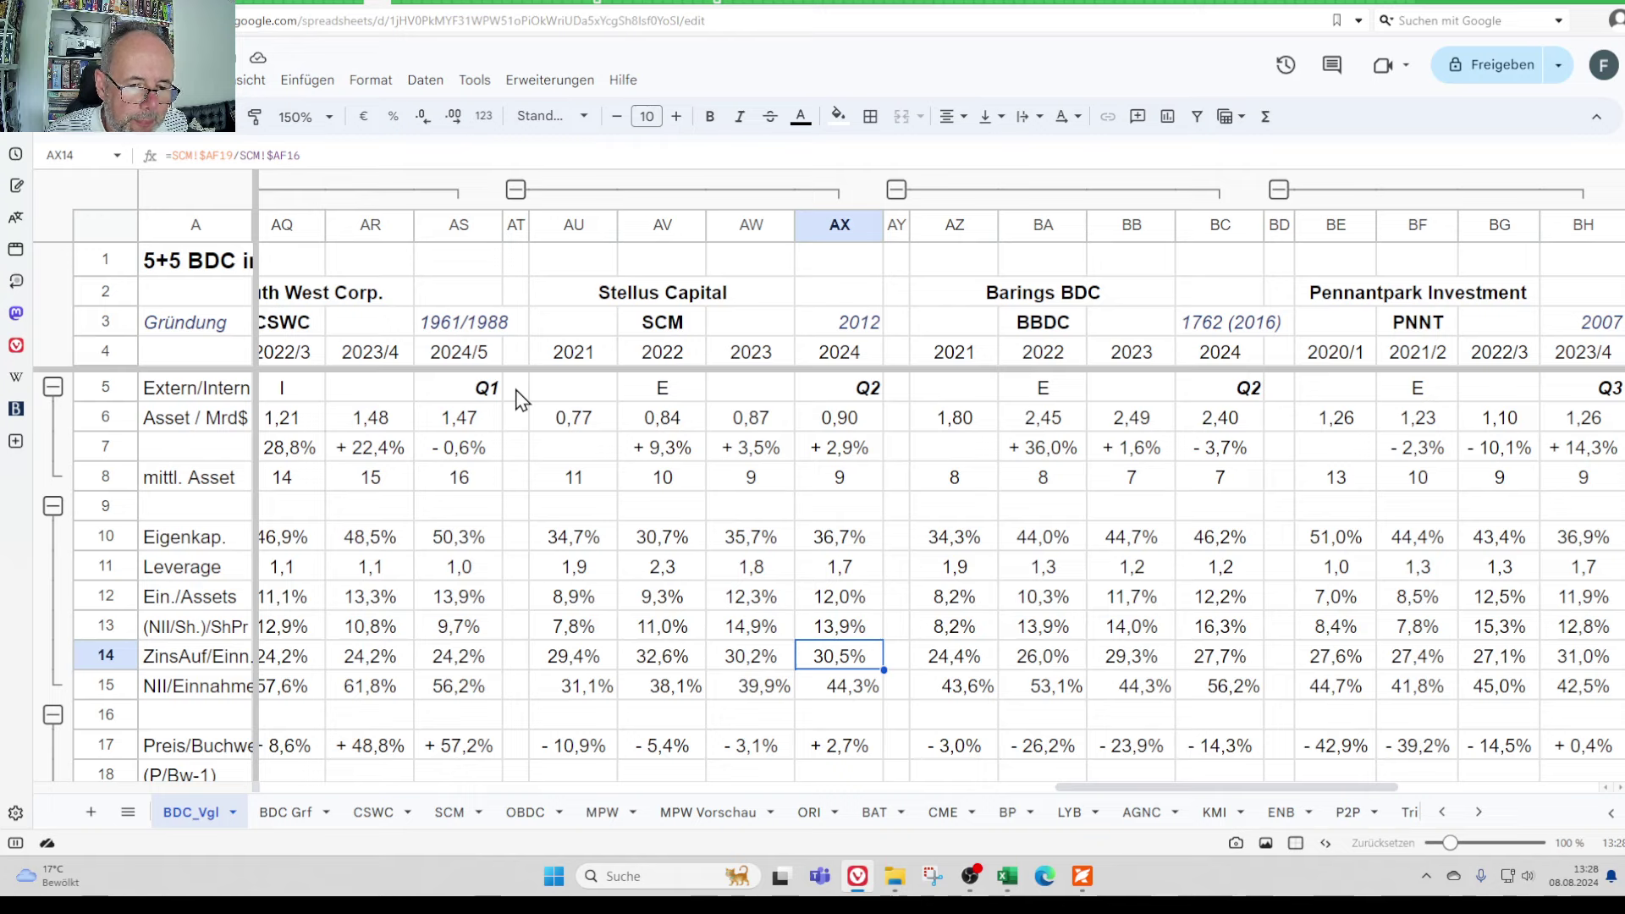
{"action": "key", "text": "Left"}
{"action": "key", "text": "Left"}
{"action": "key", "text": "Left"}
{"action": "key", "text": "Left"}
{"action": "key", "text": "Left"}
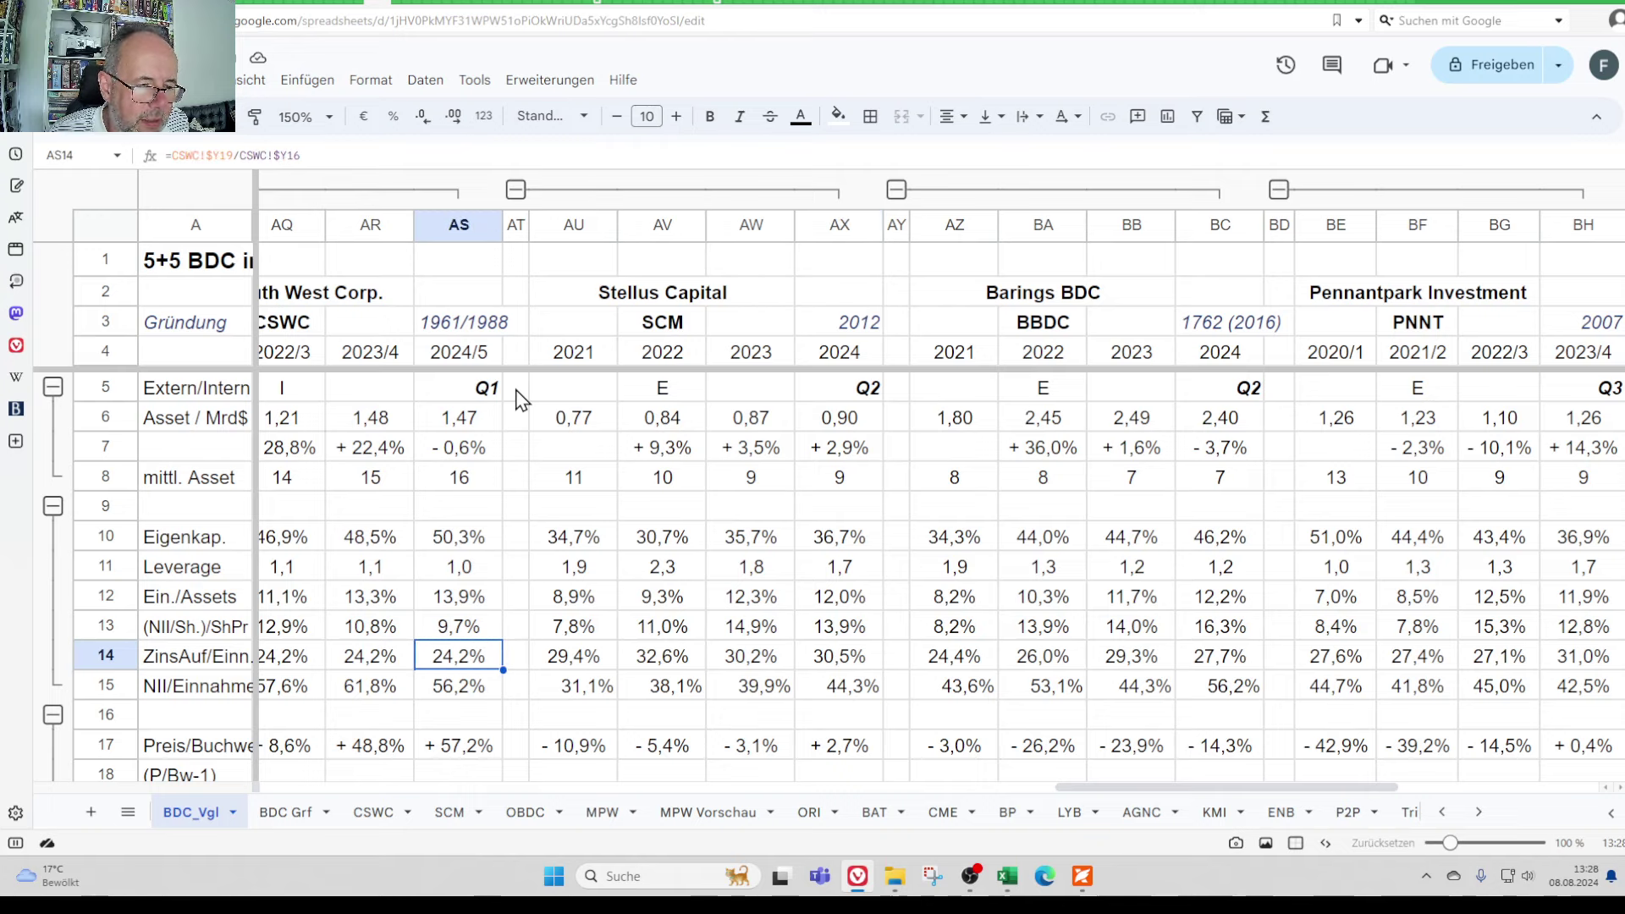
- Compare Capital Southwest's equity ratio in AS10 with Stellus Capital's in AX10
{"action": "key", "text": "Up"}
{"action": "key", "text": "Up"}
{"action": "key", "text": "Up"}
{"action": "key", "text": "Up"}
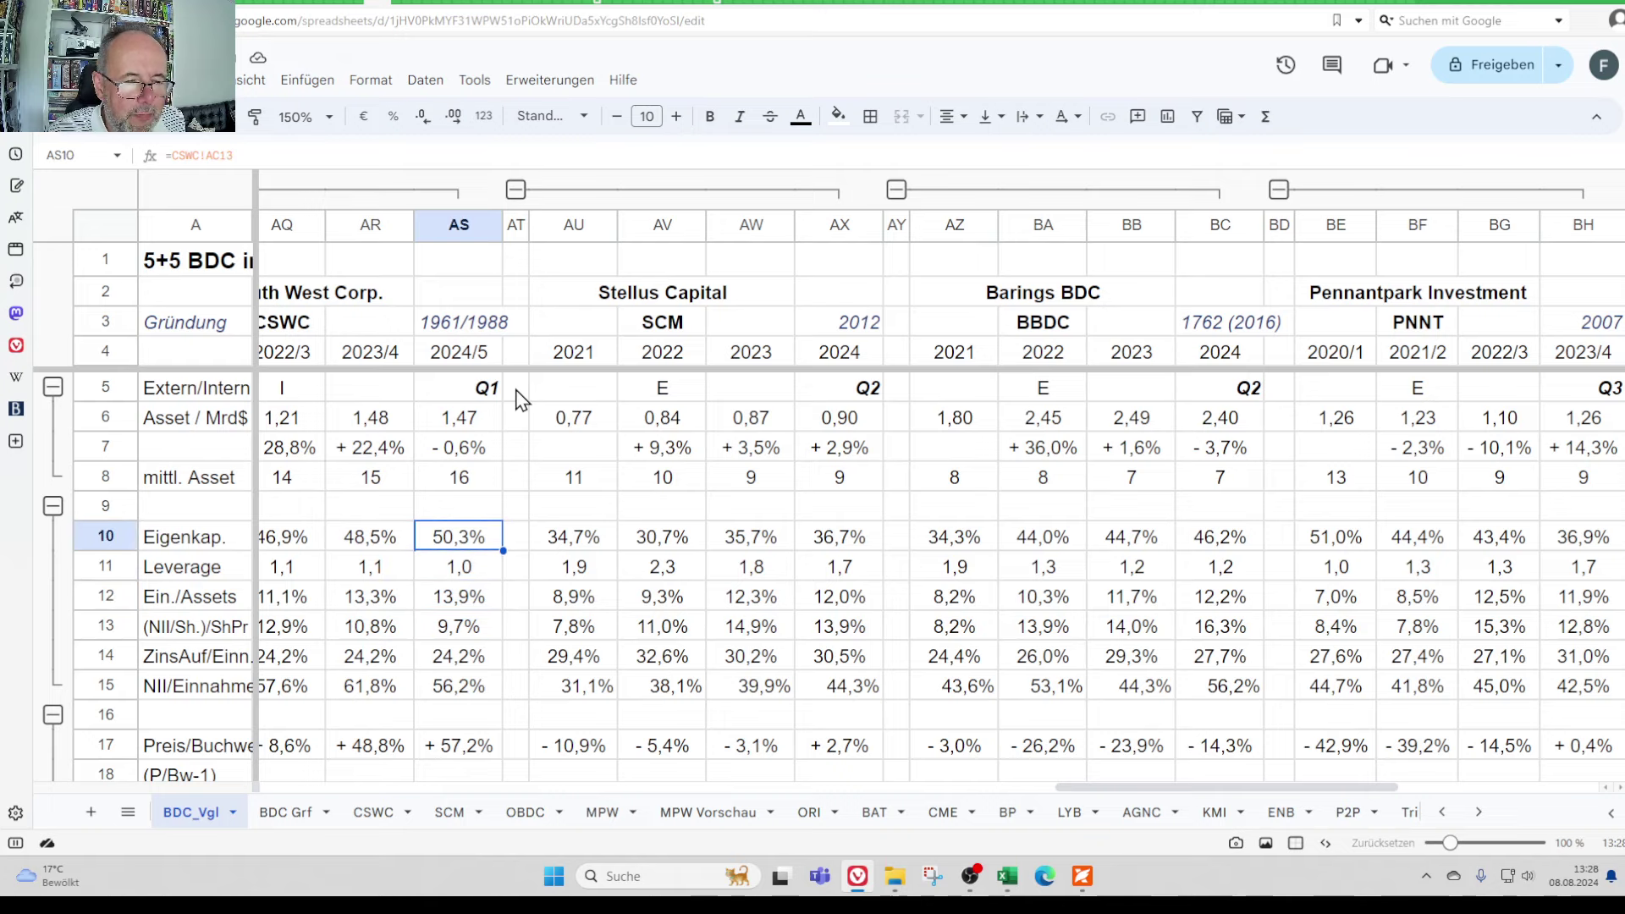
{"action": "key", "text": "Right"}
{"action": "key", "text": "Right"}
{"action": "key", "text": "Right"}
{"action": "key", "text": "Right"}
{"action": "key", "text": "Right"}
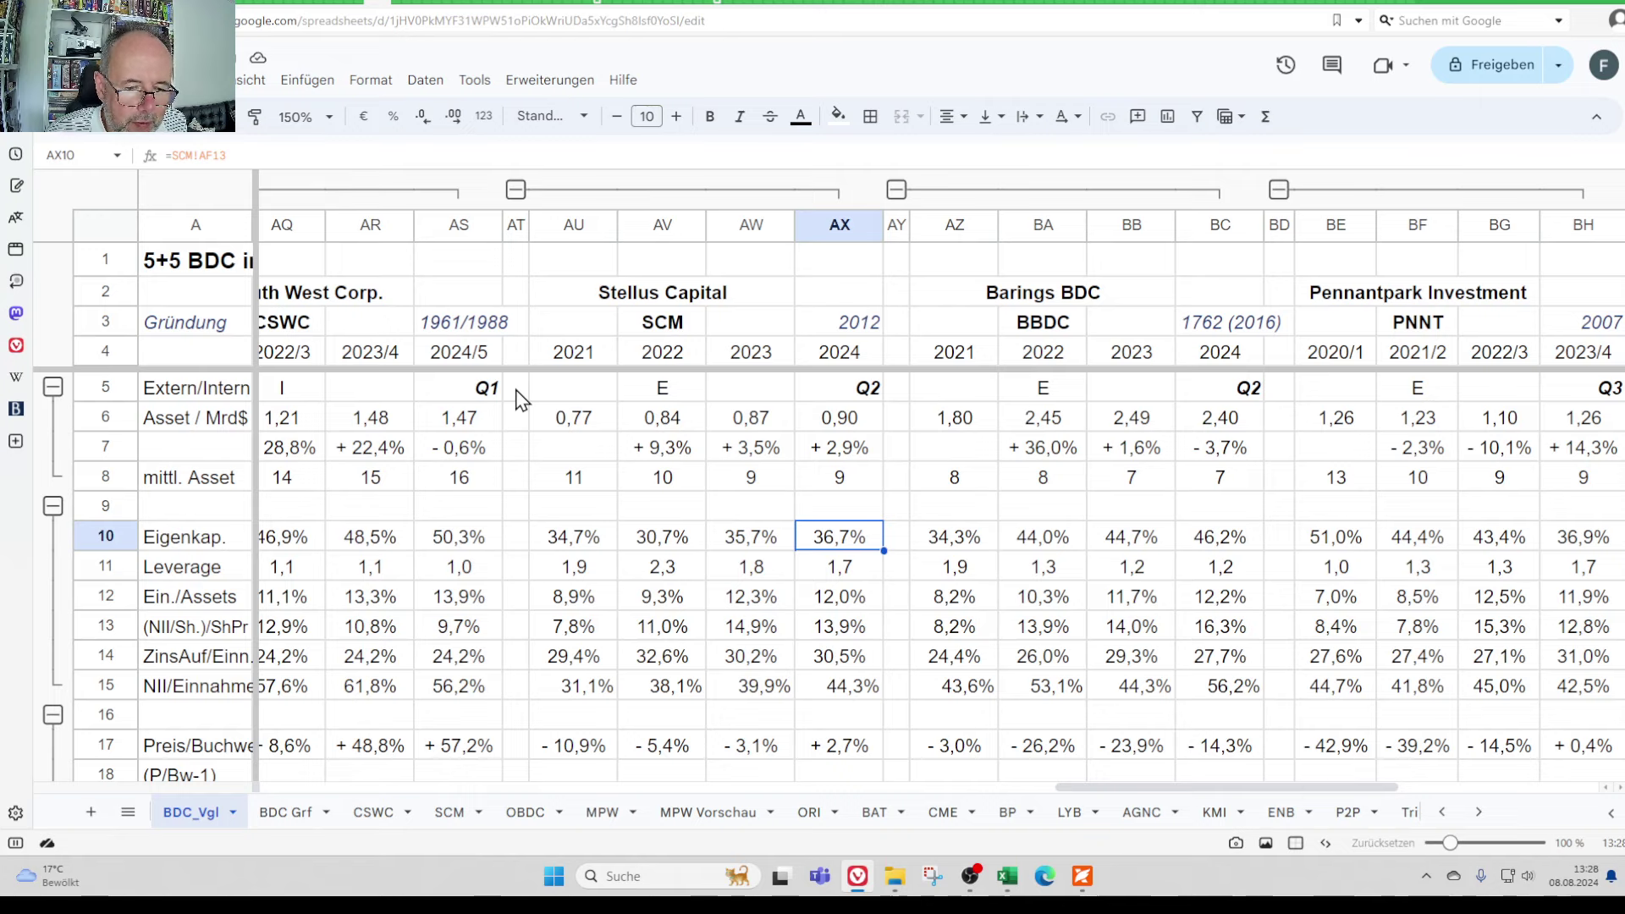
- Revisit Stellus Capital's interest share in AX14 and review its NII-to-income ratio from 2021 to 2024 in AU15:AX15
{"action": "key", "text": "Down"}
{"action": "key", "text": "Down"}
{"action": "key", "text": "Down"}
{"action": "key", "text": "Down"}
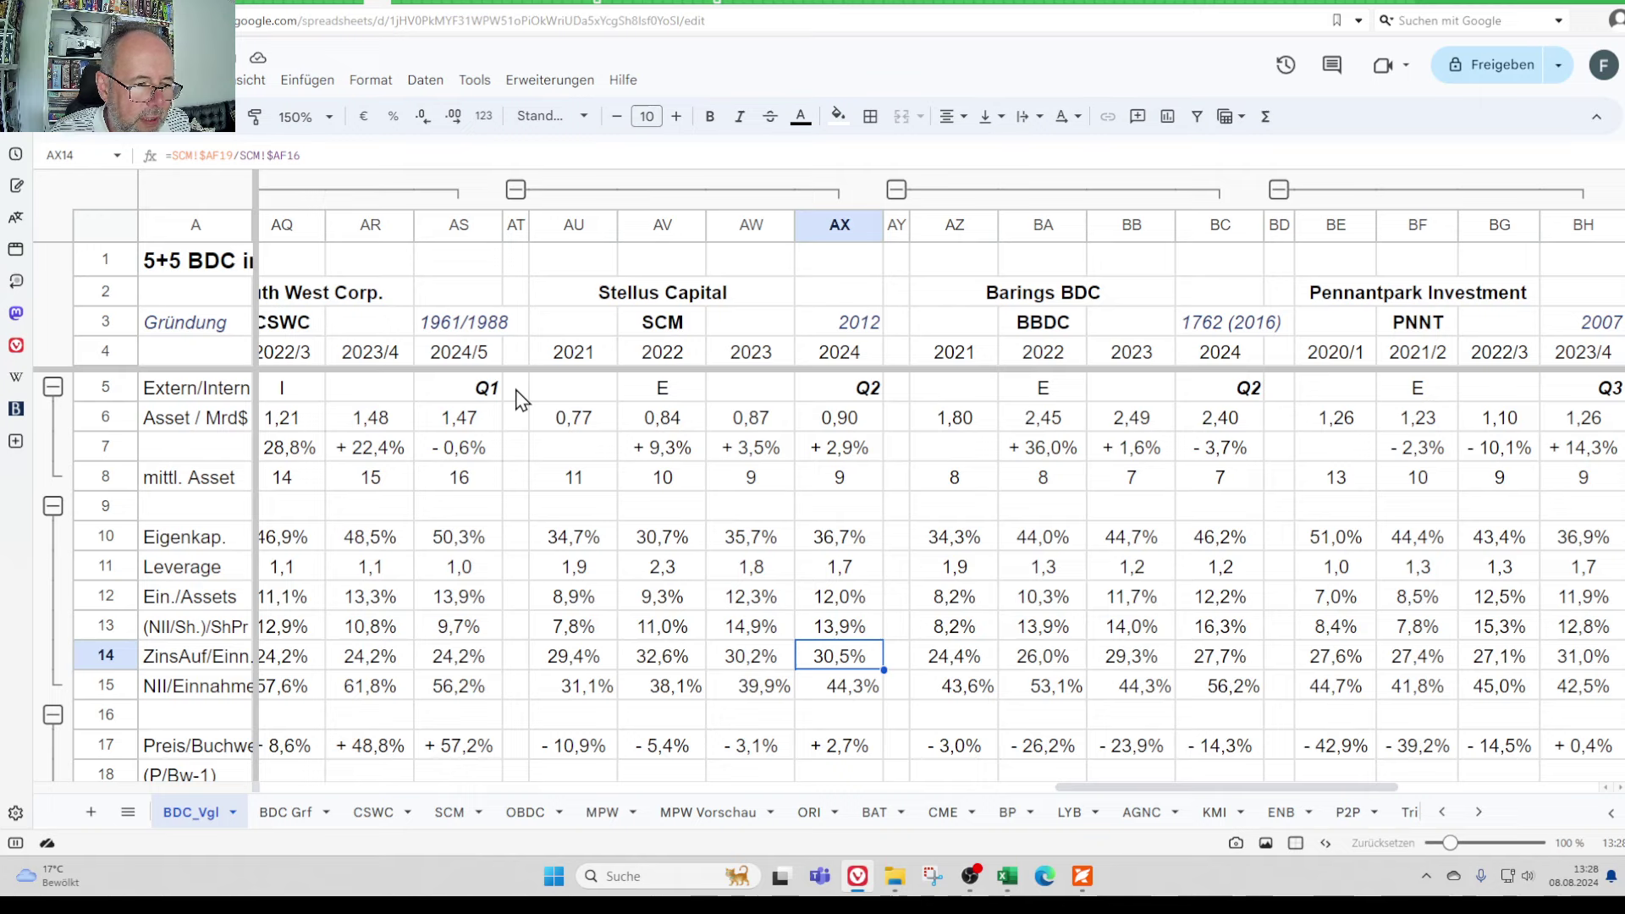
{"action": "key", "text": "Down"}
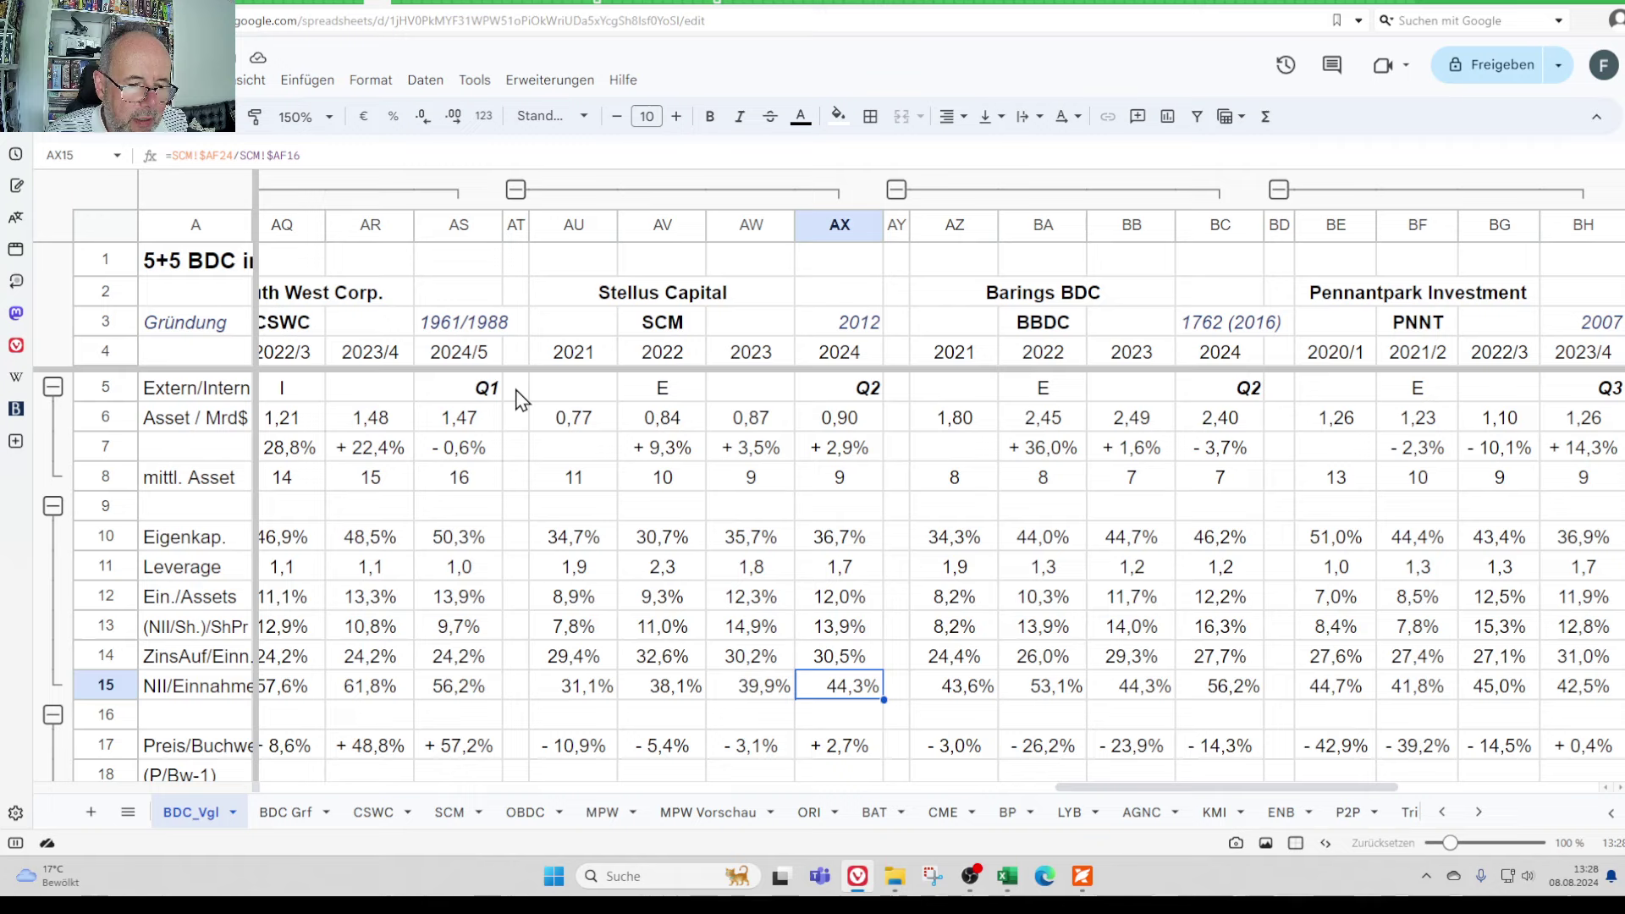
{"action": "key", "text": "Left"}
{"action": "key", "text": "Left"}
{"action": "key", "text": "Left"}
{"action": "key", "text": "Right"}
{"action": "key", "text": "Right"}
{"action": "key", "text": "Right"}
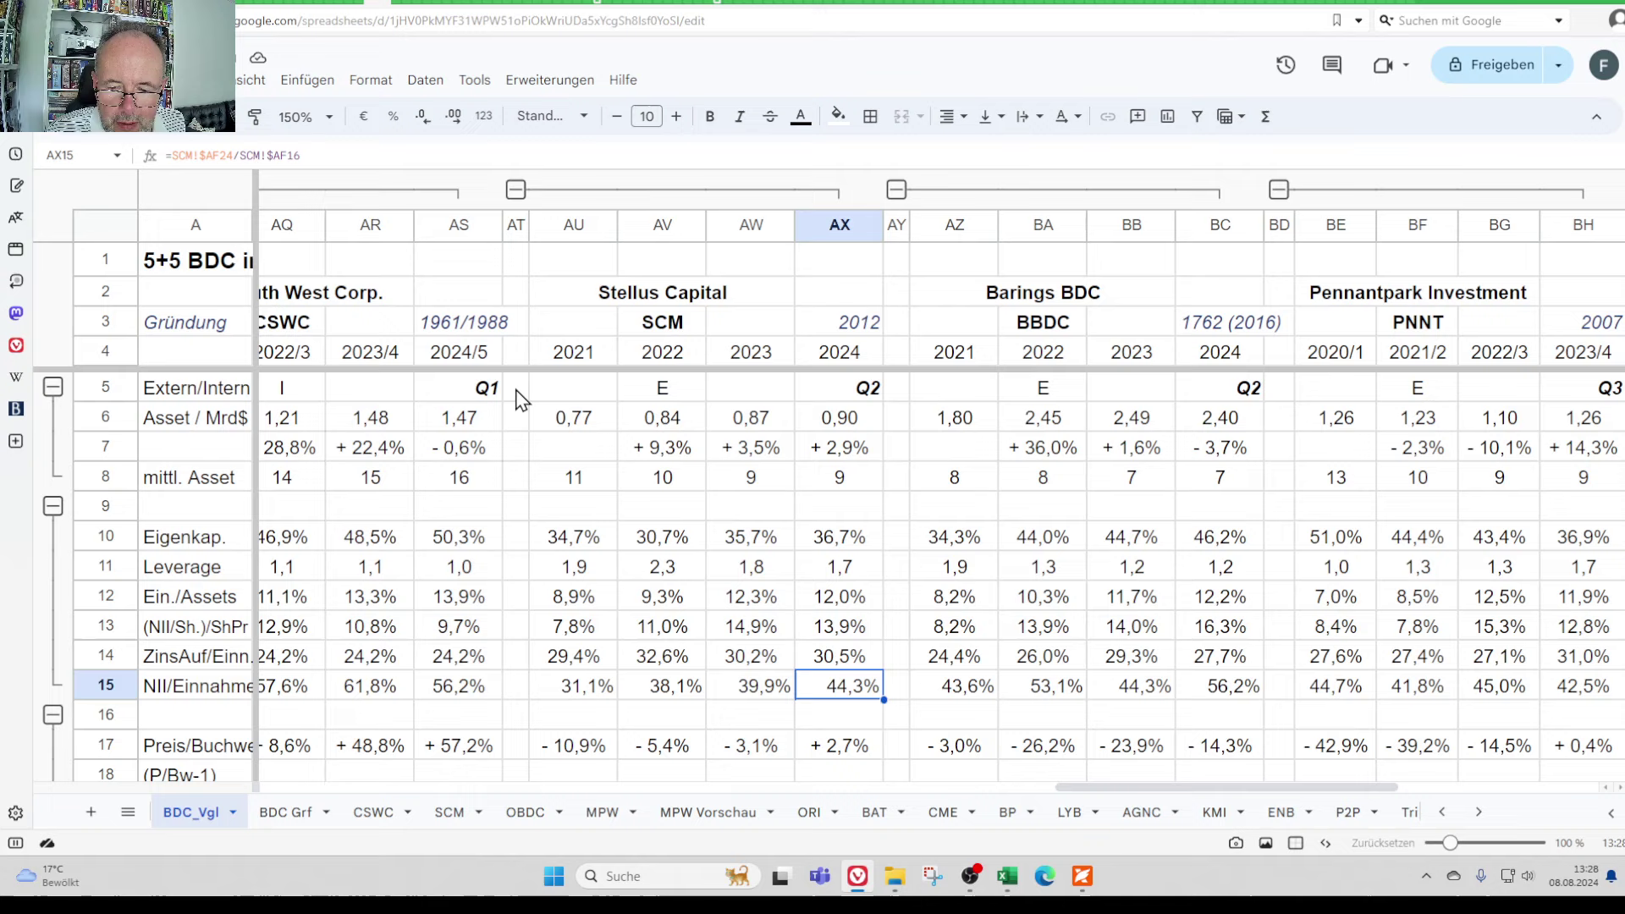
- Check Barings BDC's 2023 and 2024 NII-to-income ratios in BB15 and BC15
{"action": "key", "text": "Right"}
{"action": "key", "text": "Right"}
{"action": "key", "text": "Right"}
{"action": "key", "text": "Right"}
{"action": "key", "text": "Right"}
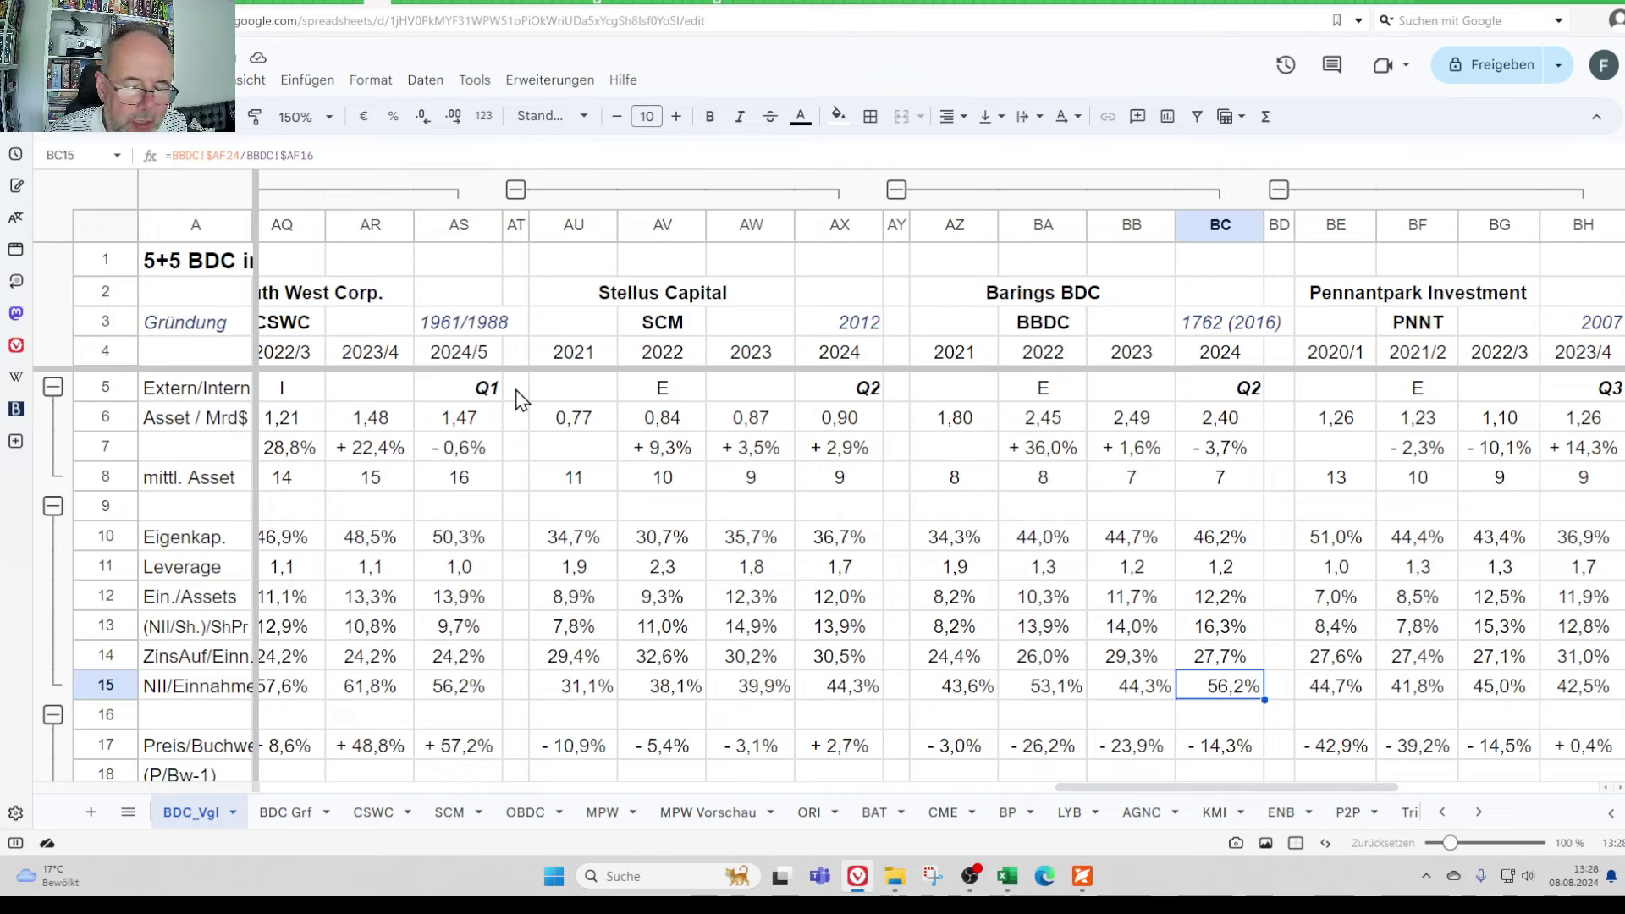
{"action": "key", "text": "Left"}
{"action": "key", "text": "Right"}
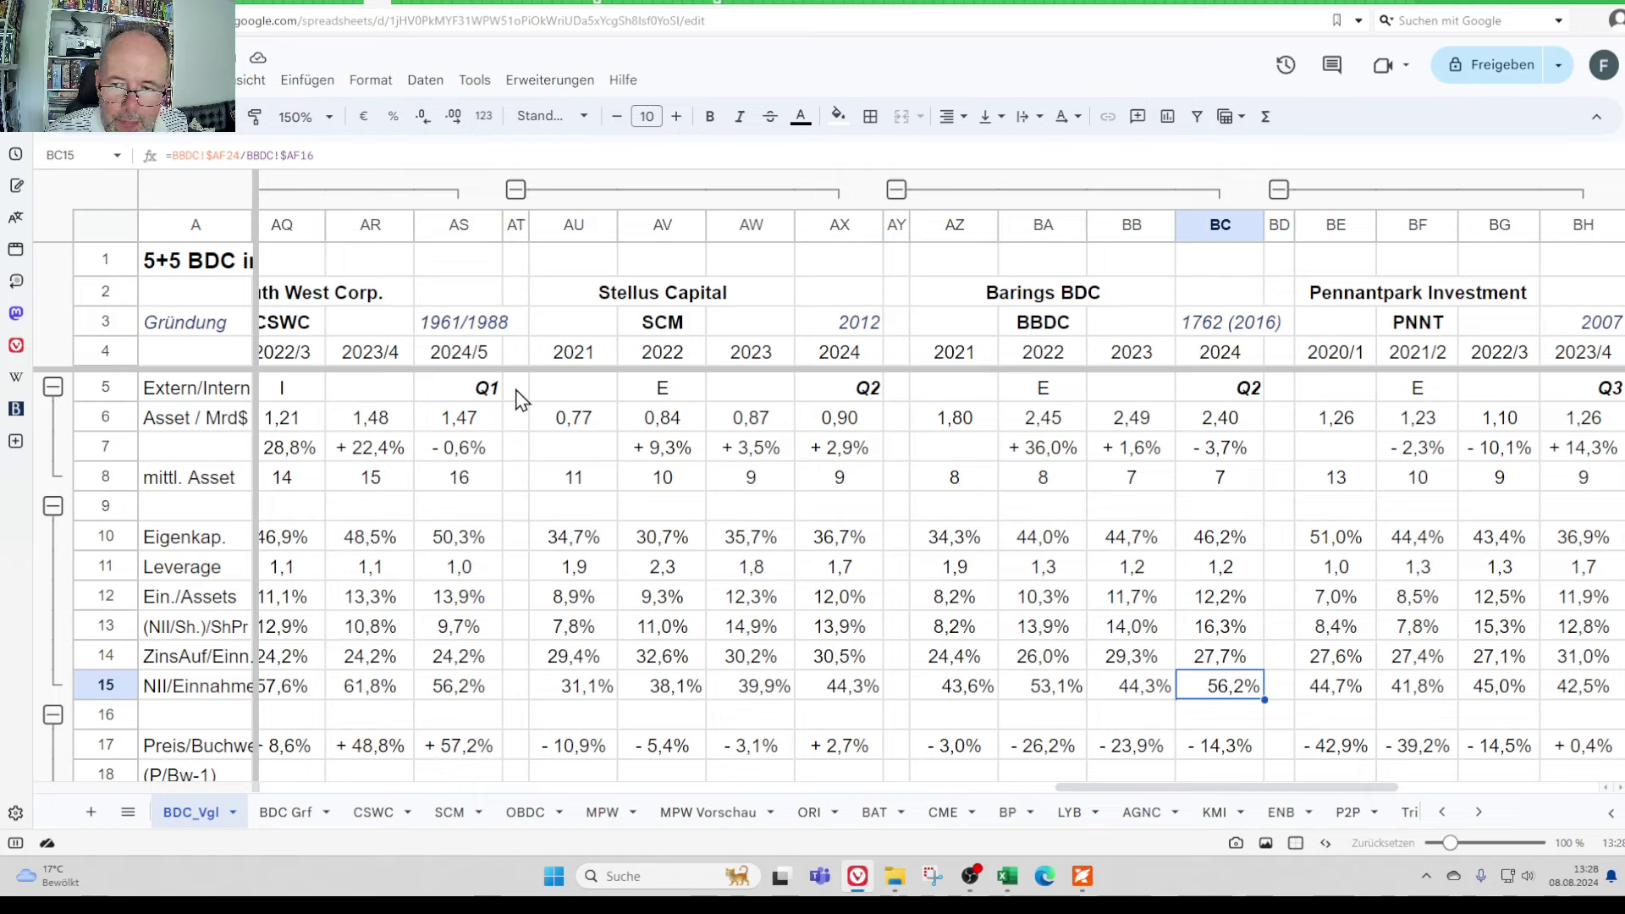
- Check Capital Southwest's 2024/5 NII-to-income ratio in AS15 and return to Stellus Capital's in AX15
{"action": "key", "text": "Left"}
{"action": "key", "text": "Left"}
{"action": "key", "text": "Left"}
{"action": "key", "text": "Left"}
{"action": "key", "text": "Left"}
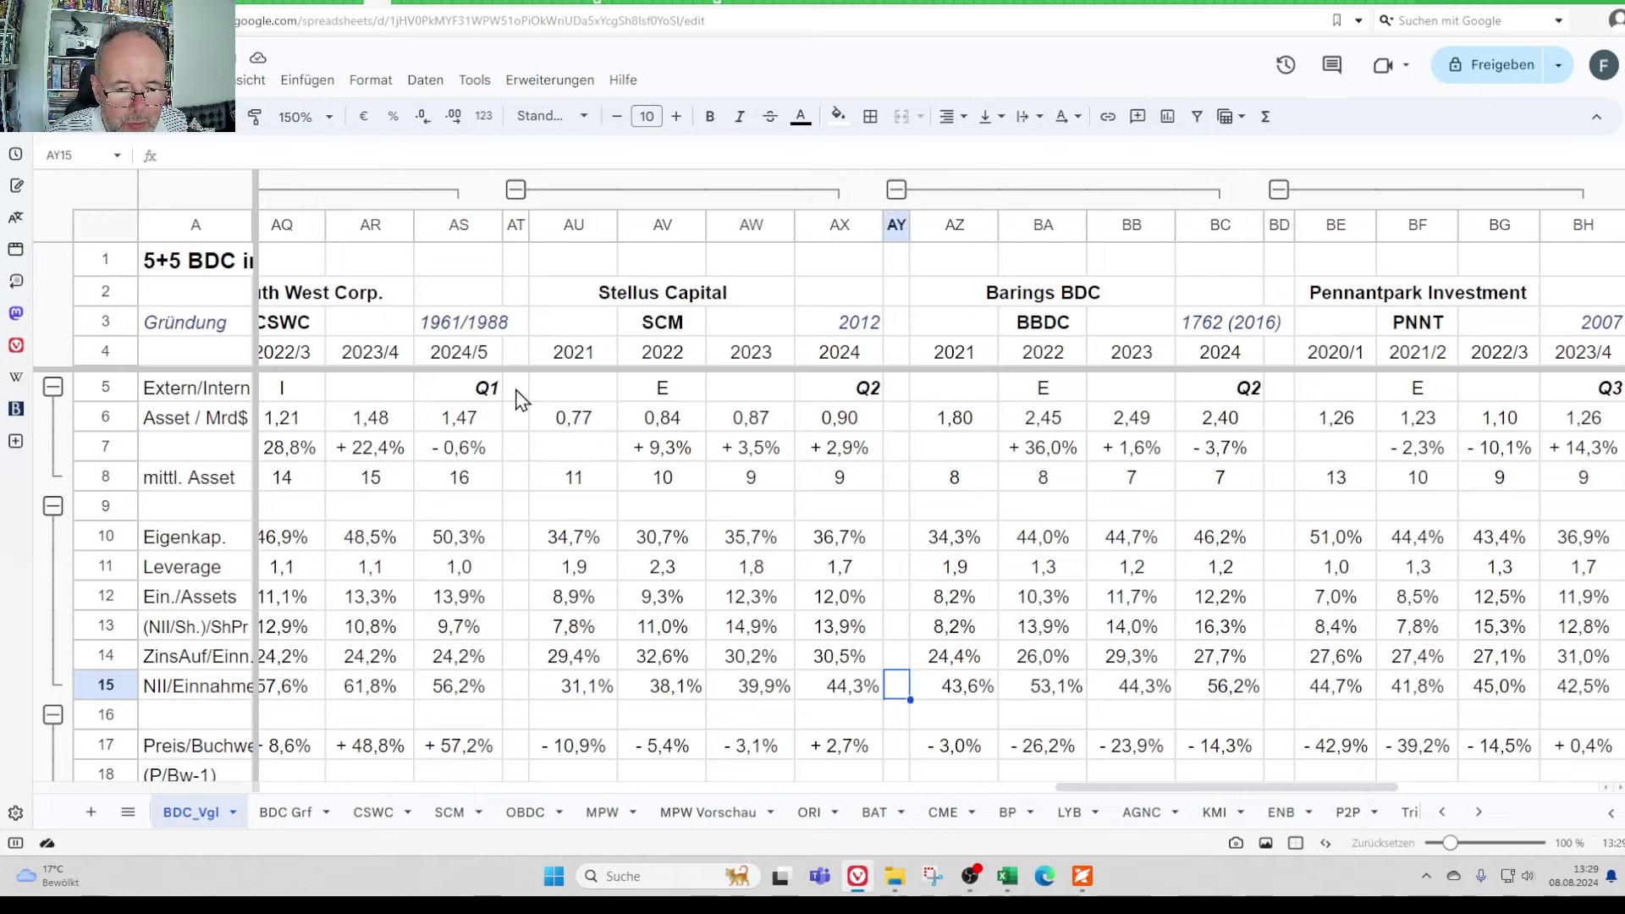
{"action": "key", "text": "Left"}
{"action": "key", "text": "Left"}
{"action": "key", "text": "Left"}
{"action": "key", "text": "Left"}
{"action": "key", "text": "Left"}
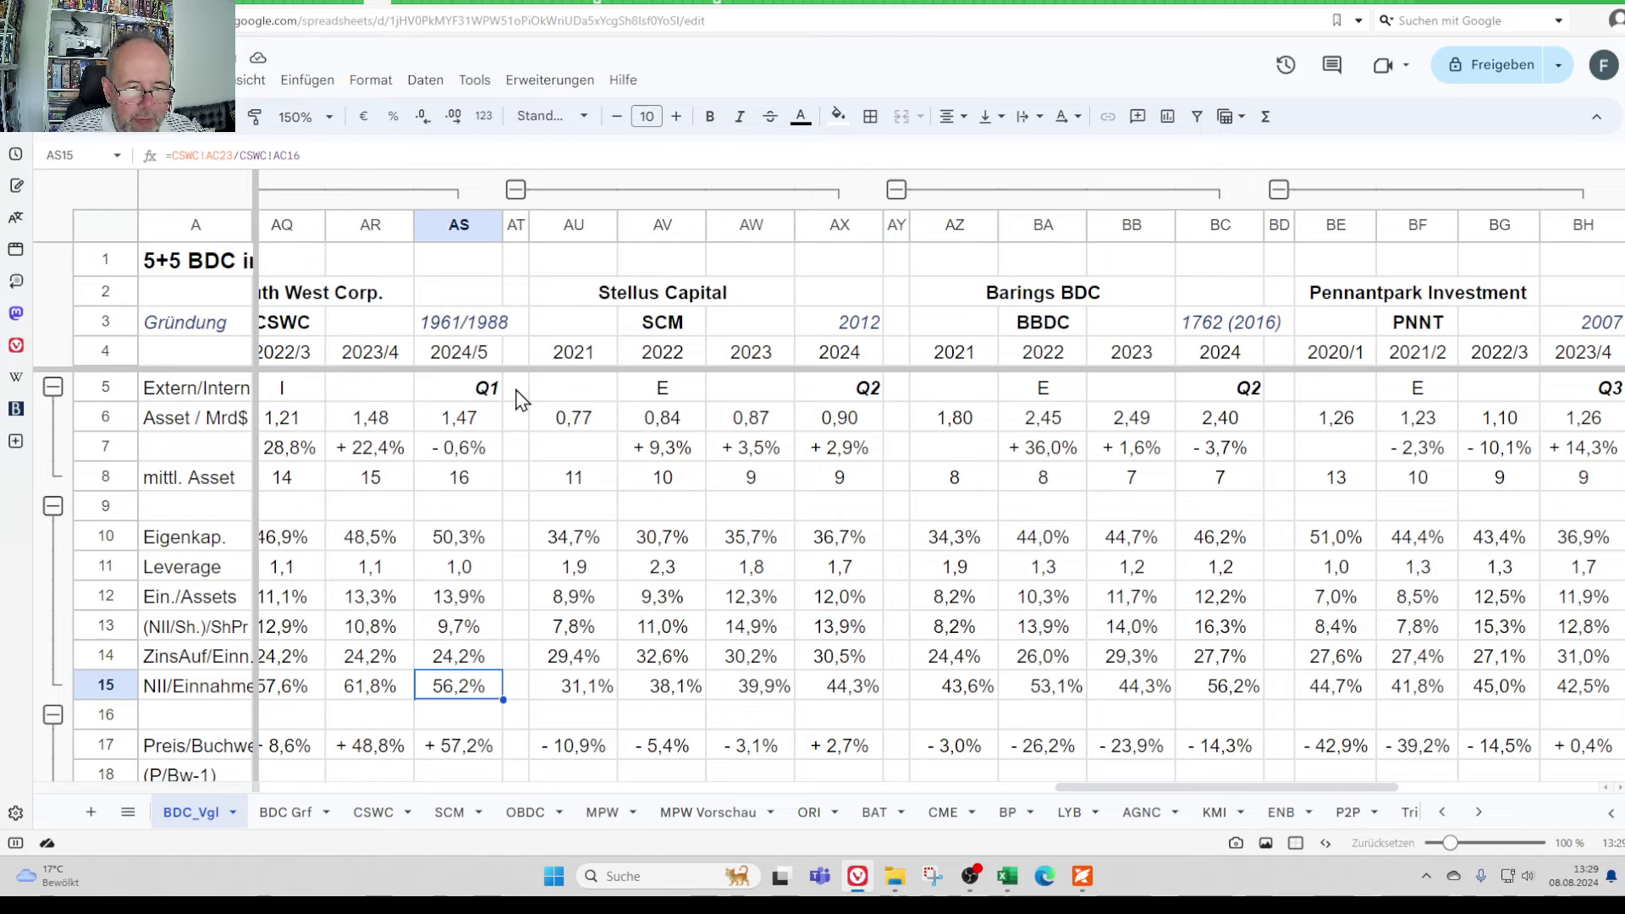
{"action": "key", "text": "Right"}
{"action": "key", "text": "Right"}
{"action": "key", "text": "Right"}
{"action": "key", "text": "Right"}
{"action": "key", "text": "Right"}
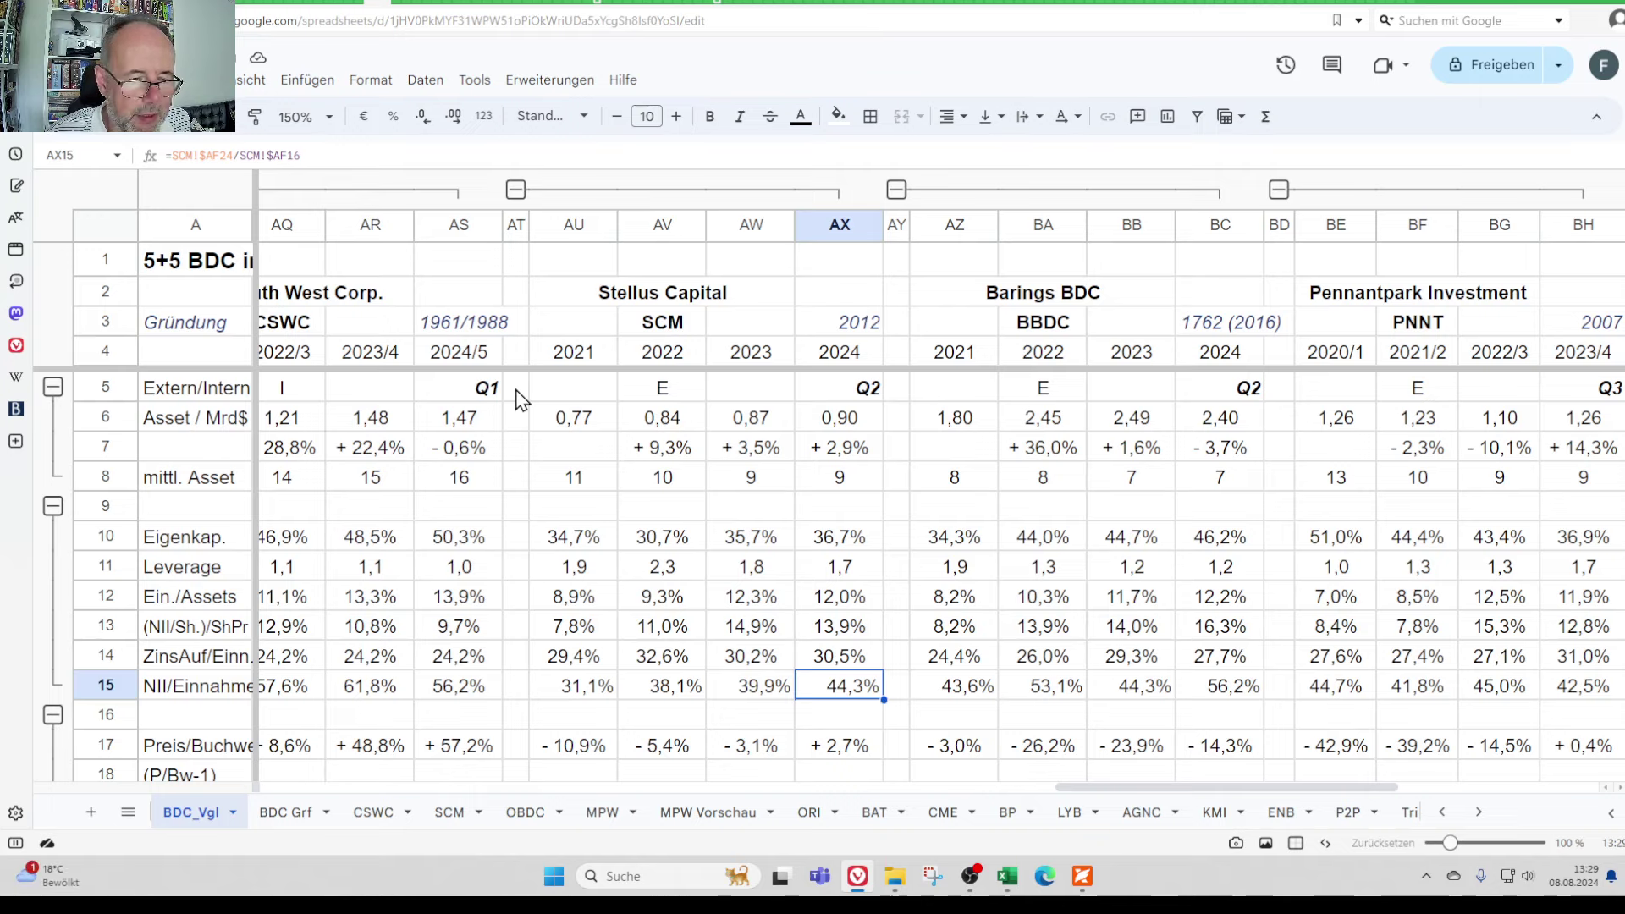
- Review Stellus Capital's price-to-book deviation in row 17 from 2024 back to 2021, ending at AU17
{"action": "key", "text": "Down"}
{"action": "key", "text": "Down"}
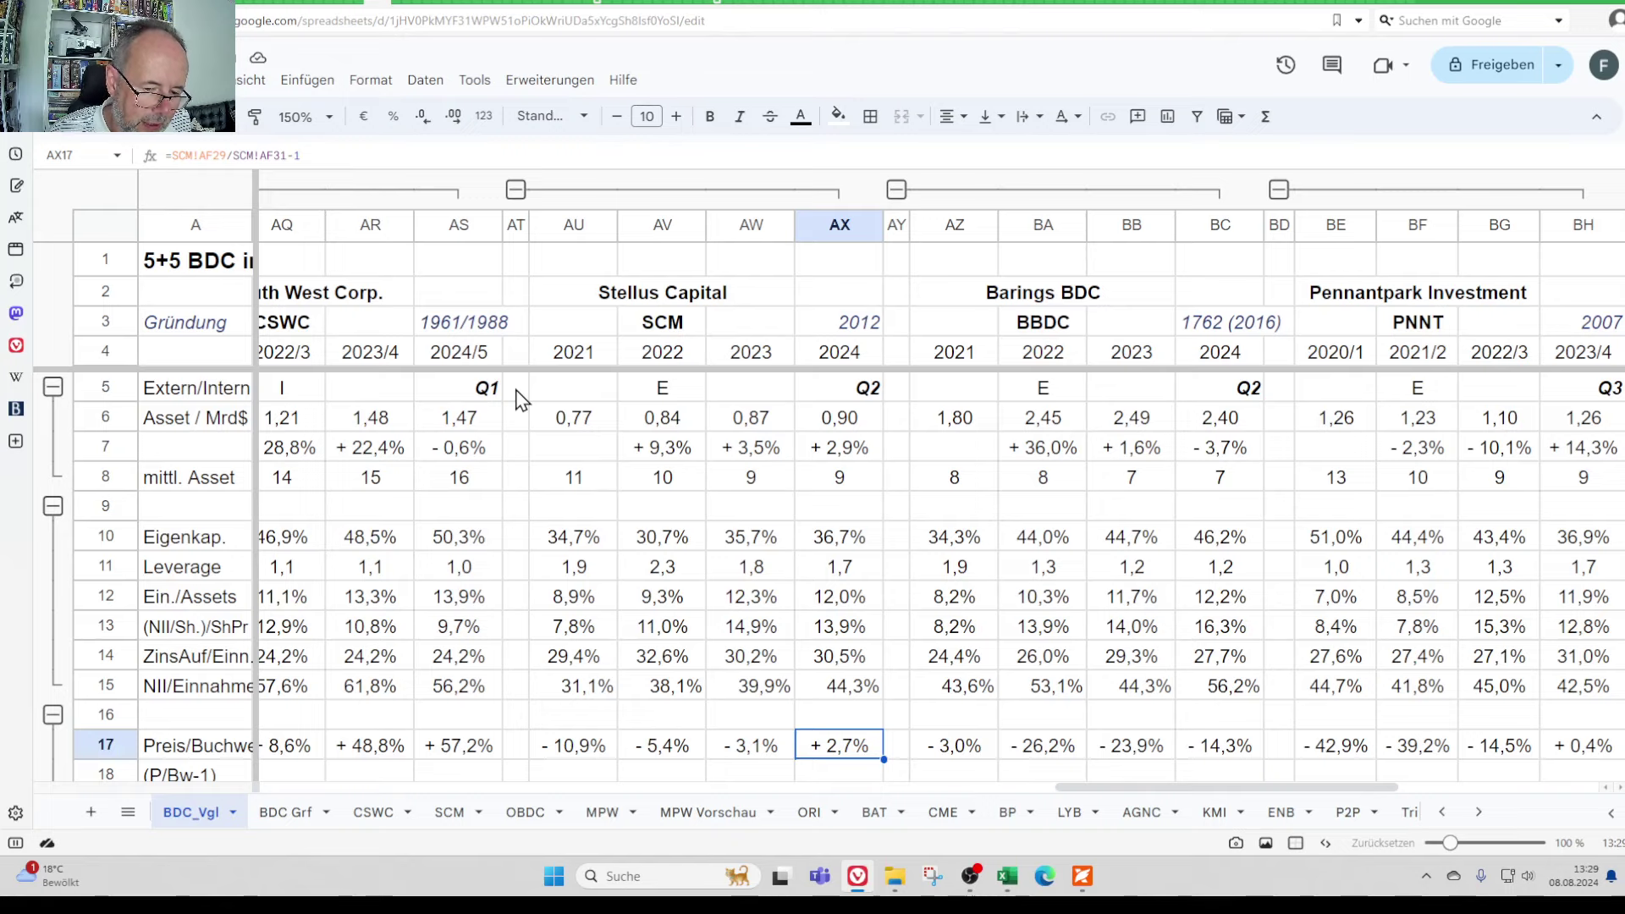
{"action": "key", "text": "Left"}
{"action": "key", "text": "Left"}
{"action": "key", "text": "Left"}
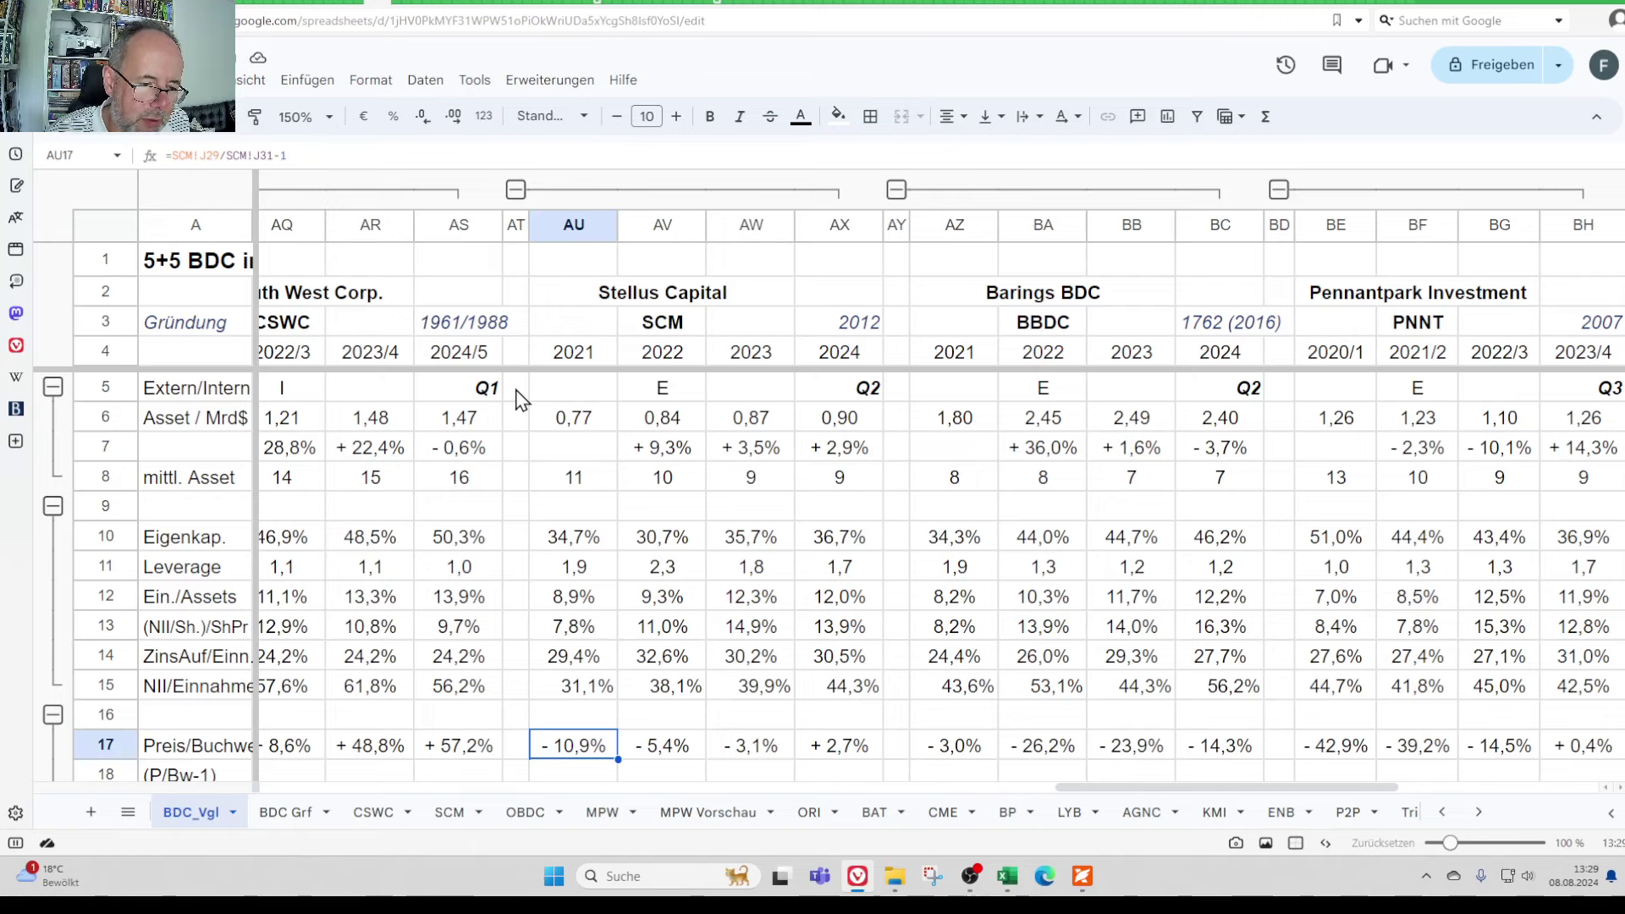
- Check Barings BDC's price-to-book deviation from 2021 to 2024 in row 17, ending at BC17
{"action": "key", "text": "Right"}
{"action": "key", "text": "Right"}
{"action": "key", "text": "Right"}
{"action": "key", "text": "Right"}
{"action": "key", "text": "Right"}
{"action": "key", "text": "Right"}
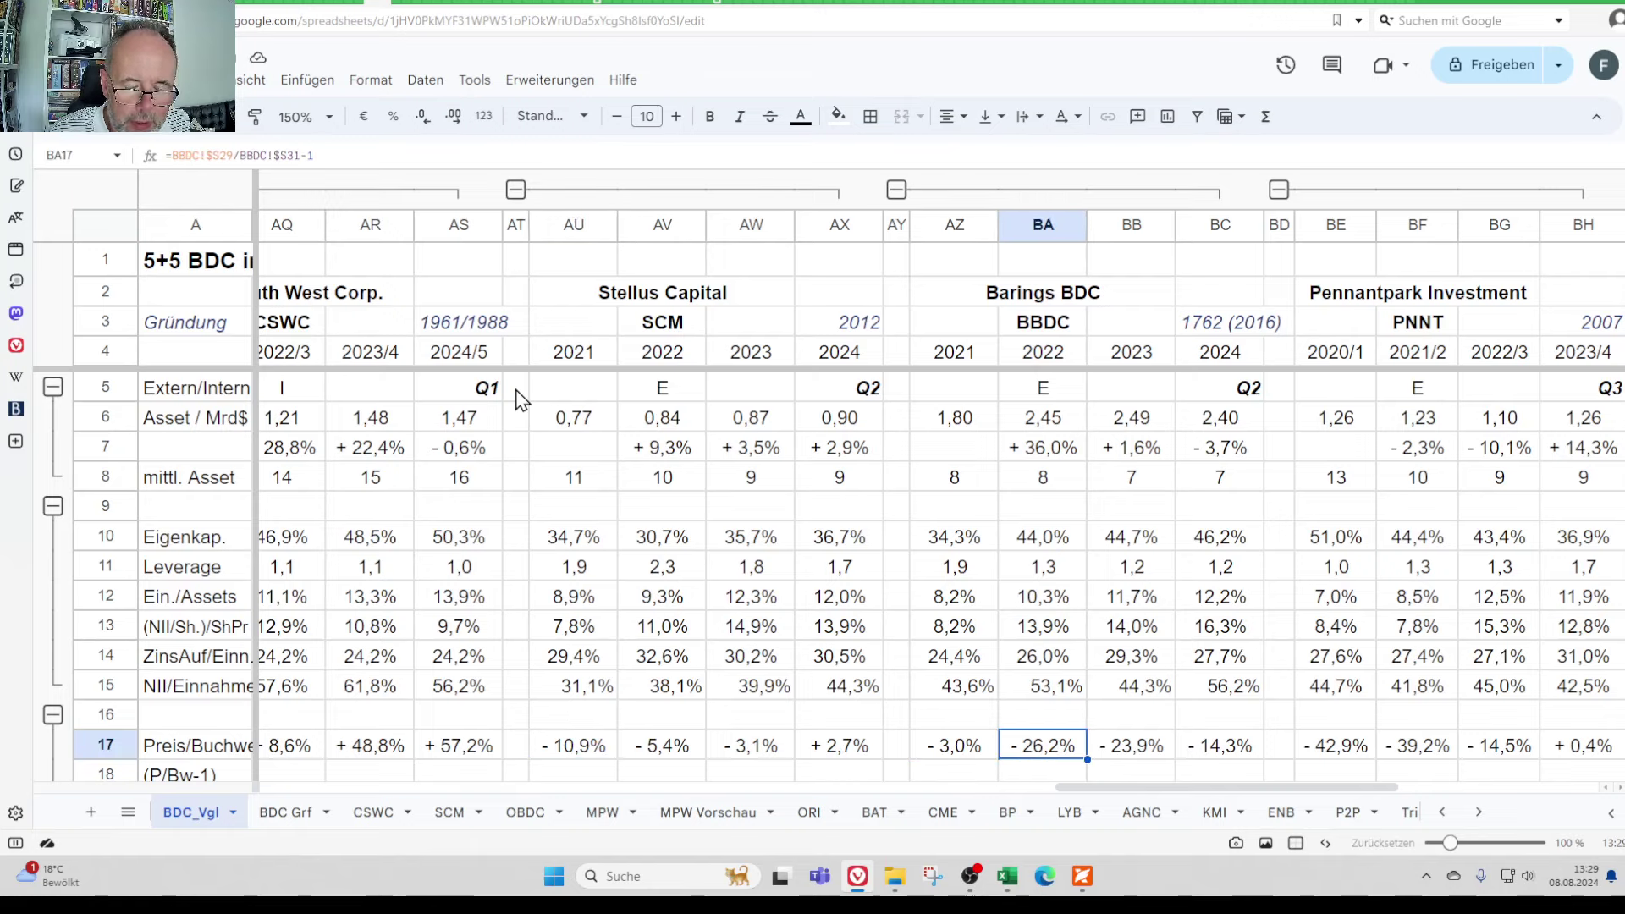
{"action": "key", "text": "Right"}
{"action": "key", "text": "Right"}
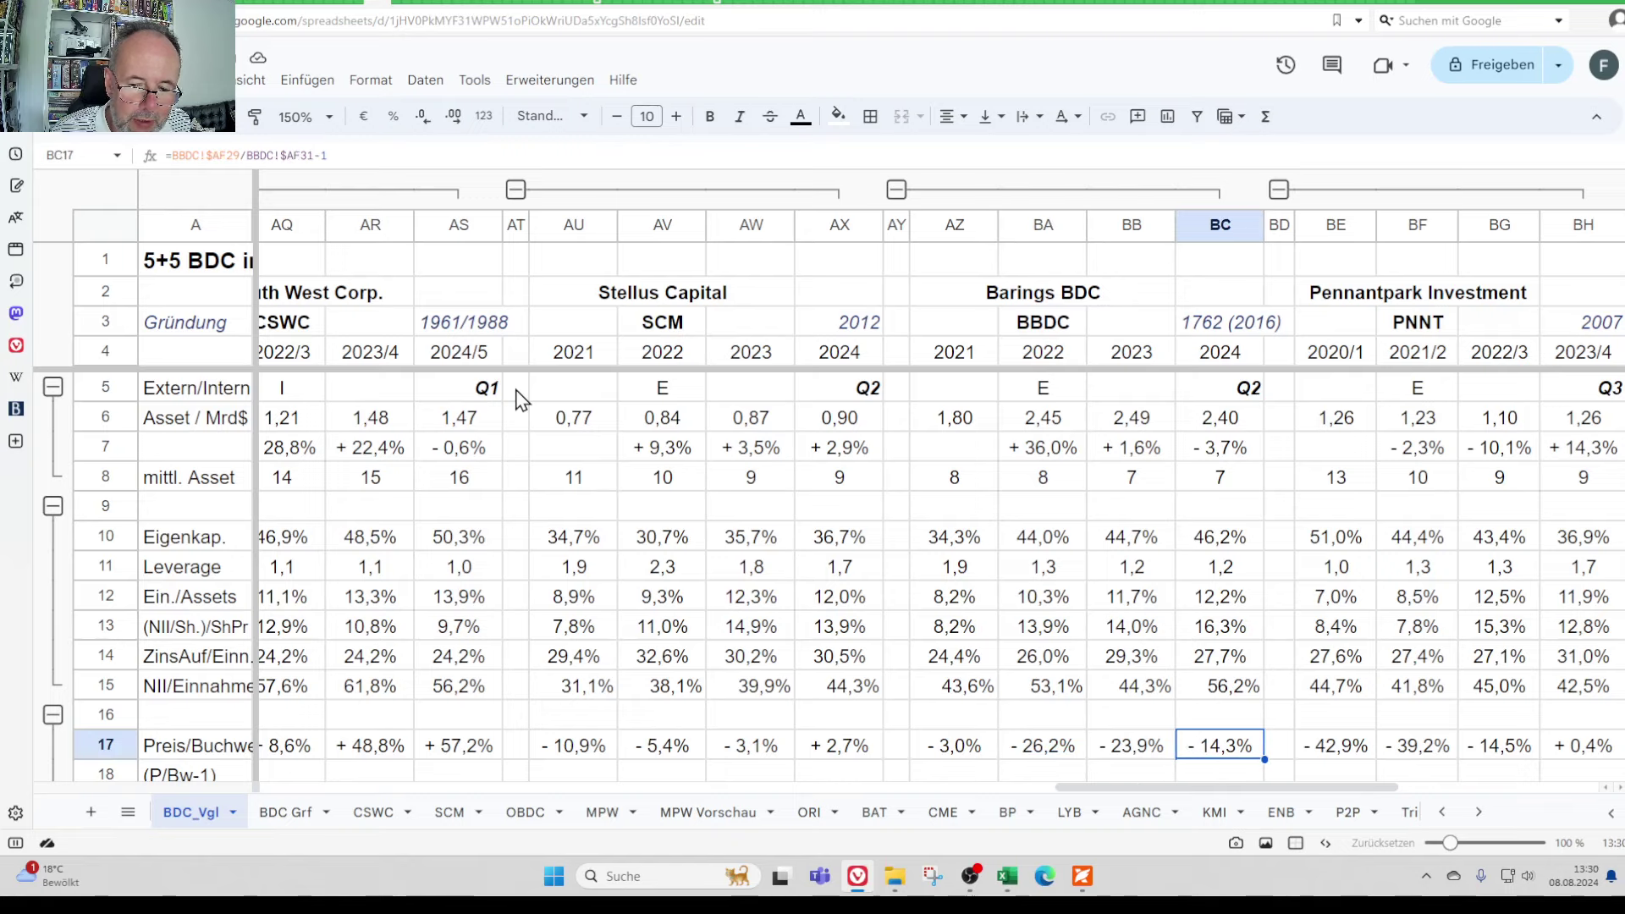
- Return to Stellus Capital's price-to-book deviation in AX17 and check its 2024 dividend yield (DivRend.) in AX19
{"action": "key", "text": "Left"}
{"action": "key", "text": "Left"}
{"action": "key", "text": "Left"}
{"action": "key", "text": "Left"}
{"action": "key", "text": "Left"}
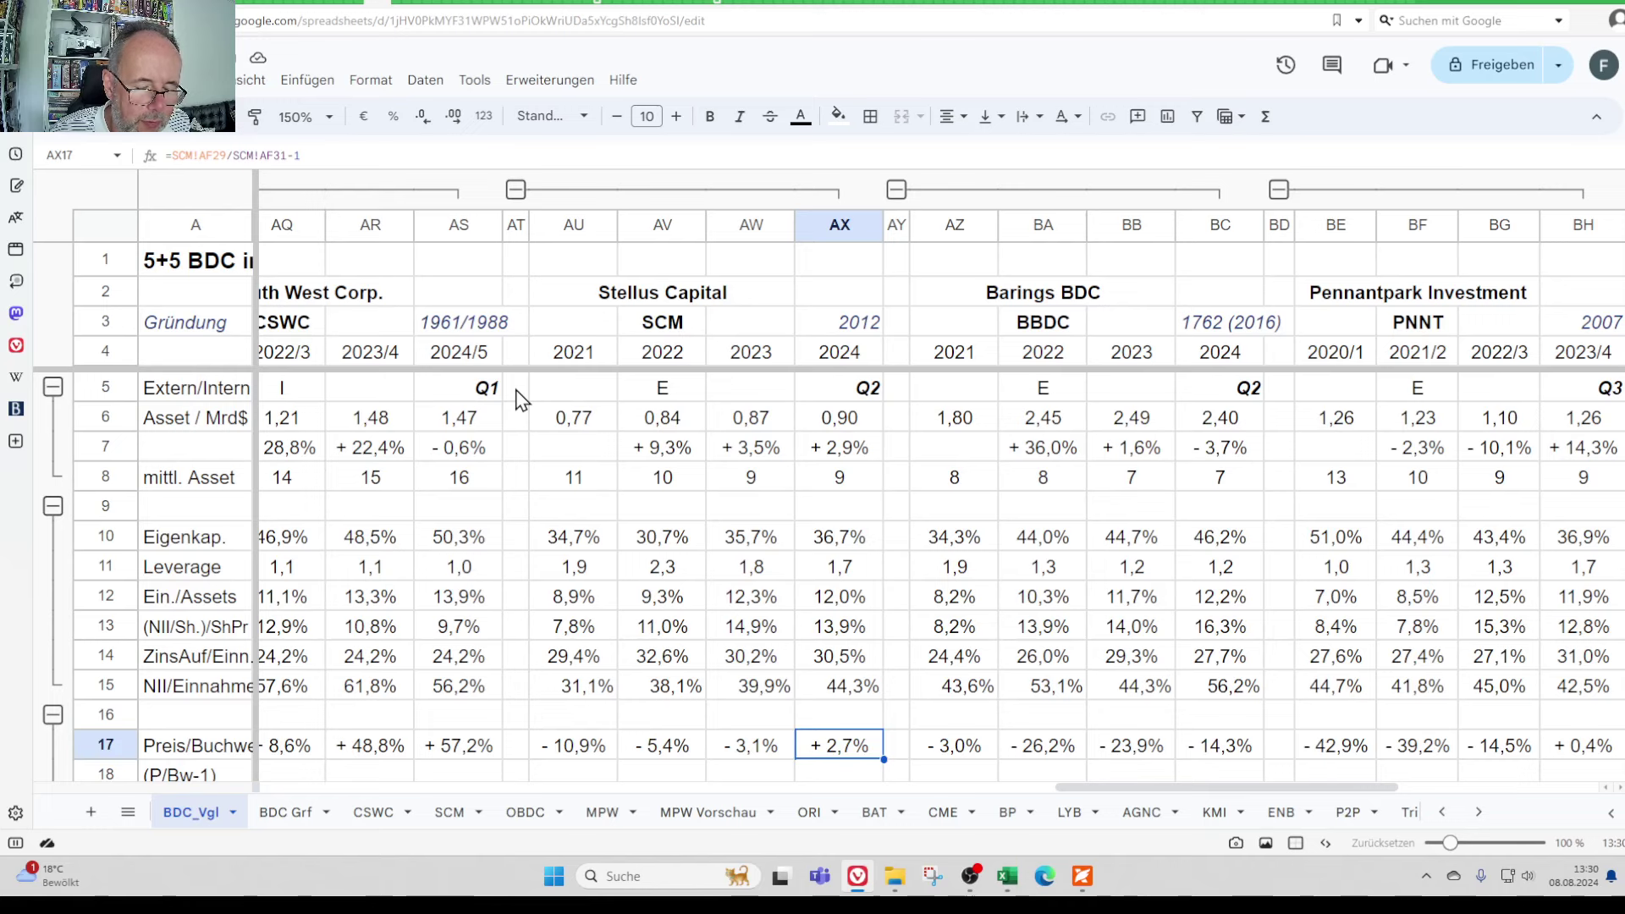
{"action": "key", "text": "Down"}
{"action": "key", "text": "Down"}
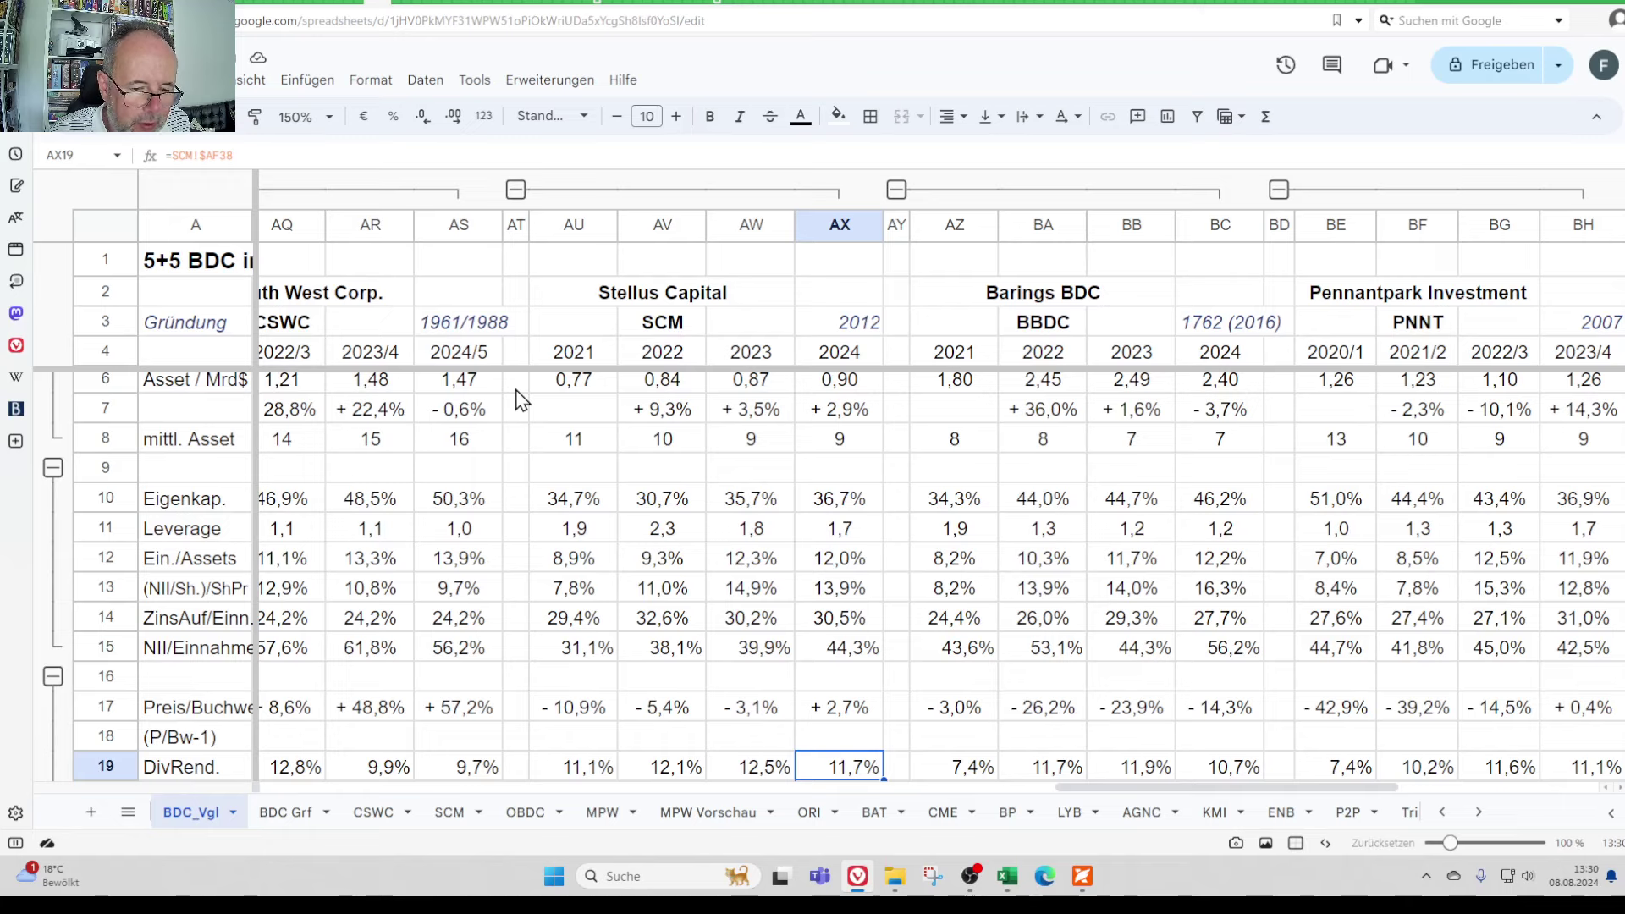
- Check Stellus Capital's dividend per share from 2022 to 2024 in row 20 and its 2024 dividend increase in AX21
{"action": "key", "text": "Down"}
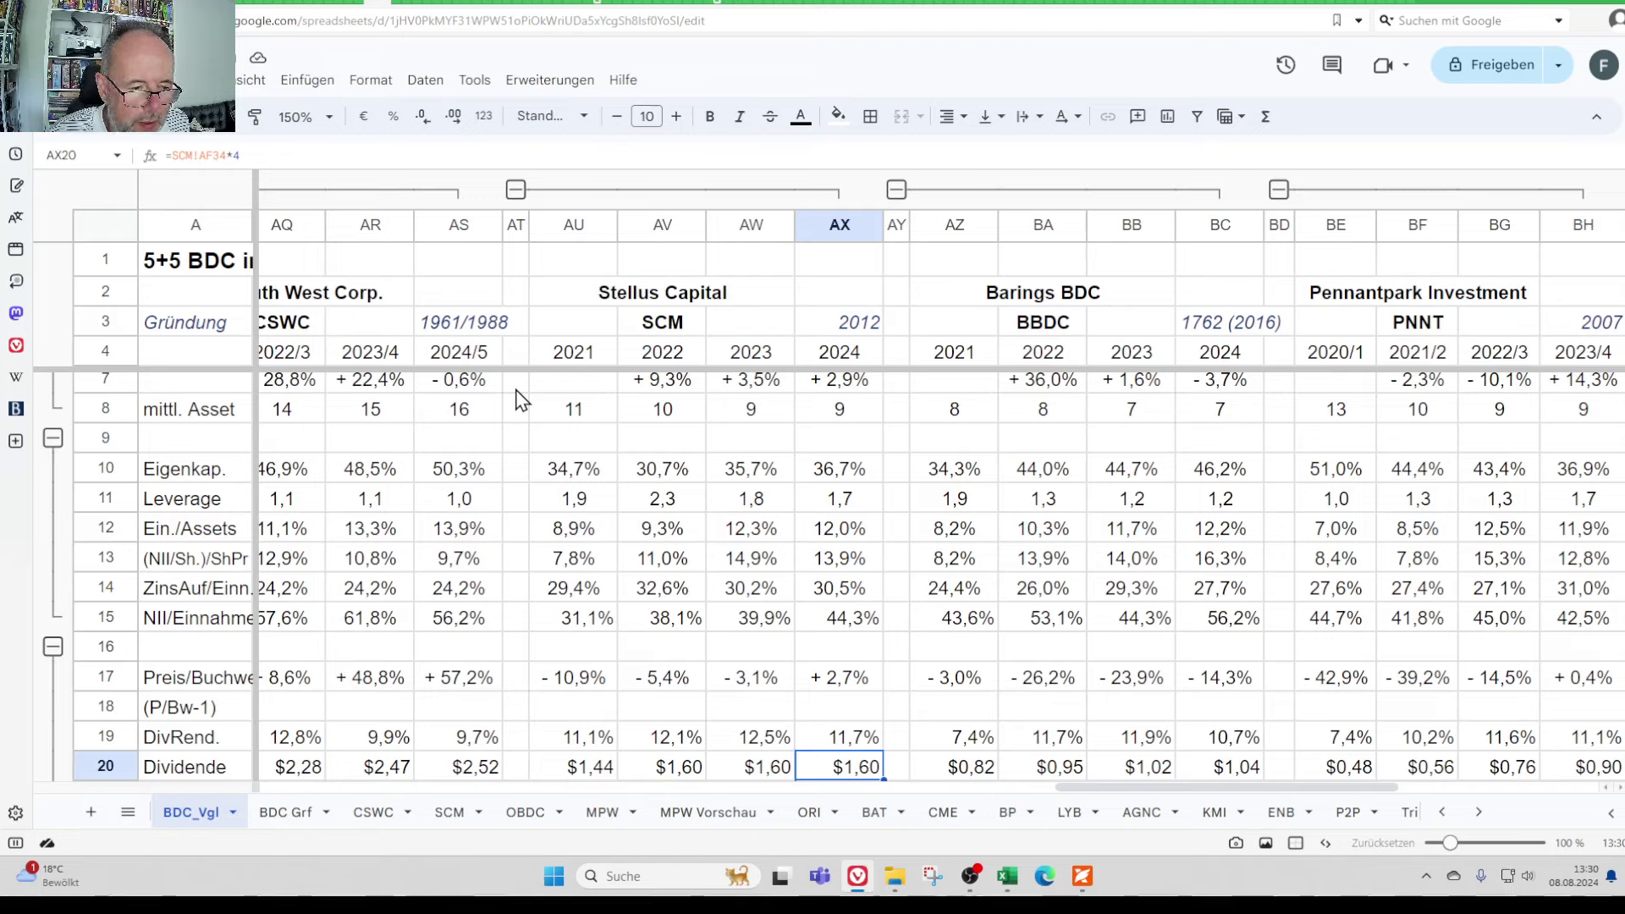
{"action": "key", "text": "Left"}
{"action": "key", "text": "Left"}
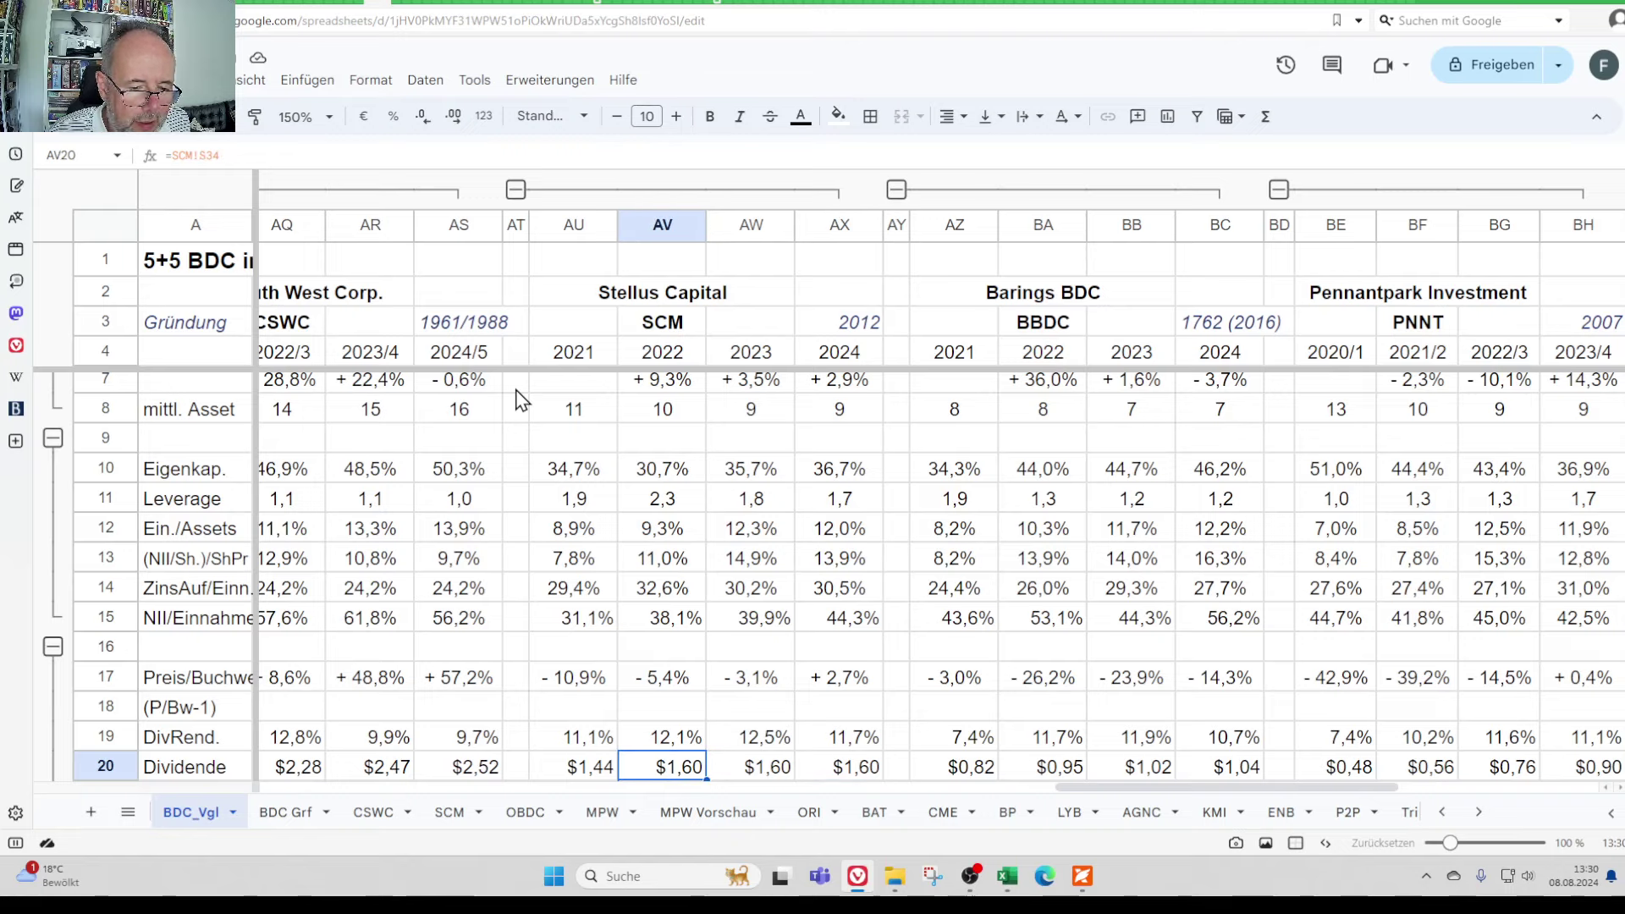
{"action": "key", "text": "Right"}
{"action": "key", "text": "Right"}
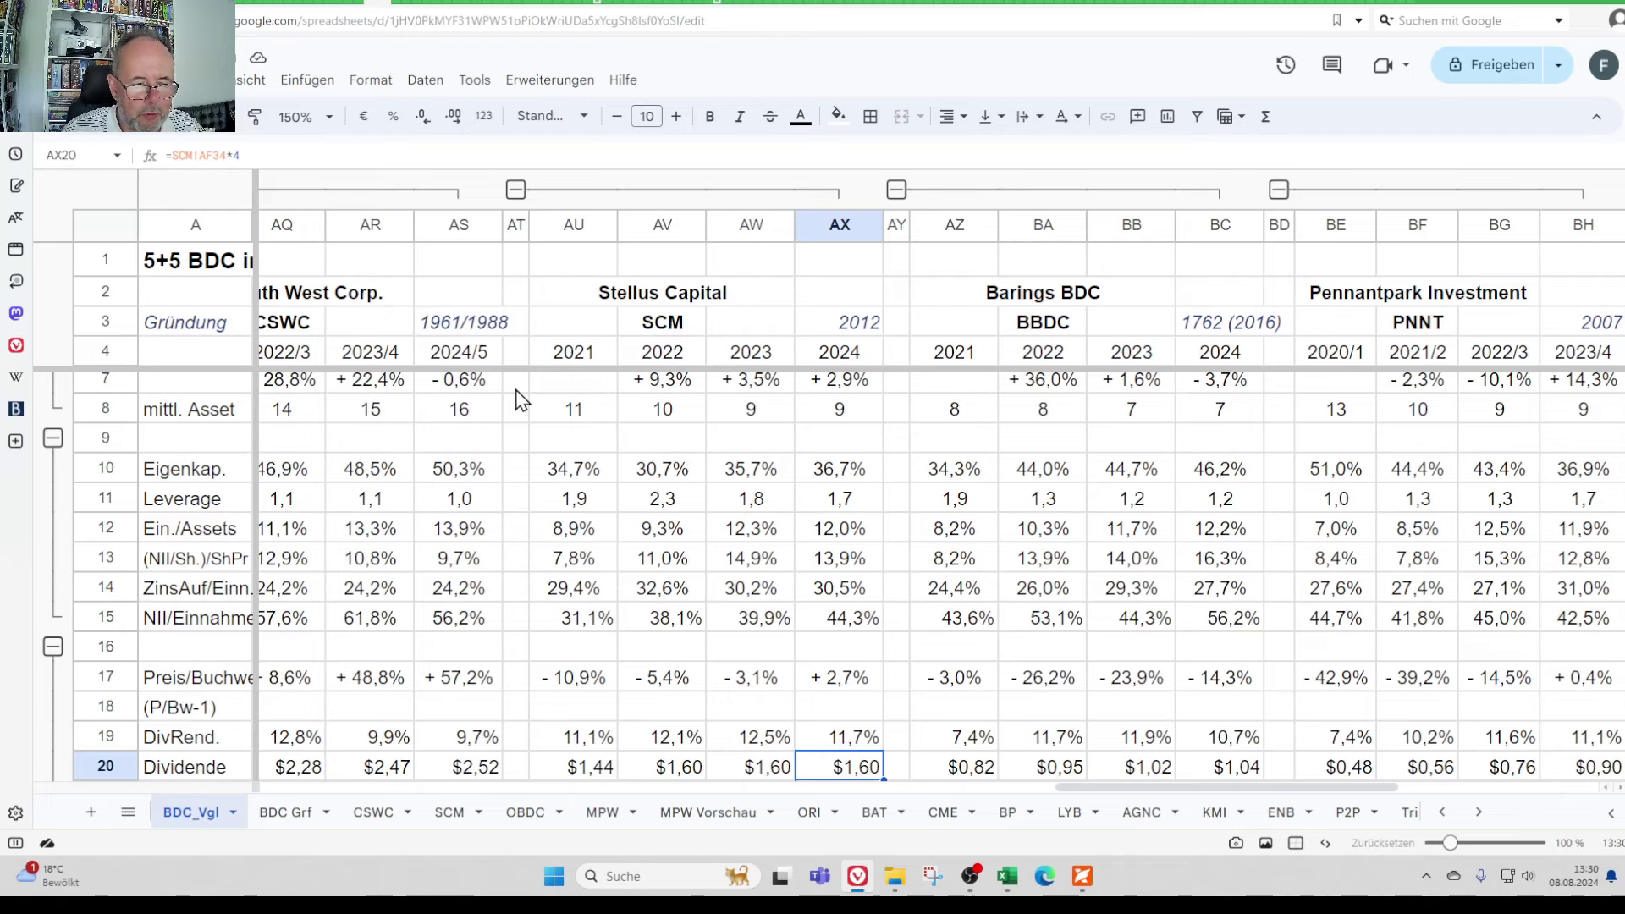
{"action": "key", "text": "Down"}
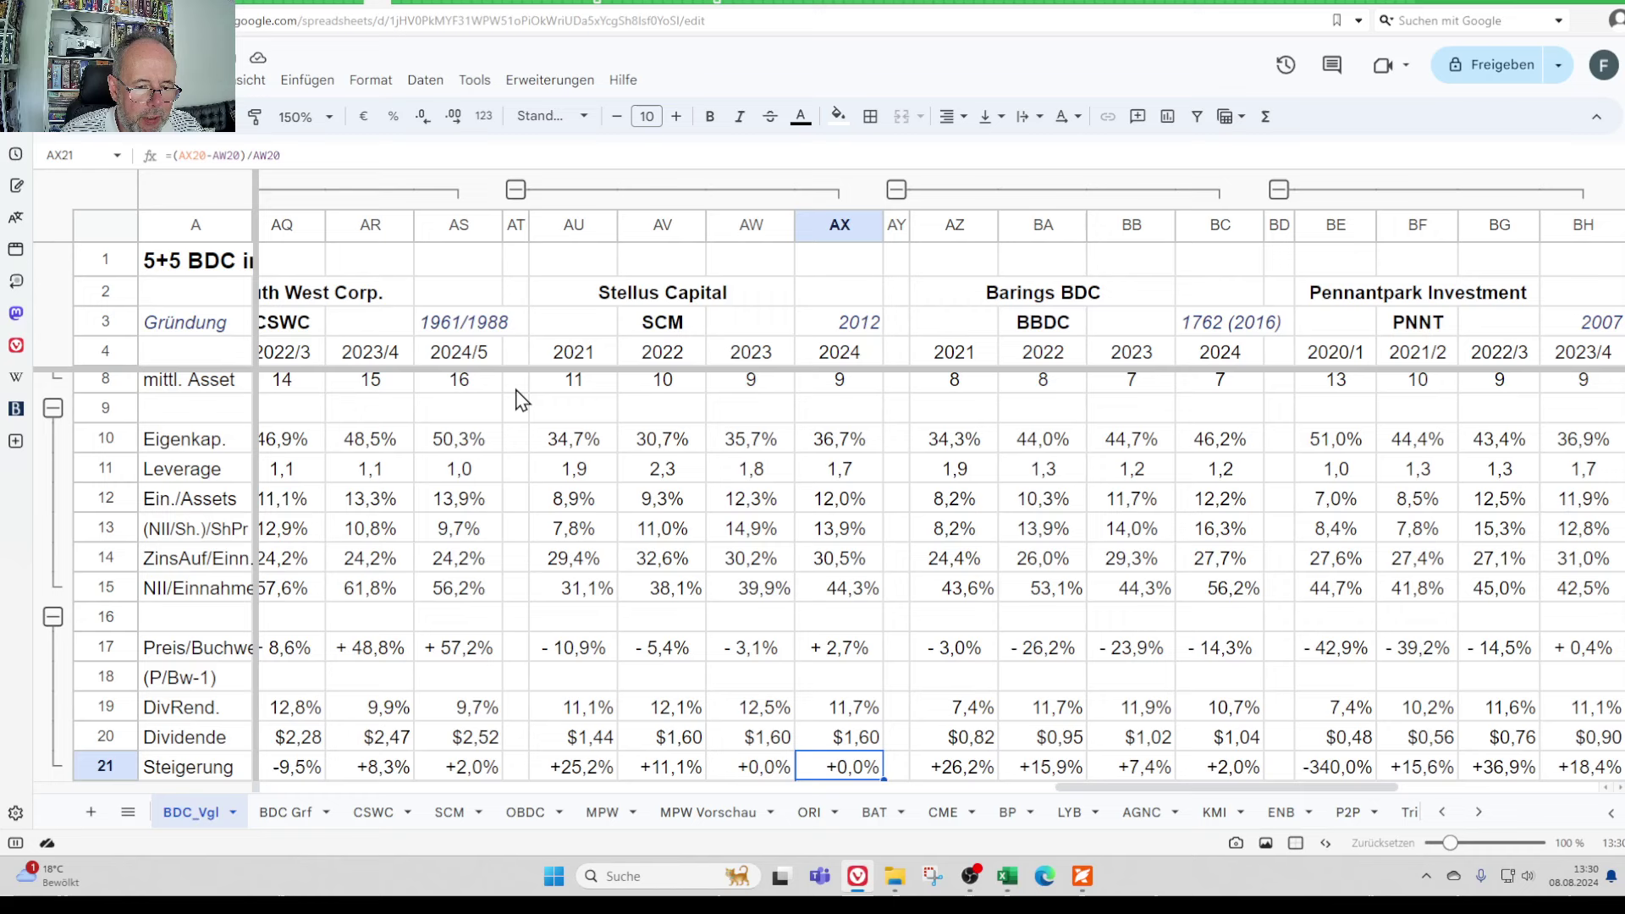
- Check Stellus Capital's 2024 investment amount, share count and price-change value in AX24 to AX26
{"action": "key", "text": "Down"}
{"action": "key", "text": "Down"}
{"action": "key", "text": "Down"}
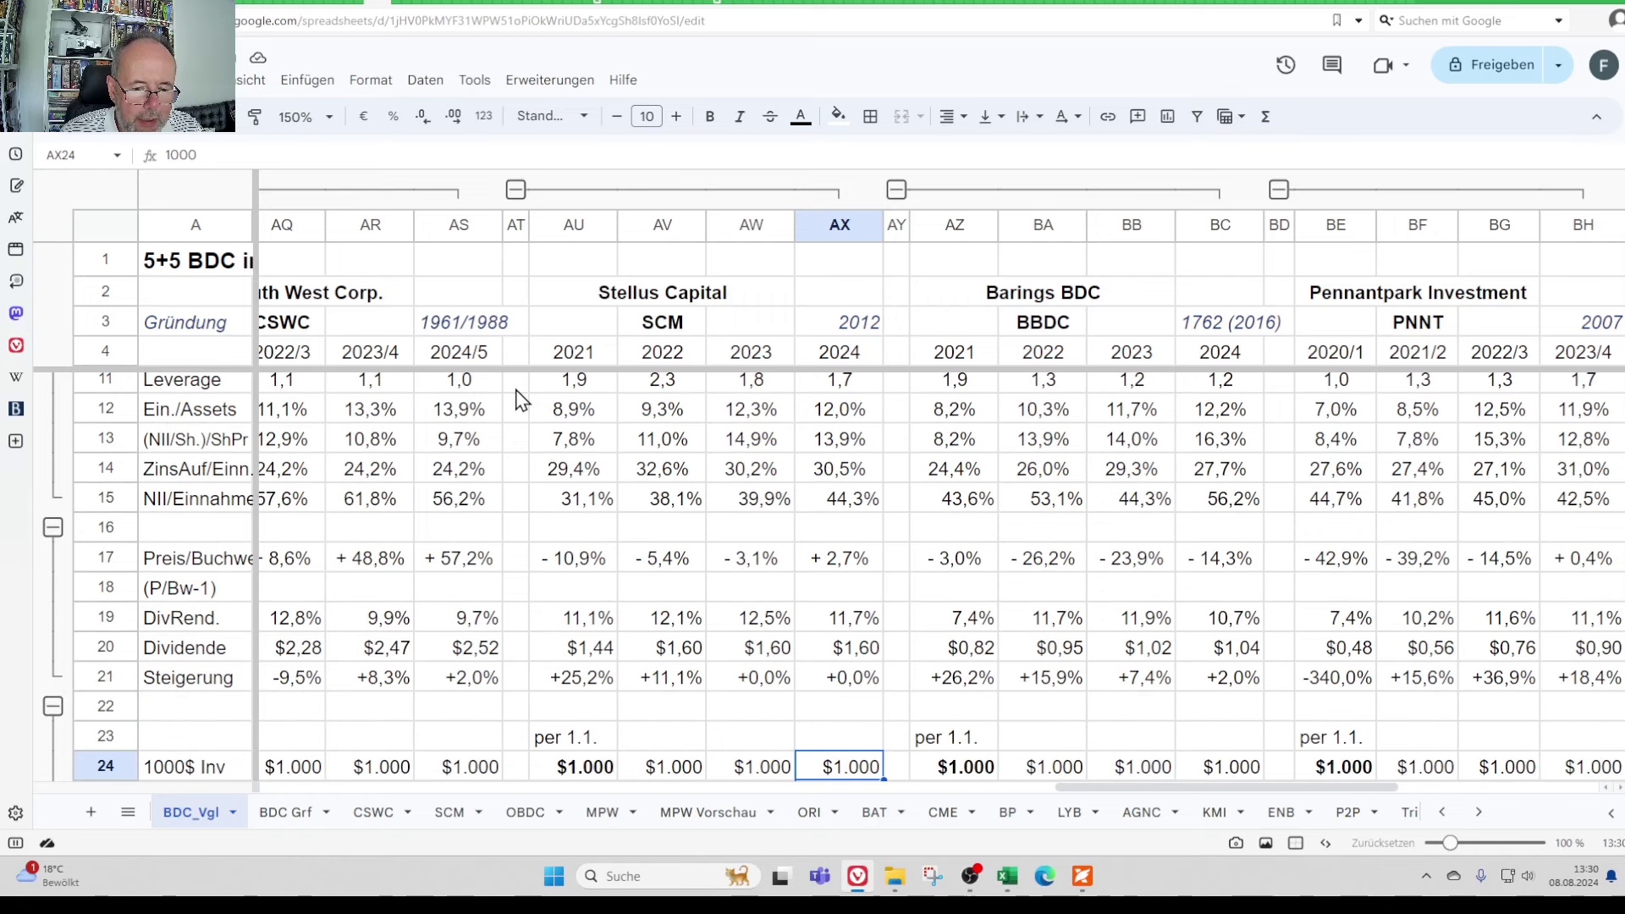
{"action": "key", "text": "Down"}
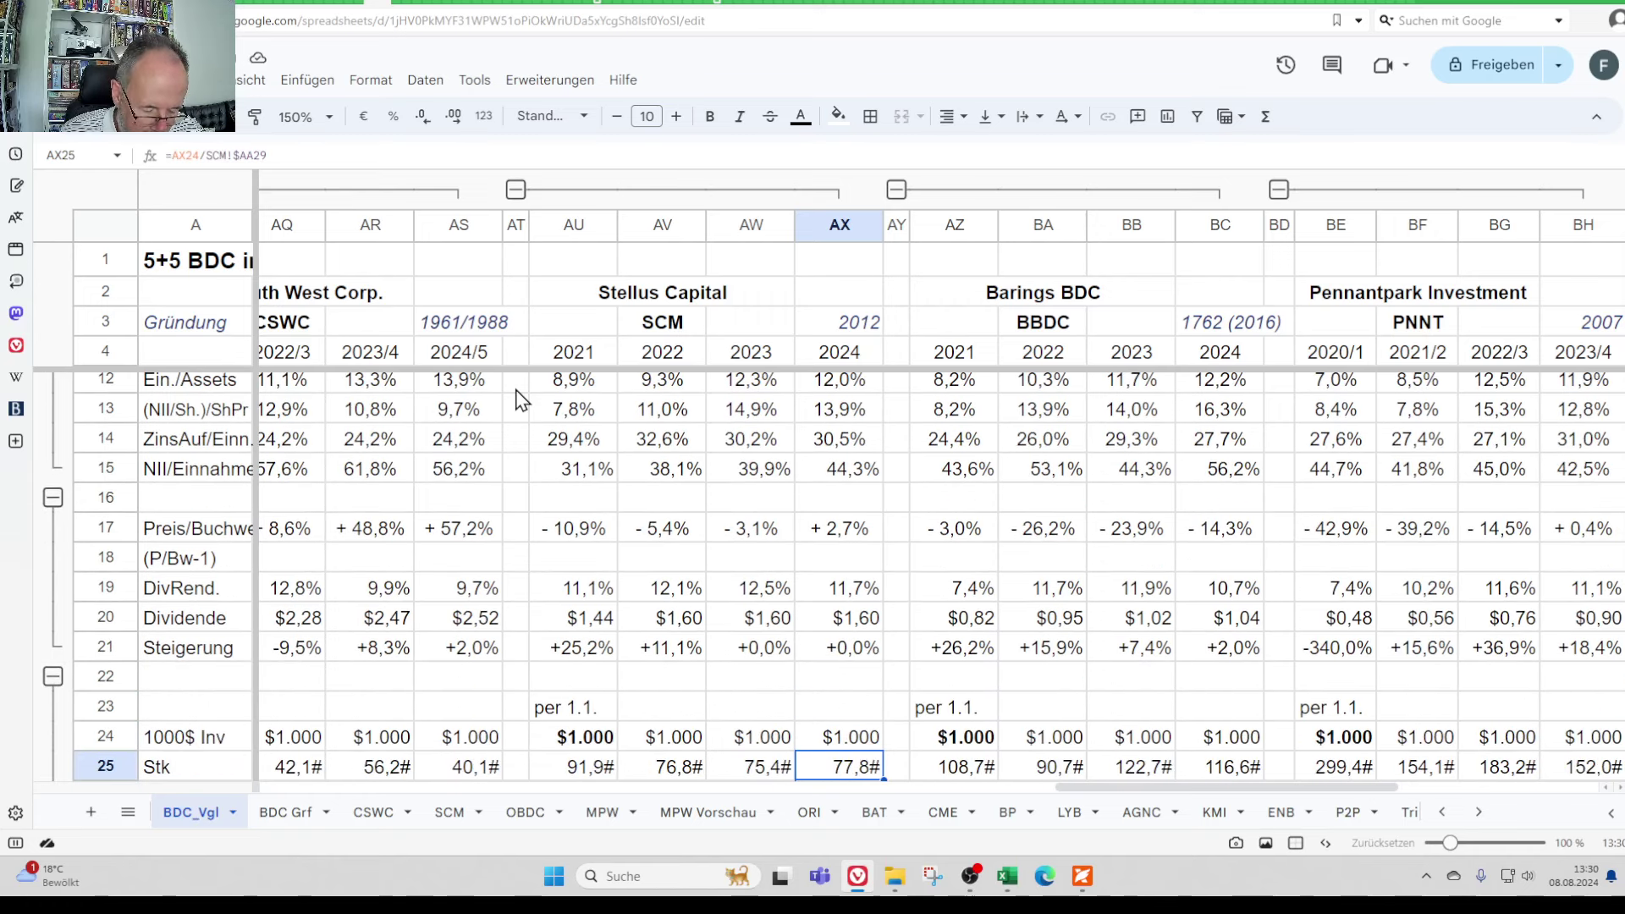
{"action": "key", "text": "Down"}
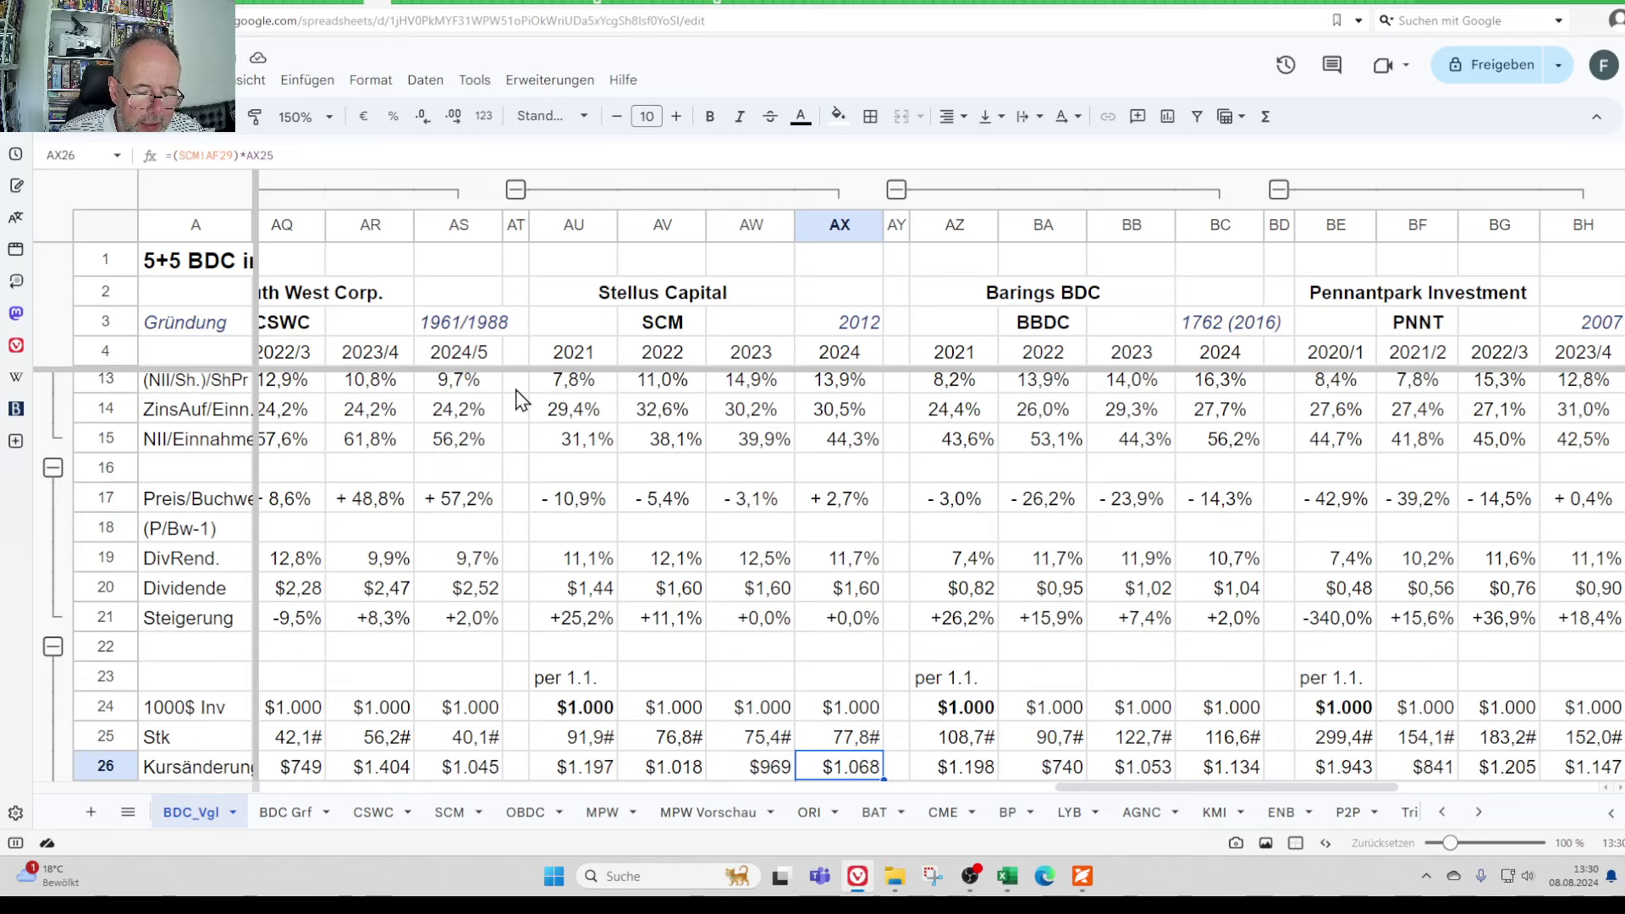
{"action": "key", "text": "Up"}
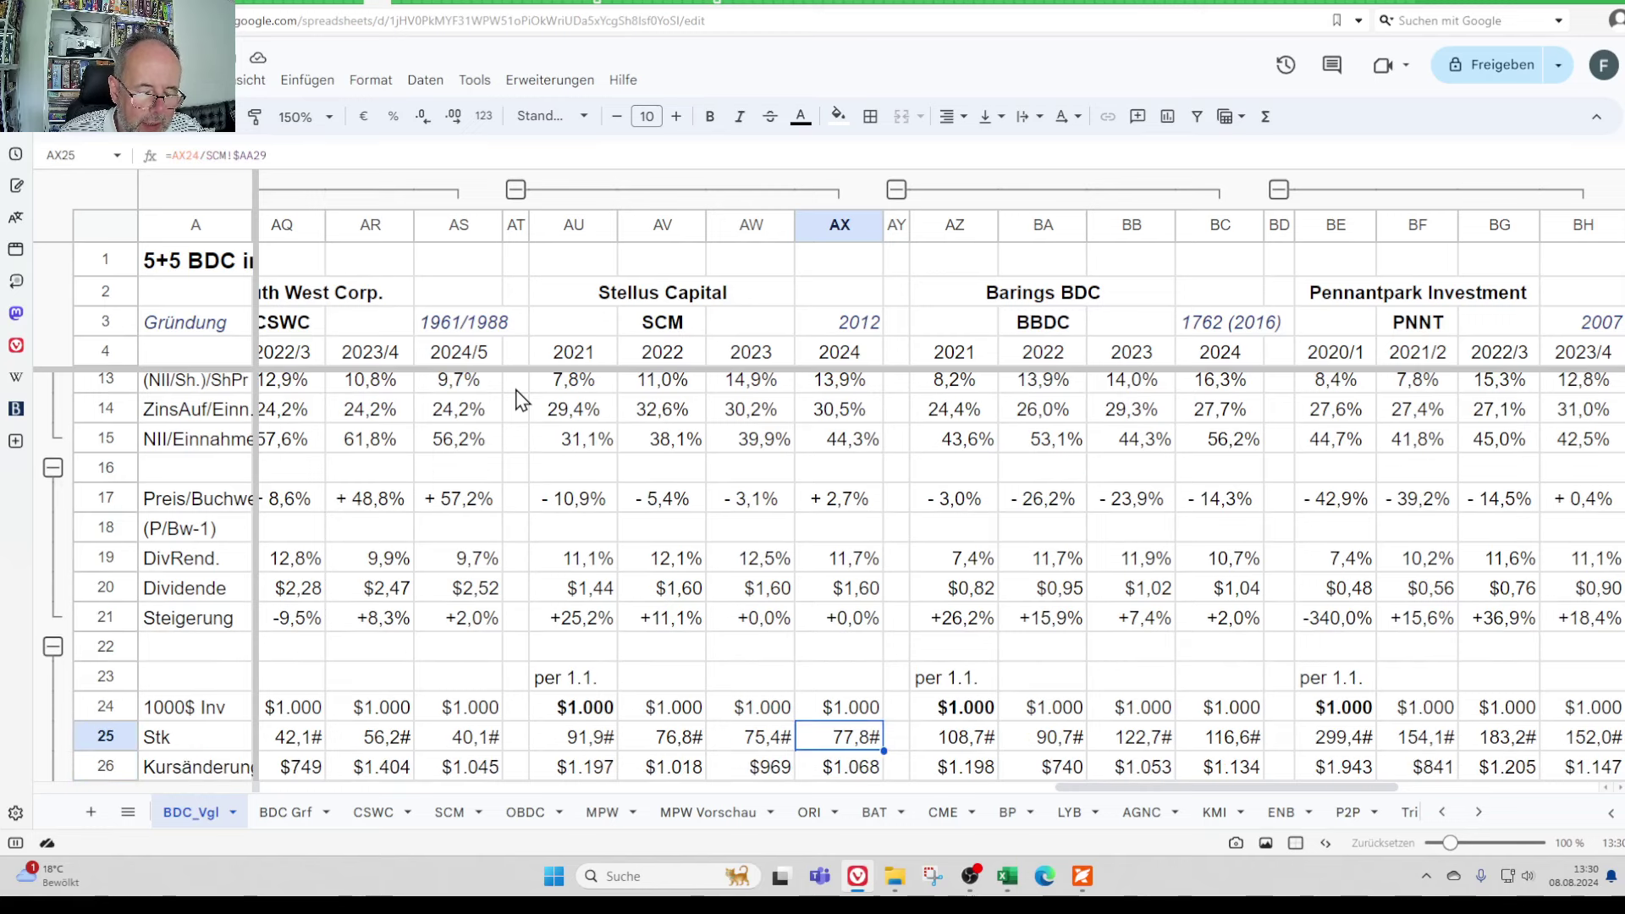
{"action": "key", "text": "Down"}
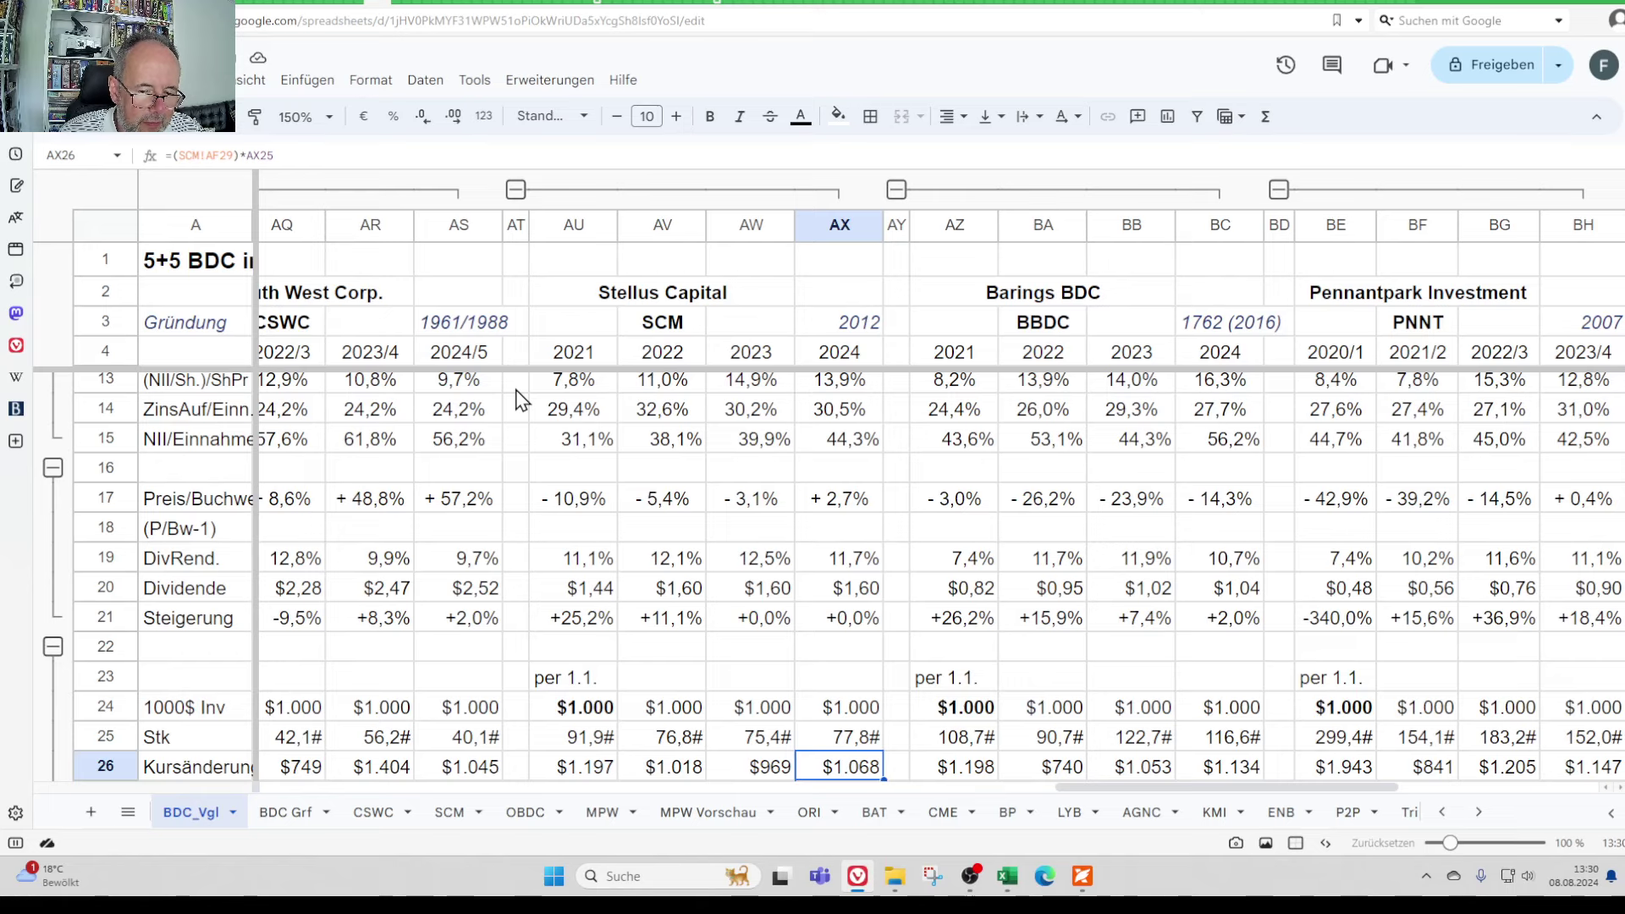
- Check Stellus Capital's 2024 dividend income, result and cumulative value in AX27 to AX29
{"action": "key", "text": "Down"}
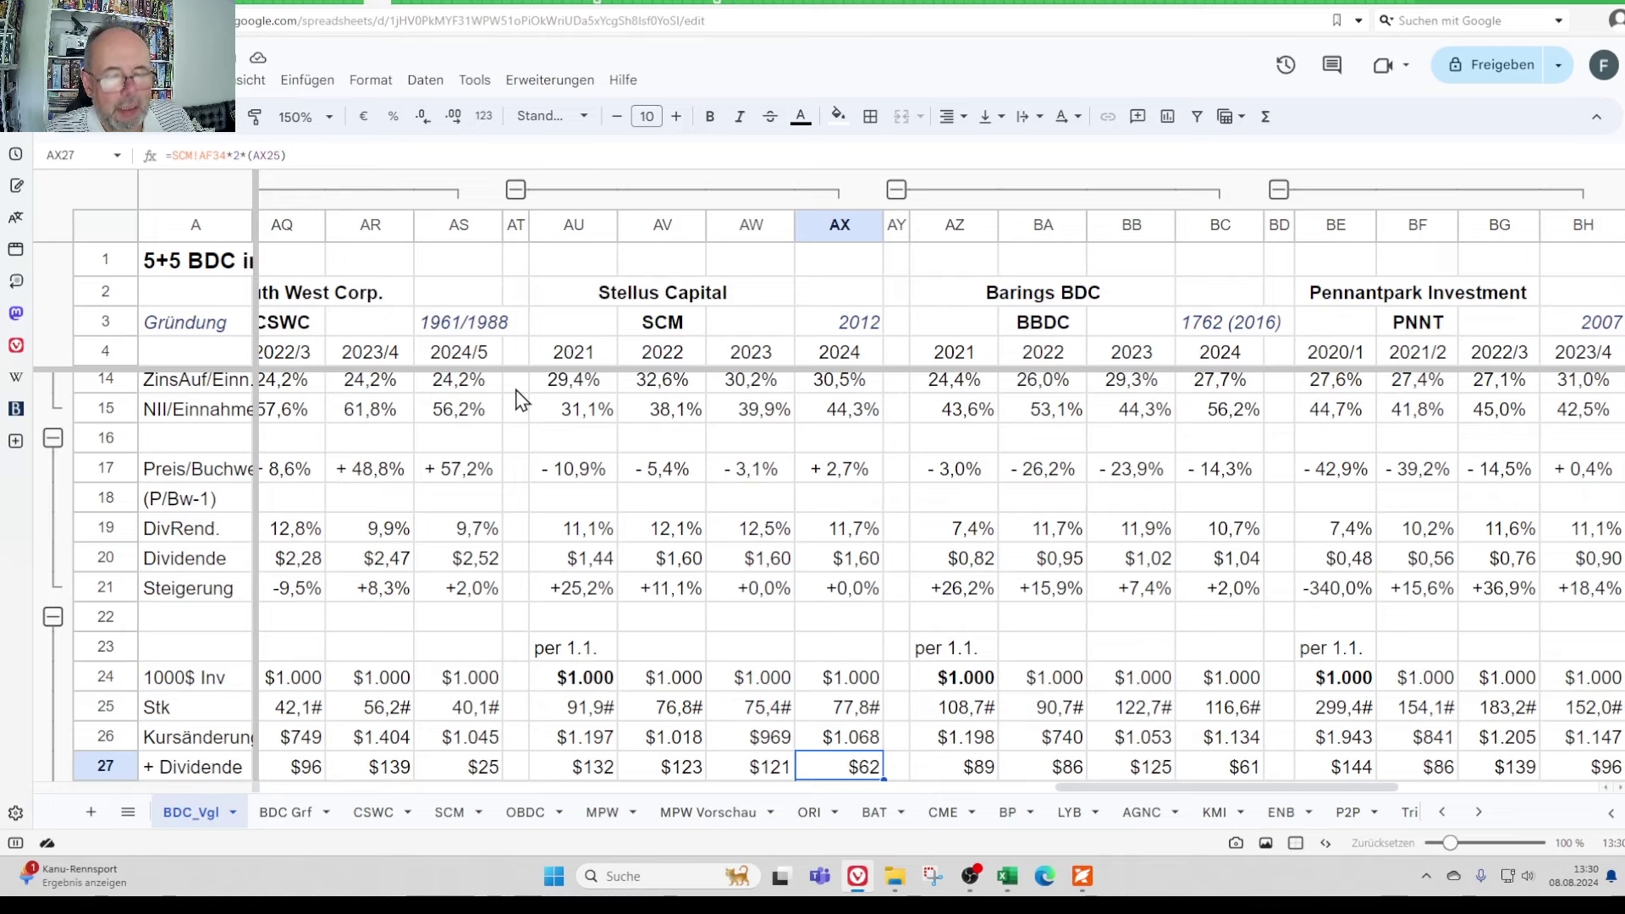
{"action": "key", "text": "Down"}
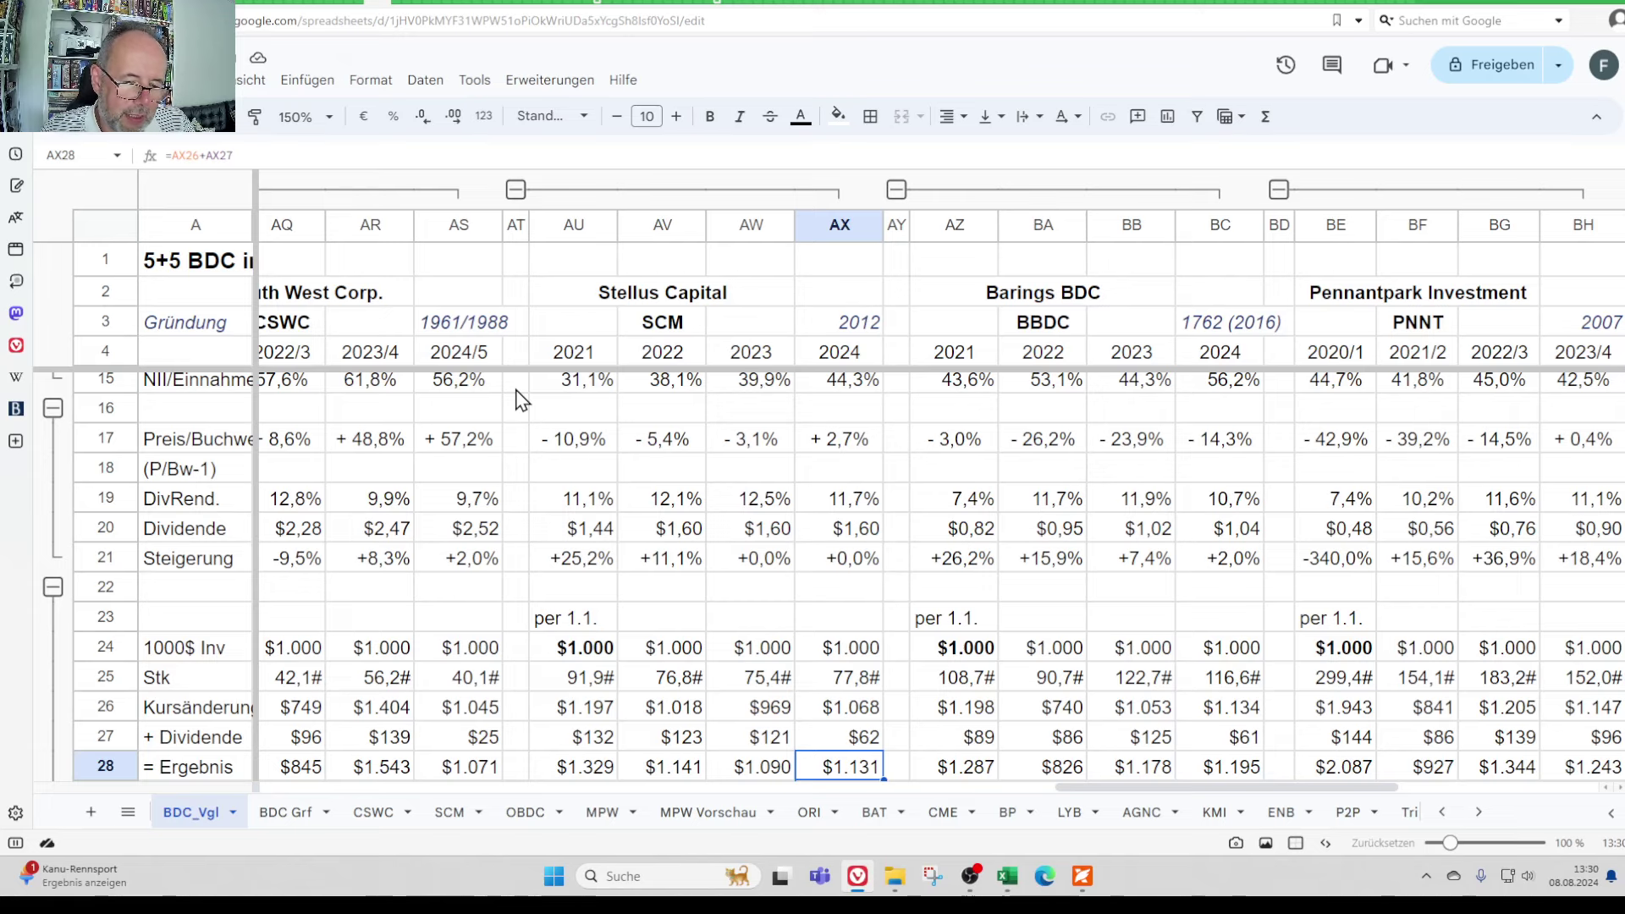
{"action": "key", "text": "Down"}
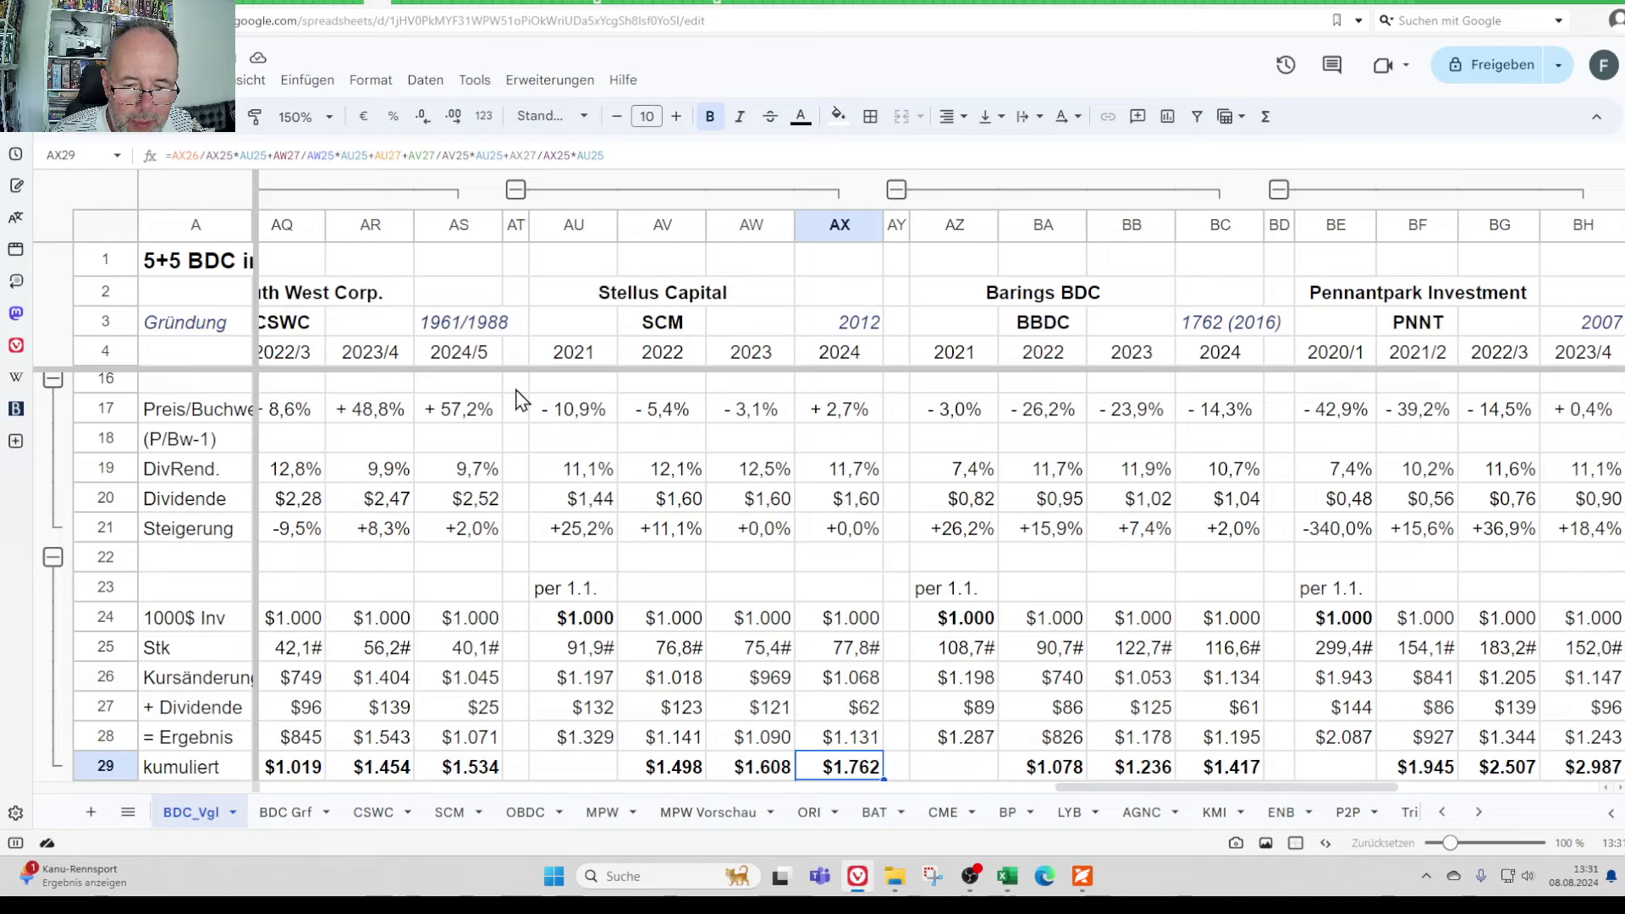
- Compare the cumulative results in row 29 from Stellus Capital across Barings BDC to Pennantpark's 2023/4 value in BH29
{"action": "key", "text": "Right"}
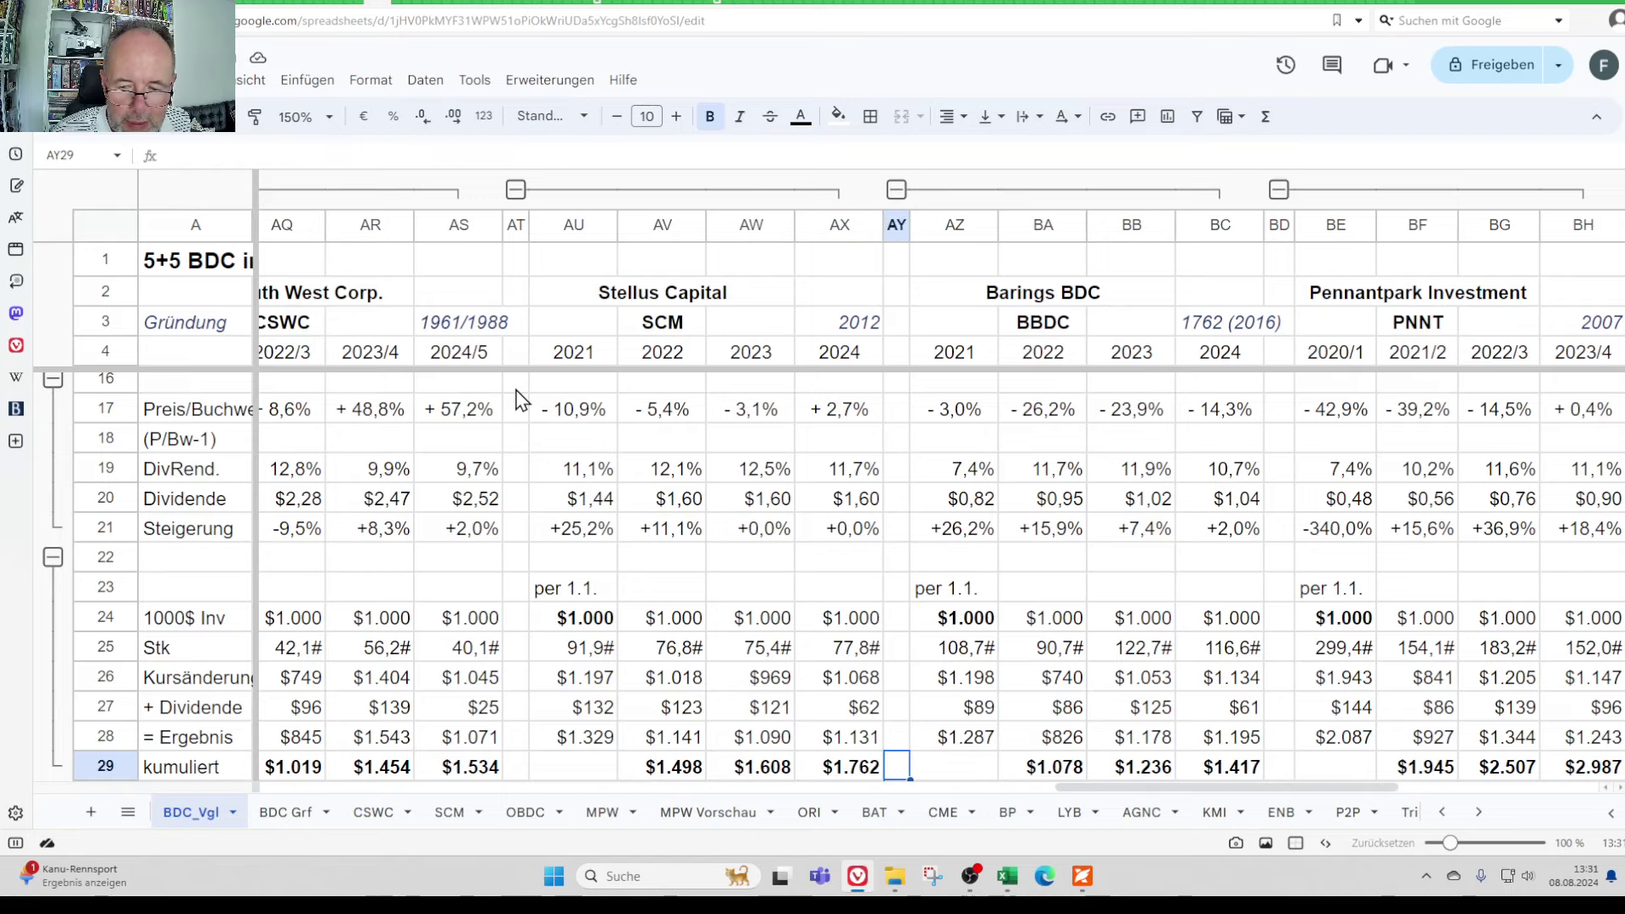
{"action": "key", "text": "Right"}
{"action": "key", "text": "Right"}
{"action": "key", "text": "Left"}
{"action": "key", "text": "Left"}
{"action": "key", "text": "Left"}
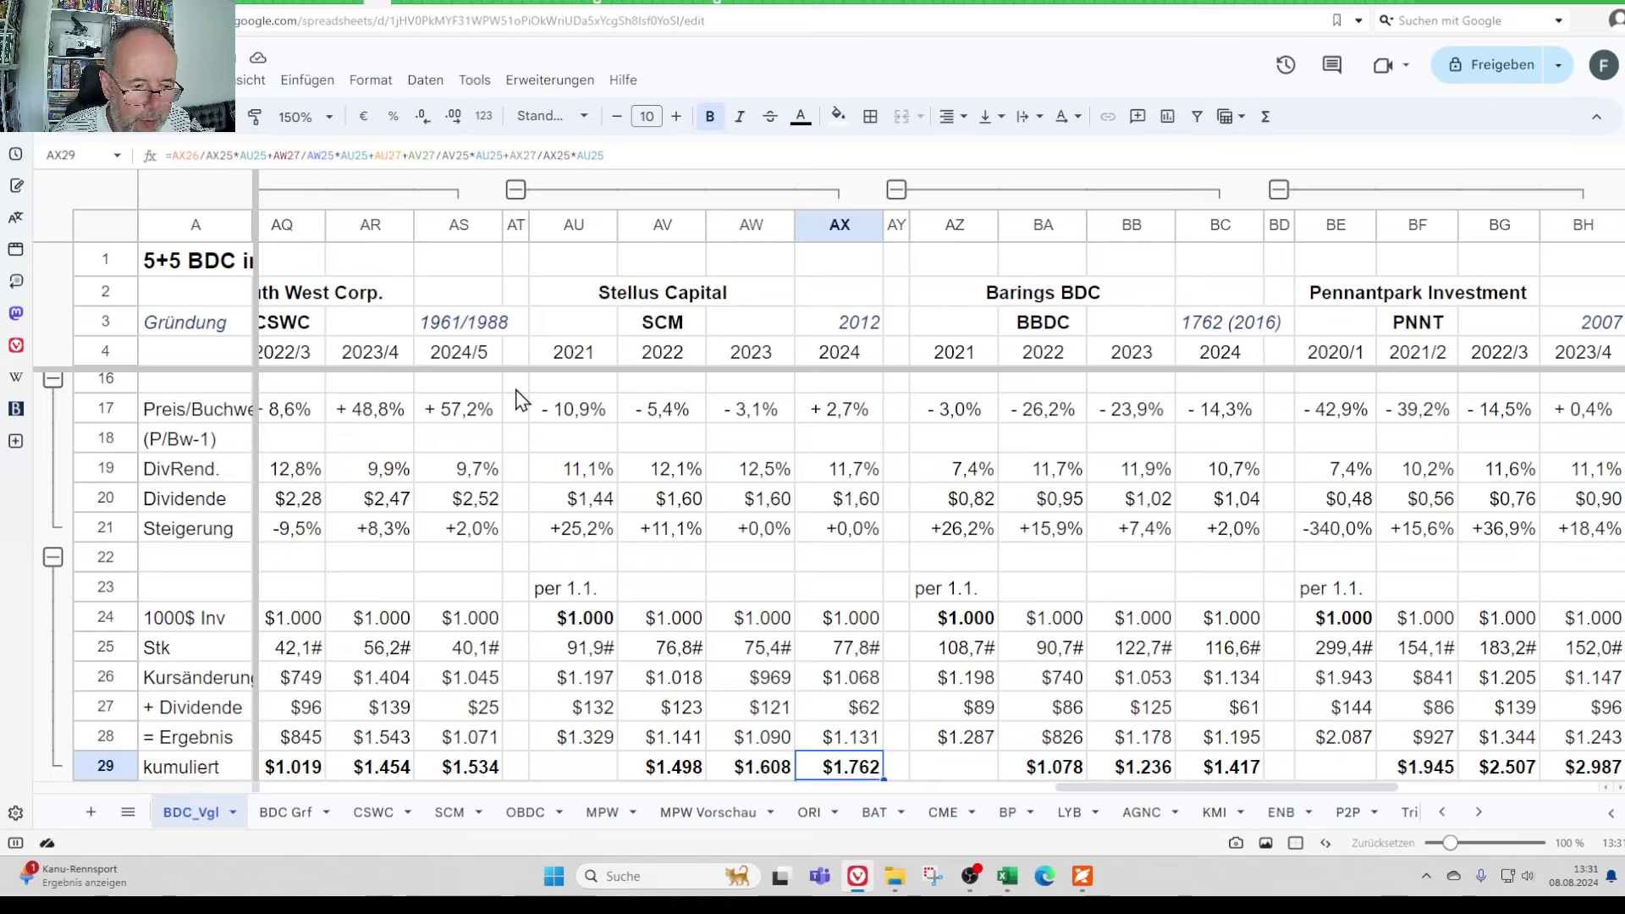
{"action": "key", "text": "Right"}
{"action": "key", "text": "Right"}
{"action": "key", "text": "Right"}
{"action": "key", "text": "Right"}
{"action": "key", "text": "Right"}
{"action": "key", "text": "Right"}
{"action": "key", "text": "Right"}
{"action": "key", "text": "Right"}
{"action": "key", "text": "Right"}
{"action": "key", "text": "Right"}
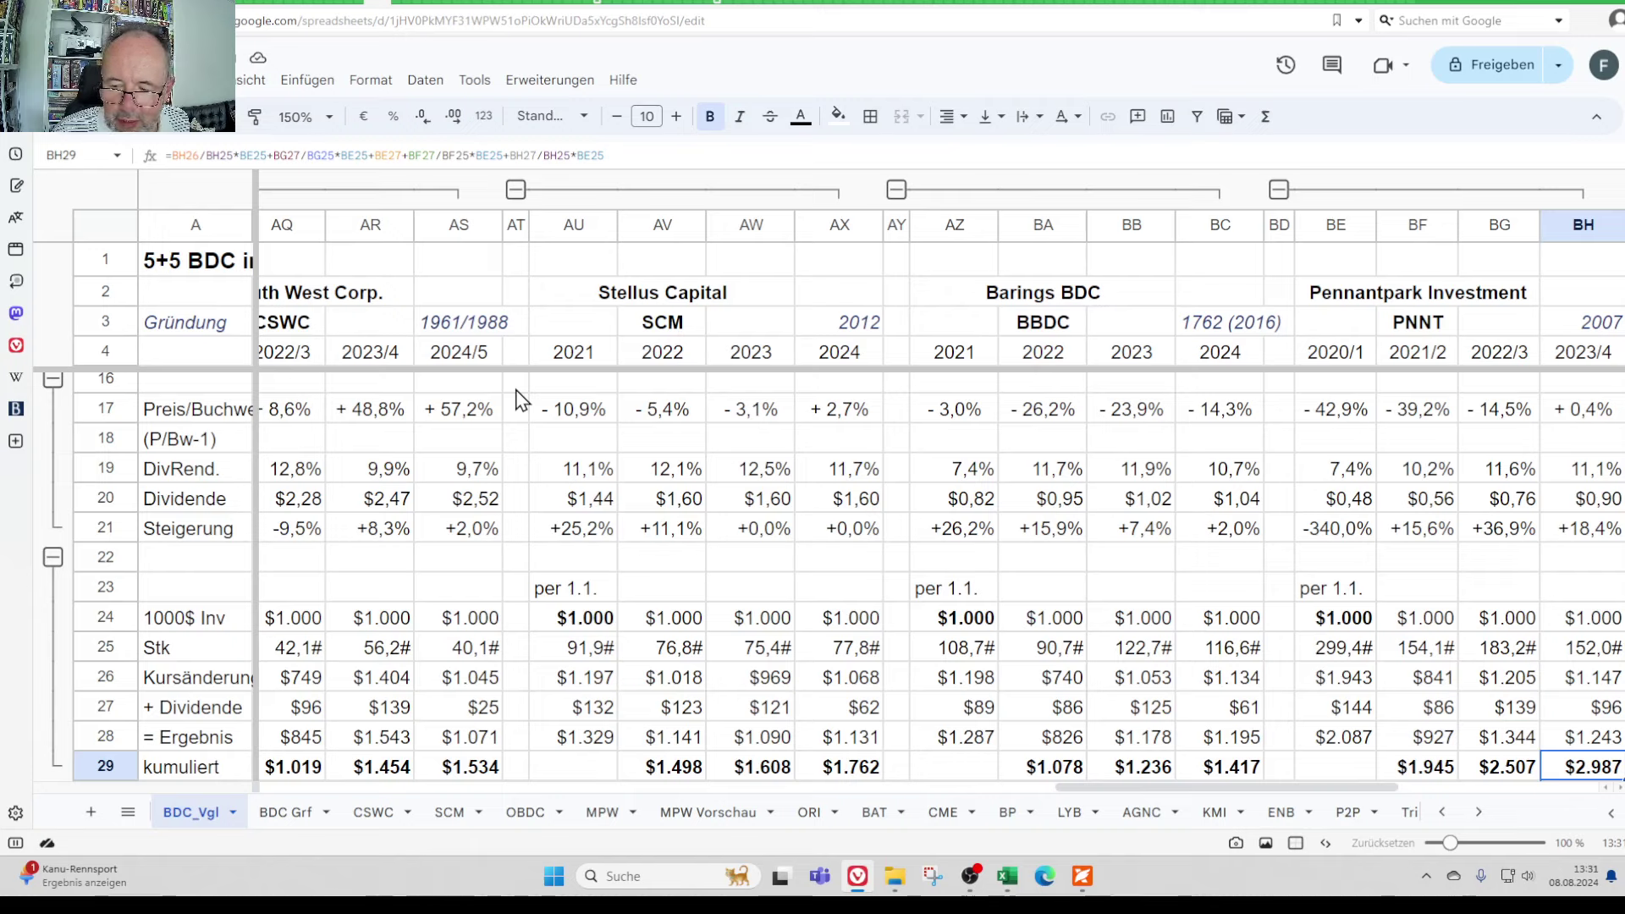
- Return along row 29 to Stellus Capital's cumulative result in AX29 and check Pennantpark's 2020/1 share count in BE25
{"action": "key", "text": "Left"}
{"action": "key", "text": "Left"}
{"action": "key", "text": "Left"}
{"action": "key", "text": "Left"}
{"action": "key", "text": "Left"}
{"action": "key", "text": "Left"}
{"action": "key", "text": "Left"}
{"action": "key", "text": "Left"}
{"action": "key", "text": "Left"}
{"action": "key", "text": "Left"}
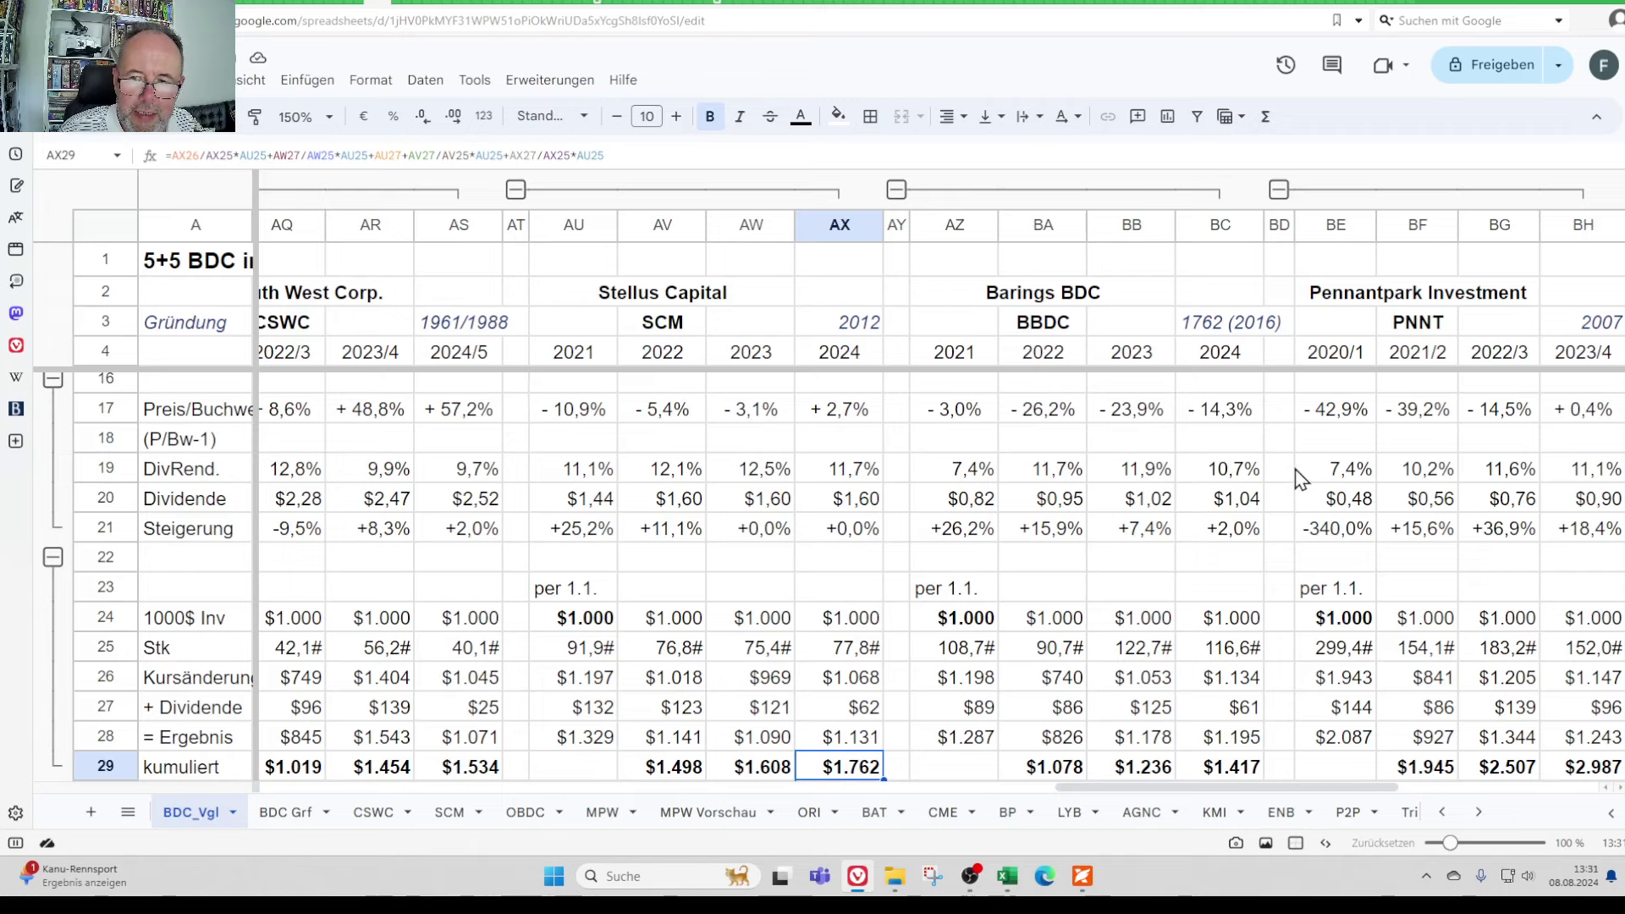
{"action": "left_click", "coordinate": [1327, 660]}
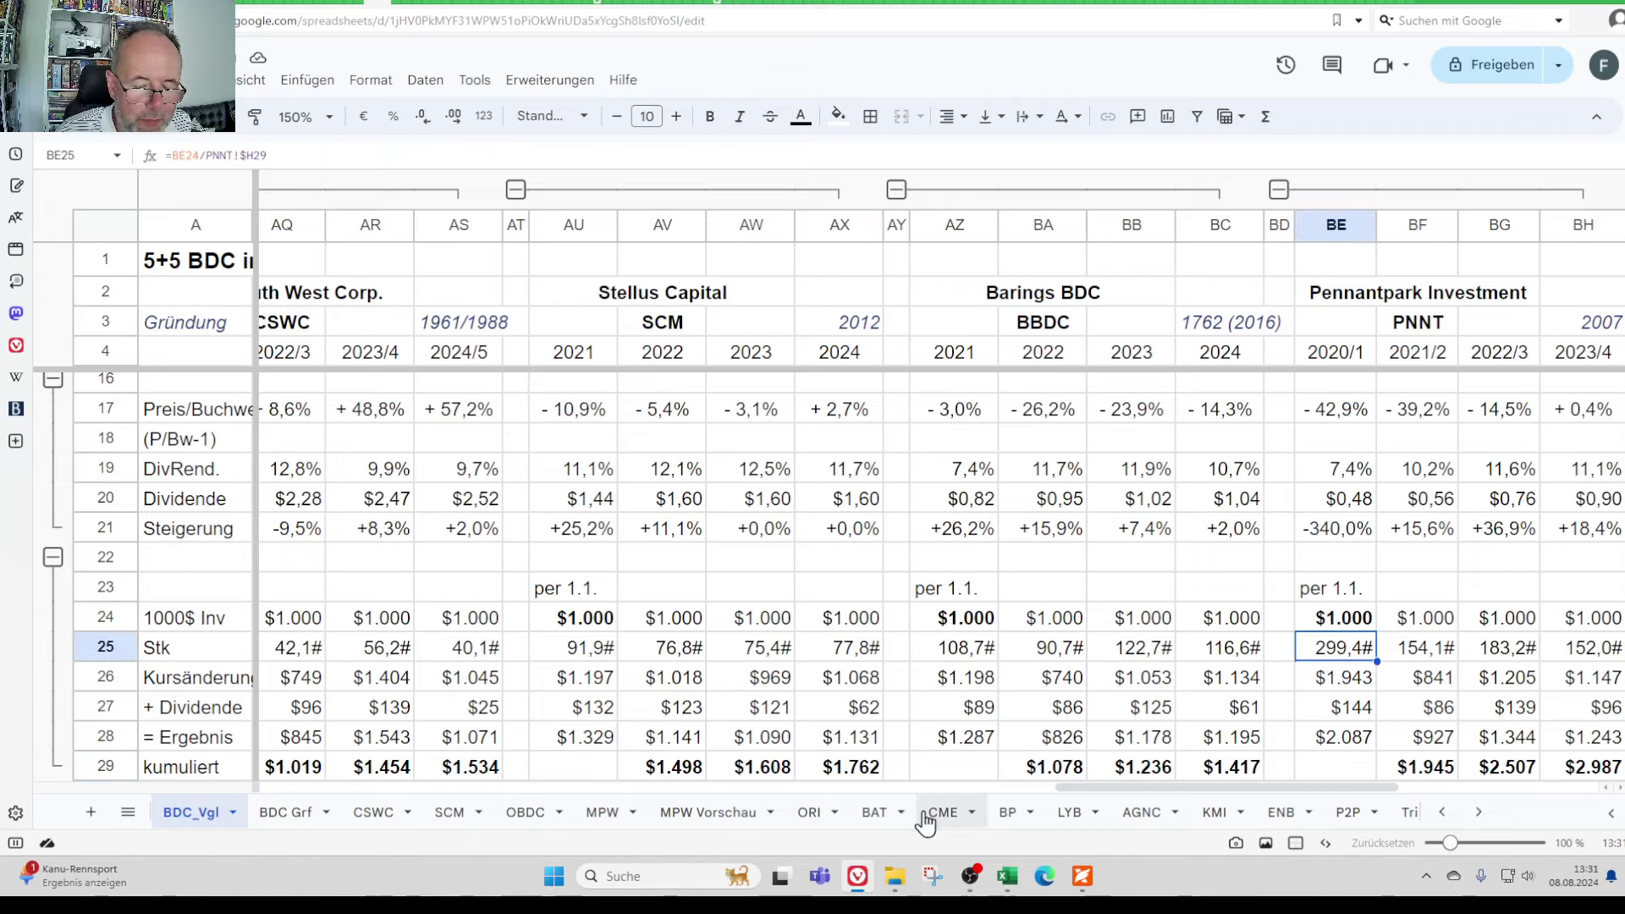
- Review Stellus Capital's share counts (Stk) in row 25 from 2021 in AU25 to 2024 in AX25
{"action": "left_click", "coordinate": [857, 771]}
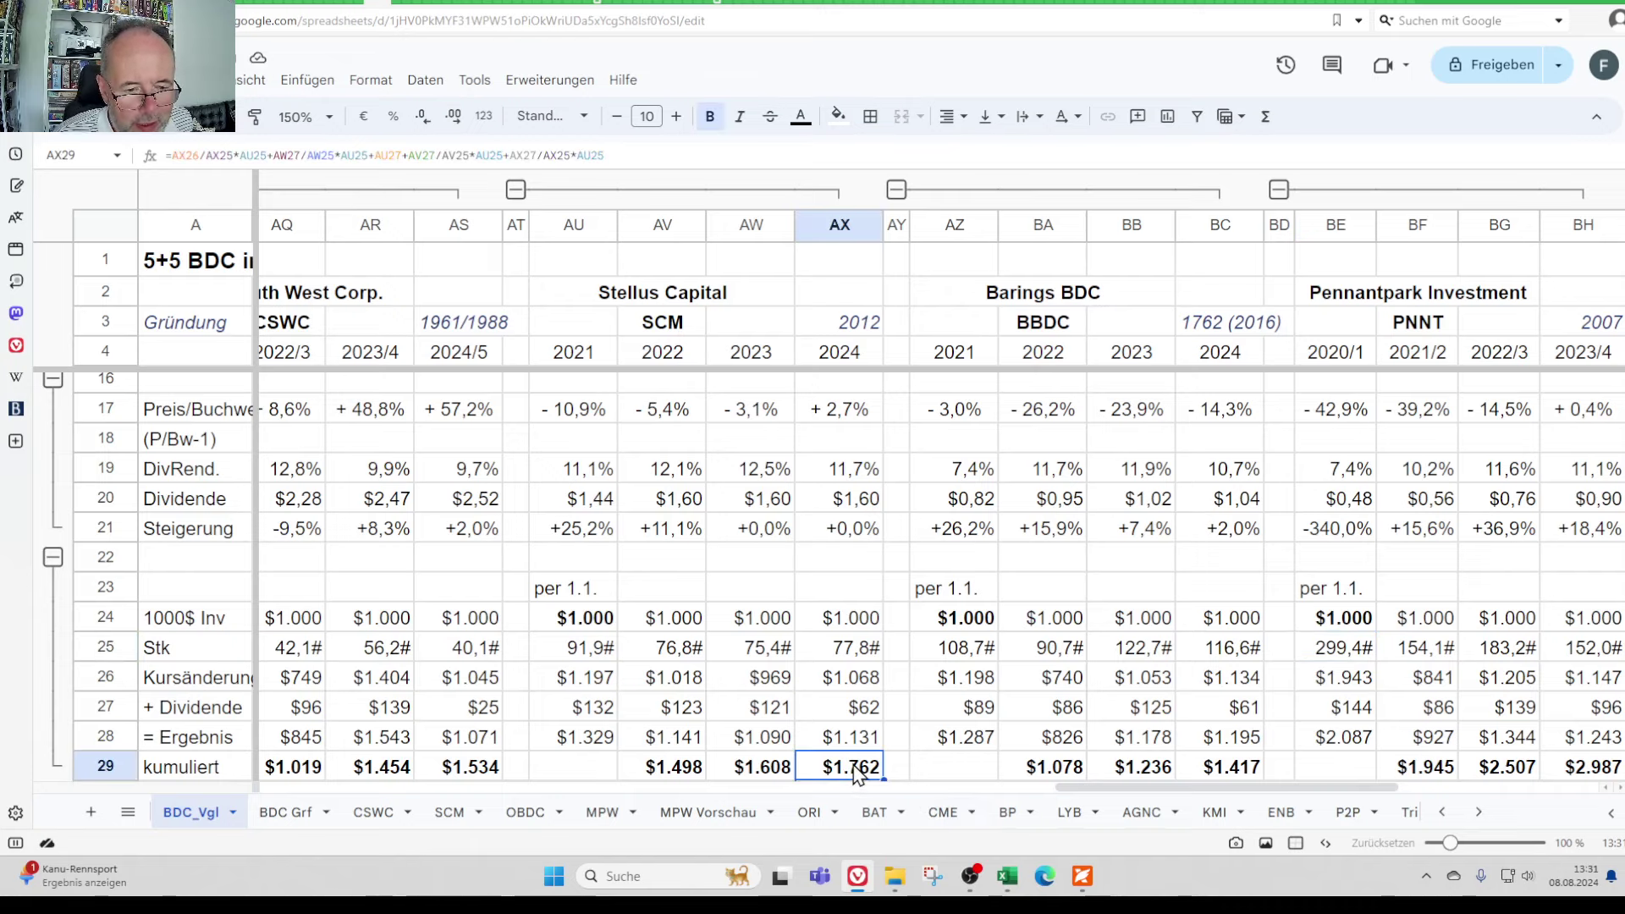
{"action": "key", "text": "Up"}
{"action": "key", "text": "Up"}
{"action": "key", "text": "Up"}
{"action": "key", "text": "Up"}
{"action": "key", "text": "Left"}
{"action": "key", "text": "Left"}
{"action": "key", "text": "Left"}
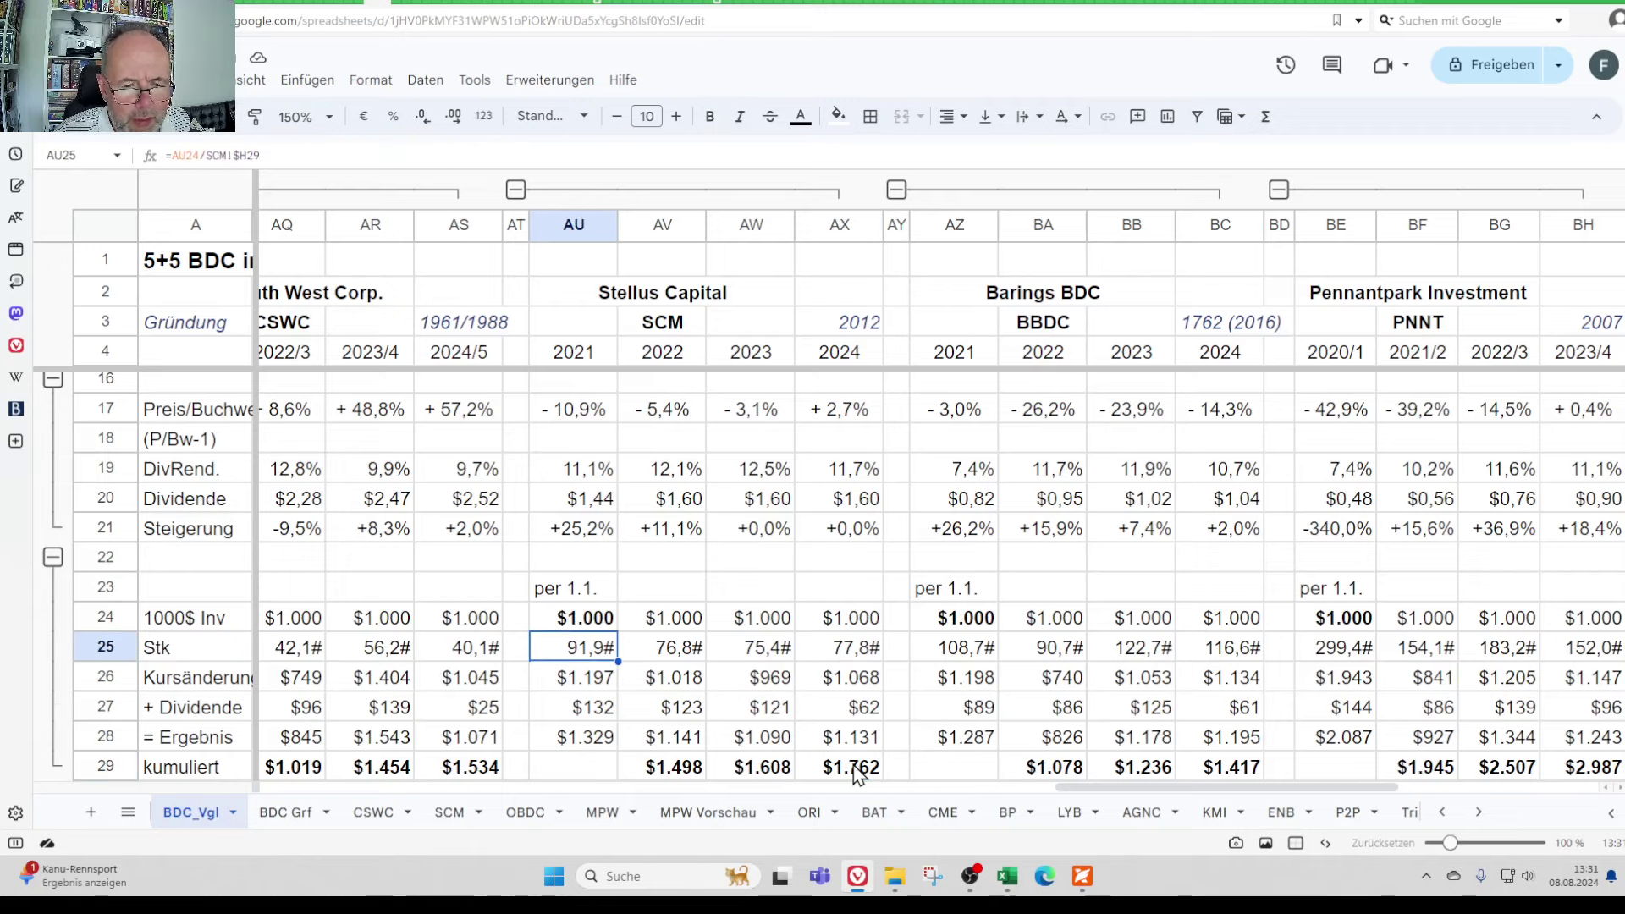
{"action": "key", "text": "Right"}
{"action": "key", "text": "Right"}
{"action": "key", "text": "Right"}
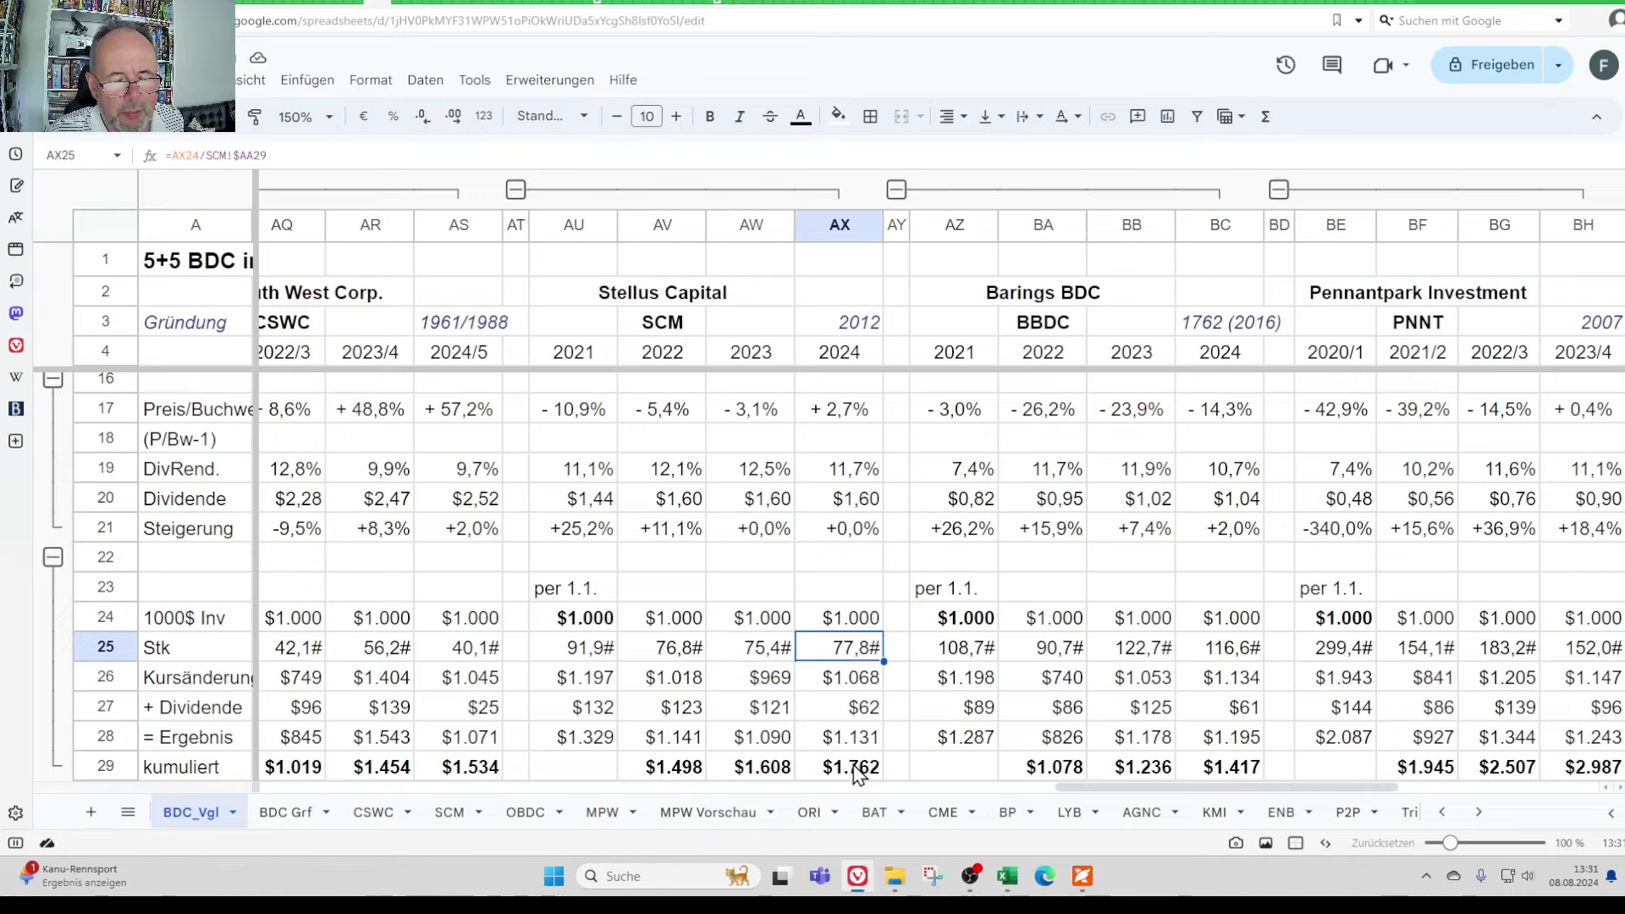
- Trace Stellus Capital's 2021 investment from the share count in AU25 to its result in AU28, ending at the 2024 cumulative value in AX29
{"action": "key", "text": "Left"}
{"action": "key", "text": "Left"}
{"action": "key", "text": "Left"}
{"action": "key", "text": "Left"}
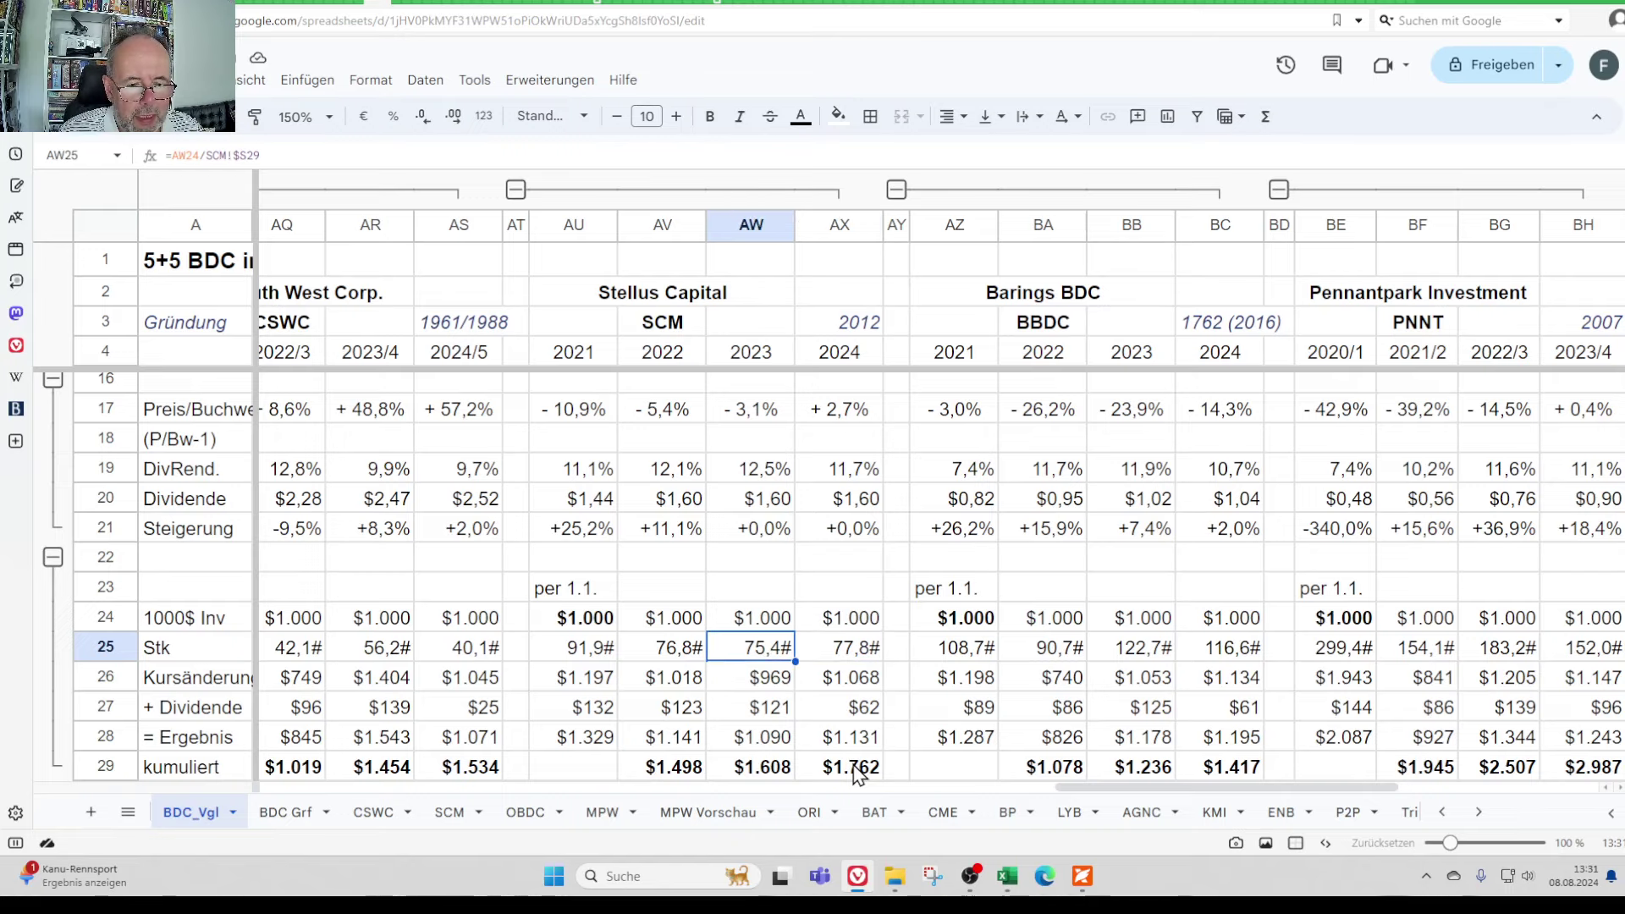
{"action": "key", "text": "Right"}
{"action": "key", "text": "Down"}
{"action": "key", "text": "Down"}
{"action": "key", "text": "Down"}
{"action": "key", "text": "Down"}
{"action": "key", "text": "Down"}
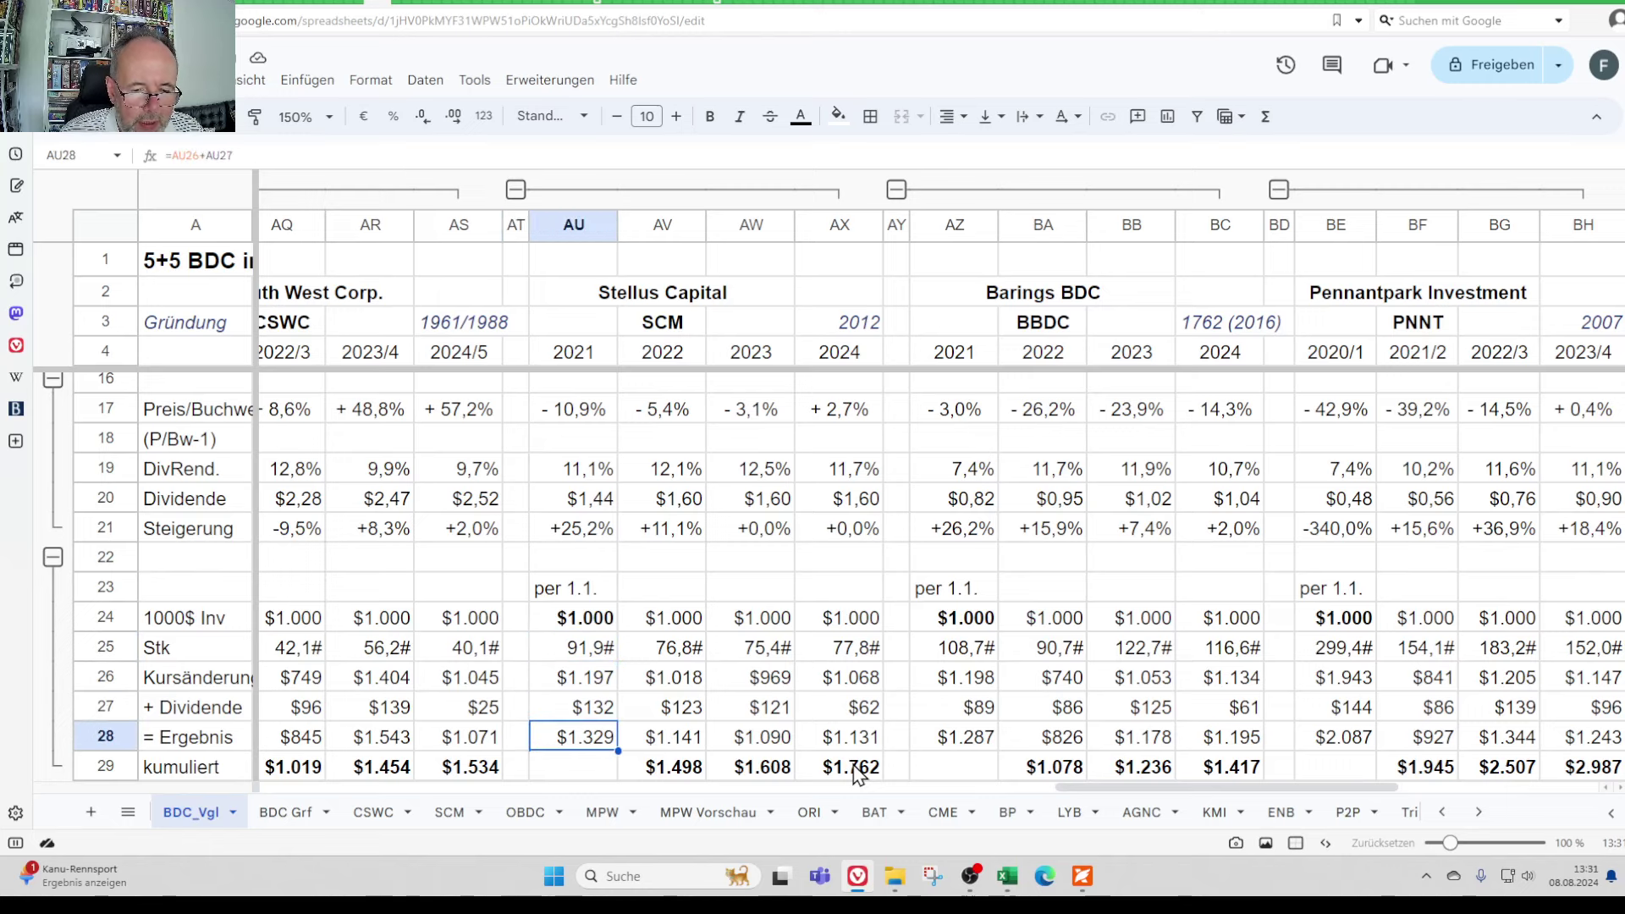
{"action": "key", "text": "Right"}
{"action": "key", "text": "Right"}
{"action": "key", "text": "Right"}
{"action": "key", "text": "Up"}
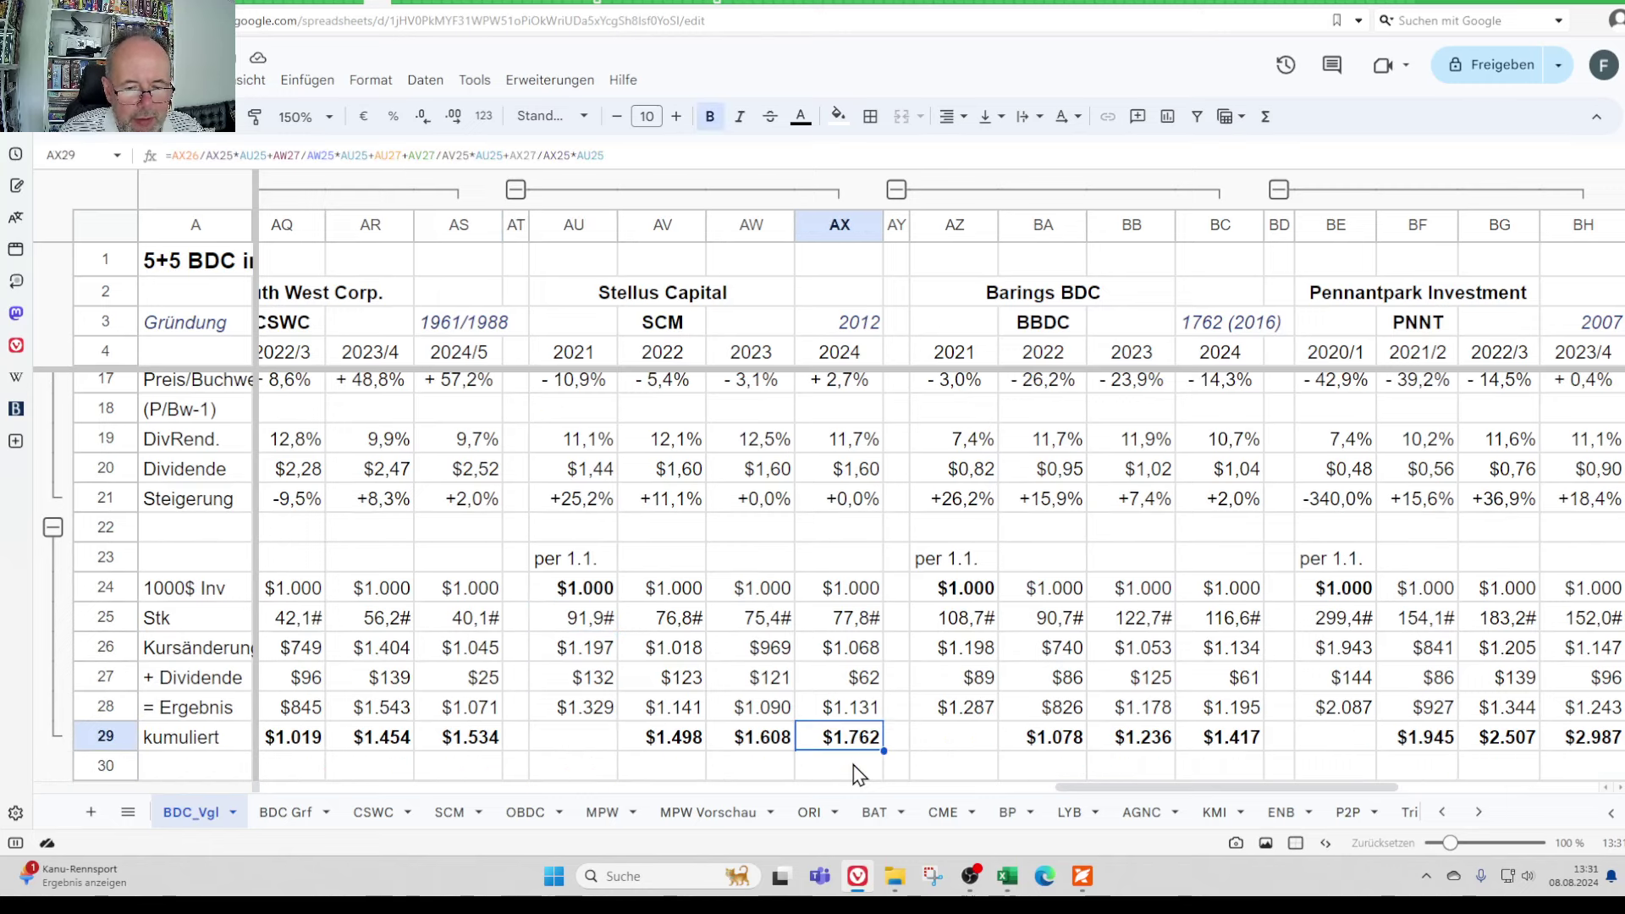
- Switch to Stellus Capital's second-quarter 2024 press release and open its printer-friendly preview, closing it without printing
{"action": "left_click", "coordinate": [436, 8]}
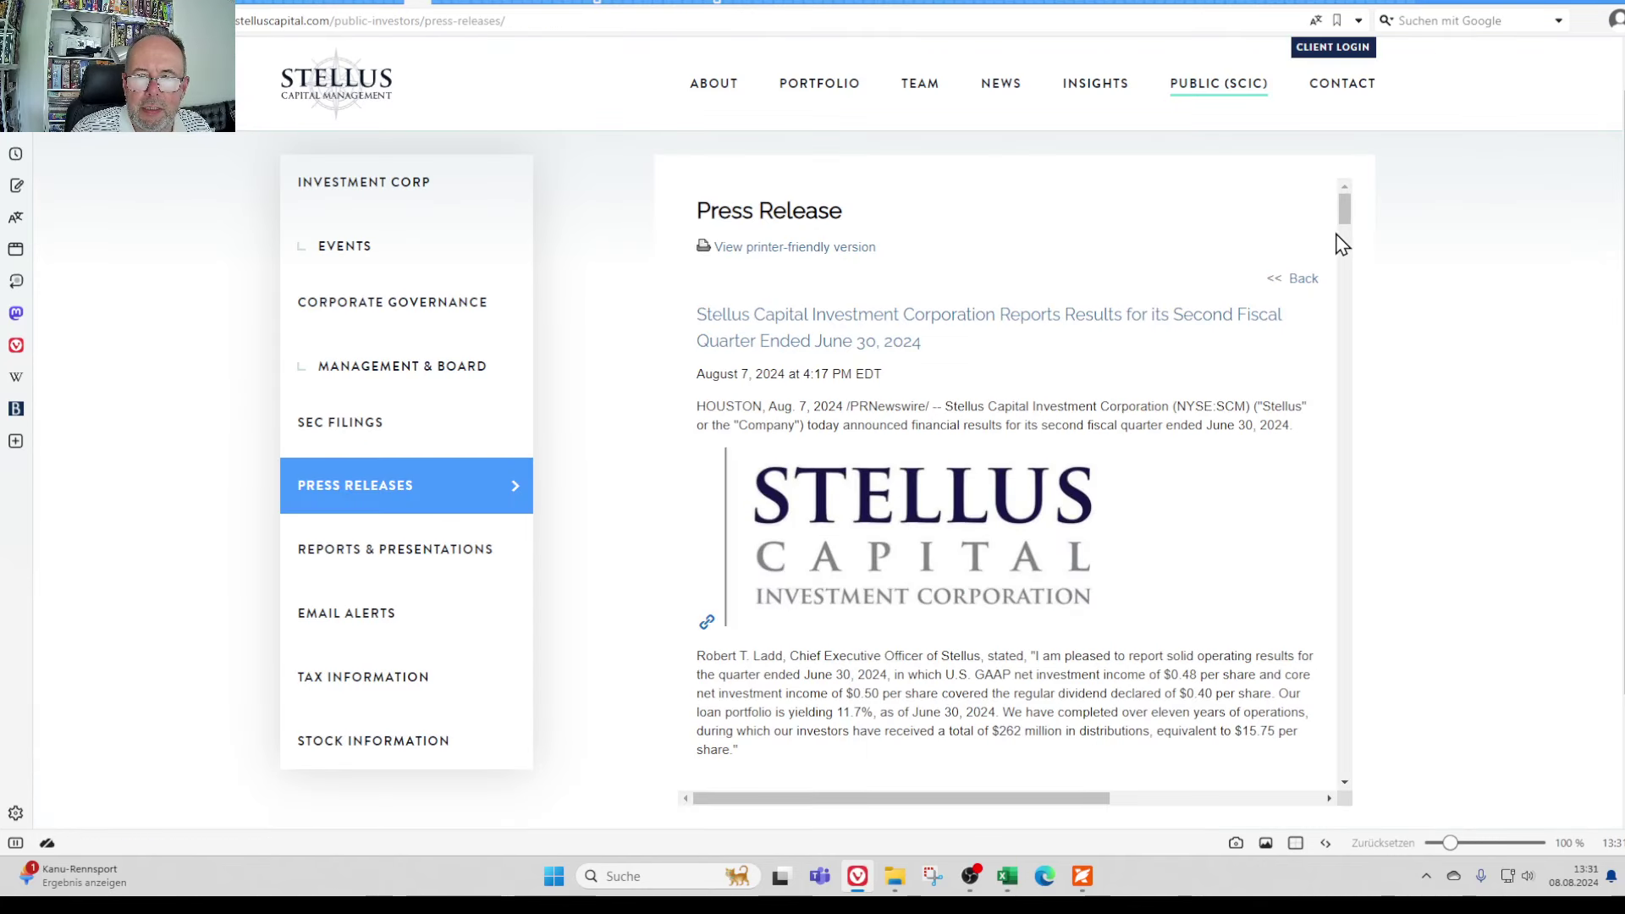
{"action": "left_click", "coordinate": [815, 263]}
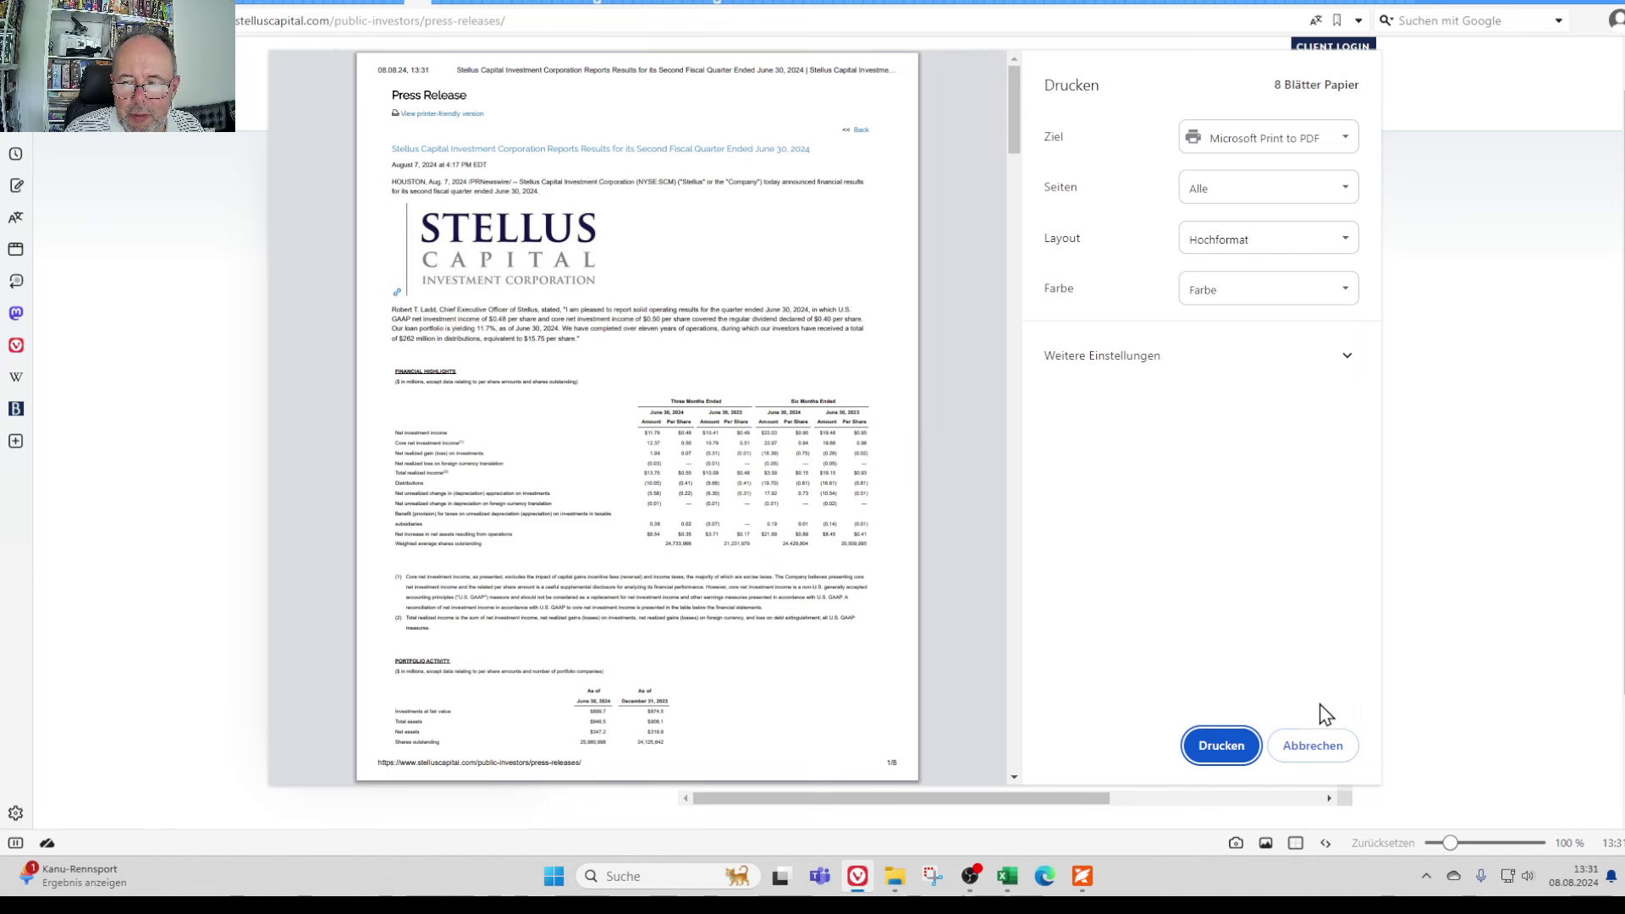
{"action": "left_click", "coordinate": [1313, 749]}
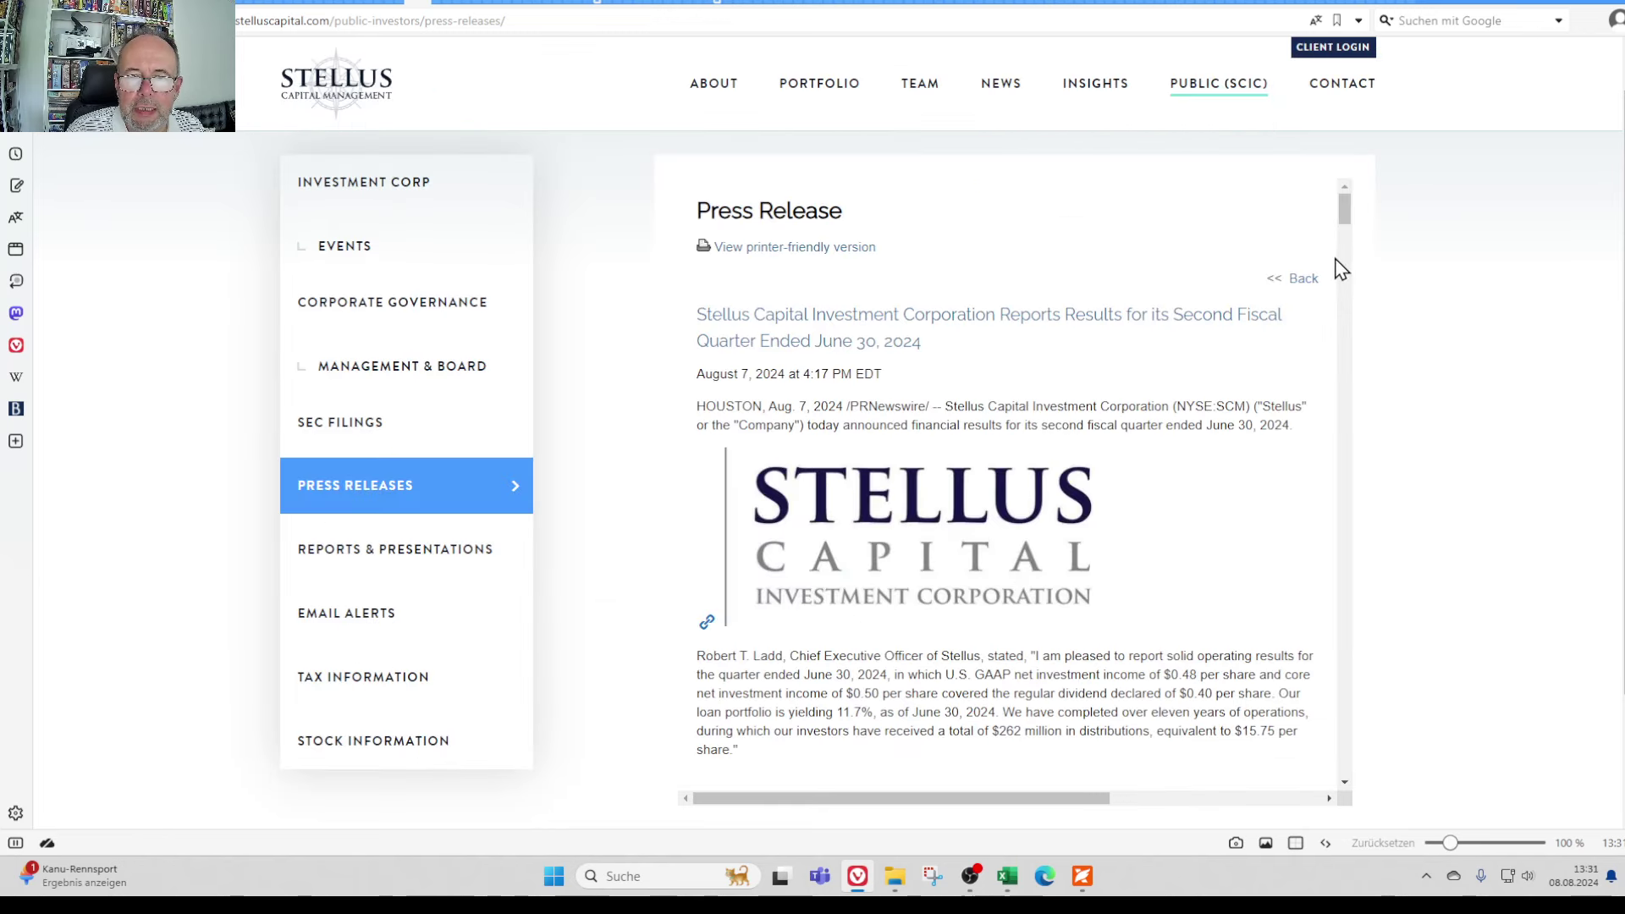
- Examine the weighted average portfolio yields, distributions and recent portfolio activity in the Stellus Capital press release
{"action": "left_click_drag", "start_coordinate": [1344, 206], "coordinate": [1355, 292]}
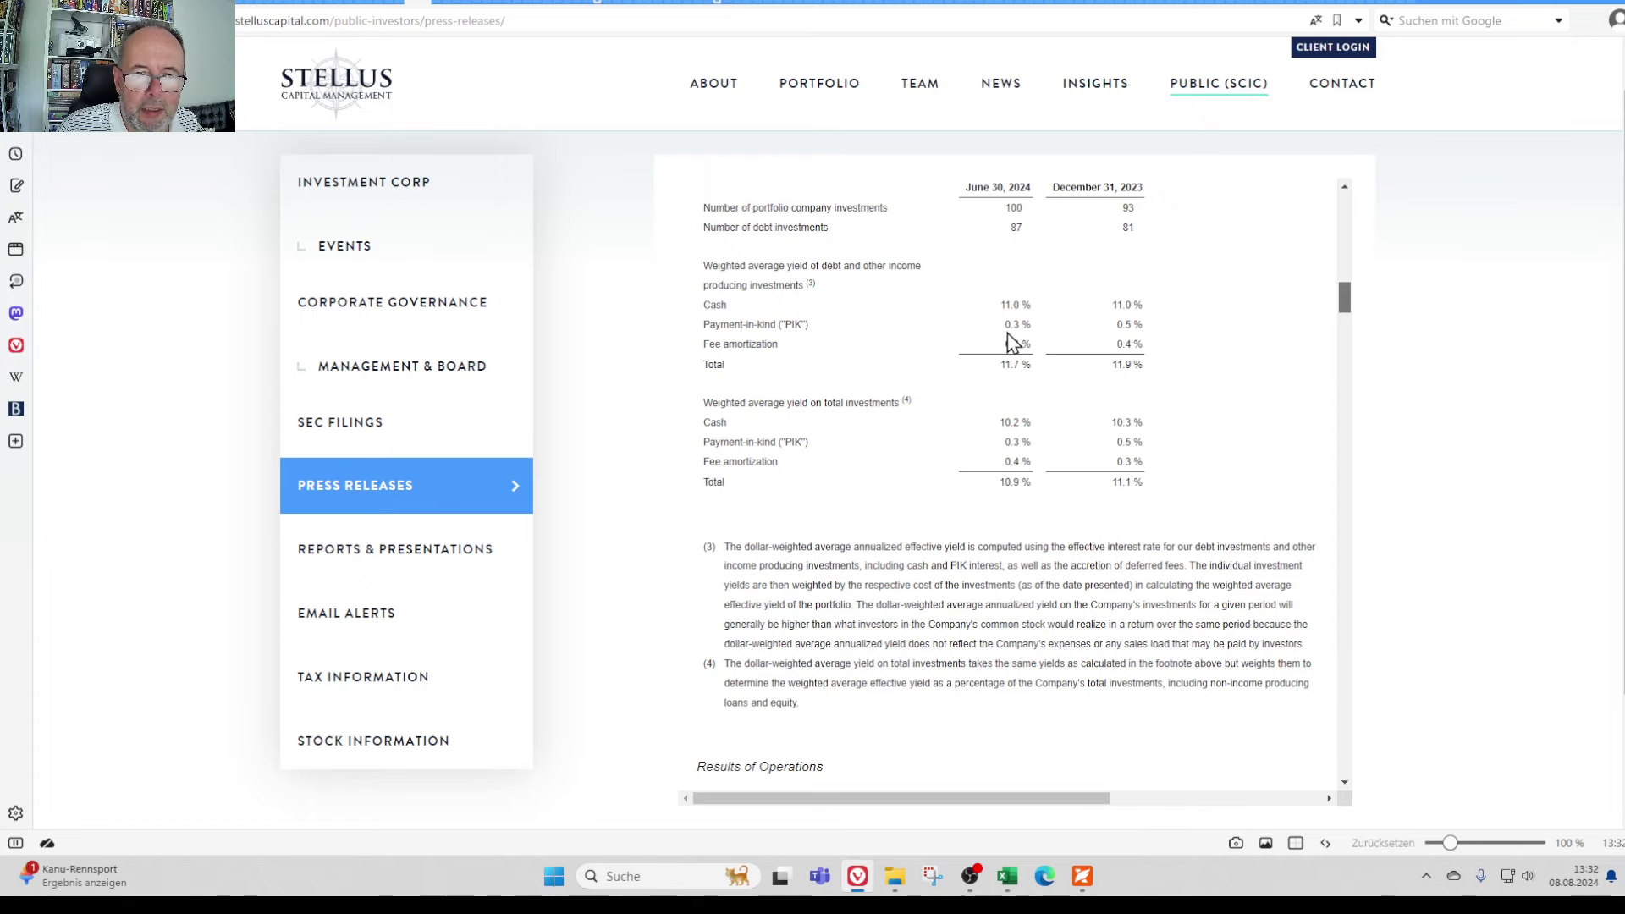
{"action": "left_click_drag", "start_coordinate": [1348, 291], "coordinate": [1352, 374]}
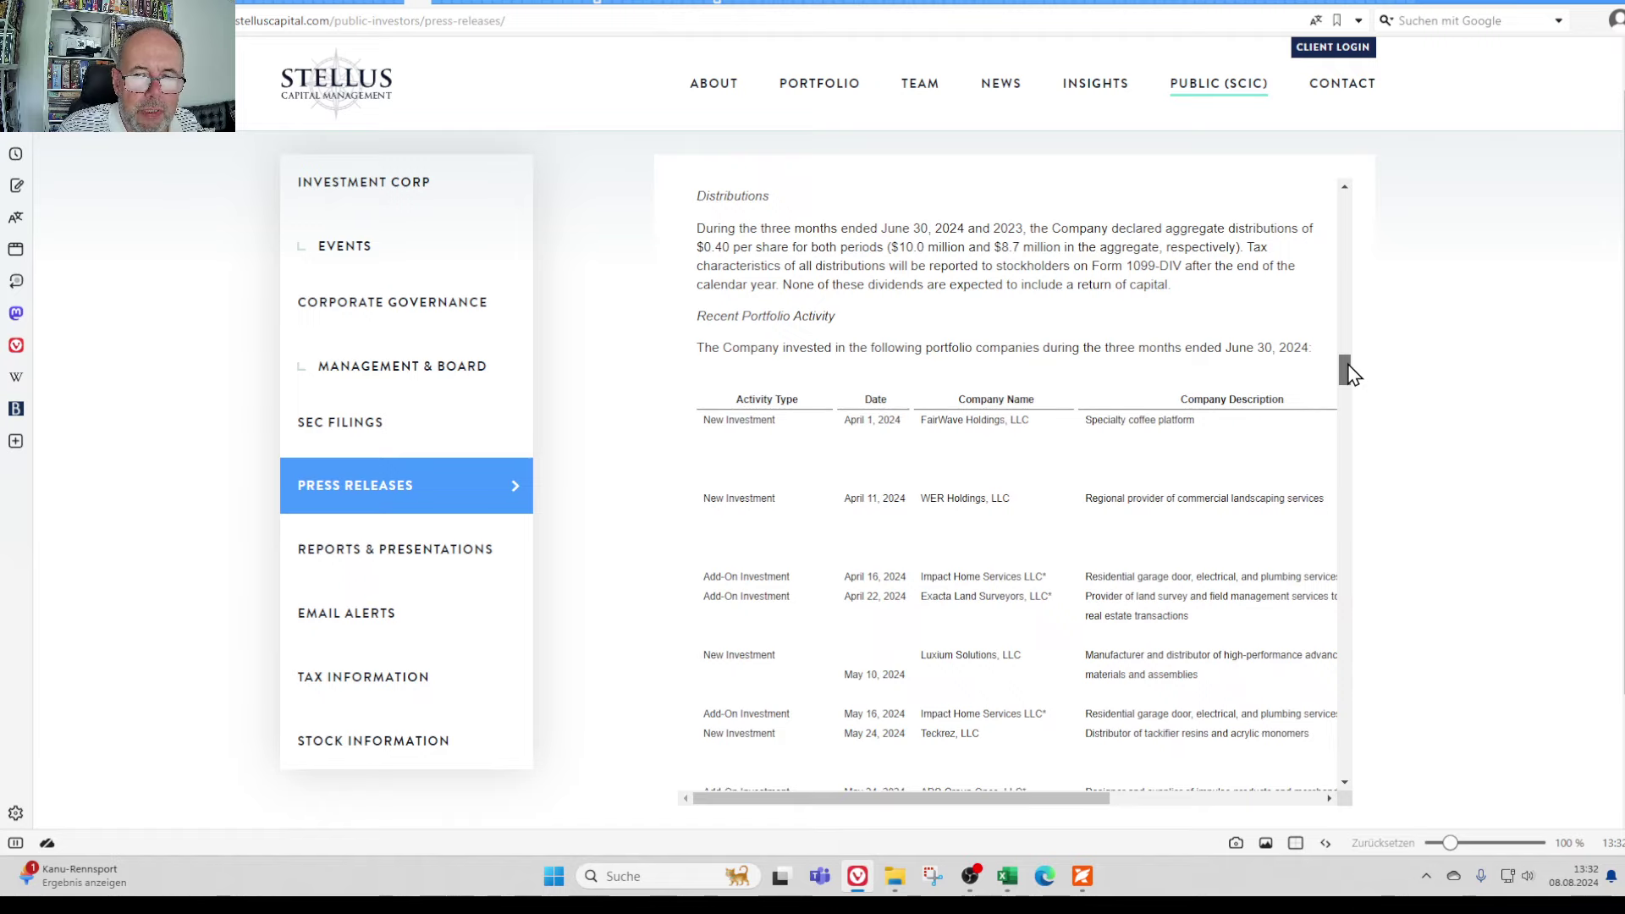
{"action": "mouse_move", "coordinate": [1351, 375]}
{"action": "left_mouse_down"}
{"action": "mouse_move", "coordinate": [1349, 396]}
{"action": "mouse_move", "coordinate": [1351, 377]}
{"action": "left_mouse_up"}
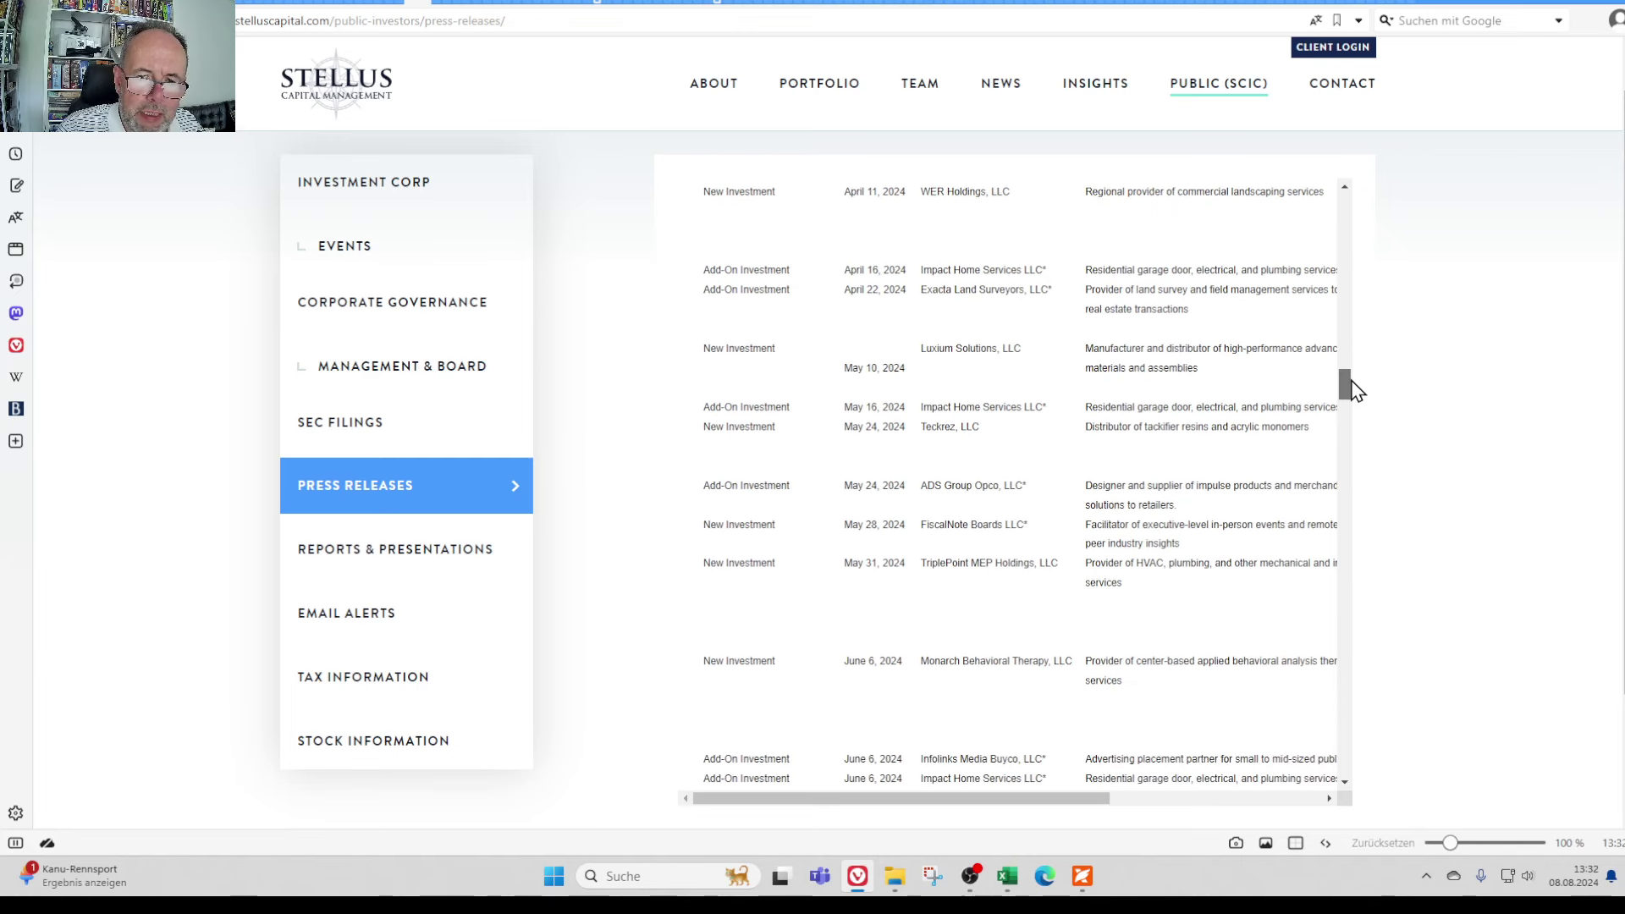
{"action": "left_click_drag", "start_coordinate": [1352, 380], "coordinate": [1353, 385]}
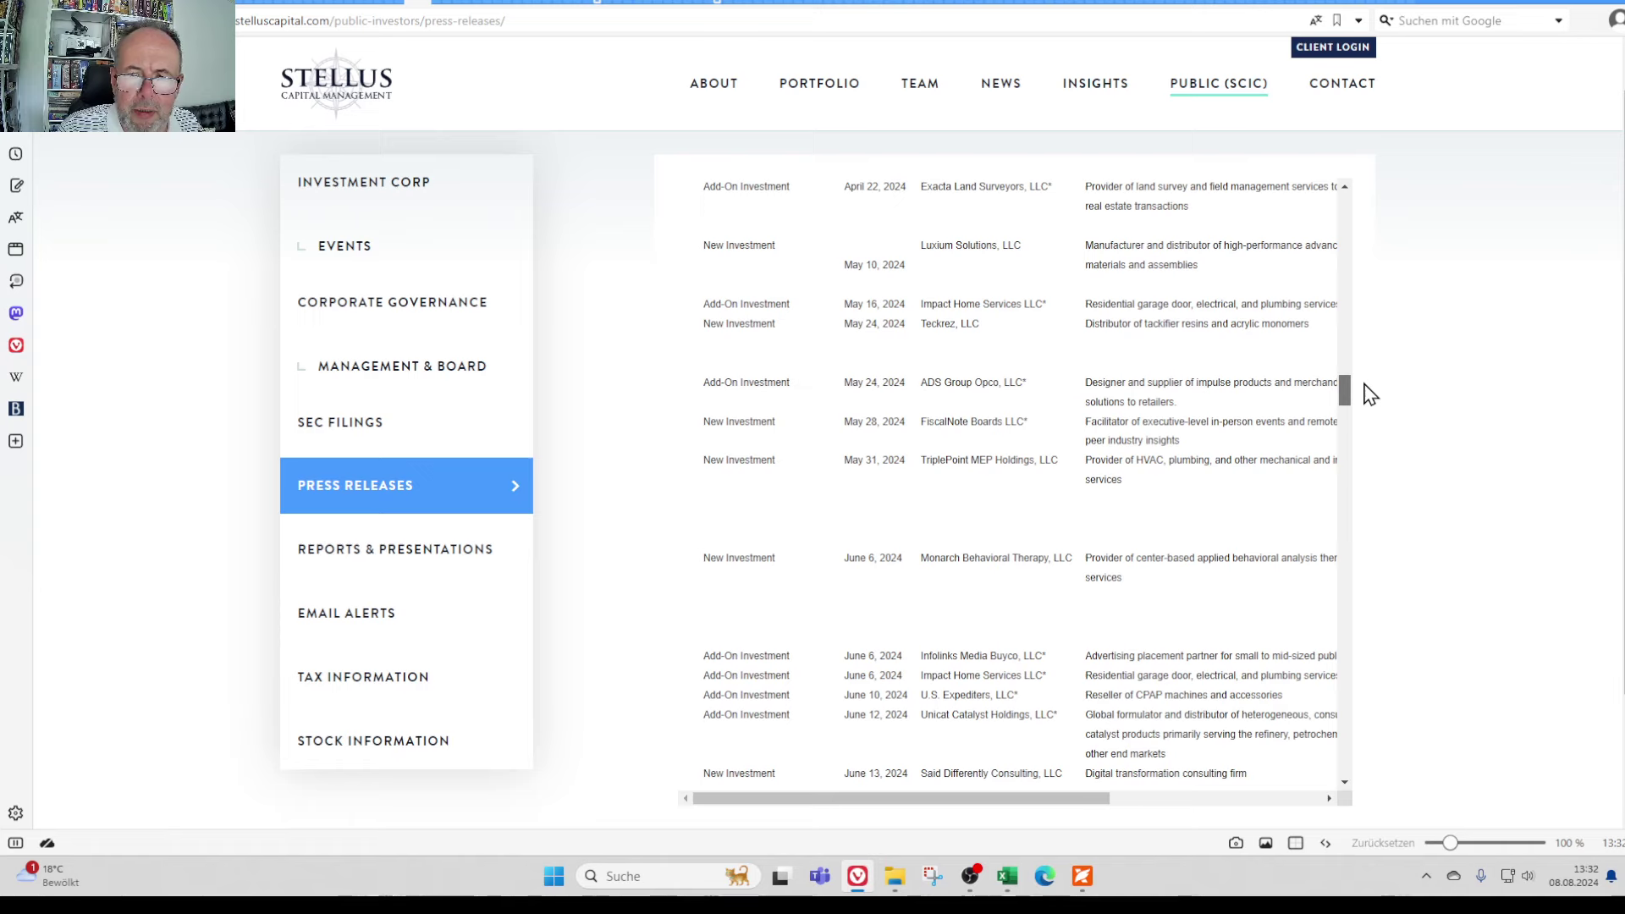
{"action": "mouse_move", "coordinate": [1345, 392]}
{"action": "left_mouse_down"}
{"action": "mouse_move", "coordinate": [1352, 452]}
{"action": "mouse_move", "coordinate": [1349, 382]}
{"action": "left_mouse_up"}
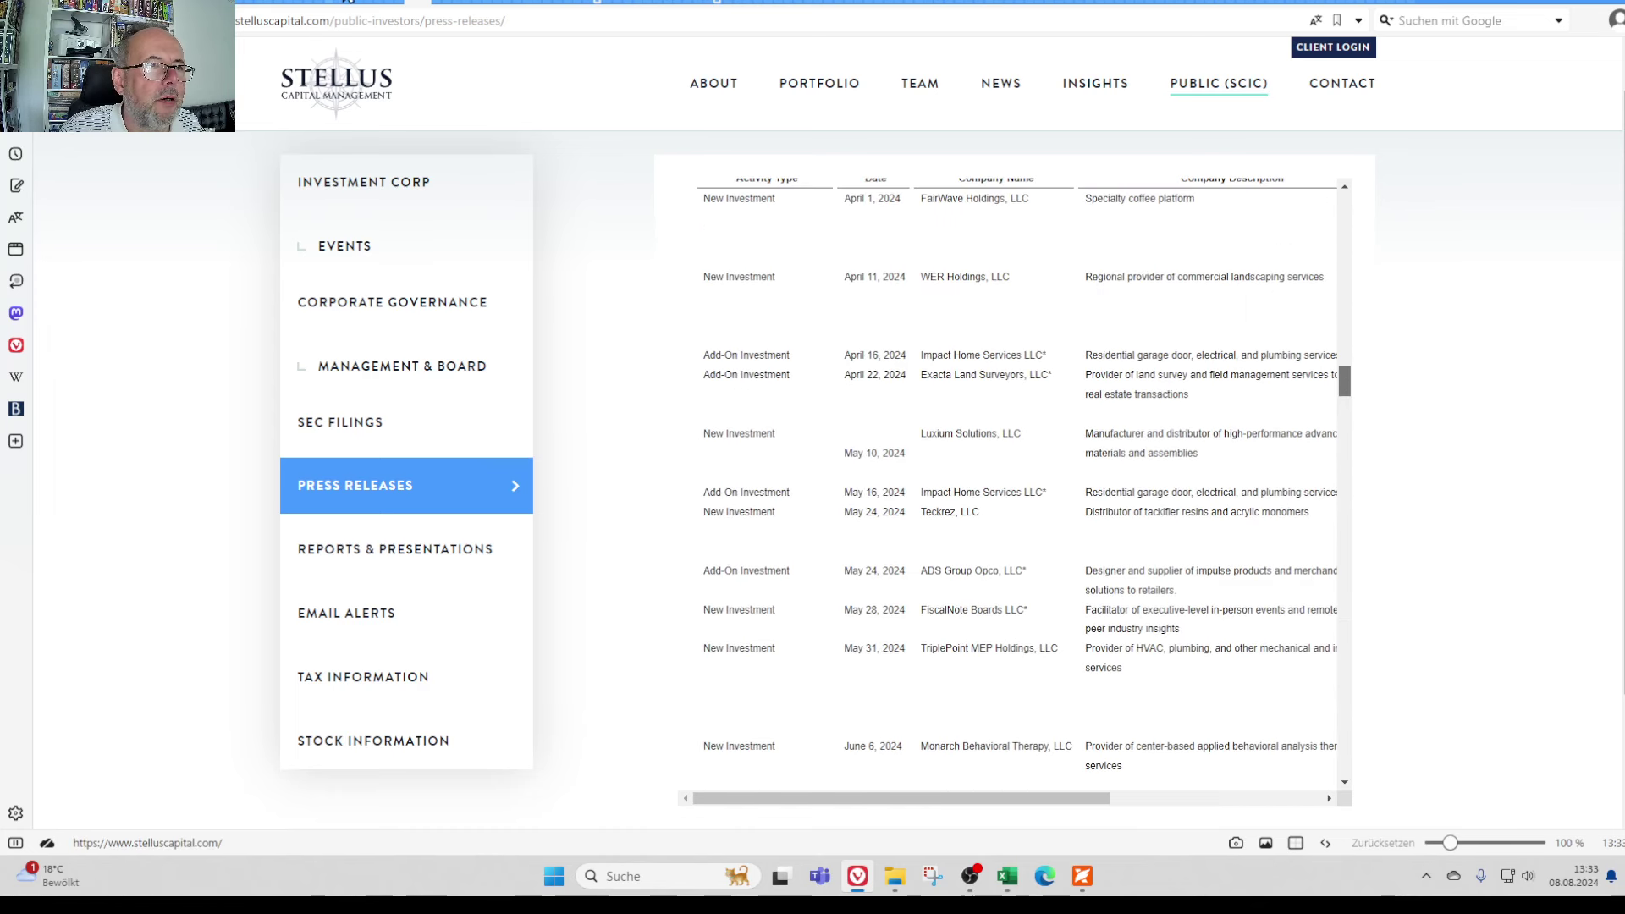
- Check Stellus Capital's Q2 2024 investments in AF6 of the spreadsheet's SCM sheet and return to the press release
{"action": "left_click", "coordinate": [366, 4]}
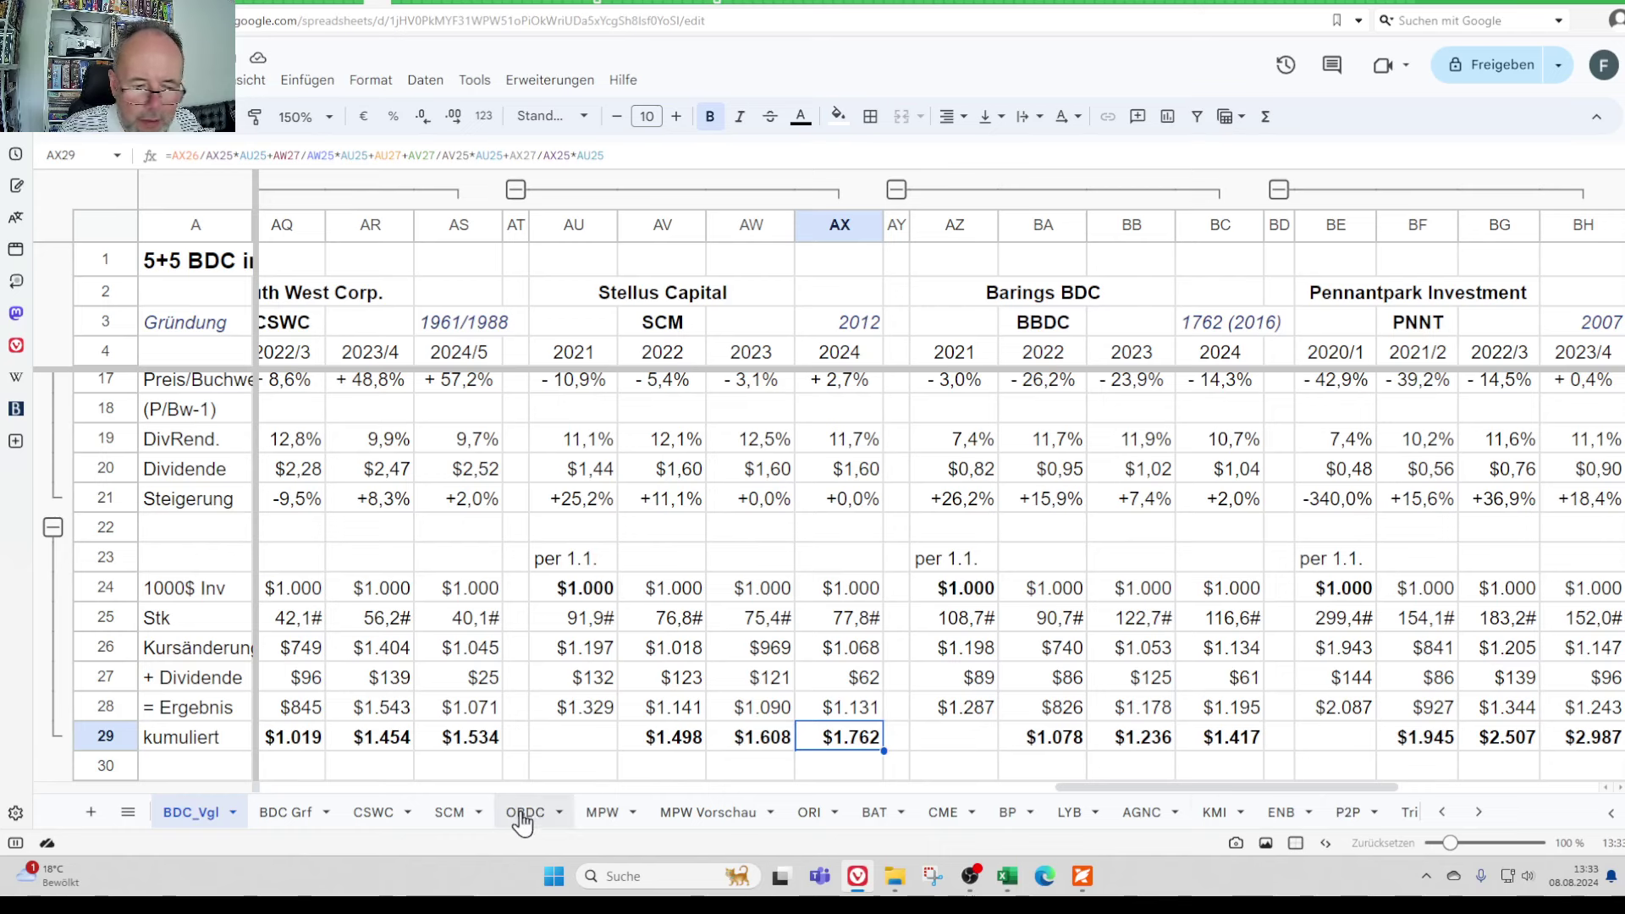
{"action": "left_click", "coordinate": [461, 818]}
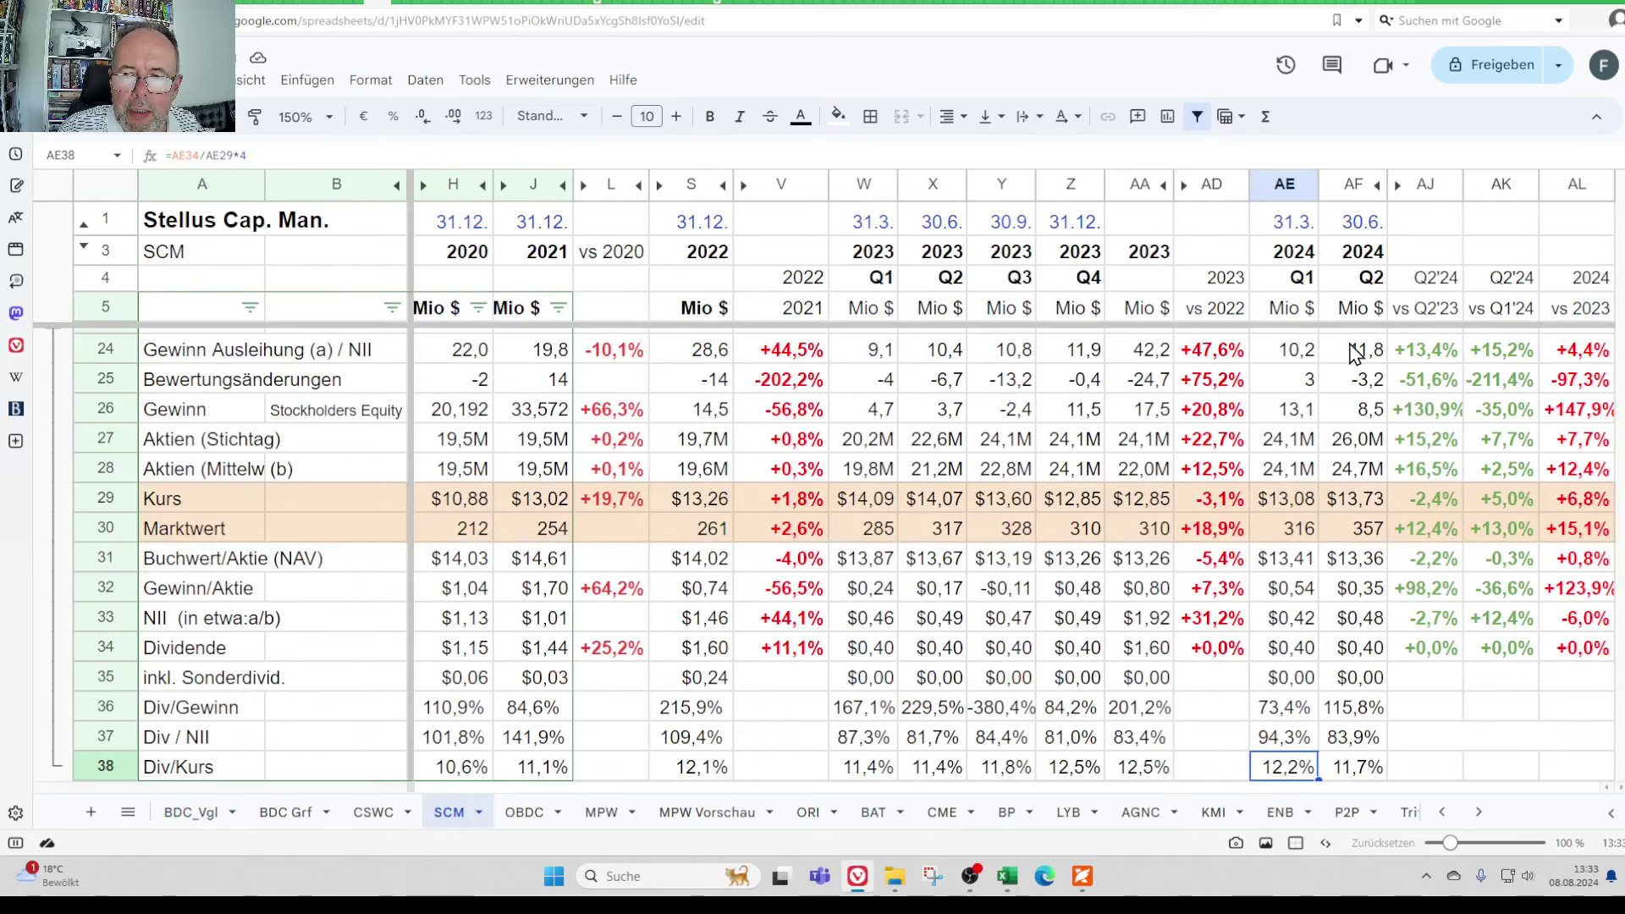
{"action": "left_click", "coordinate": [1337, 317]}
{"action": "key", "text": "Down"}
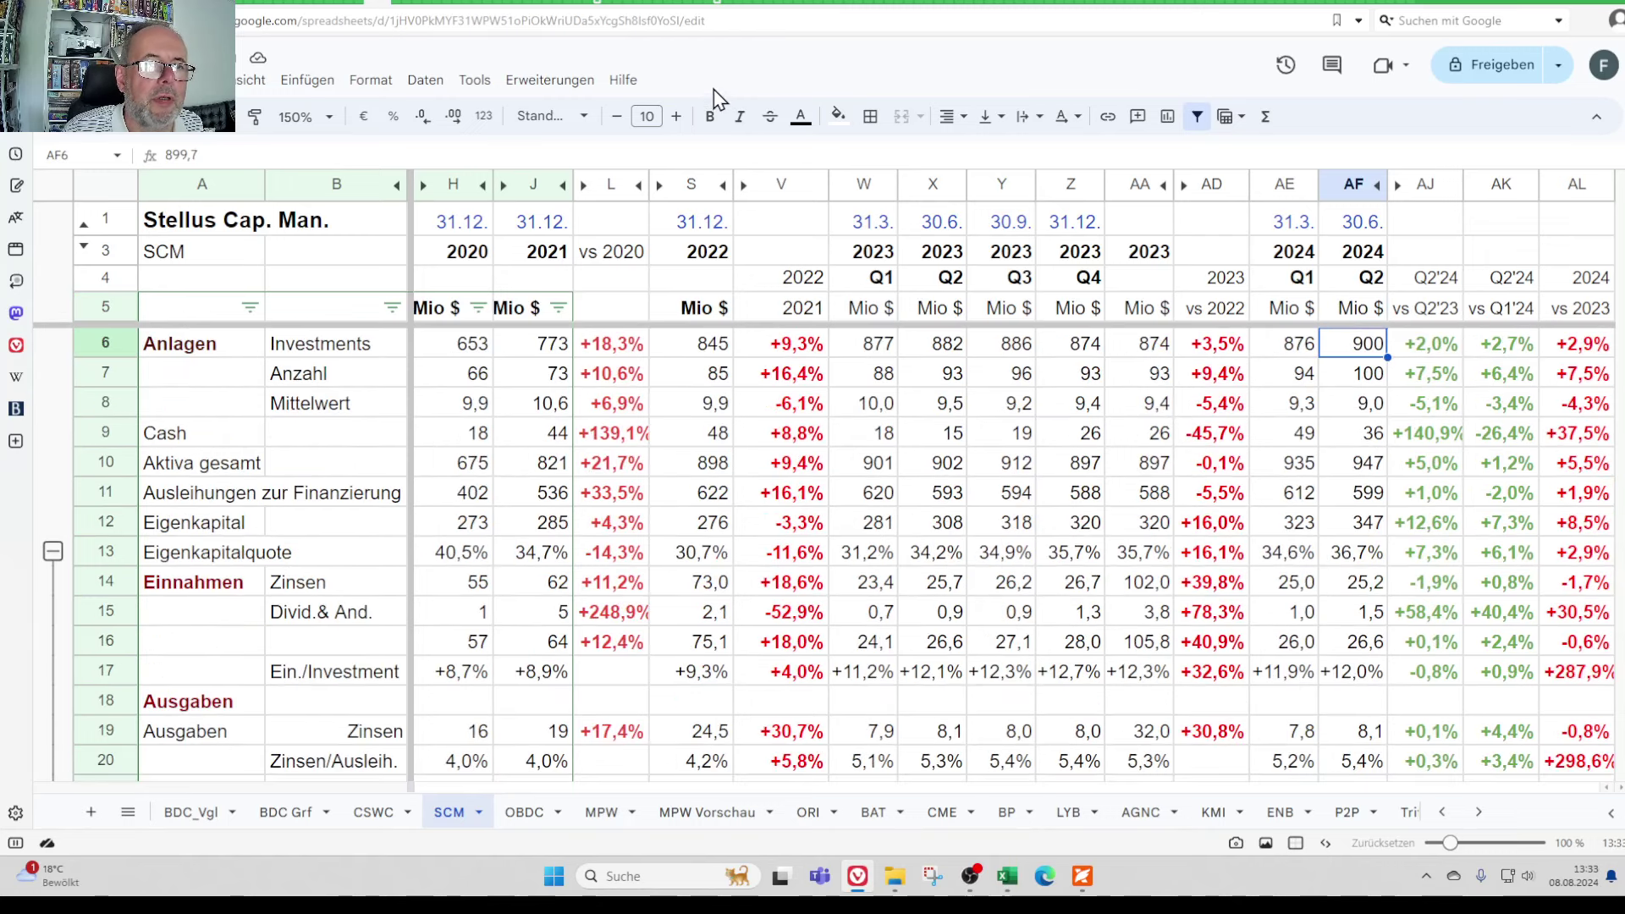
{"action": "left_click", "coordinate": [436, 5]}
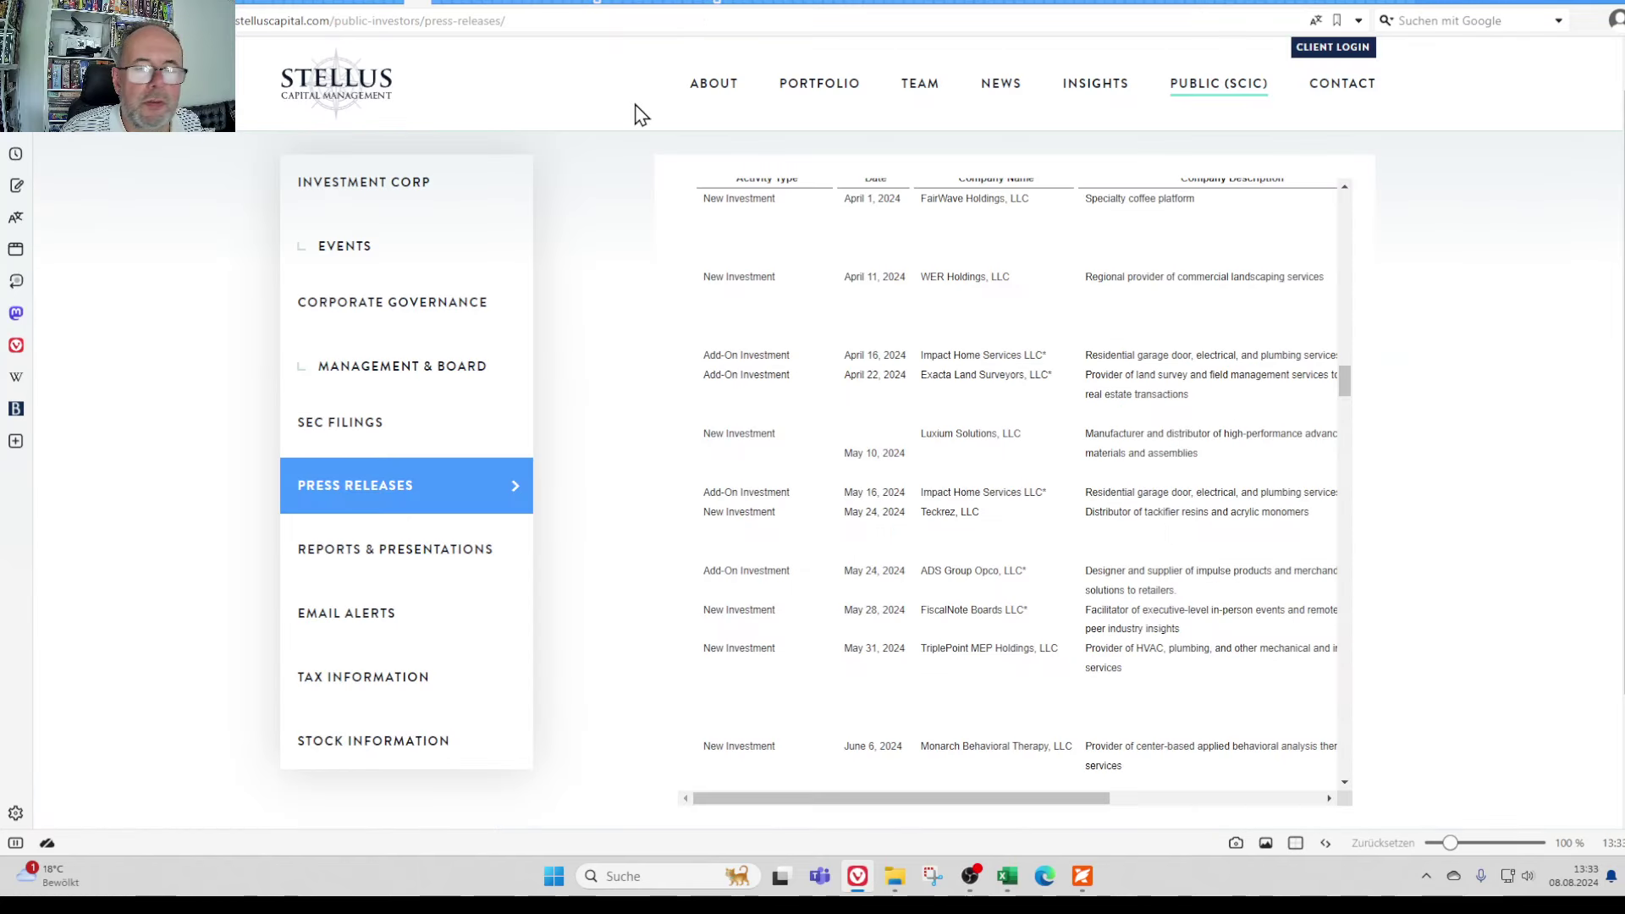
- Examine the investments realized during the three months ended June 30, 2024, including proceeds received, realized gains and instrument types
{"action": "left_click_drag", "start_coordinate": [1346, 381], "coordinate": [1358, 426]}
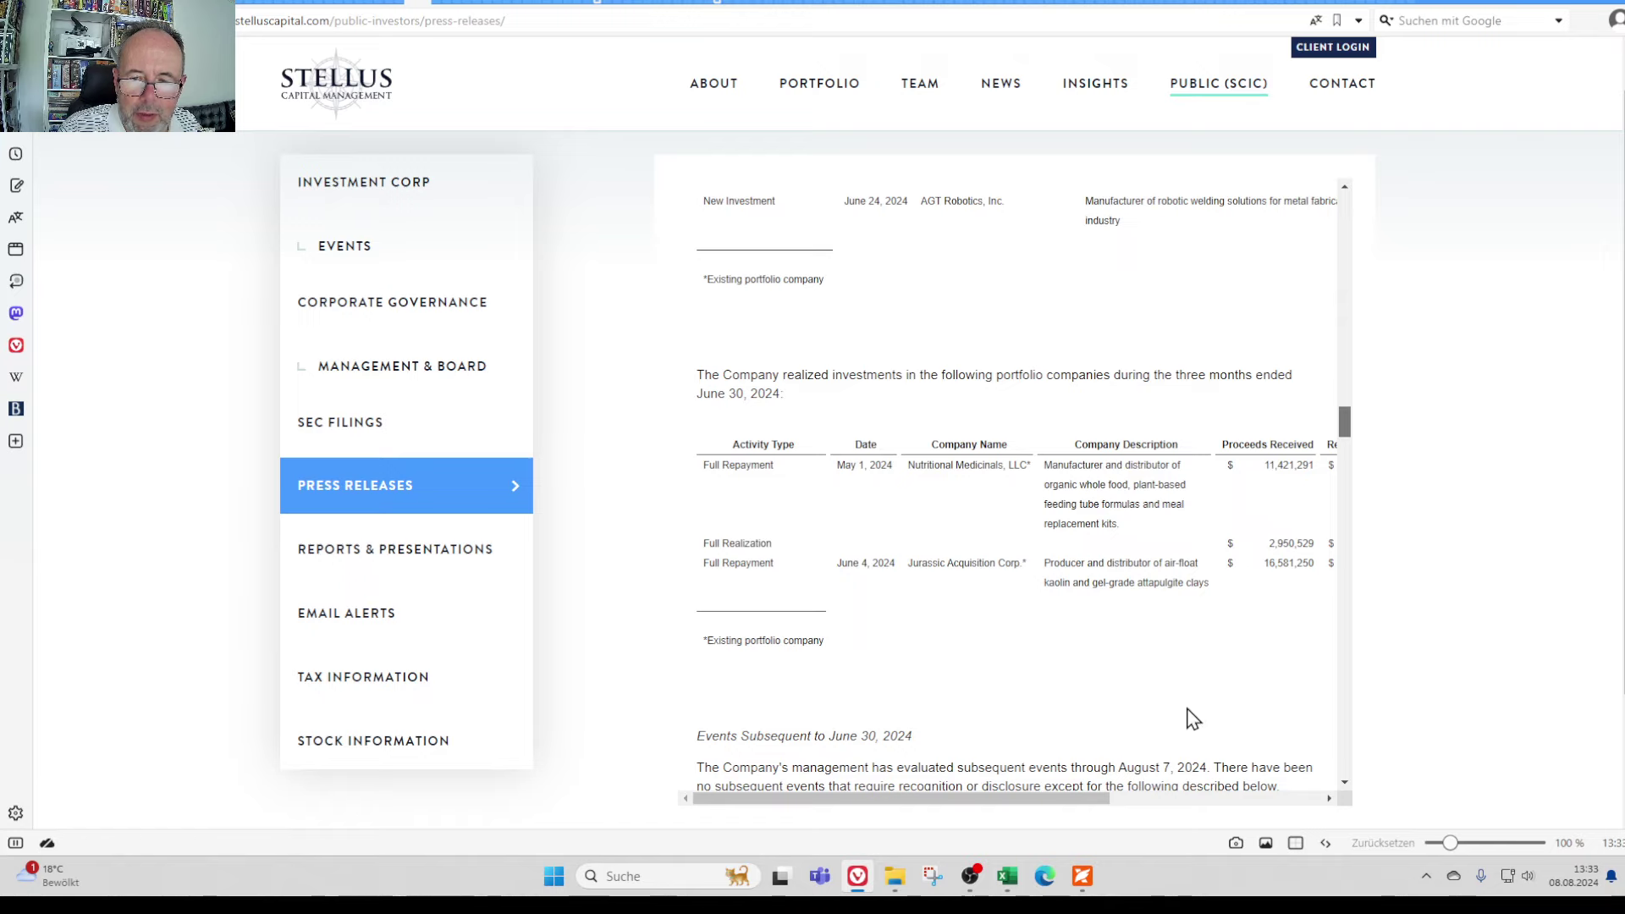
{"action": "left_click_drag", "start_coordinate": [975, 800], "coordinate": [1107, 809]}
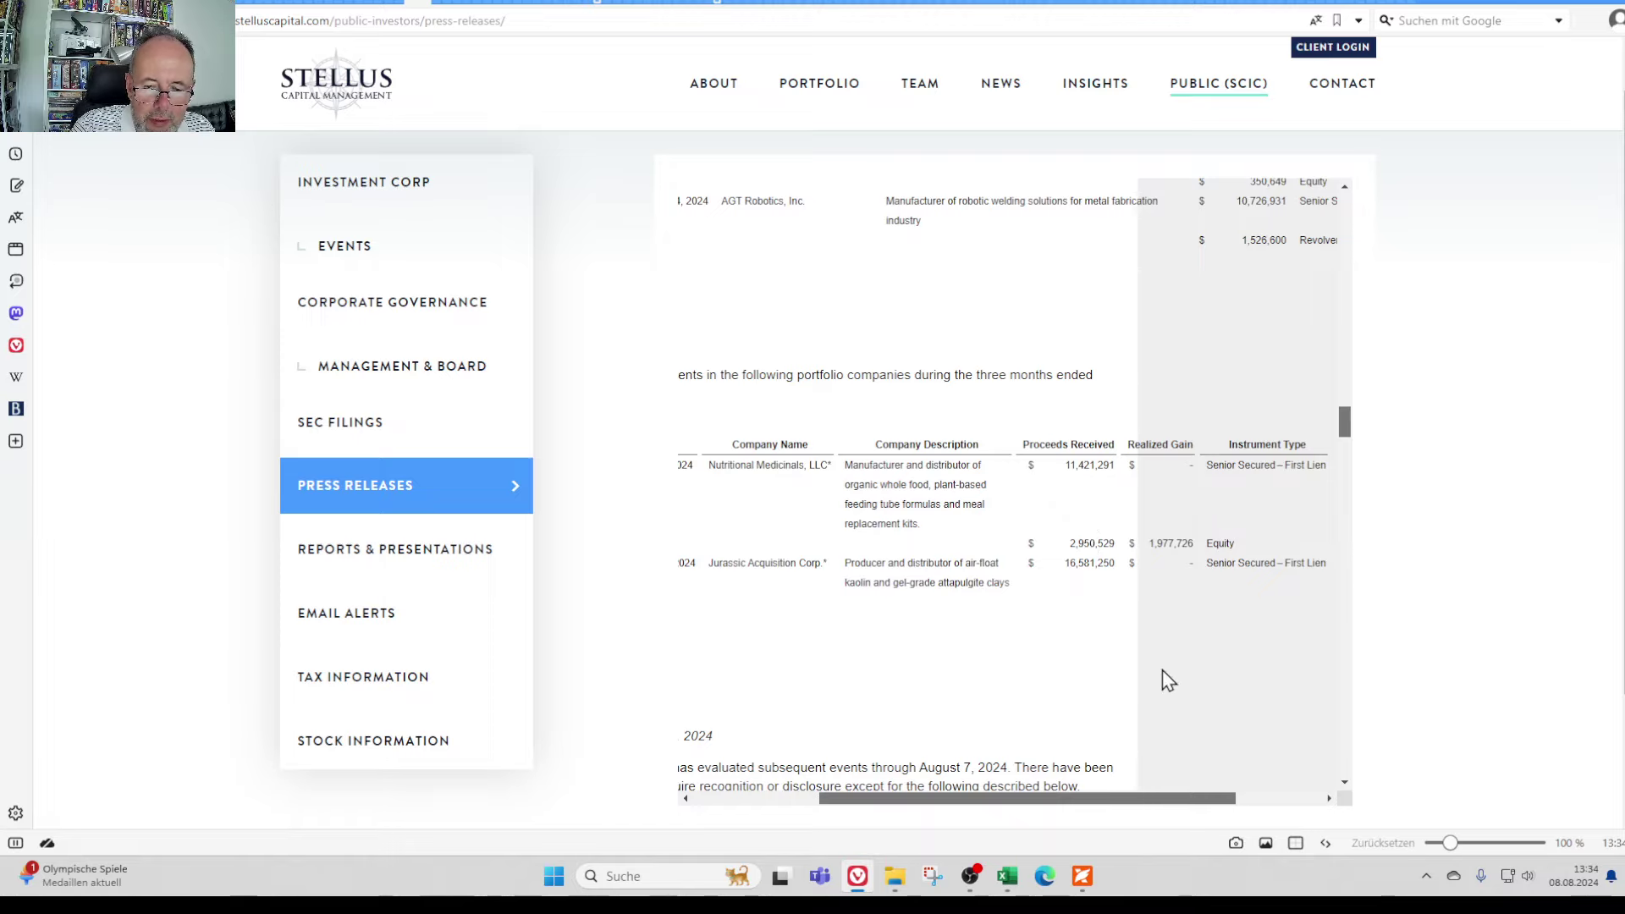
{"action": "left_click_drag", "start_coordinate": [1166, 795], "coordinate": [1012, 804]}
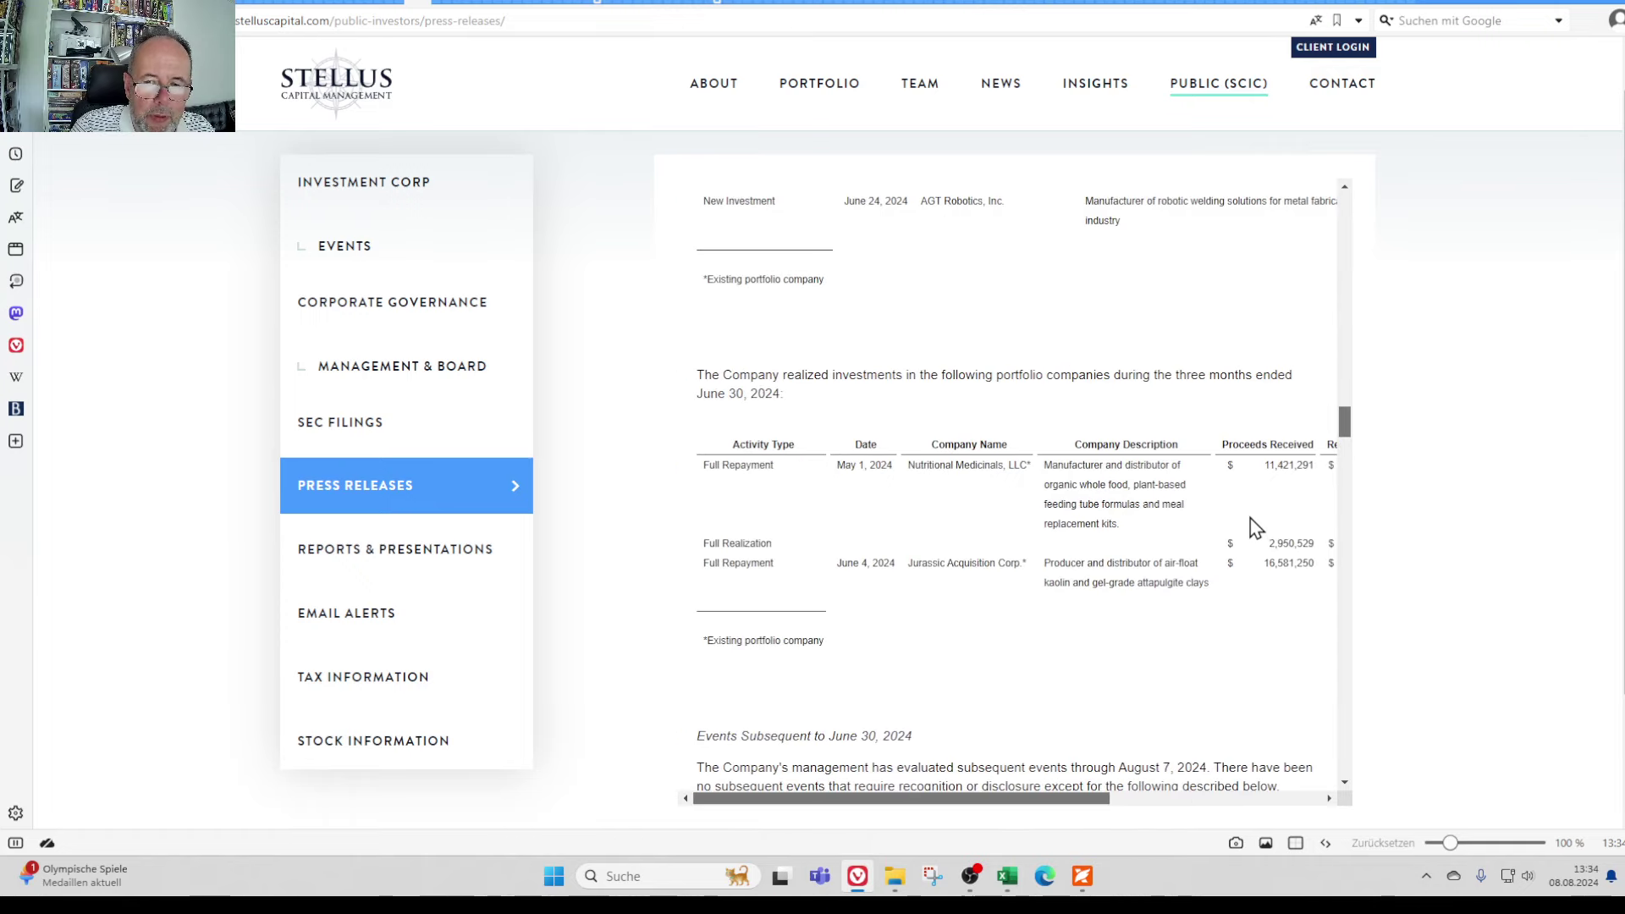
- Review the events subsequent to June 30, 2024, covering new and realized investments, the credit facility and declared distributions
{"action": "left_click_drag", "start_coordinate": [1345, 431], "coordinate": [1350, 466]}
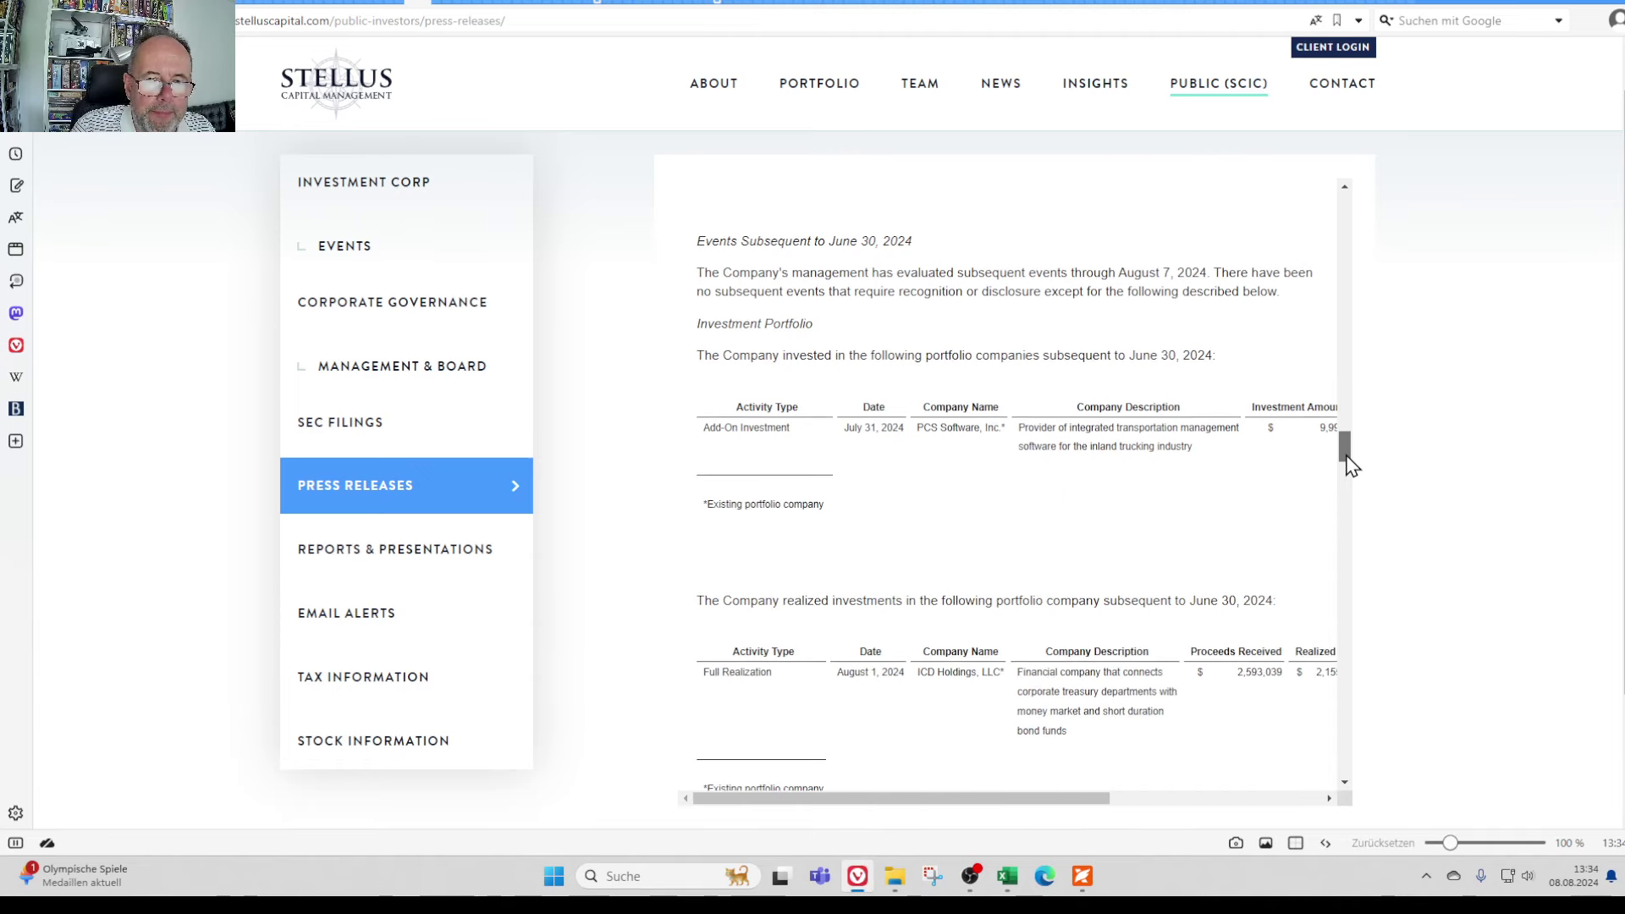
{"action": "left_click_drag", "start_coordinate": [1347, 457], "coordinate": [1349, 461]}
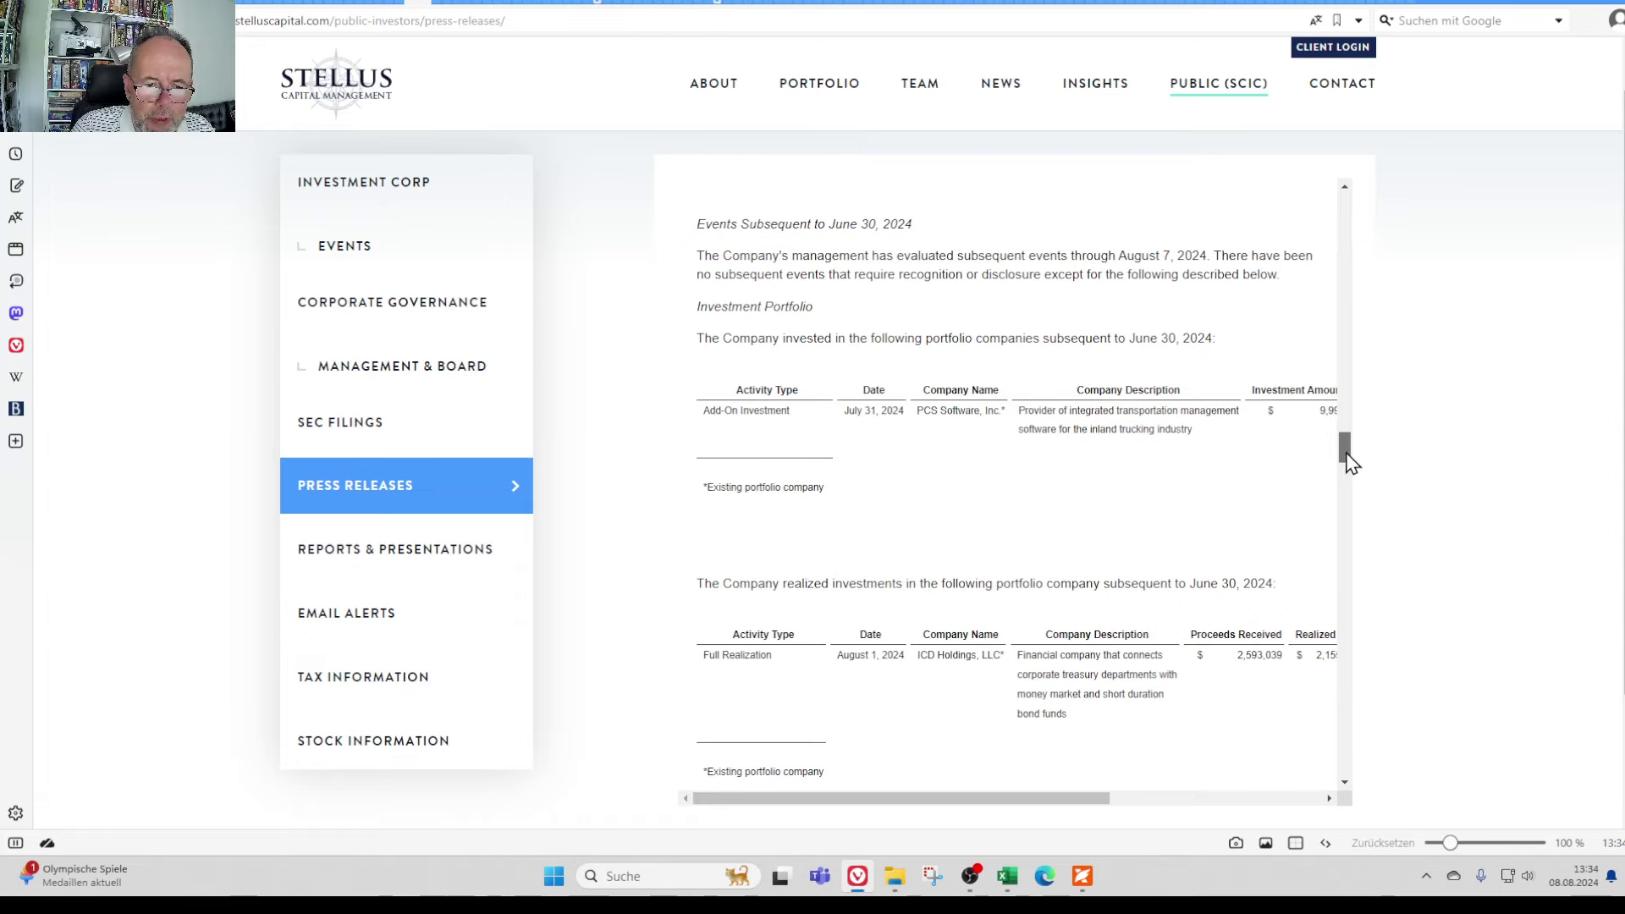
{"action": "left_click_drag", "start_coordinate": [1349, 461], "coordinate": [1351, 473]}
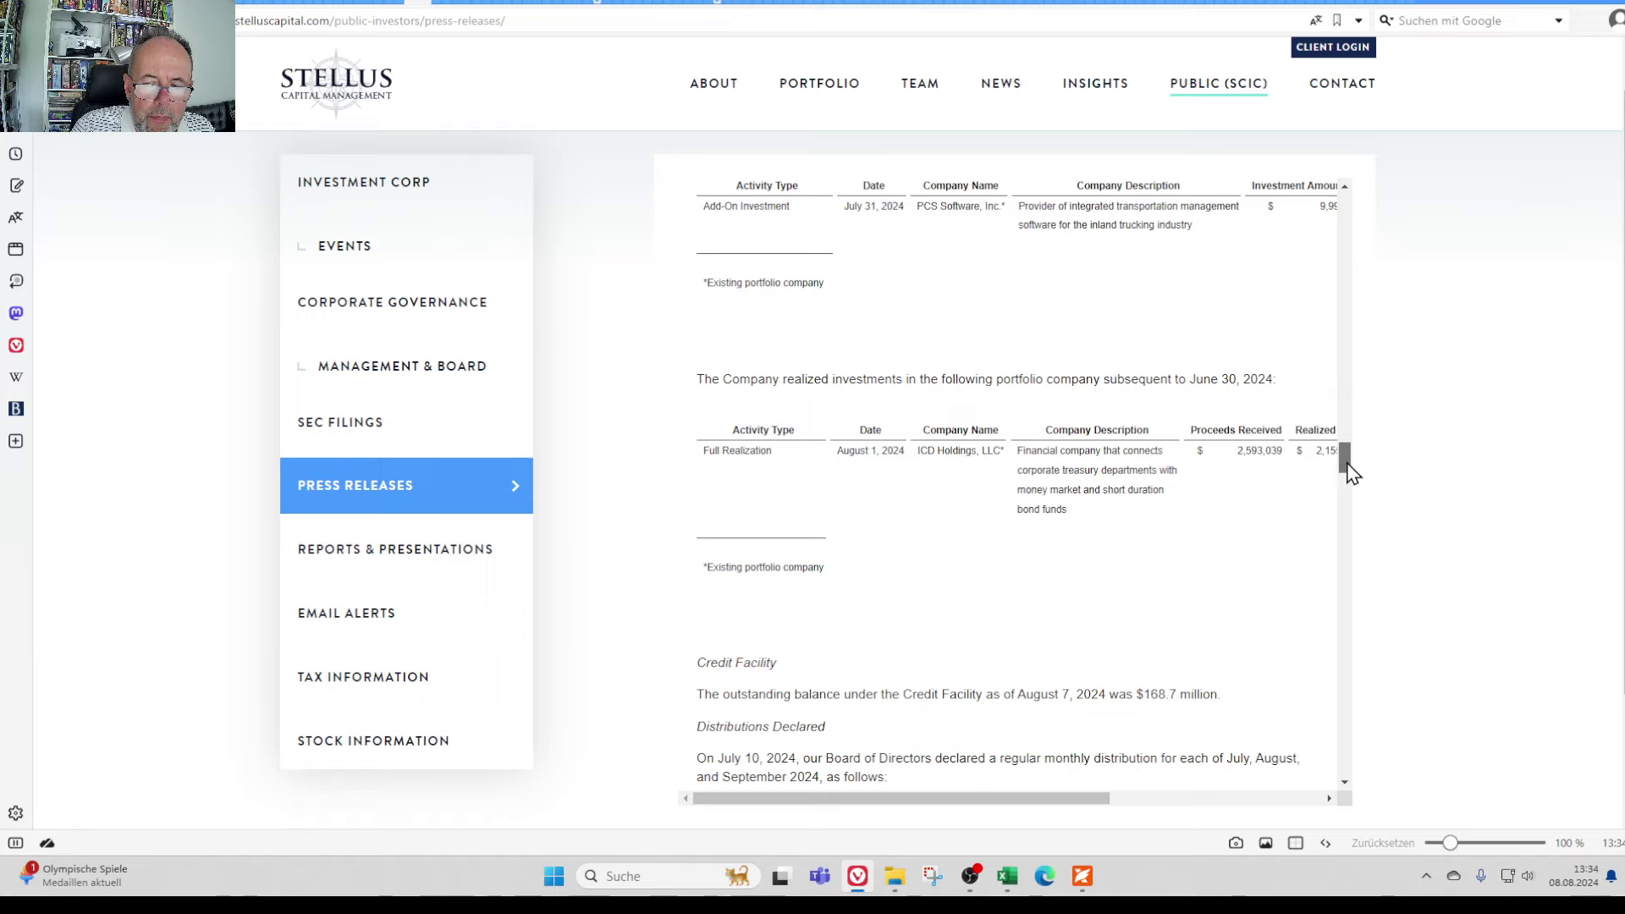
{"action": "left_click_drag", "start_coordinate": [1349, 473], "coordinate": [1351, 476]}
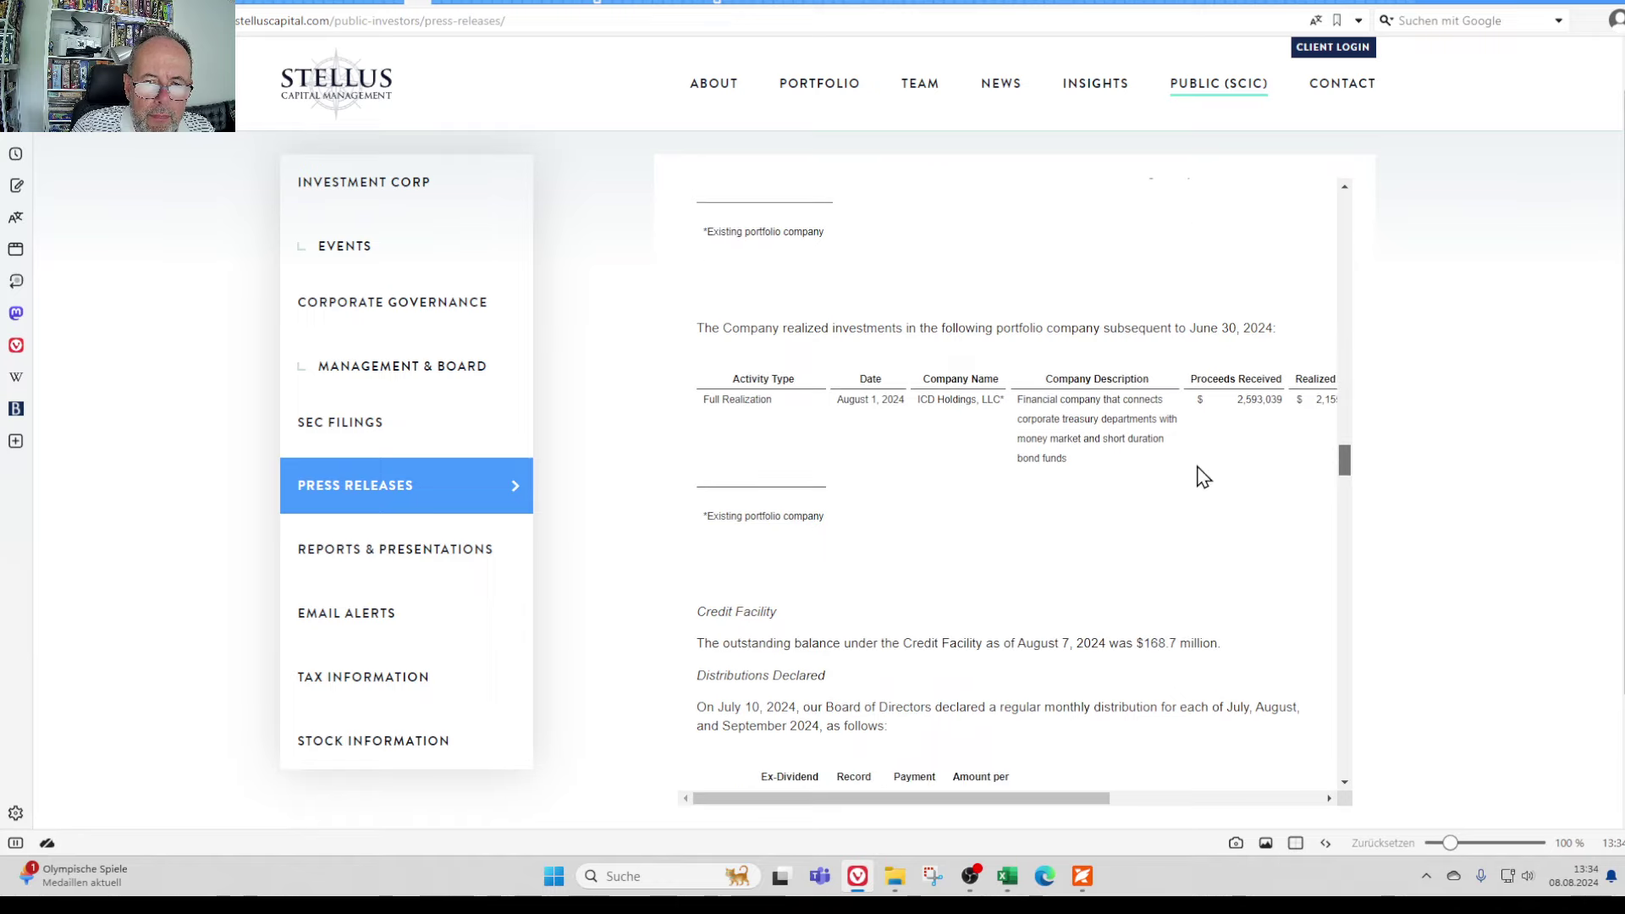